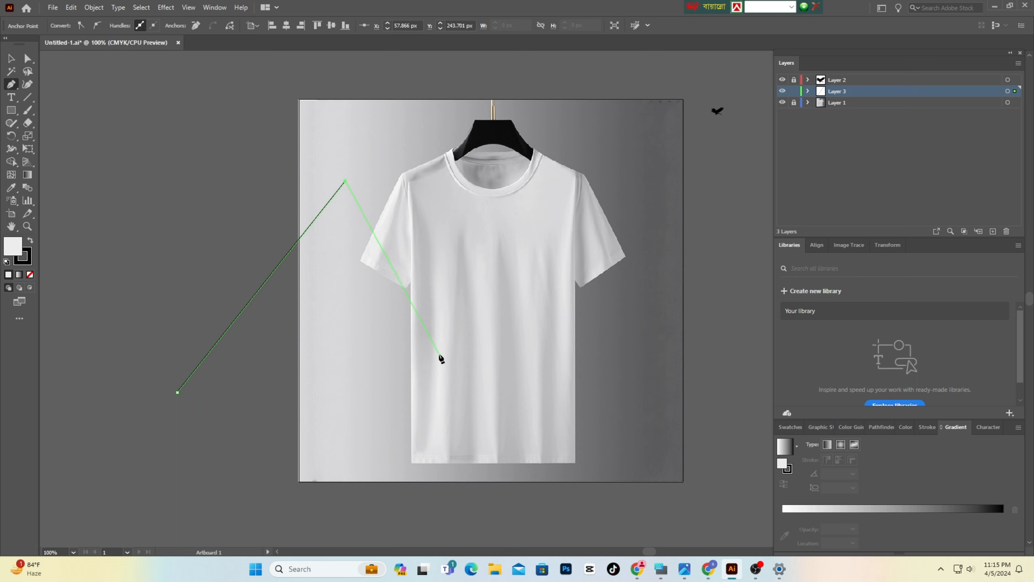
- Finish the closed three-point Pen tool triangle, about 363 by 293 px, and move it beside the shirt, mostly off the artboard
{"action": "left_click", "coordinate": [439, 353]}
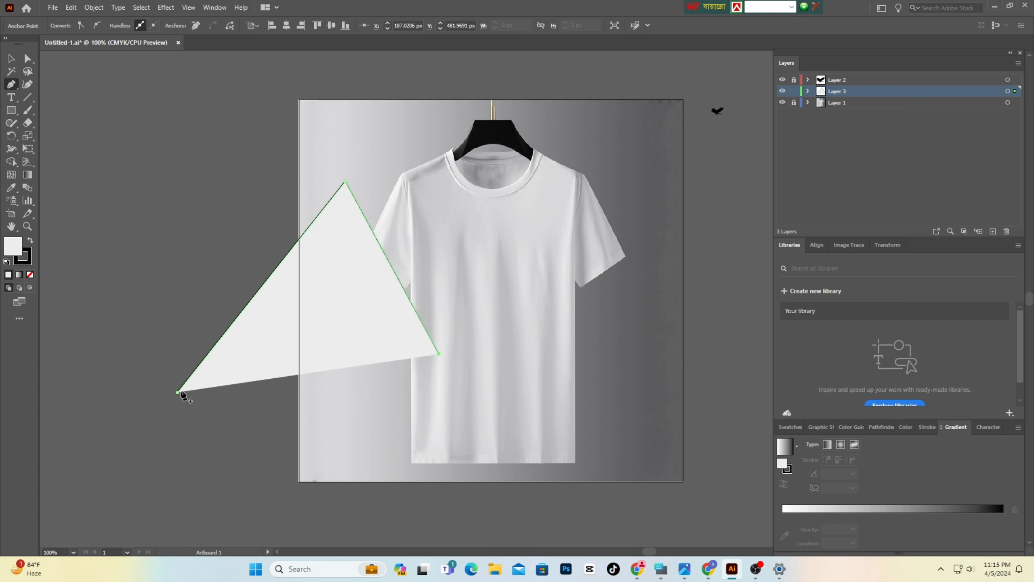
{"action": "left_click", "coordinate": [178, 392]}
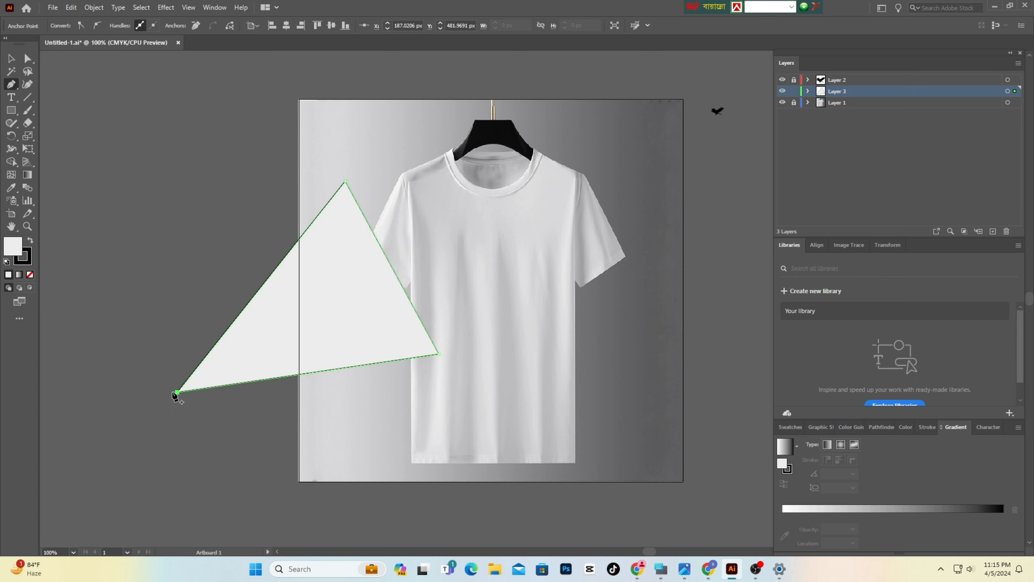
{"action": "left_click", "coordinate": [15, 62]}
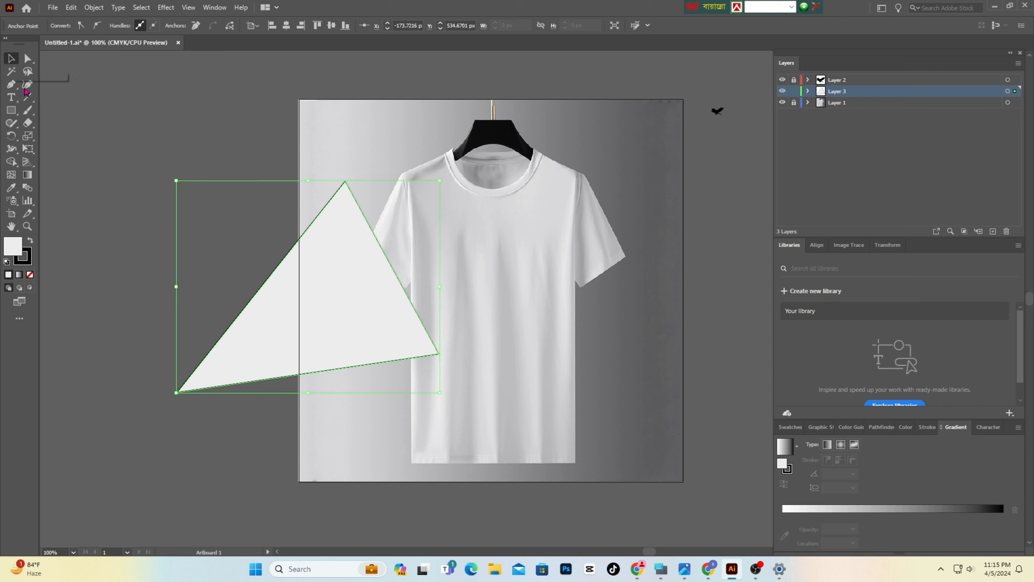
{"action": "left_click_drag", "start_coordinate": [316, 319], "coordinate": [222, 277]}
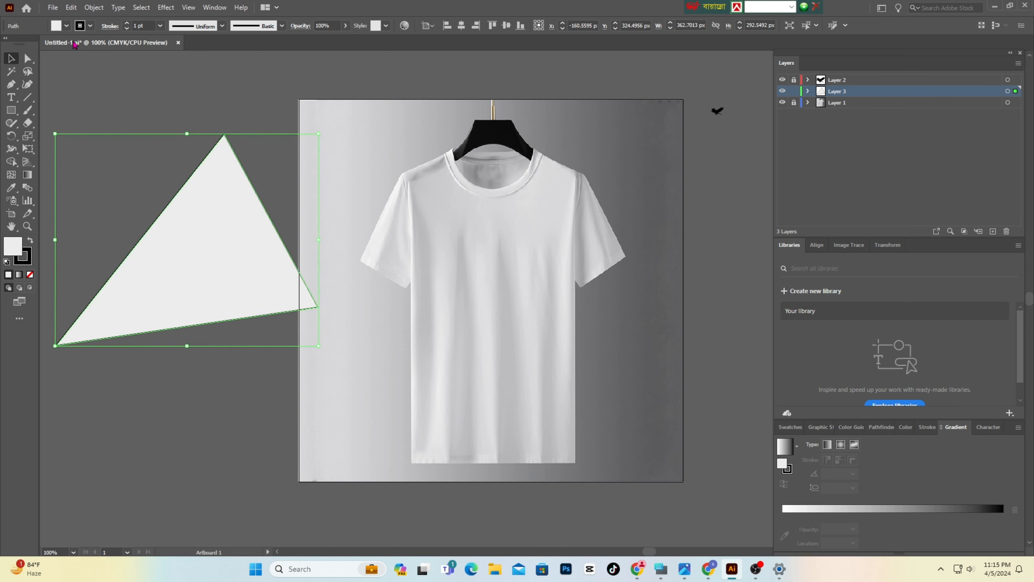
- Remove the triangle's fill and set its stroke colour to the magenta swatch
{"action": "left_click", "coordinate": [66, 27]}
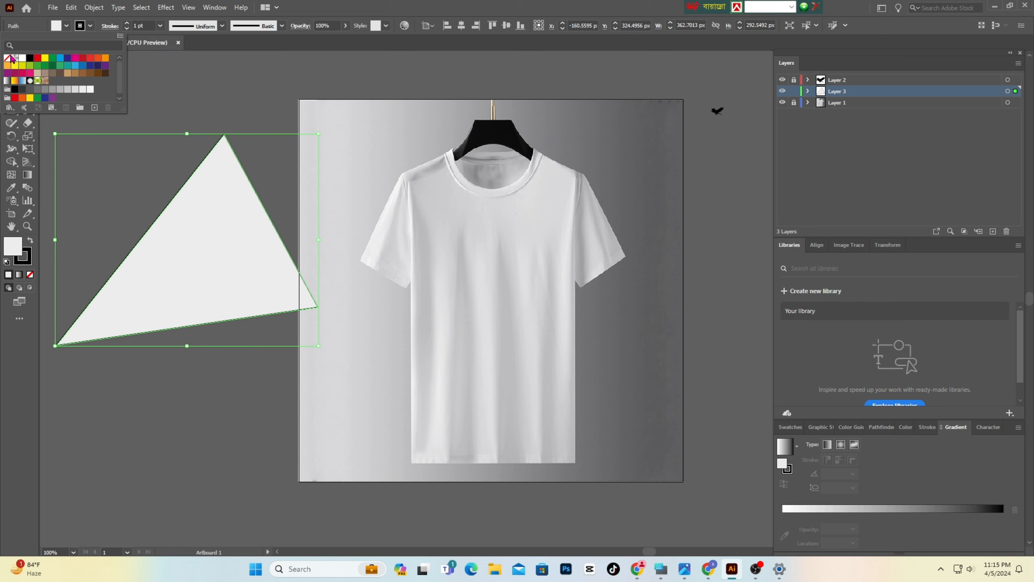
{"action": "left_click", "coordinate": [6, 58]}
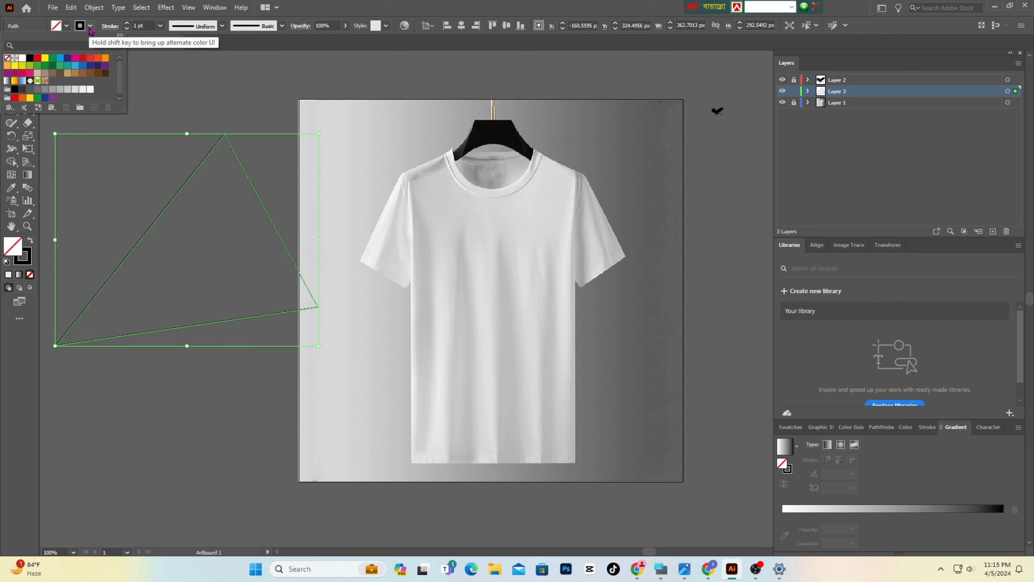
{"action": "left_click", "coordinate": [90, 26]}
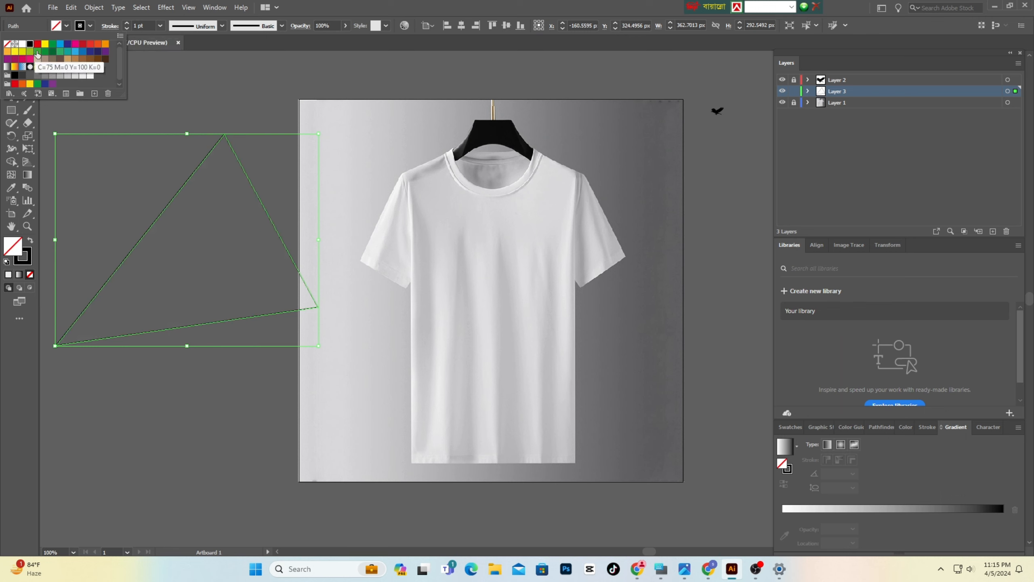
{"action": "left_click", "coordinate": [74, 44]}
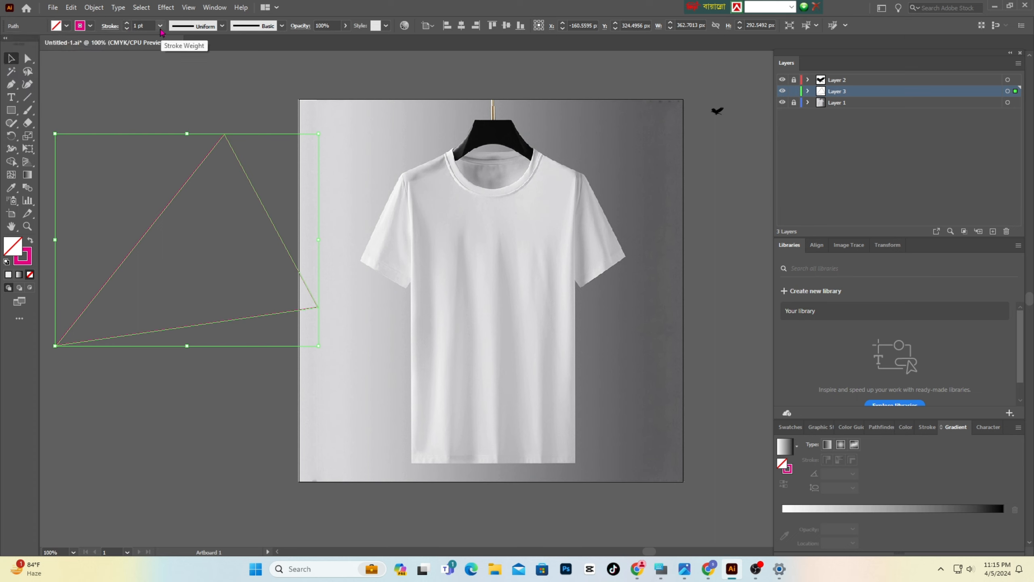
- Try stroke weights of 60 pt and 20 pt on the triangle outline
{"action": "left_click", "coordinate": [160, 27]}
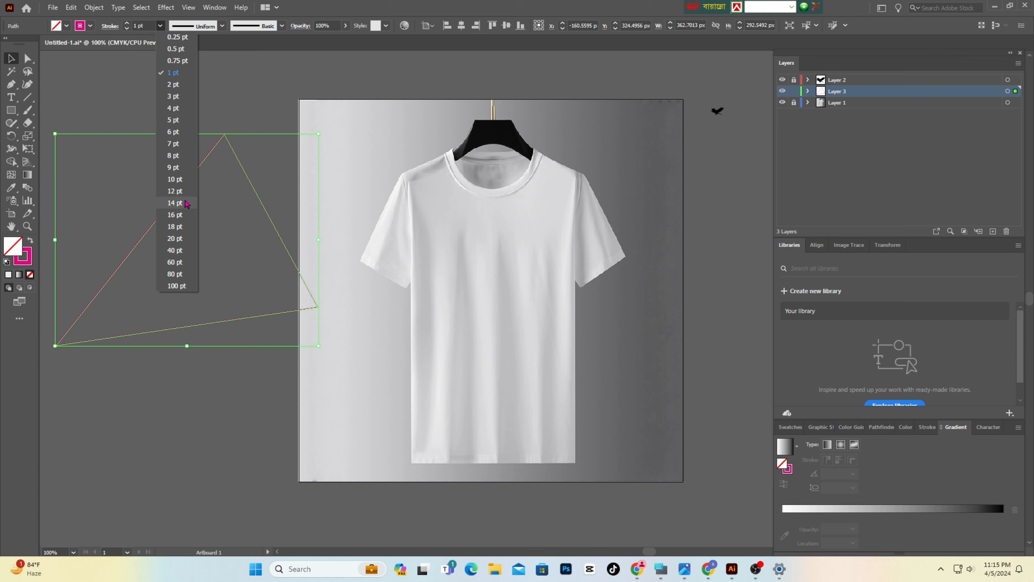
{"action": "left_click", "coordinate": [174, 262]}
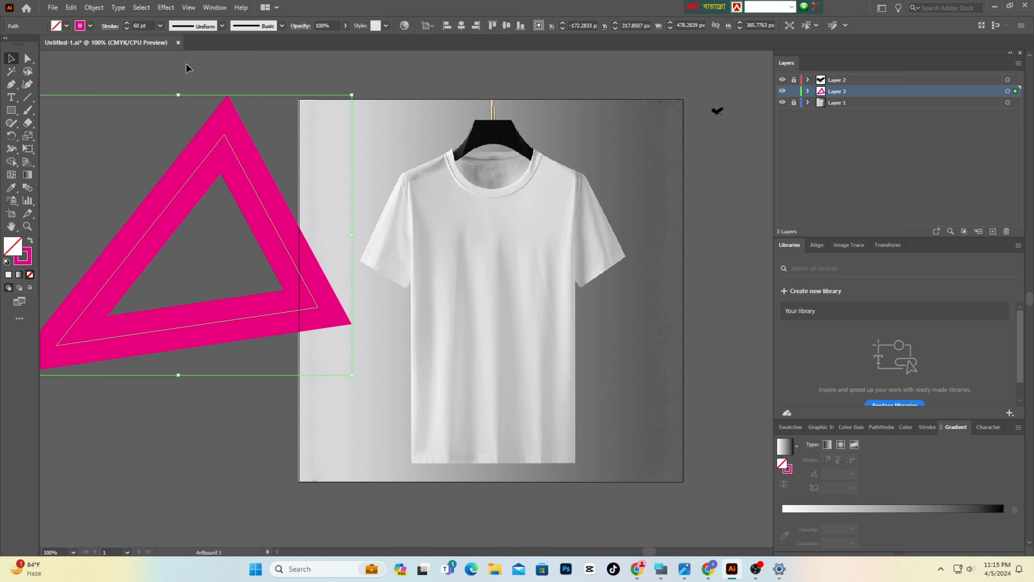
{"action": "left_click", "coordinate": [160, 27]}
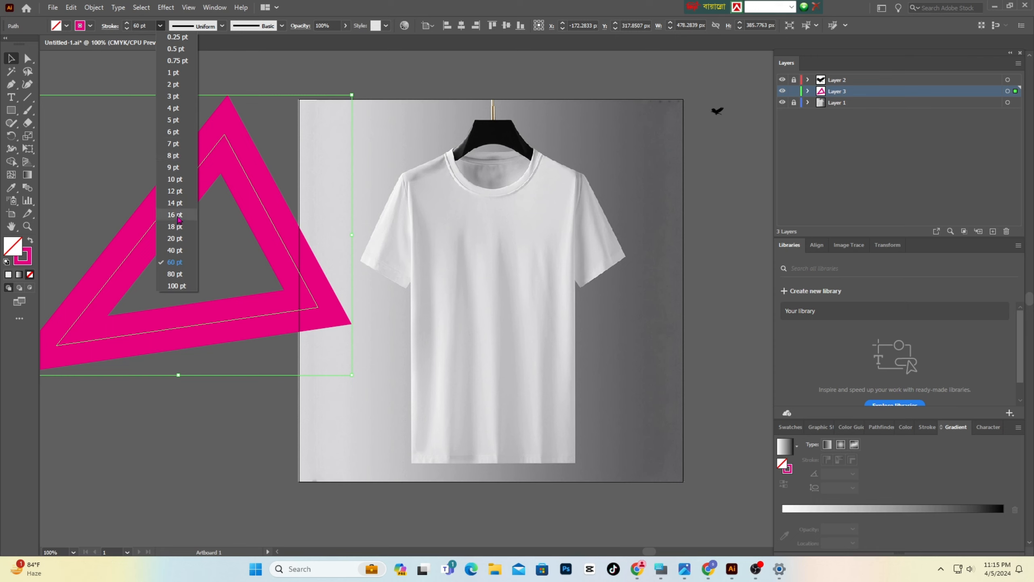
{"action": "left_click", "coordinate": [174, 238]}
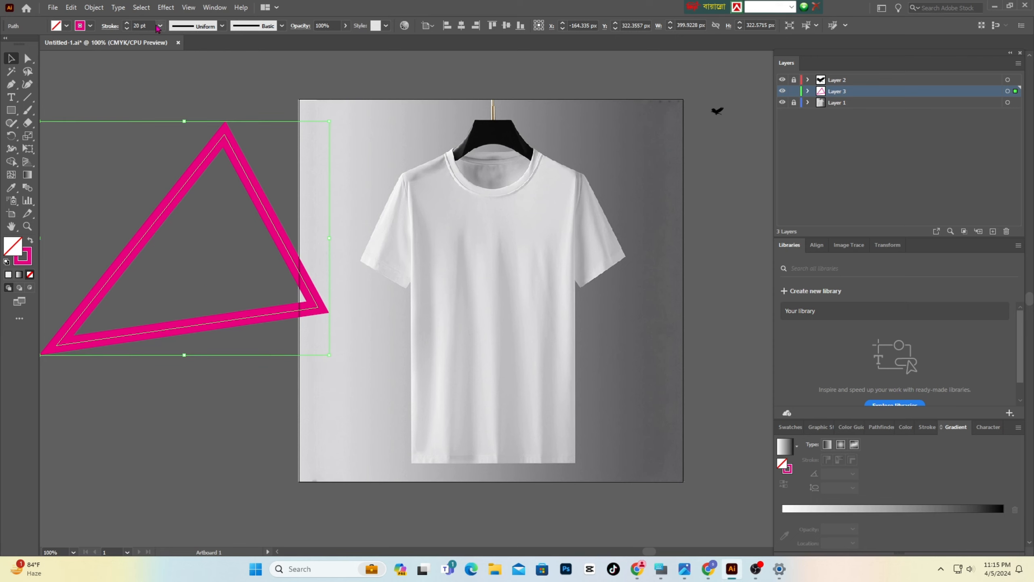
- Set the triangle's stroke weight to 14 pt and deselect it
{"action": "left_click", "coordinate": [160, 26]}
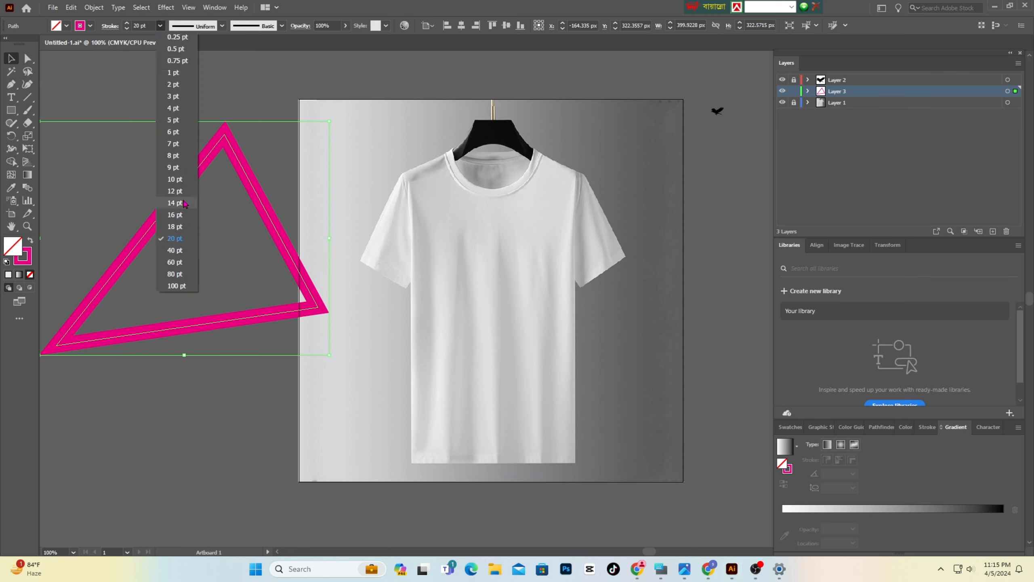
{"action": "left_click", "coordinate": [184, 203]}
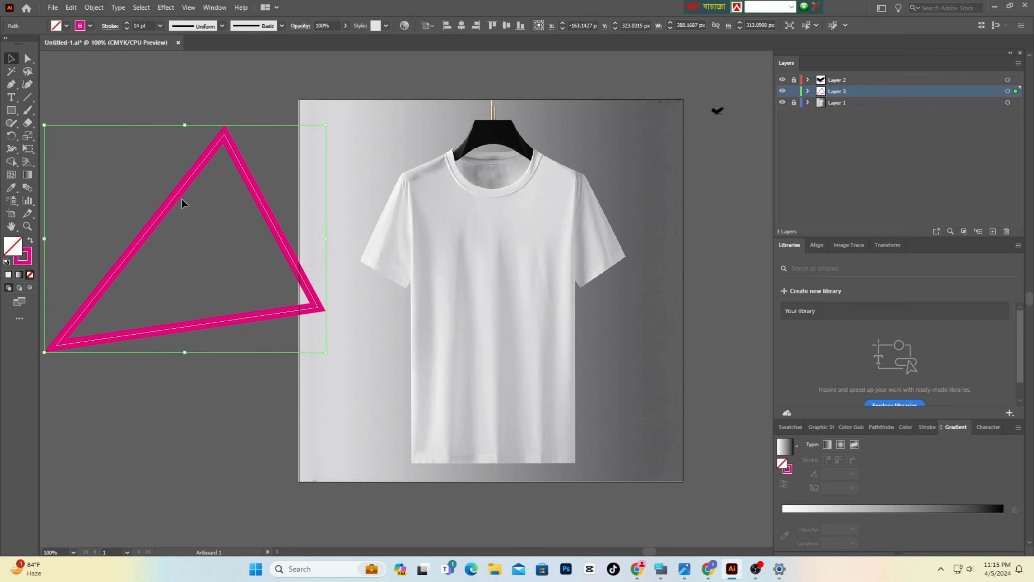
{"action": "left_click", "coordinate": [145, 84]}
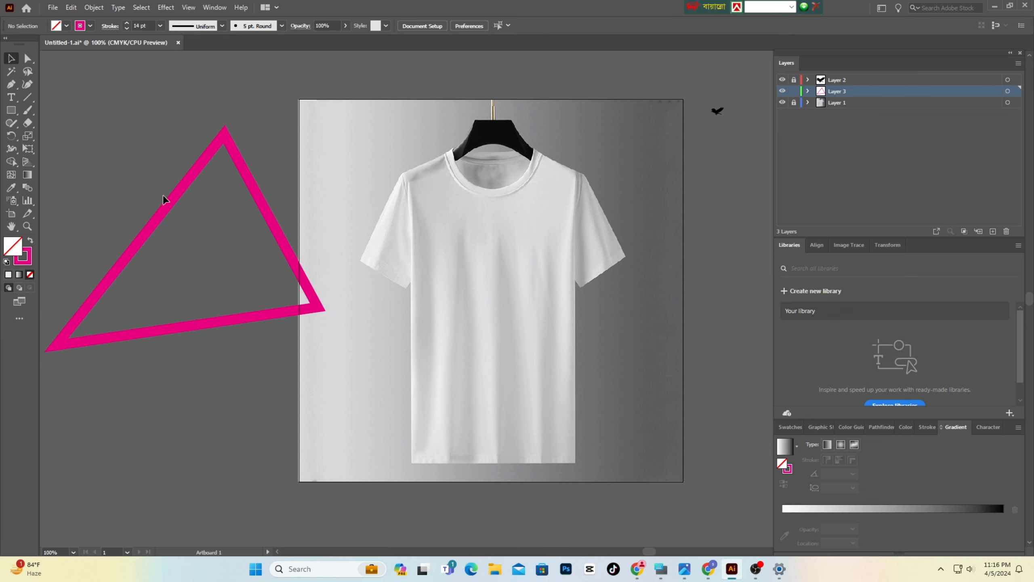
- Expand the triangle's fill and stroke so the outline becomes a filled shape
{"action": "left_click", "coordinate": [191, 181]}
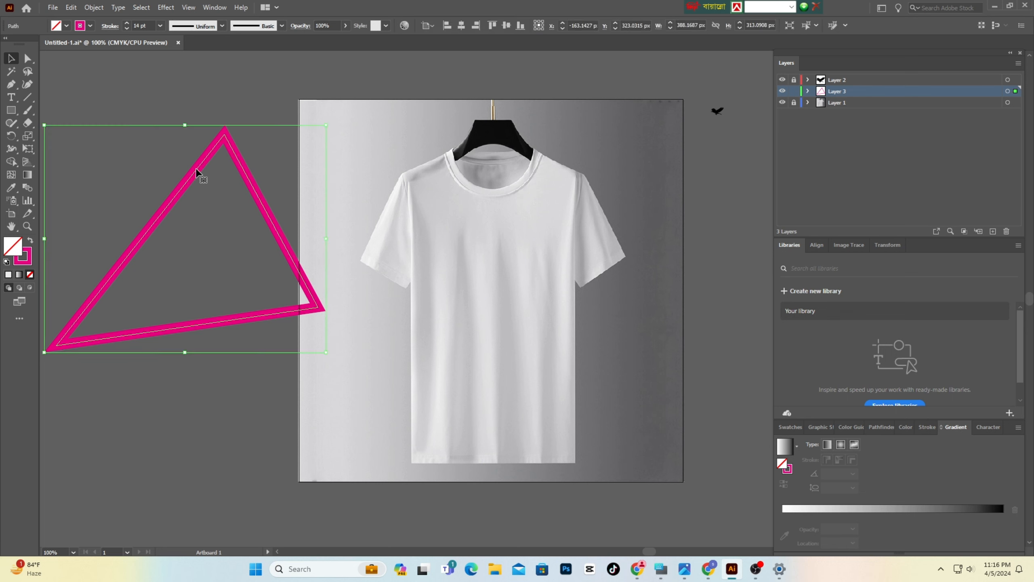
{"action": "left_click", "coordinate": [94, 7]}
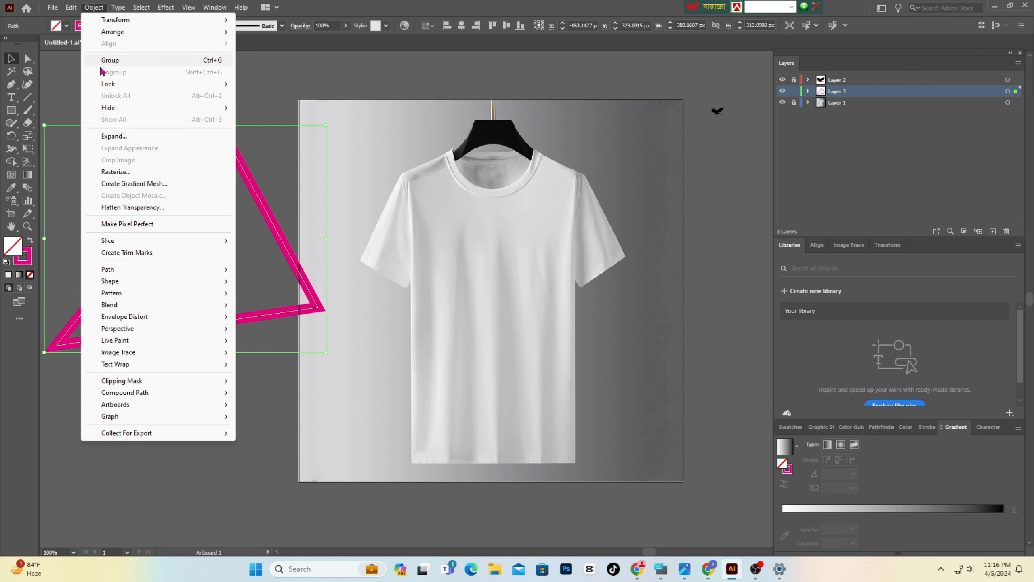
{"action": "left_click", "coordinate": [127, 138]}
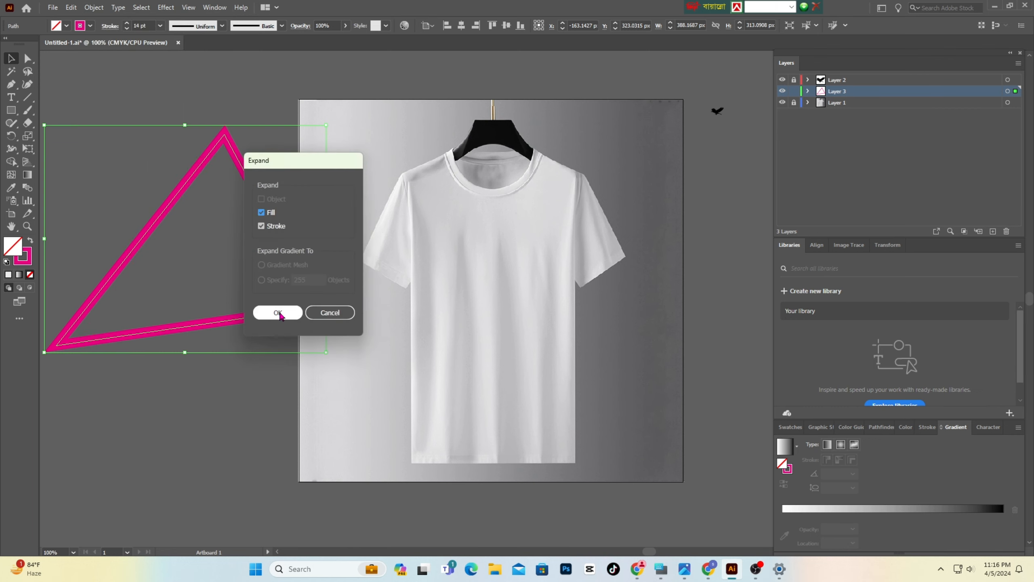
{"action": "left_click", "coordinate": [278, 313]}
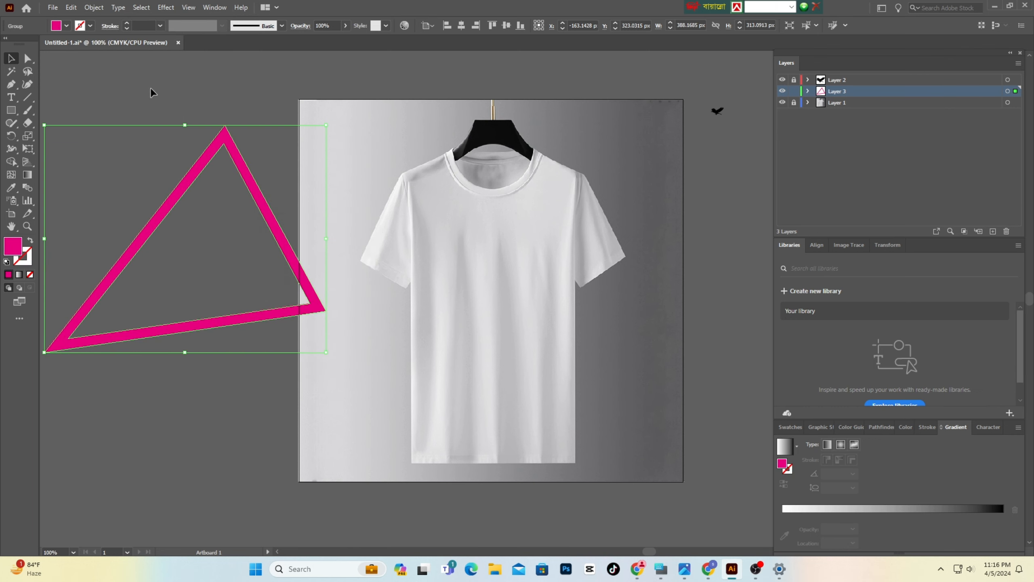
- Move the magenta triangle onto the middle of the shirt front and scale it down to about 177 by 119 px
{"action": "left_click_drag", "start_coordinate": [157, 224], "coordinate": [428, 276]}
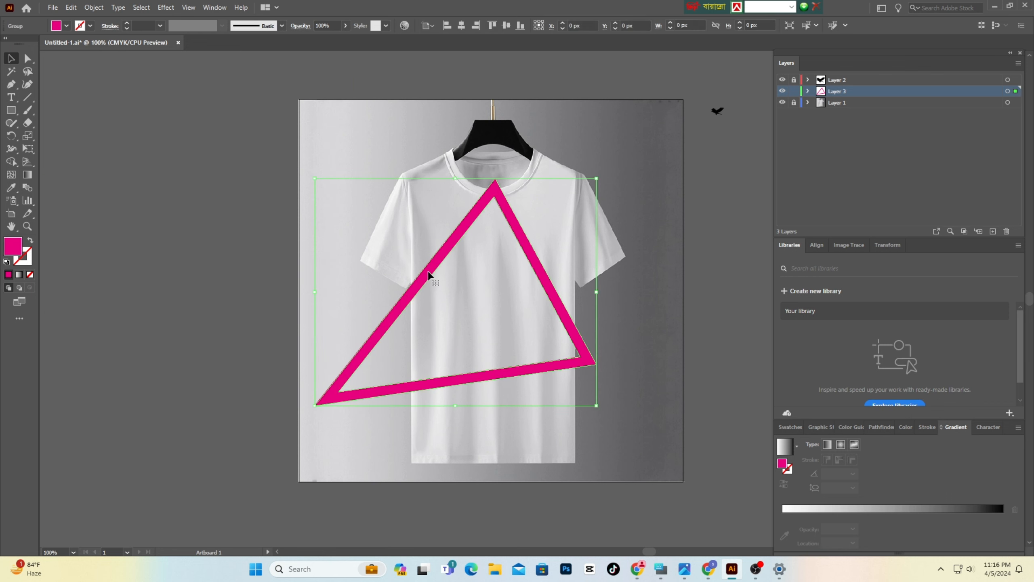
{"action": "left_click_drag", "start_coordinate": [597, 179], "coordinate": [522, 267]}
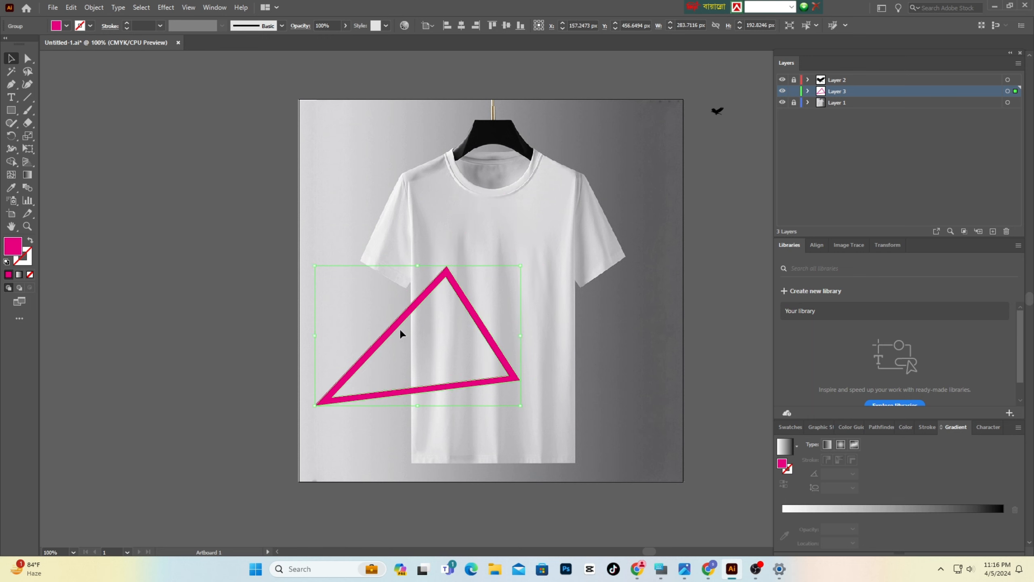
{"action": "left_click_drag", "start_coordinate": [407, 326], "coordinate": [468, 295]}
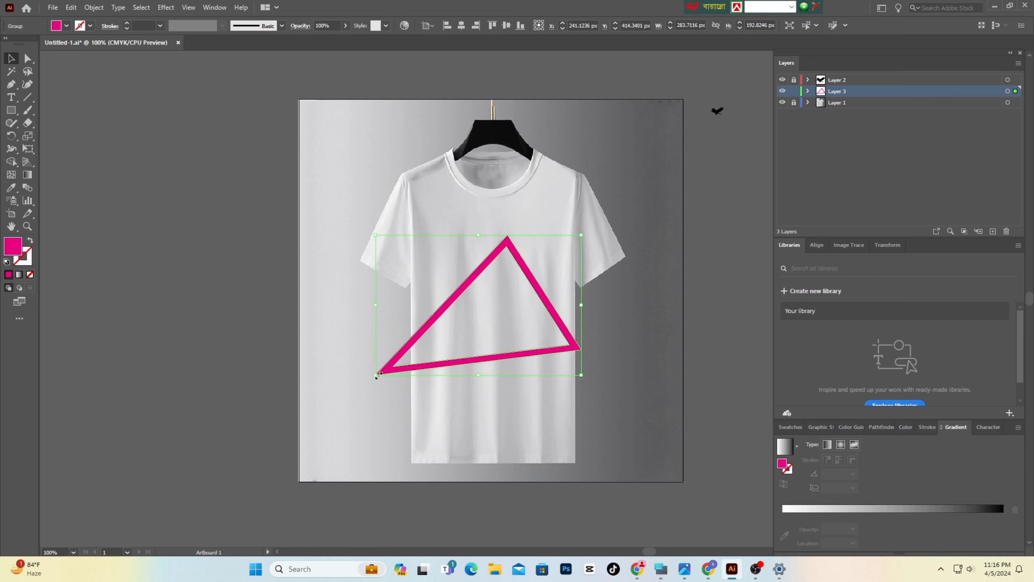
{"action": "left_click_drag", "start_coordinate": [376, 374], "coordinate": [419, 344]}
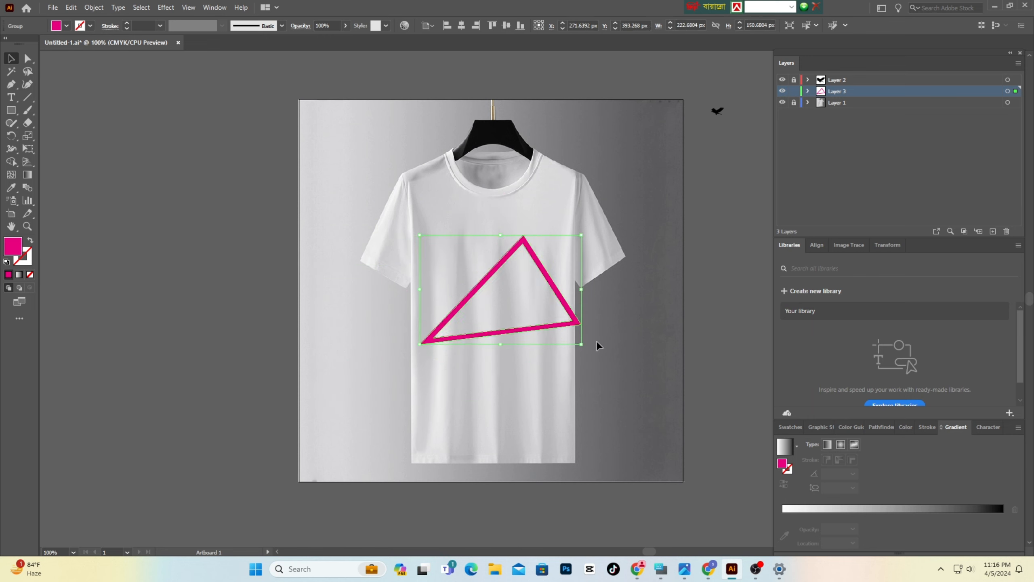
{"action": "left_click_drag", "start_coordinate": [582, 345], "coordinate": [568, 338]}
{"action": "left_click_drag", "start_coordinate": [493, 269], "coordinate": [488, 272]}
{"action": "left_click_drag", "start_coordinate": [567, 238], "coordinate": [545, 254]}
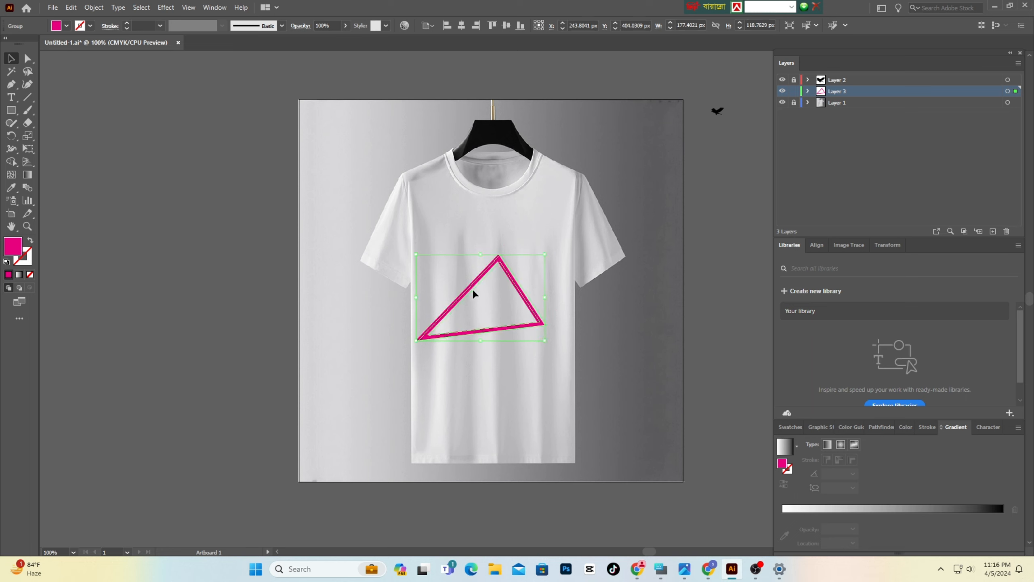
{"action": "left_click_drag", "start_coordinate": [473, 293], "coordinate": [483, 293]}
{"action": "left_click", "coordinate": [611, 381]}
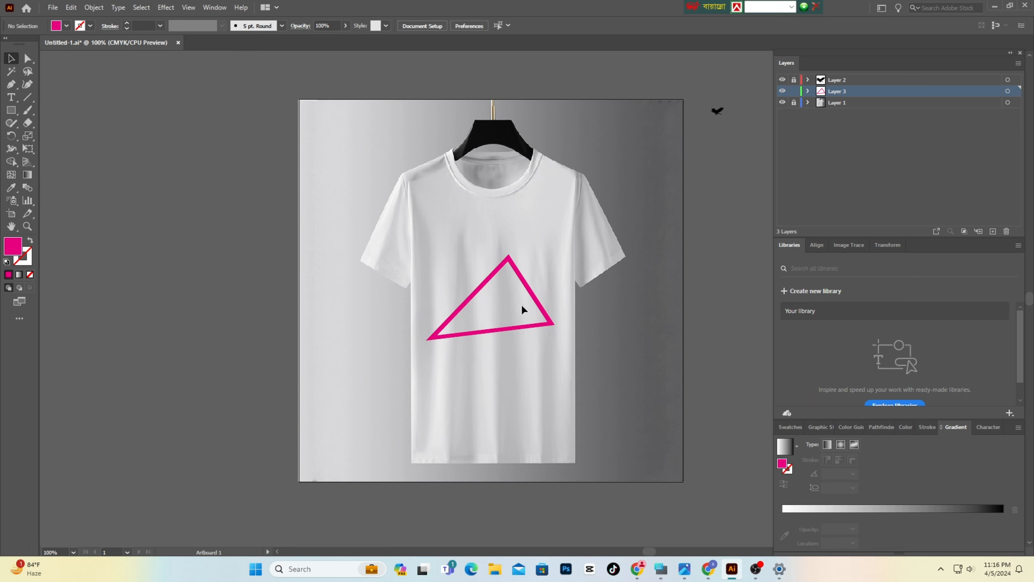
- Examine the magenta triangle on the shirt up close at 400% zoom
{"action": "left_click", "coordinate": [482, 293]}
{"action": "left_click", "coordinate": [612, 383]}
{"action": "scroll", "coordinate": [487, 338], "scroll_direction": "up", "scroll_amount": 4}
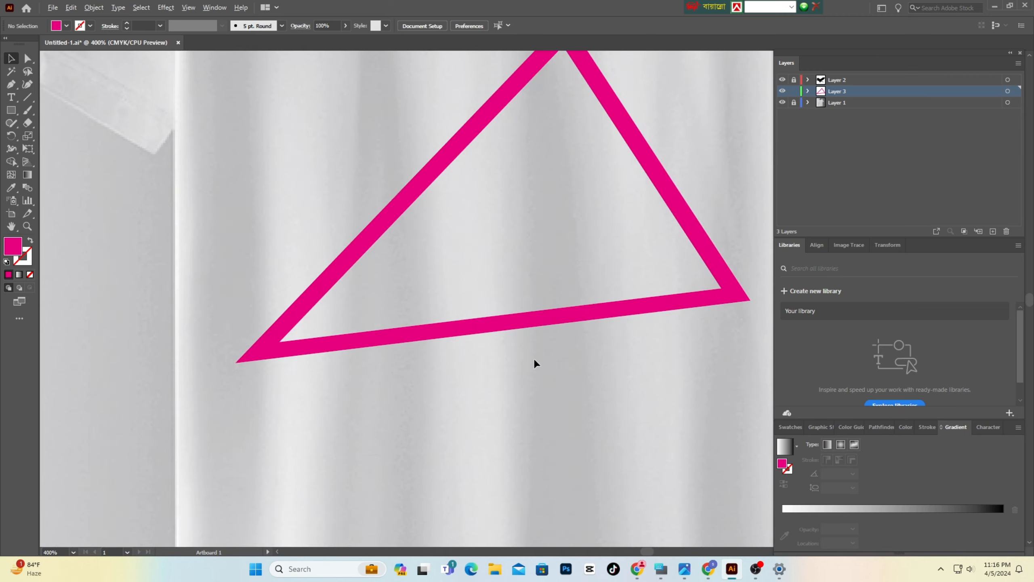
{"action": "scroll", "coordinate": [570, 353], "scroll_direction": "up", "scroll_amount": 3}
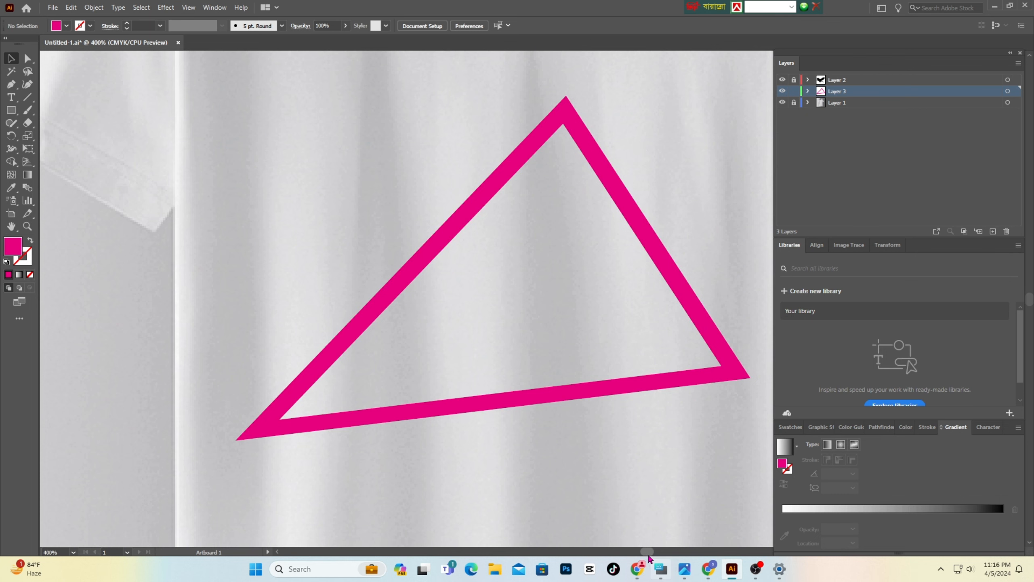
{"action": "left_click_drag", "start_coordinate": [648, 553], "coordinate": [649, 552]}
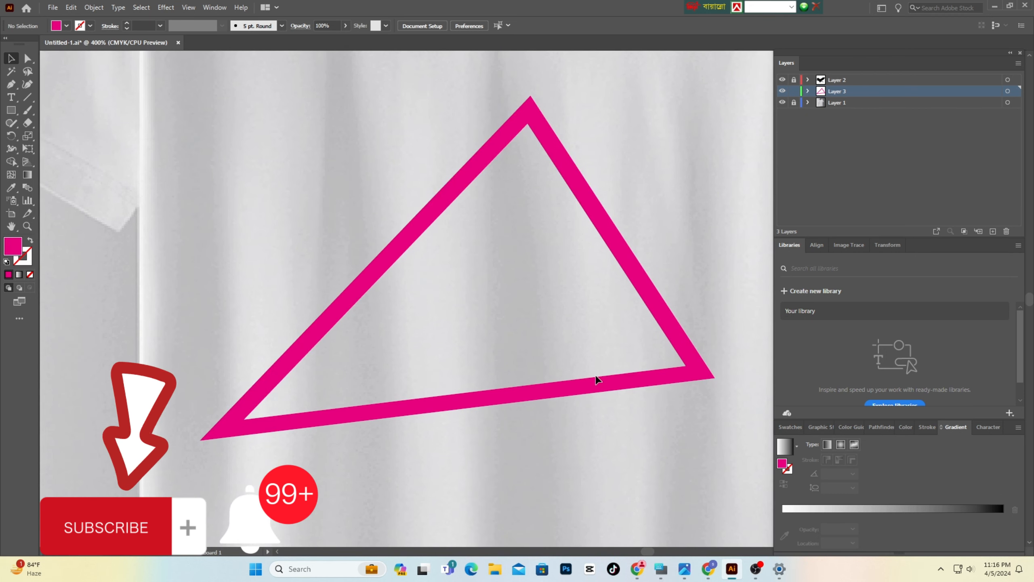
{"action": "scroll", "coordinate": [595, 377], "scroll_direction": "up", "scroll_amount": 1}
{"action": "left_click", "coordinate": [433, 243]}
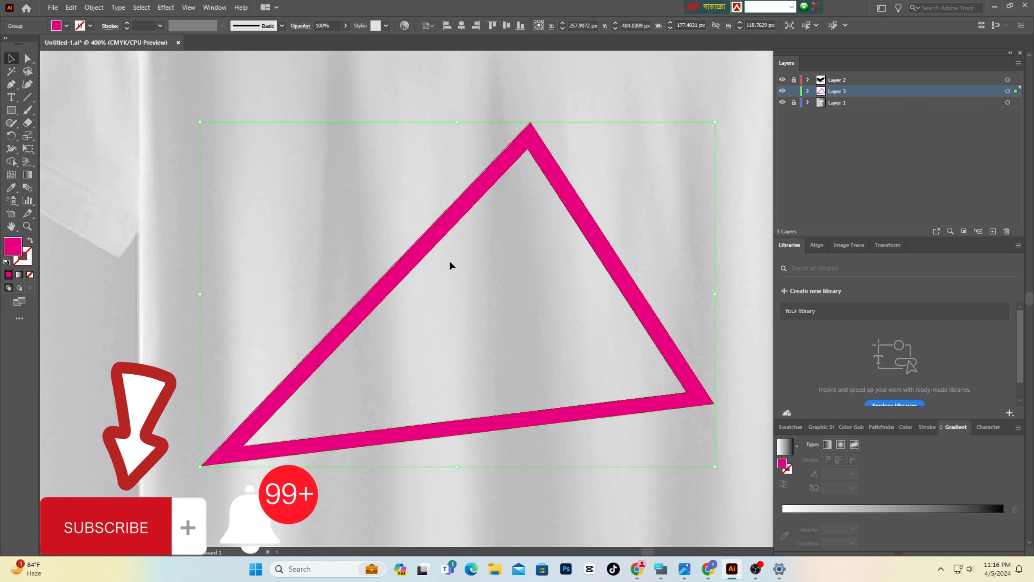
{"action": "scroll", "coordinate": [449, 258], "scroll_direction": "down", "scroll_amount": 1}
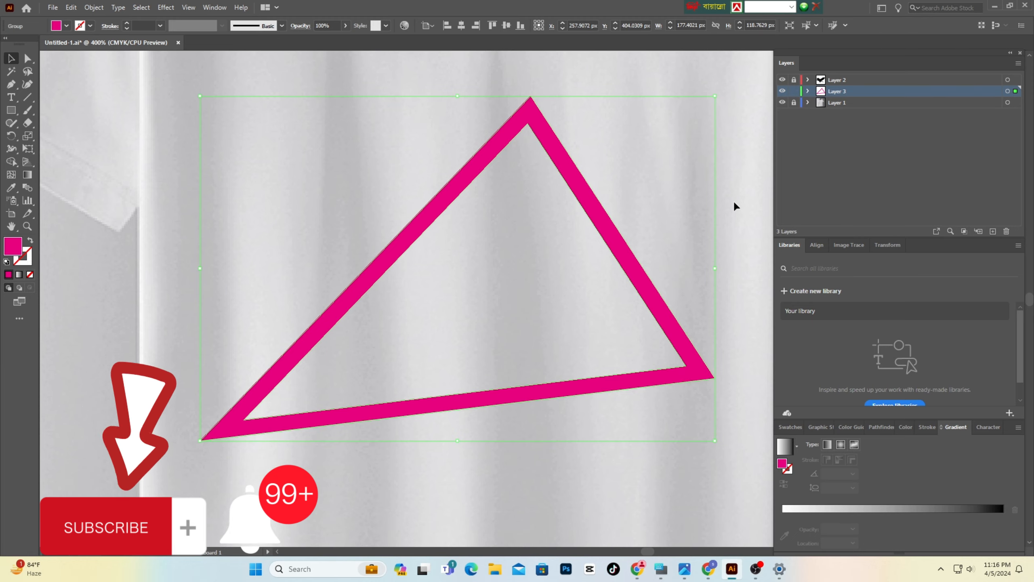
{"action": "left_click", "coordinate": [475, 212]}
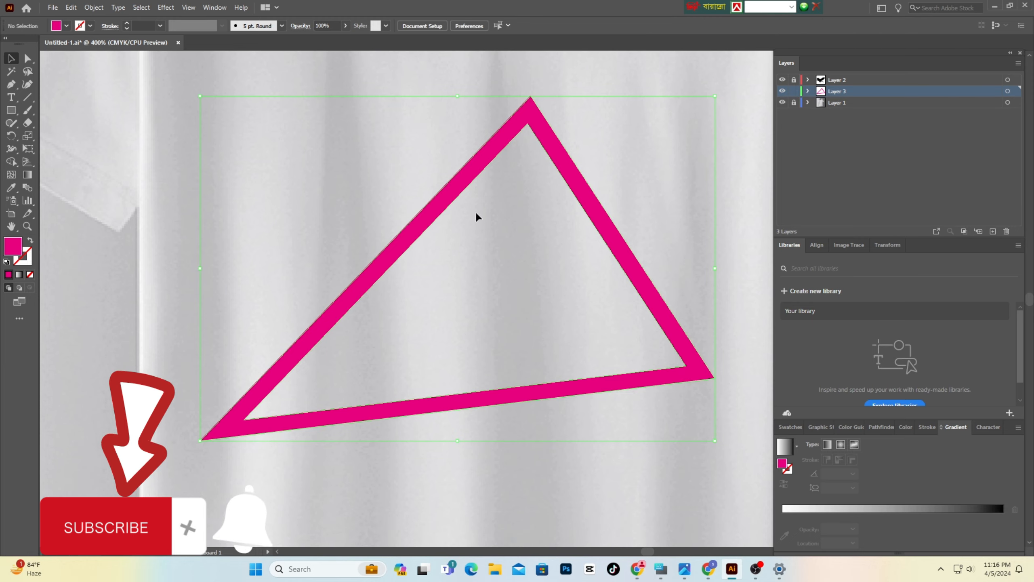
{"action": "left_click", "coordinate": [438, 209]}
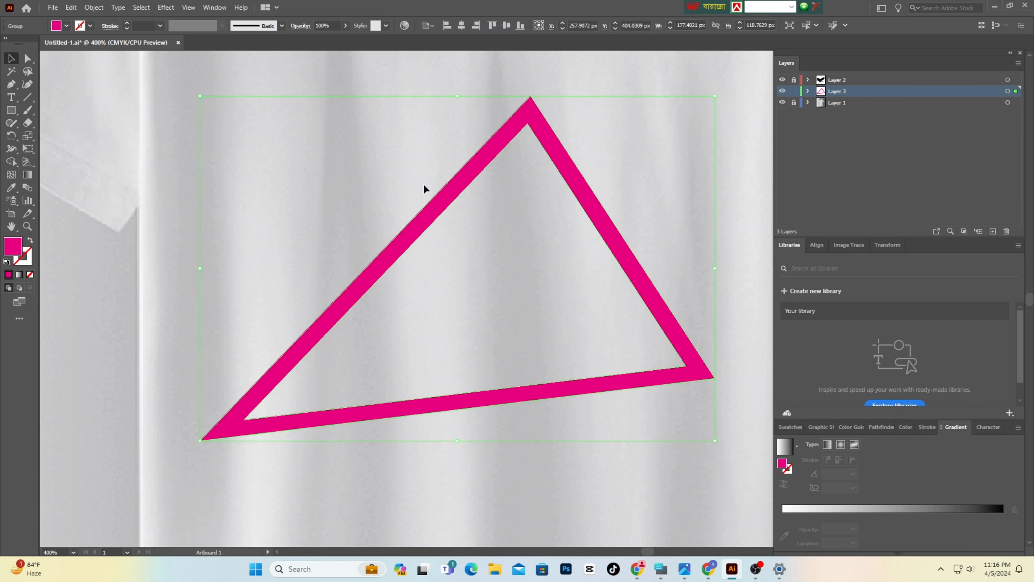
{"action": "left_click", "coordinate": [66, 167]}
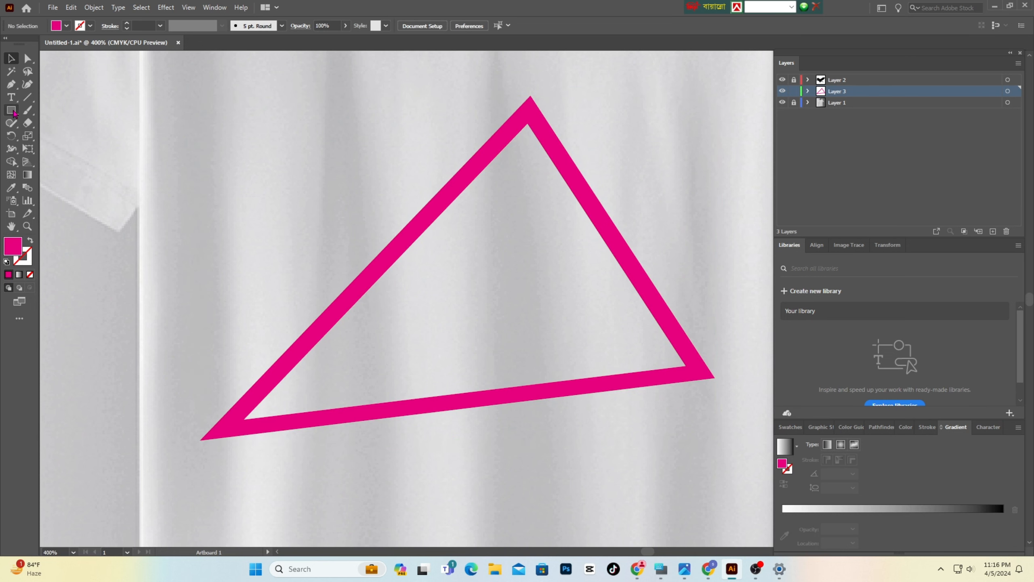
- Draw a magenta ellipse about 47 by 43 px over the triangle's left edge and deselect it
{"action": "left_click", "coordinate": [13, 113]}
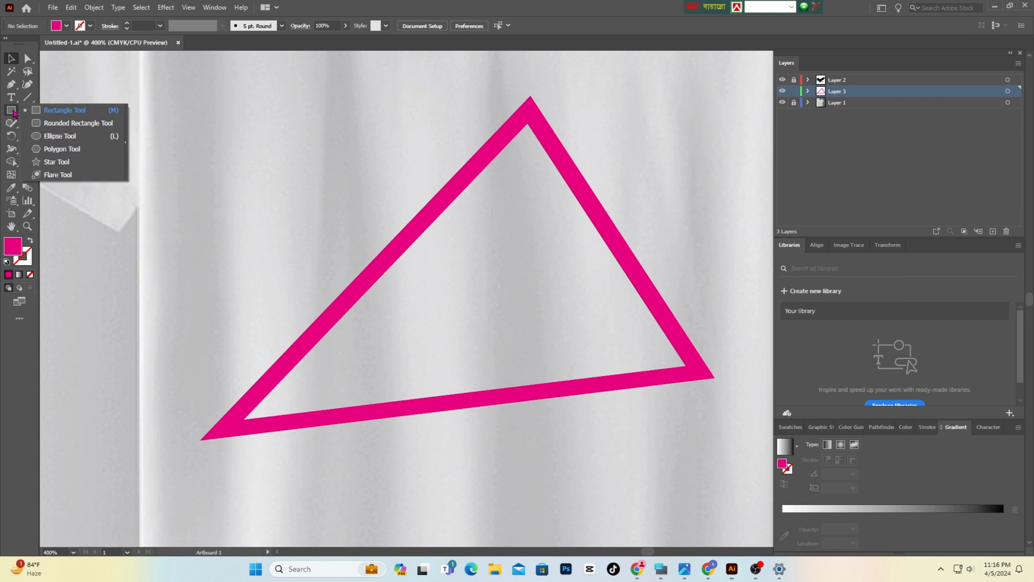
{"action": "left_click", "coordinate": [61, 137]}
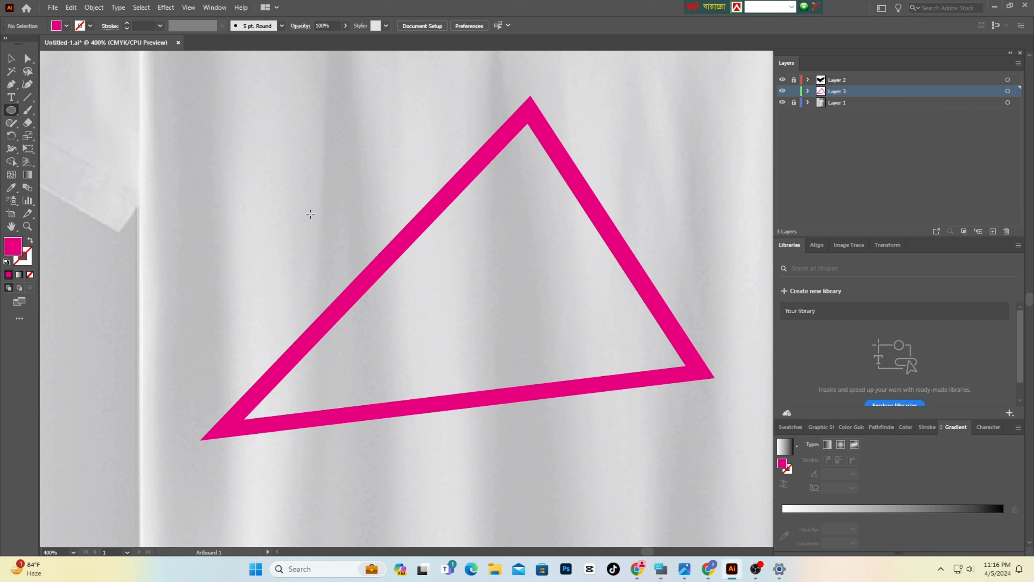
{"action": "left_click_drag", "start_coordinate": [421, 289], "coordinate": [434, 316]}
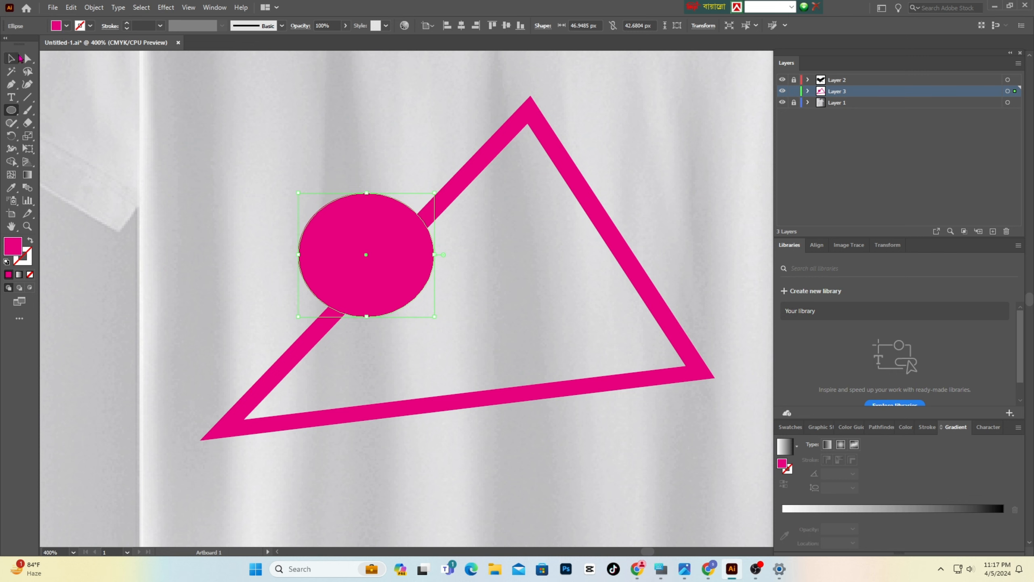
{"action": "left_click", "coordinate": [11, 59]}
{"action": "left_click", "coordinate": [260, 294]}
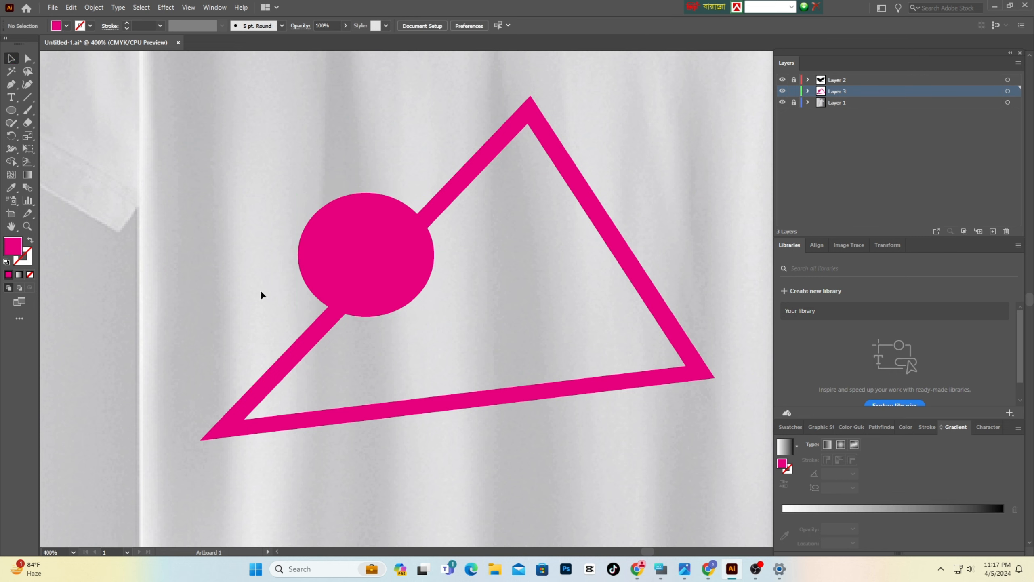
- Move the magenta ellipse slightly down and to the right along the triangle's left edge
{"action": "left_click", "coordinate": [360, 271]}
{"action": "left_click_drag", "start_coordinate": [368, 262], "coordinate": [383, 273]}
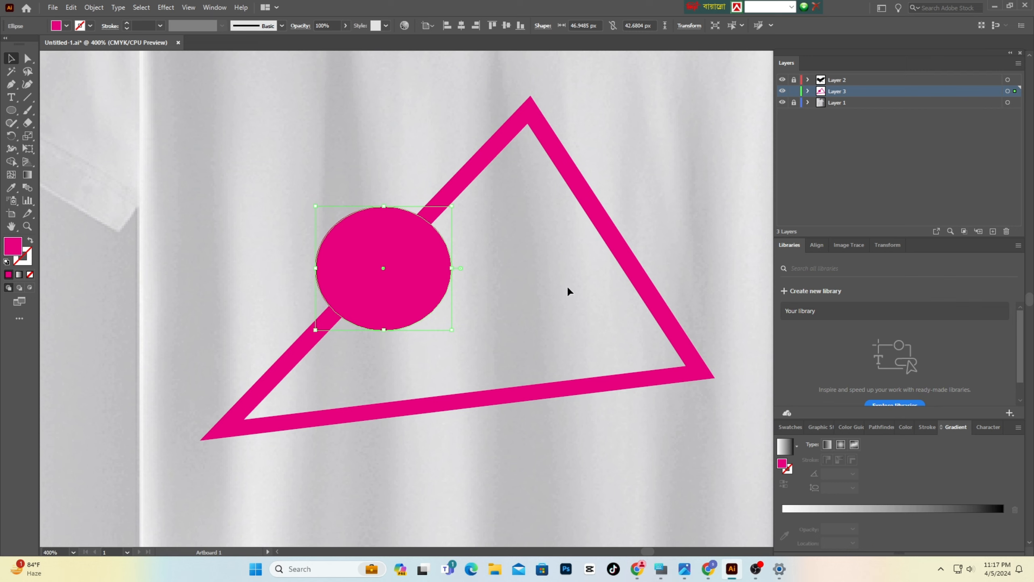
{"action": "left_click", "coordinate": [547, 286]}
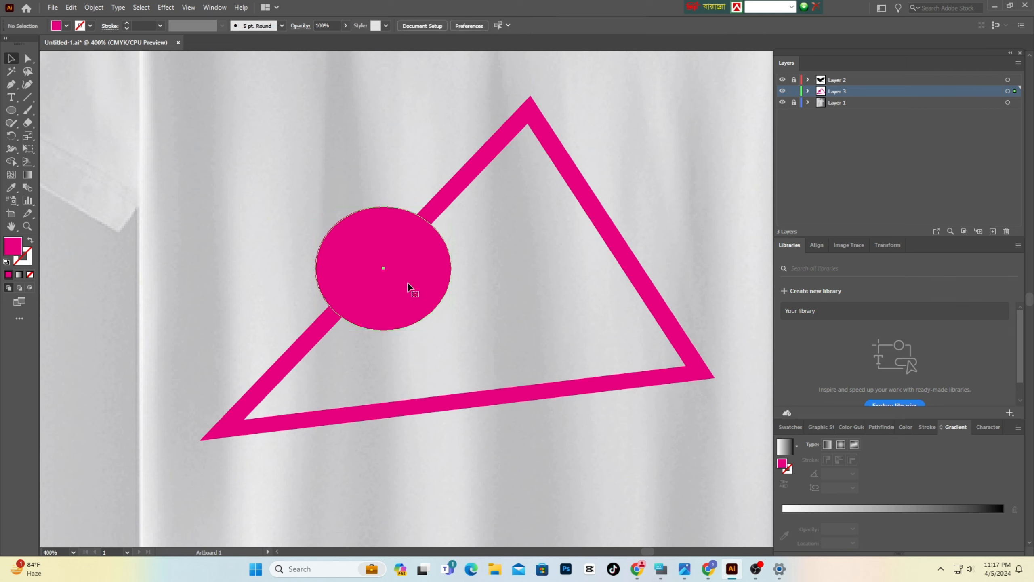
{"action": "left_click", "coordinate": [412, 287]}
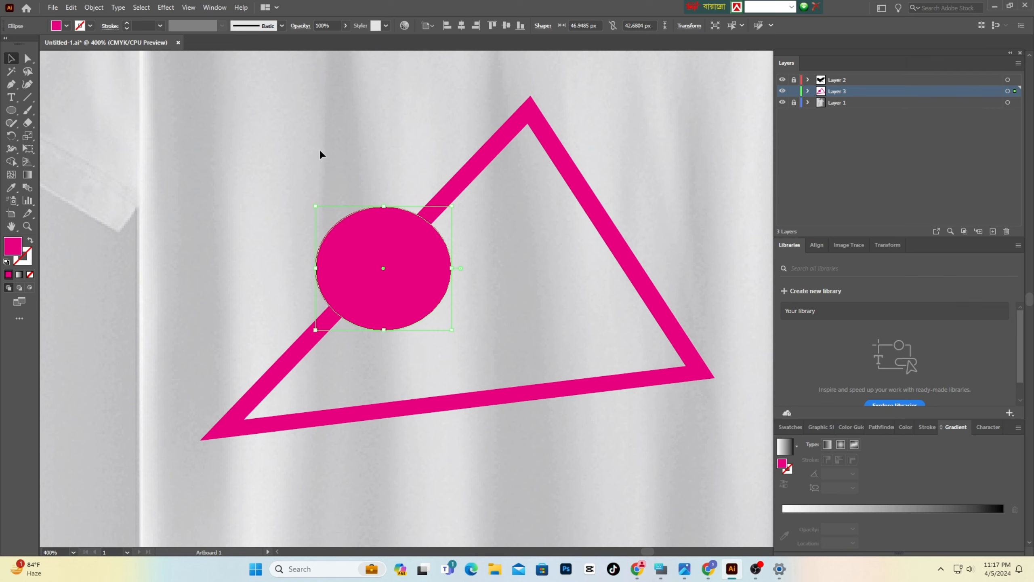
- Draw an open W-shaped zigzag about 40 by 30 px left of the ellipse with the Pen tool, using no fill and a black stroke
{"action": "left_click", "coordinate": [13, 87]}
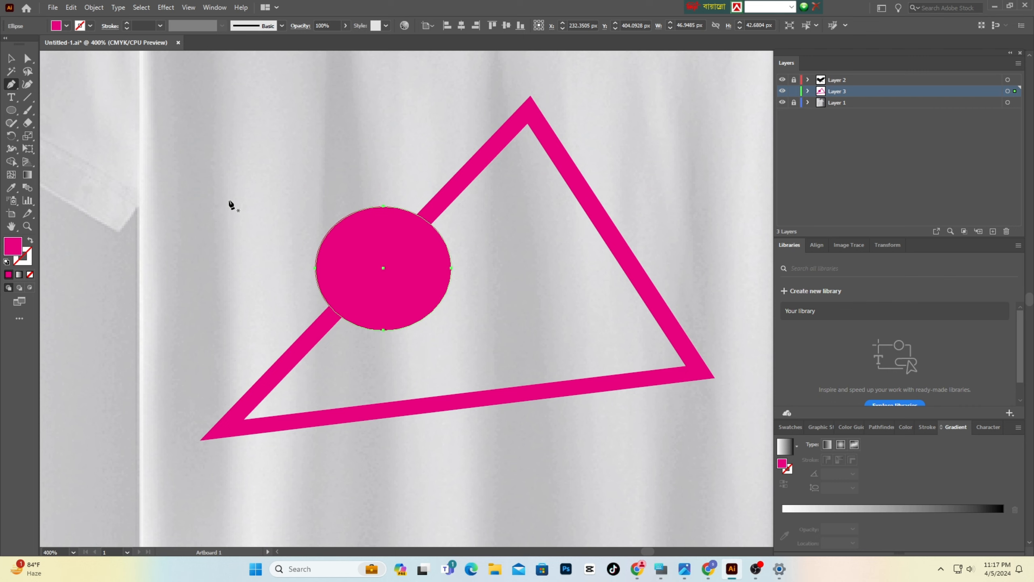
{"action": "left_click", "coordinate": [229, 199]}
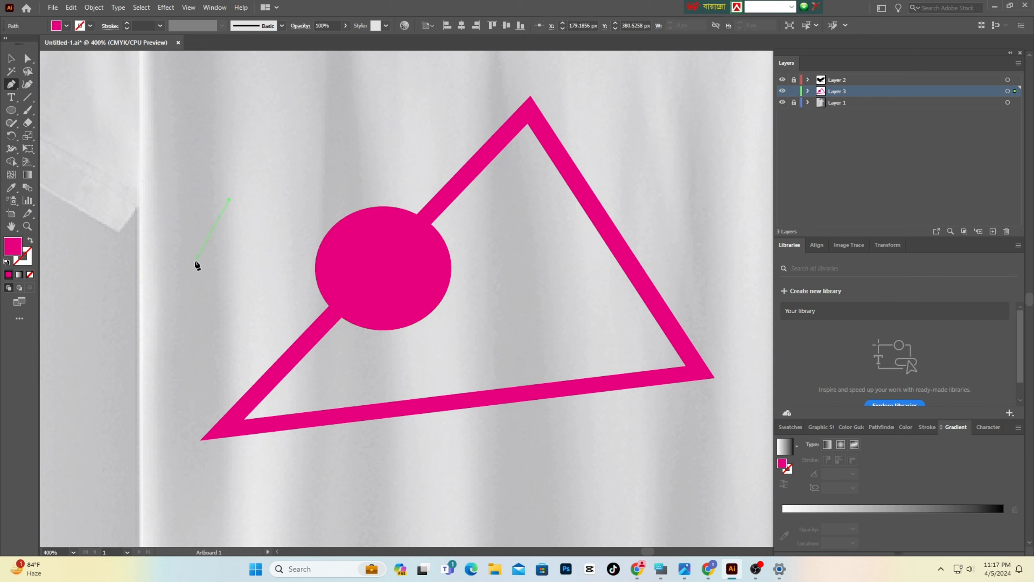
{"action": "left_click", "coordinate": [195, 261]}
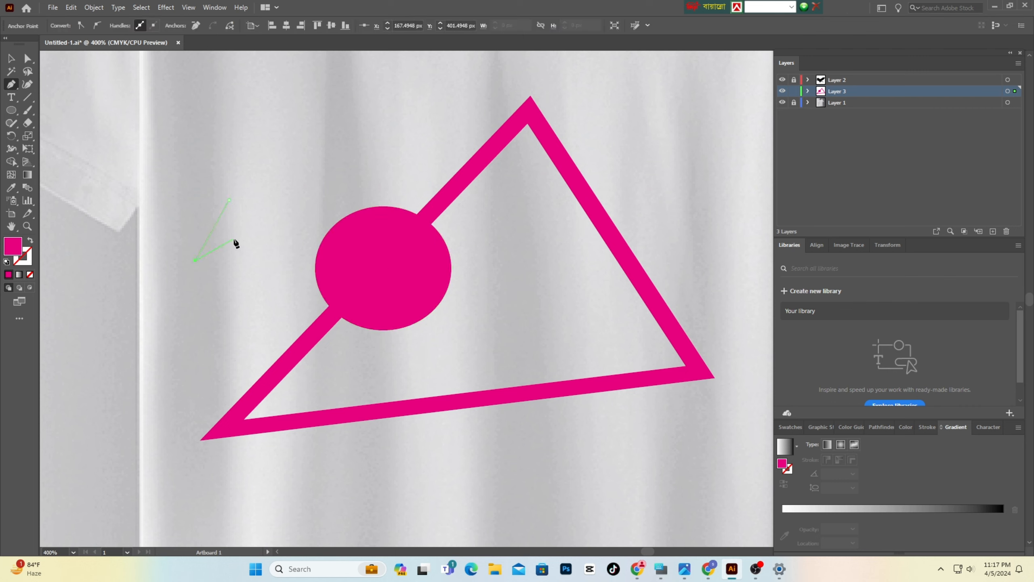
{"action": "left_click", "coordinate": [234, 238]}
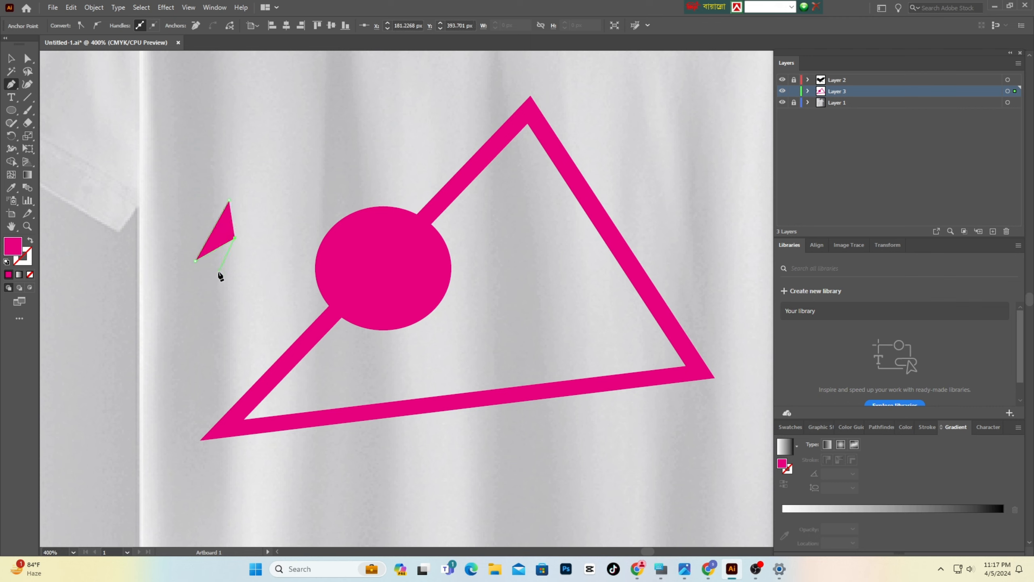
{"action": "left_click", "coordinate": [7, 262]}
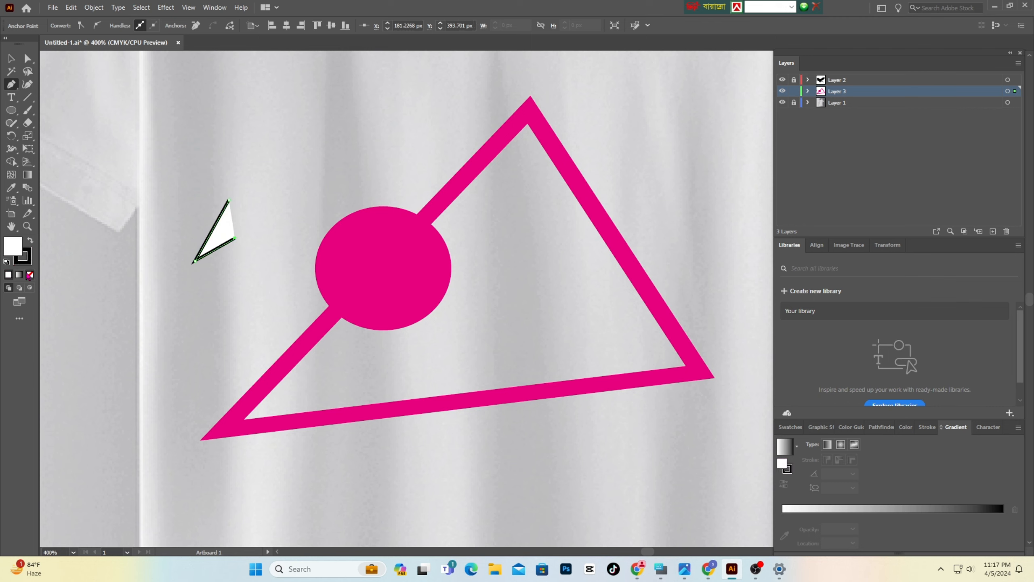
{"action": "left_click", "coordinate": [30, 274]}
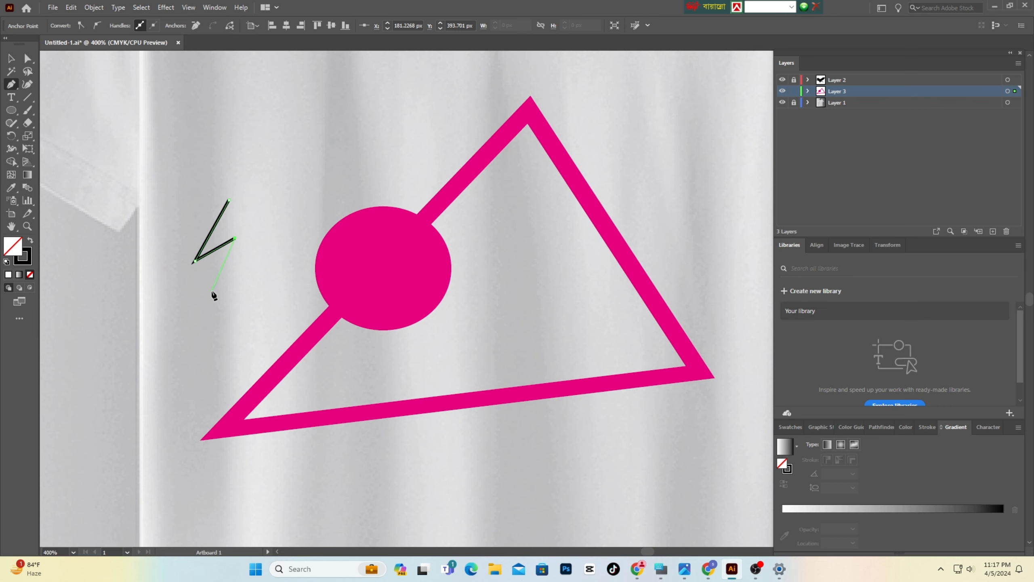
{"action": "left_click", "coordinate": [224, 265]}
{"action": "left_click", "coordinate": [307, 187]}
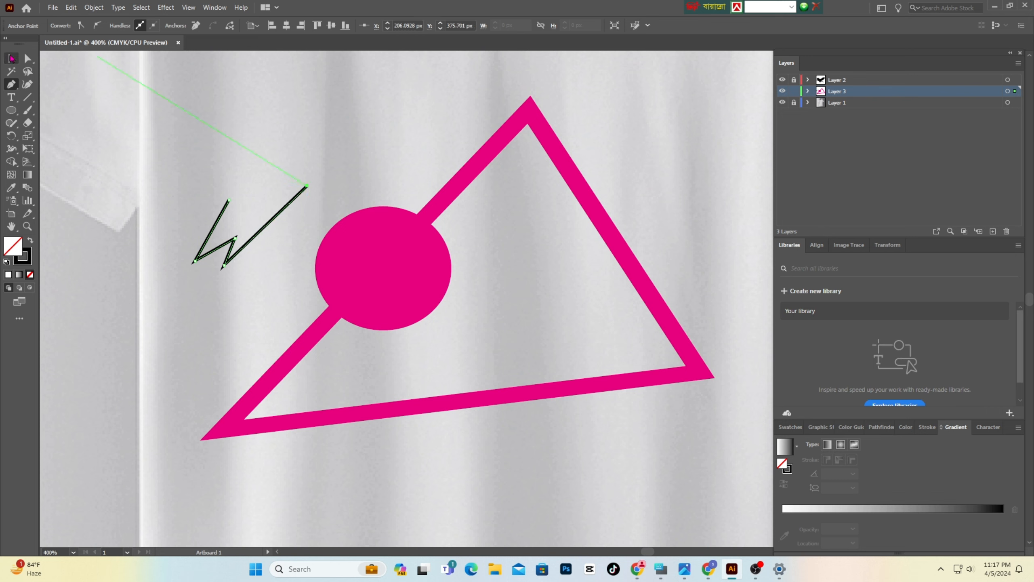
{"action": "left_click", "coordinate": [11, 59]}
{"action": "left_click", "coordinate": [238, 287]}
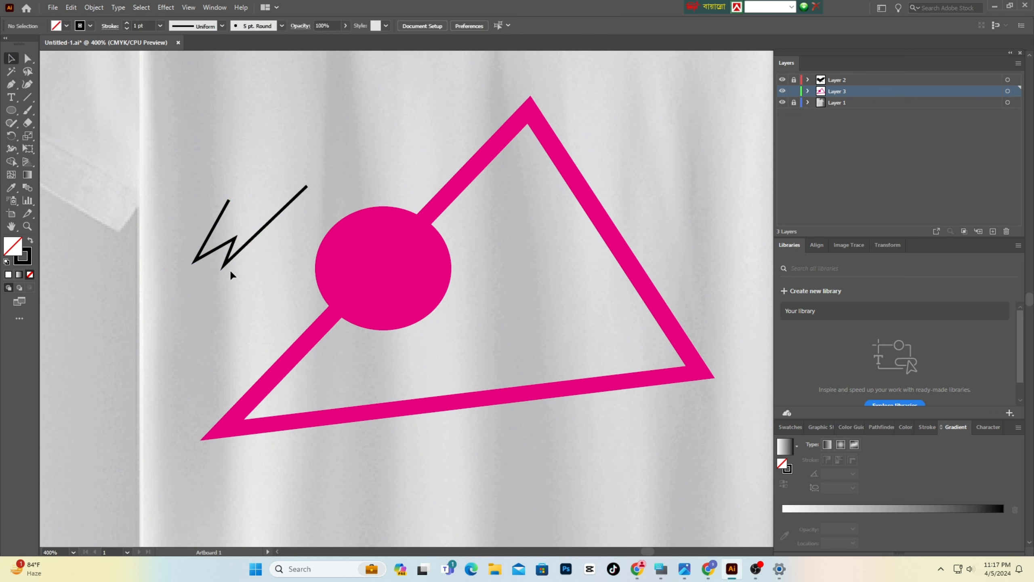
- Expand the fill and stroke of the black zigzag so the line becomes a filled shape
{"action": "left_click", "coordinate": [231, 250]}
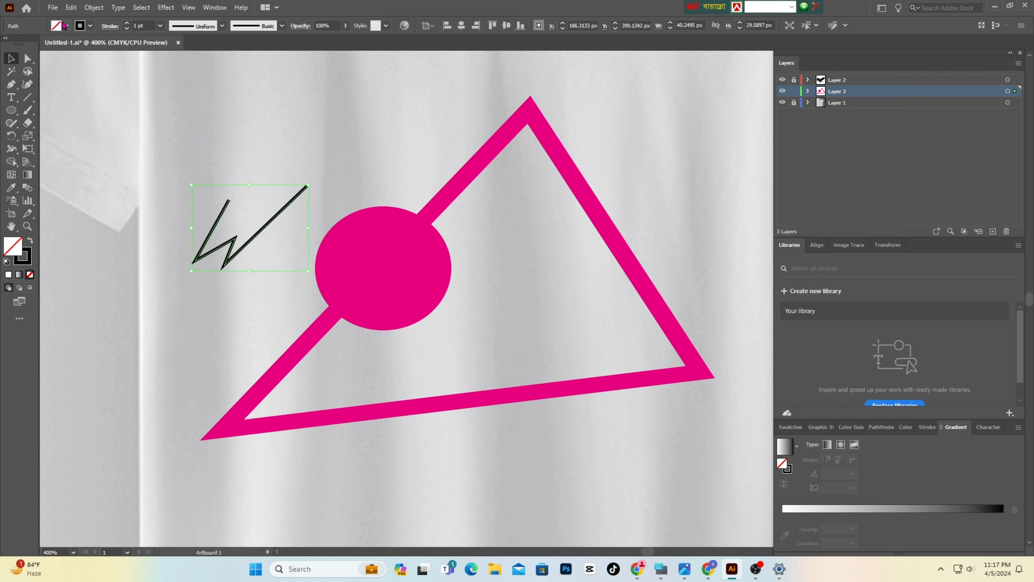
{"action": "left_click", "coordinate": [94, 8]}
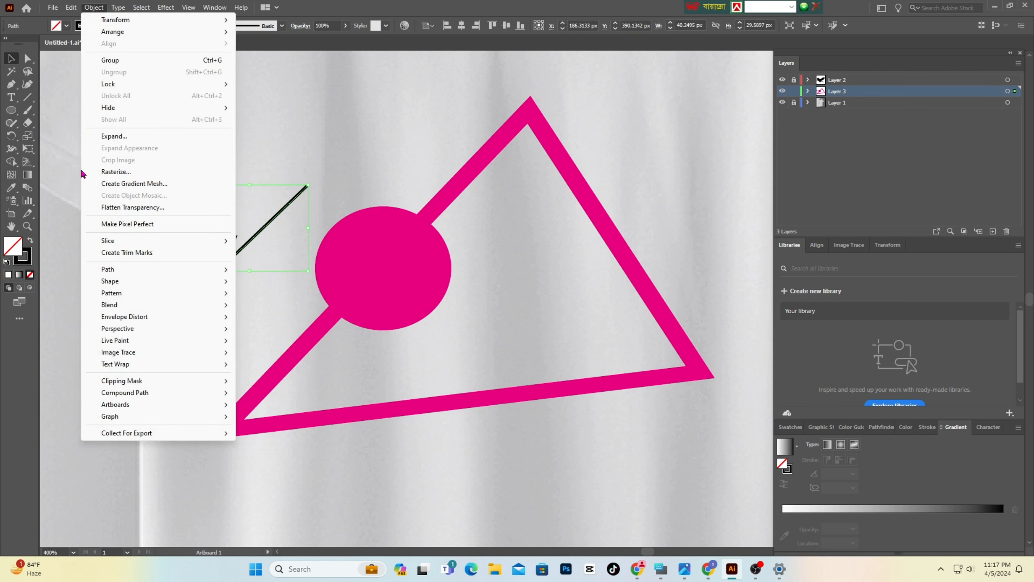
{"action": "left_click", "coordinate": [114, 137]}
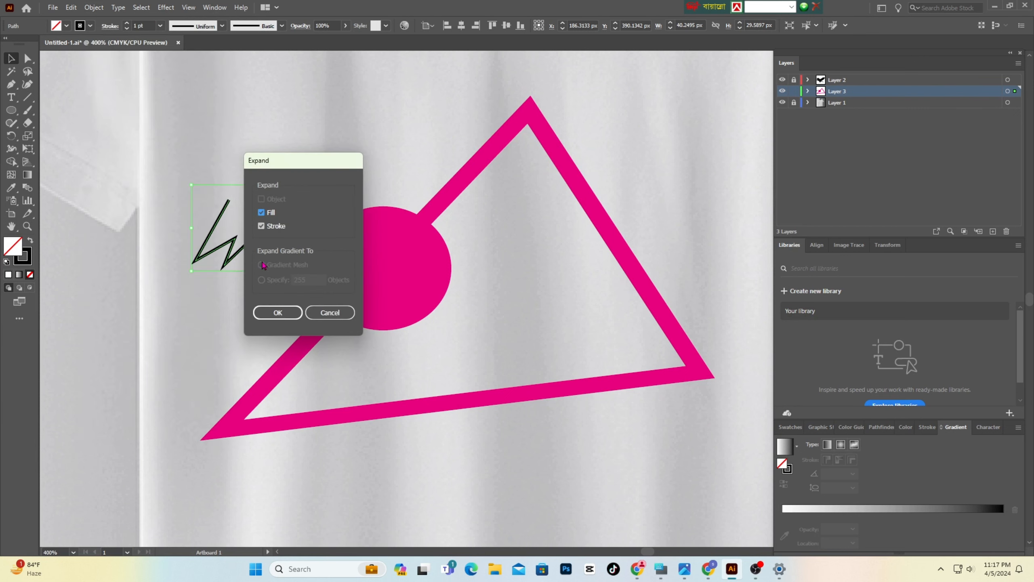
{"action": "left_click", "coordinate": [279, 313]}
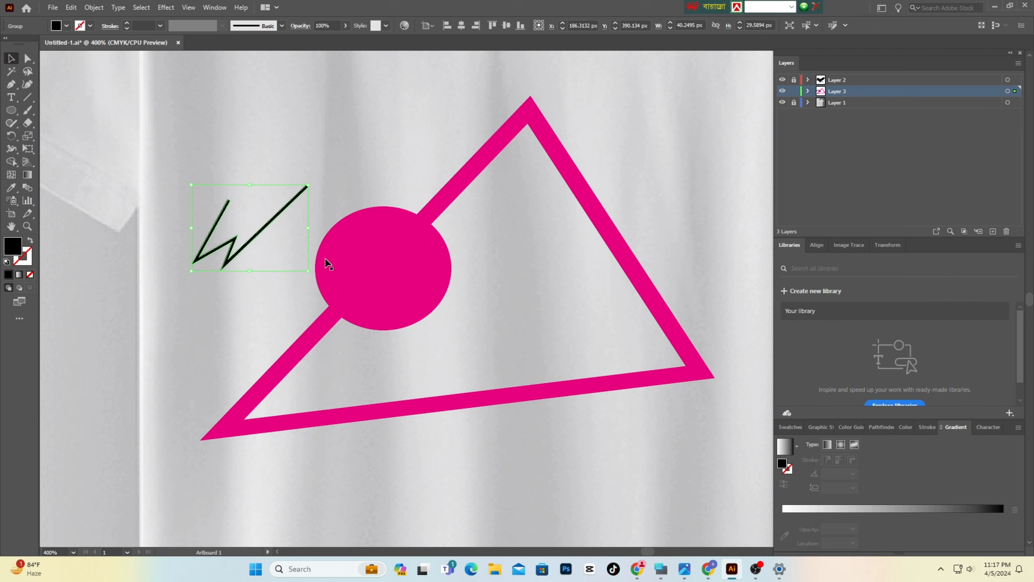
- Scale the black zigzag down to about 20 by 15 px and deselect it
{"action": "left_click_drag", "start_coordinate": [308, 271], "coordinate": [275, 262]}
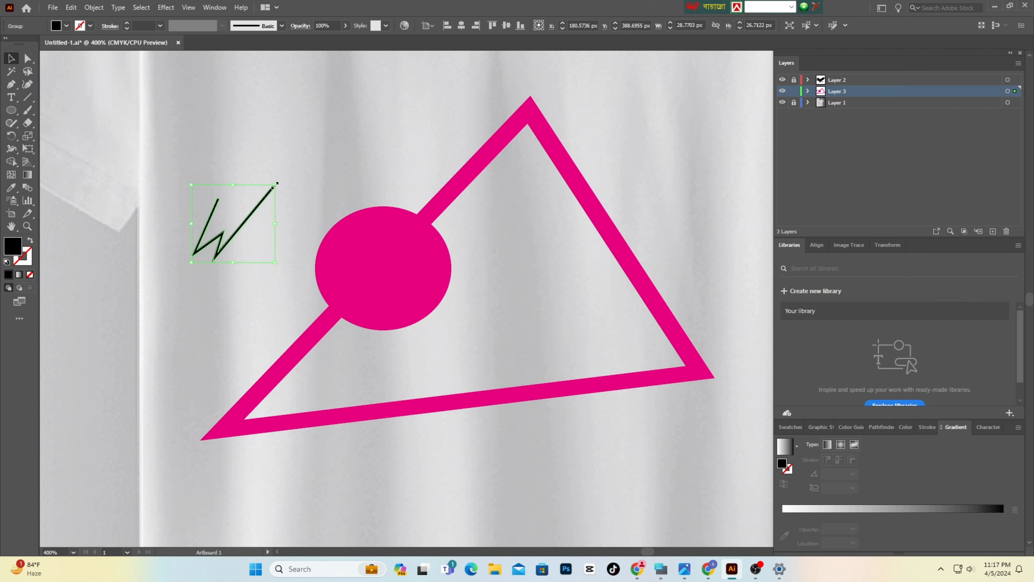
{"action": "left_click_drag", "start_coordinate": [275, 184], "coordinate": [251, 266]}
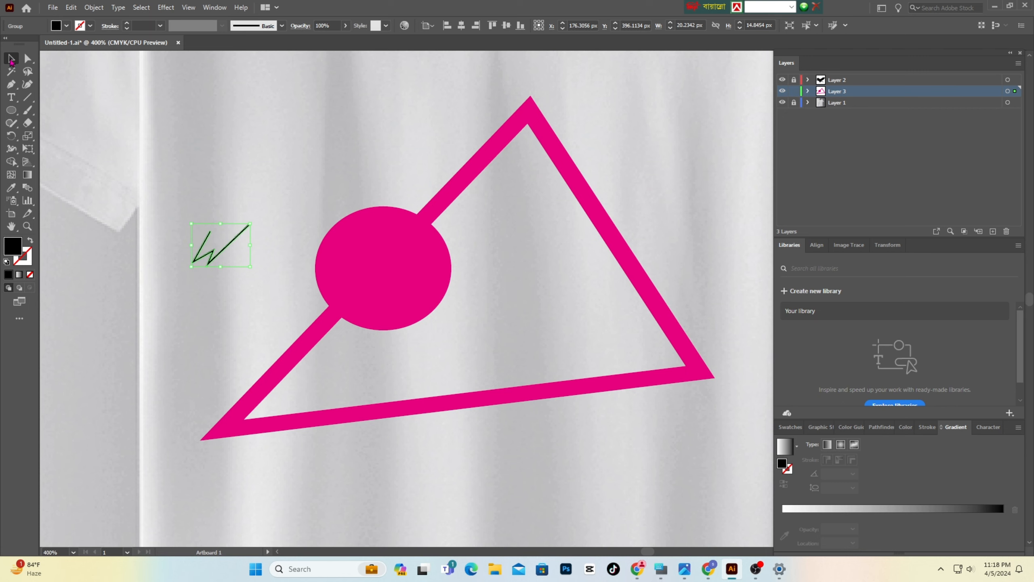
{"action": "left_click", "coordinate": [217, 263]}
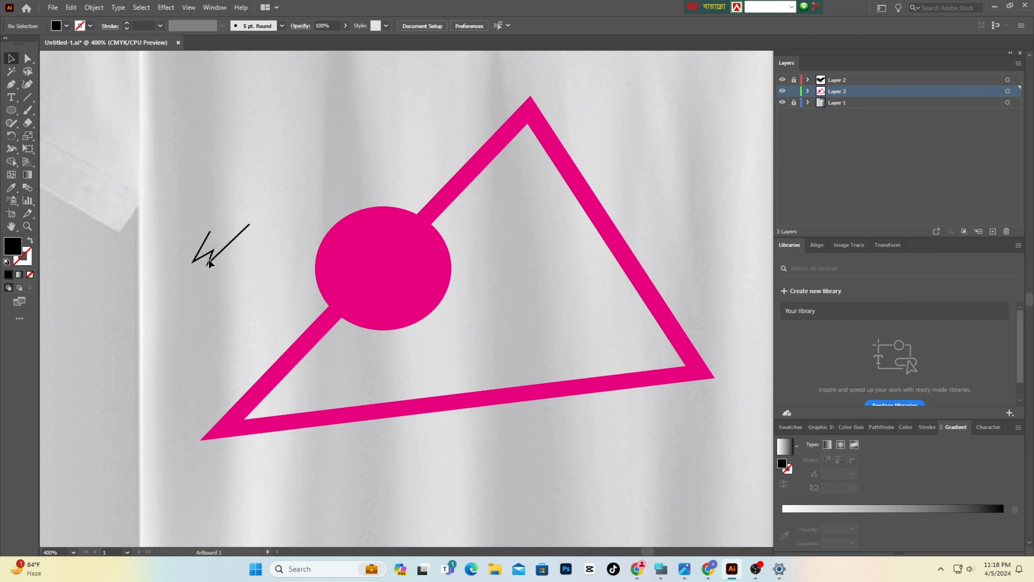
- Thicken the black zigzag with a 2 pt stroke and deselect it
{"action": "left_click", "coordinate": [209, 263]}
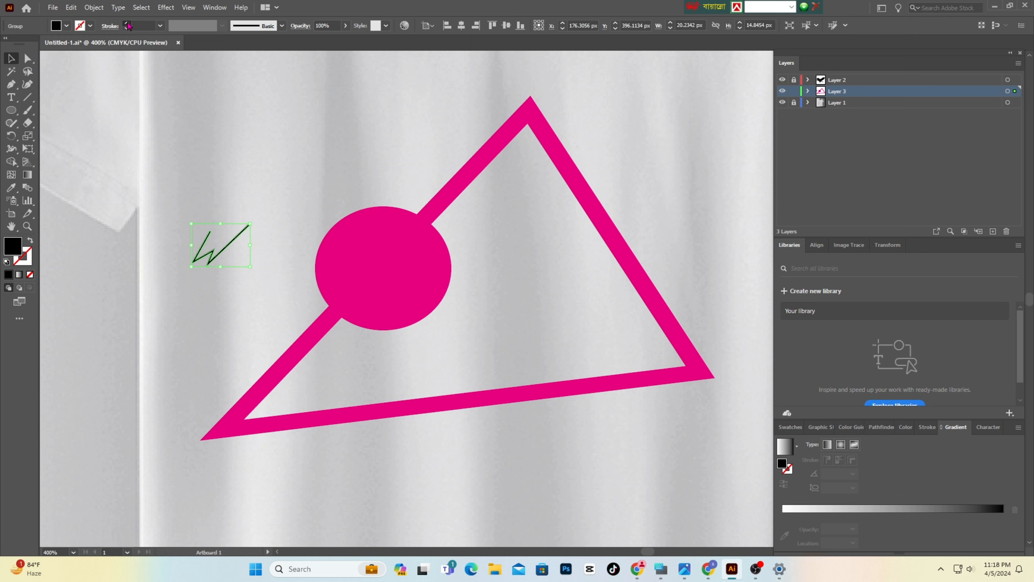
{"action": "left_click", "coordinate": [128, 26]}
{"action": "left_click", "coordinate": [127, 23]}
{"action": "left_click", "coordinate": [128, 23]}
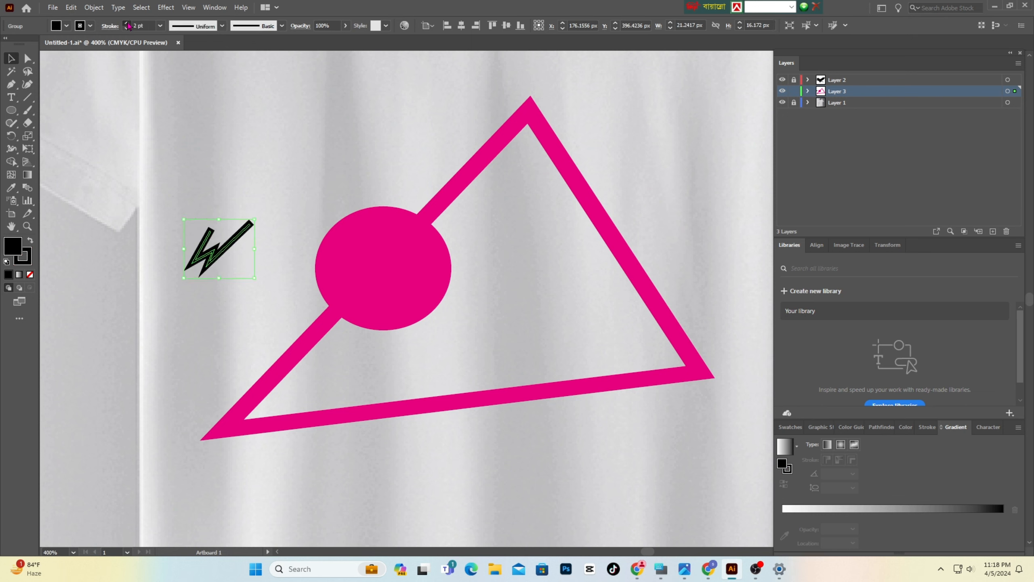
{"action": "left_click", "coordinate": [127, 23]}
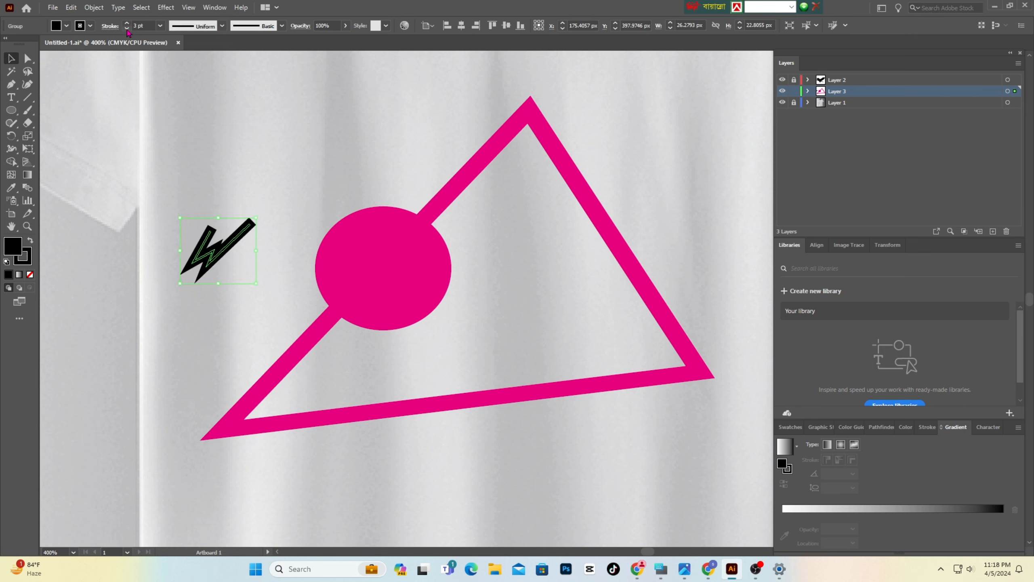
{"action": "left_click", "coordinate": [127, 28]}
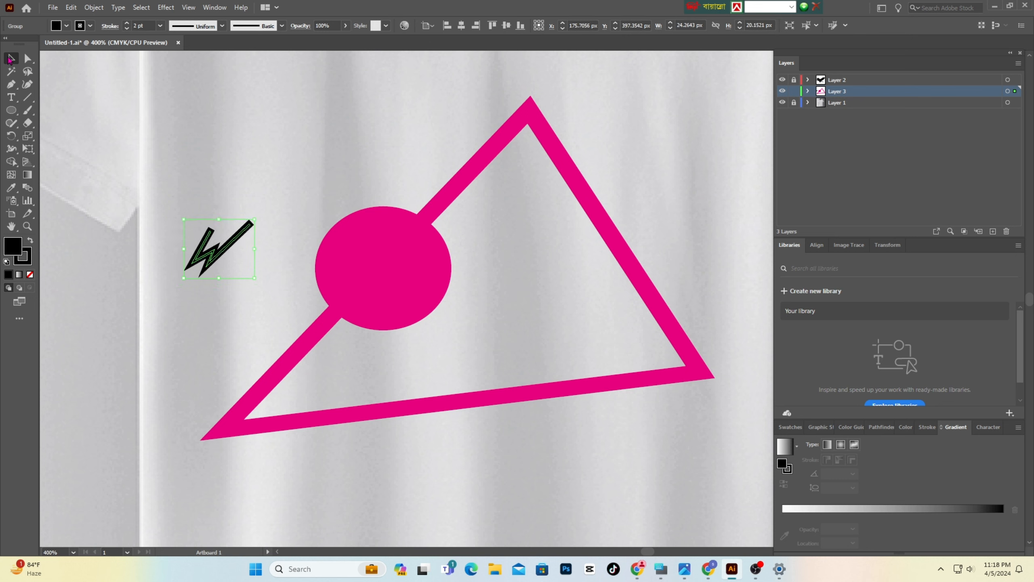
{"action": "left_click", "coordinate": [287, 231]}
- Move the zigzag onto the magenta ellipse and enlarge it slightly toward the lower right
{"action": "left_click_drag", "start_coordinate": [217, 260], "coordinate": [379, 280]}
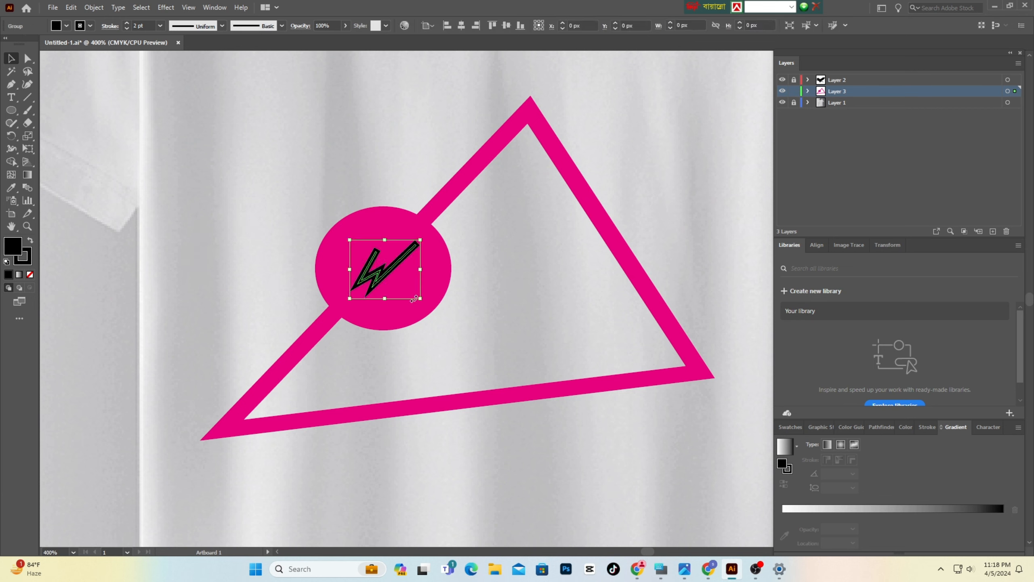
{"action": "left_click", "coordinate": [456, 334]}
{"action": "left_click", "coordinate": [384, 277]}
{"action": "left_click_drag", "start_coordinate": [420, 297], "coordinate": [434, 308]}
{"action": "left_click", "coordinate": [504, 332]}
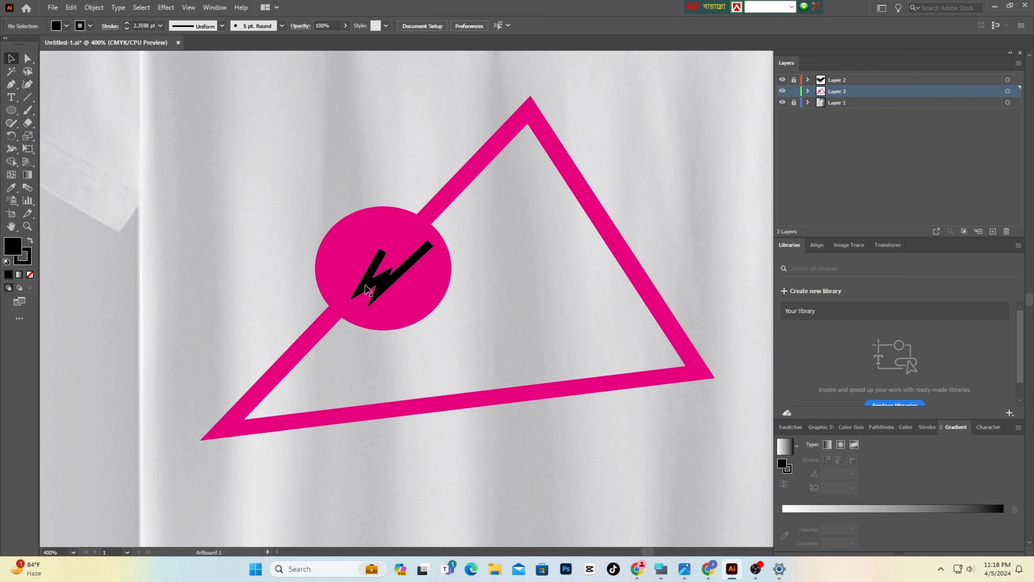
- Resize the zigzag from its sides and corners to about 33 by 24 px within the ellipse
{"action": "left_click", "coordinate": [362, 281]}
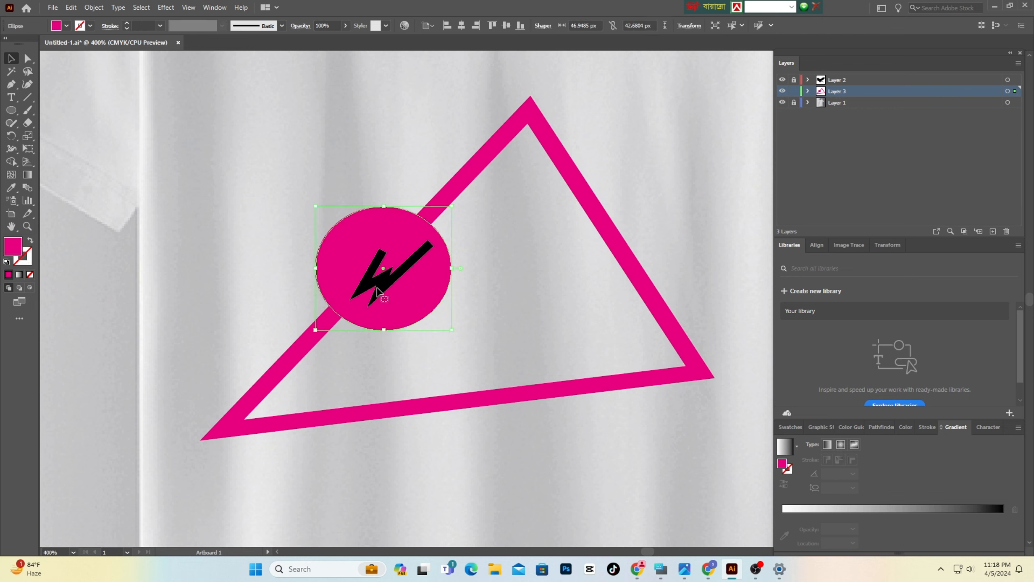
{"action": "left_click", "coordinate": [378, 289]}
{"action": "left_click_drag", "start_coordinate": [349, 275], "coordinate": [337, 275]}
{"action": "left_click_drag", "start_coordinate": [386, 240], "coordinate": [385, 226]}
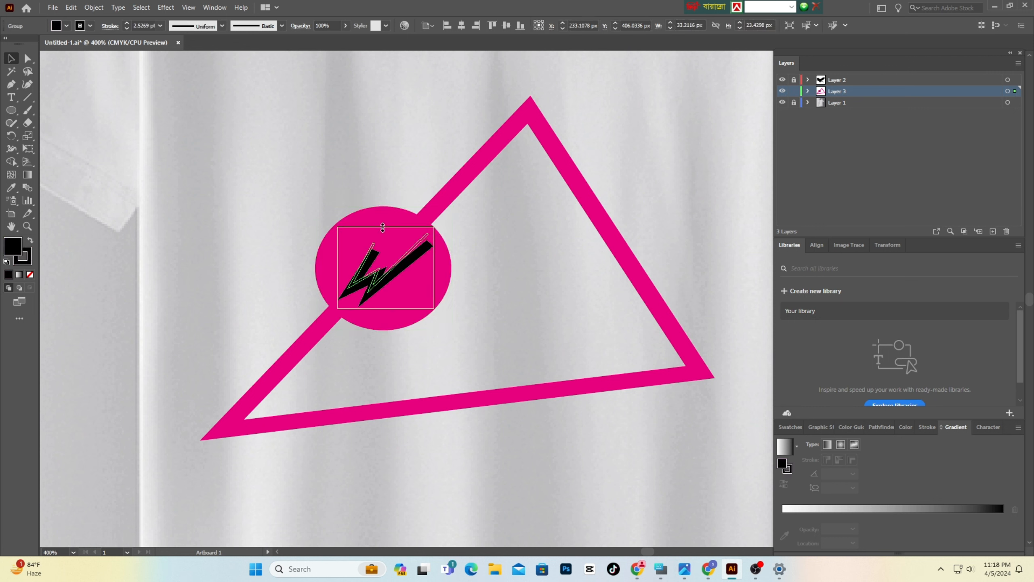
{"action": "left_click_drag", "start_coordinate": [434, 309], "coordinate": [439, 313]}
{"action": "left_click_drag", "start_coordinate": [441, 228], "coordinate": [440, 236]}
{"action": "left_click_drag", "start_coordinate": [337, 314], "coordinate": [343, 306]}
{"action": "left_click", "coordinate": [445, 332]}
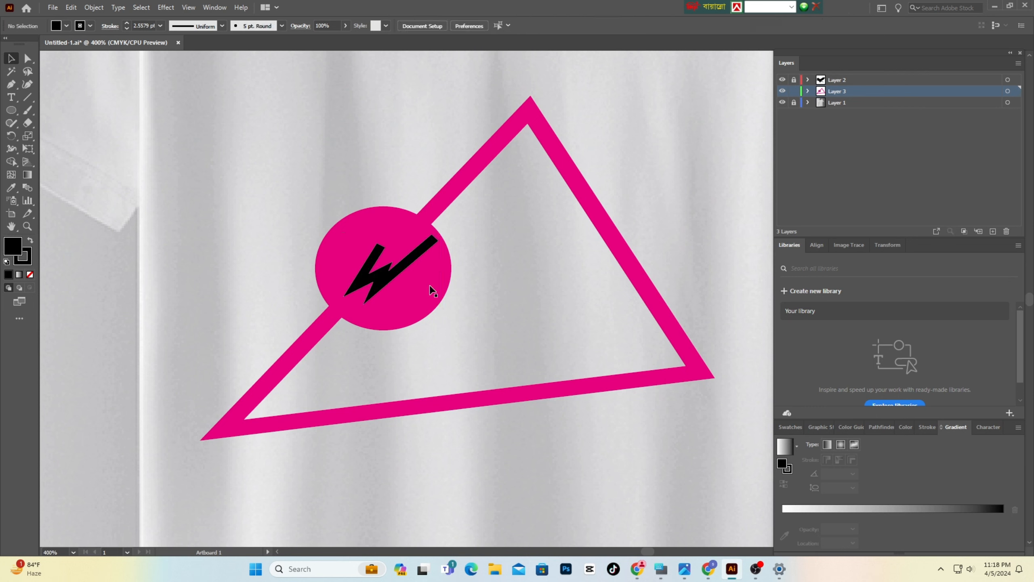
- Reposition the zigzag over the ellipse, resize it to about 36 by 27 px and tilt it slightly clockwise
{"action": "left_click", "coordinate": [392, 281]}
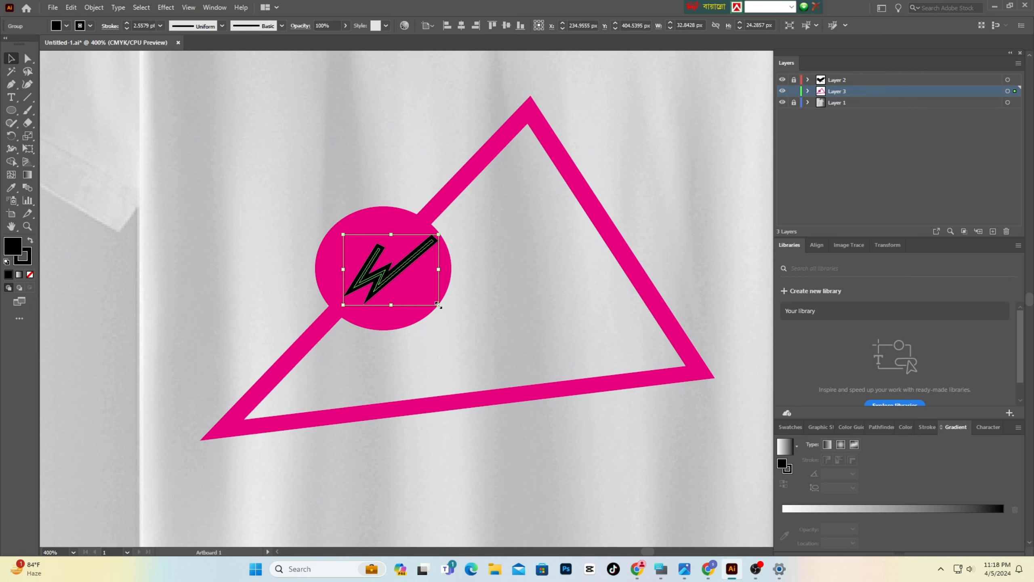
{"action": "left_click_drag", "start_coordinate": [438, 304], "coordinate": [465, 343]}
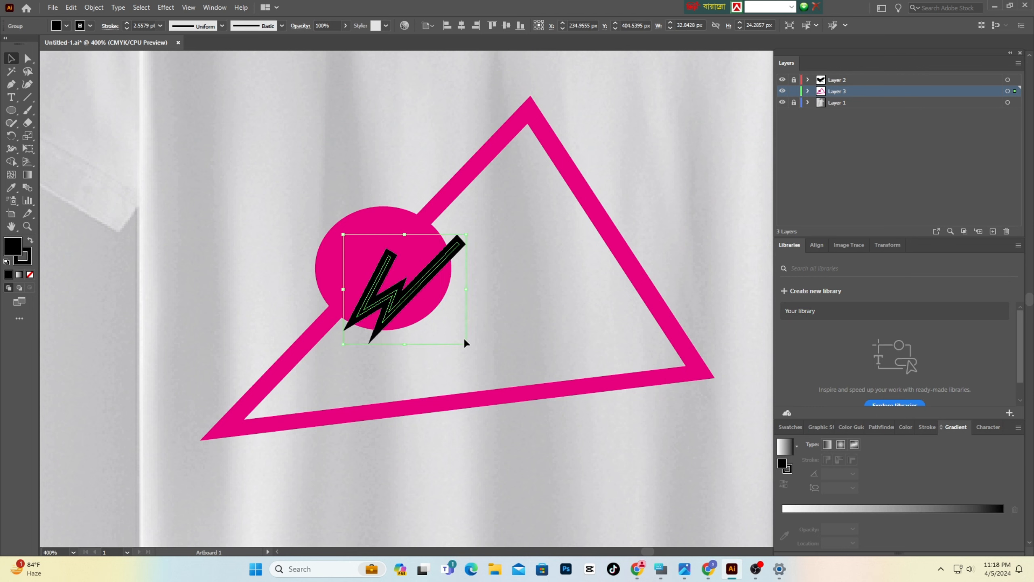
{"action": "left_click_drag", "start_coordinate": [382, 301], "coordinate": [370, 279]}
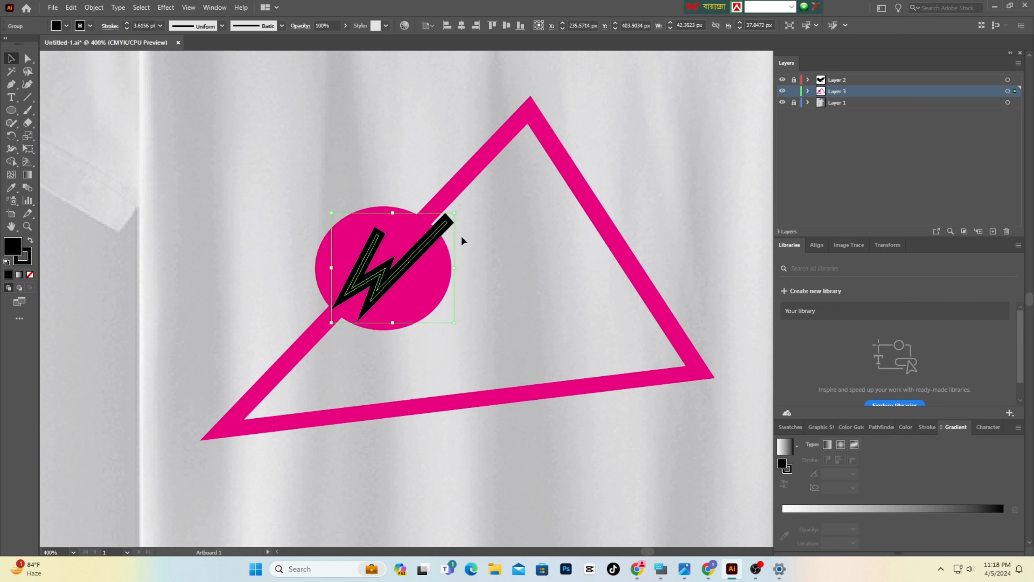
{"action": "left_click_drag", "start_coordinate": [455, 215], "coordinate": [433, 241]}
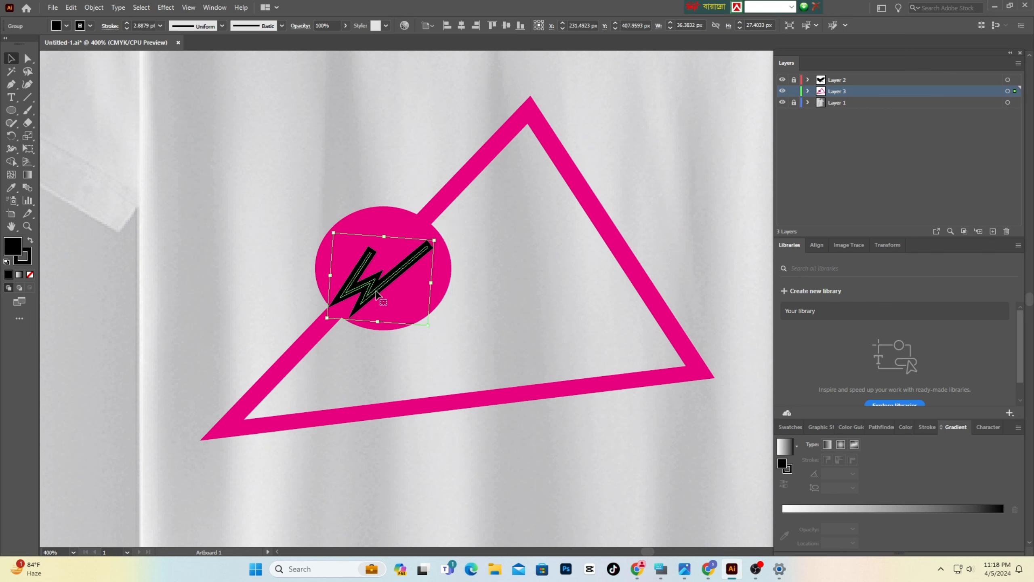
- Shrink the zigzag to about 33 by 16 px and reposition it near the ellipse's centre
{"action": "left_click_drag", "start_coordinate": [376, 293], "coordinate": [379, 286]}
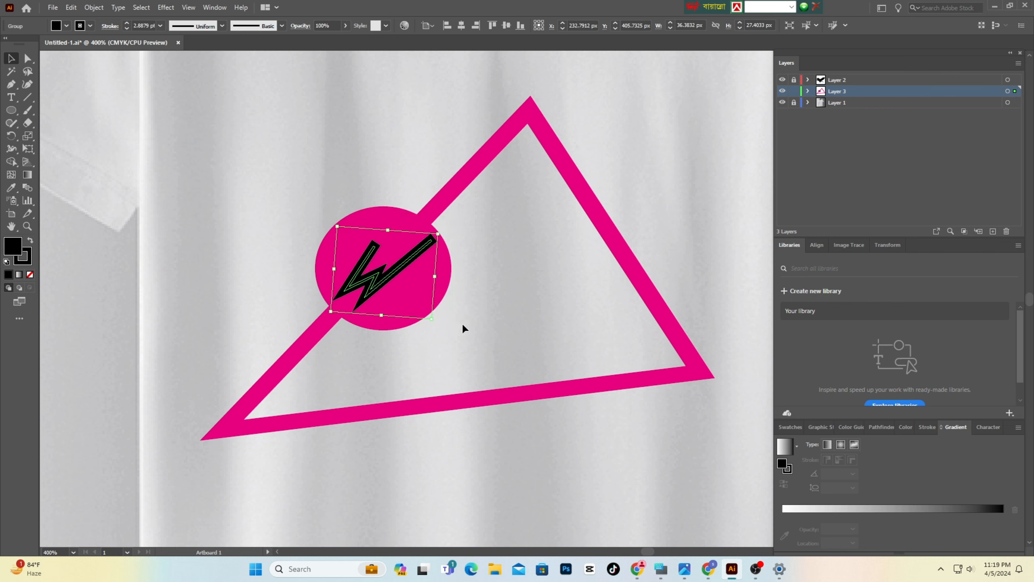
{"action": "left_click", "coordinate": [462, 322]}
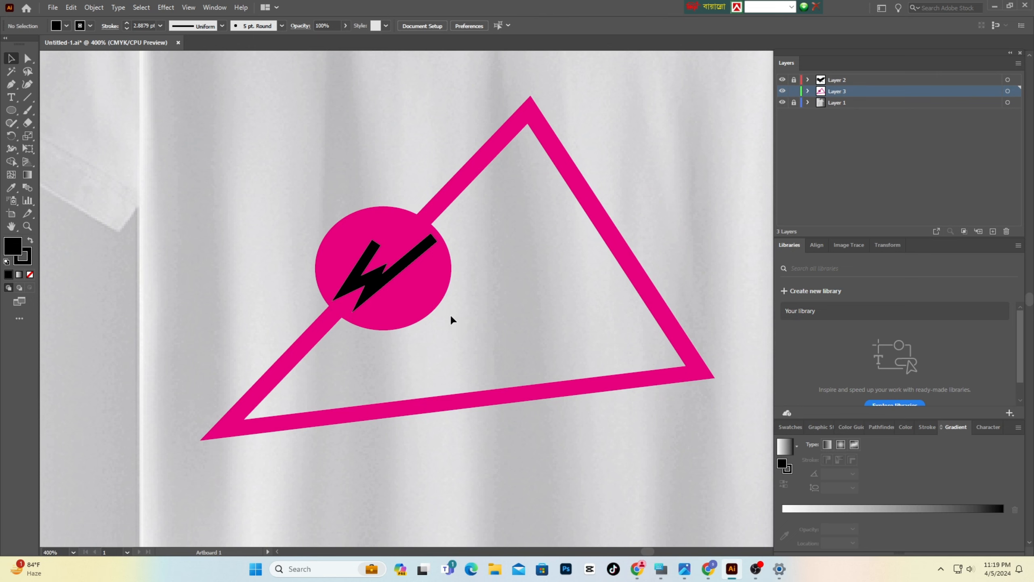
{"action": "left_click", "coordinate": [387, 281]}
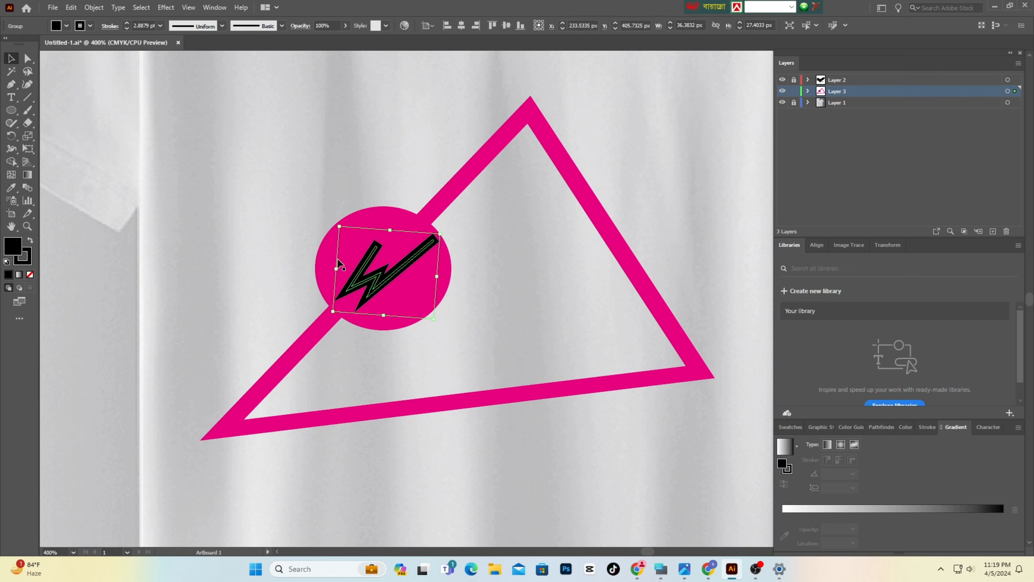
{"action": "left_click_drag", "start_coordinate": [441, 236], "coordinate": [403, 267]}
{"action": "left_click_drag", "start_coordinate": [335, 288], "coordinate": [320, 285]}
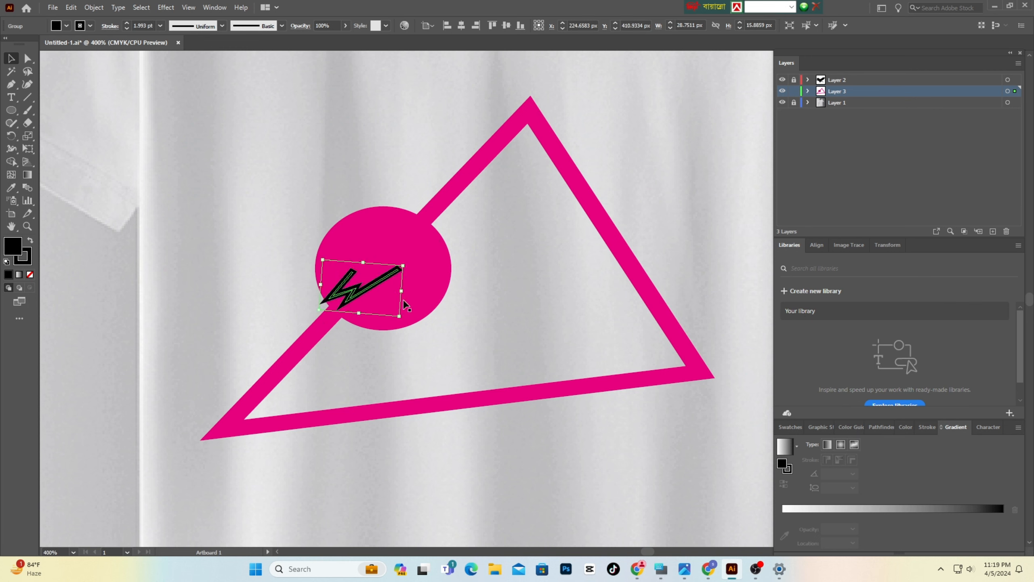
{"action": "left_click_drag", "start_coordinate": [401, 291], "coordinate": [414, 292]}
{"action": "mouse_move", "coordinate": [353, 288]}
{"action": "left_mouse_down"}
{"action": "mouse_move", "coordinate": [371, 273]}
{"action": "mouse_move", "coordinate": [383, 312]}
{"action": "left_mouse_up"}
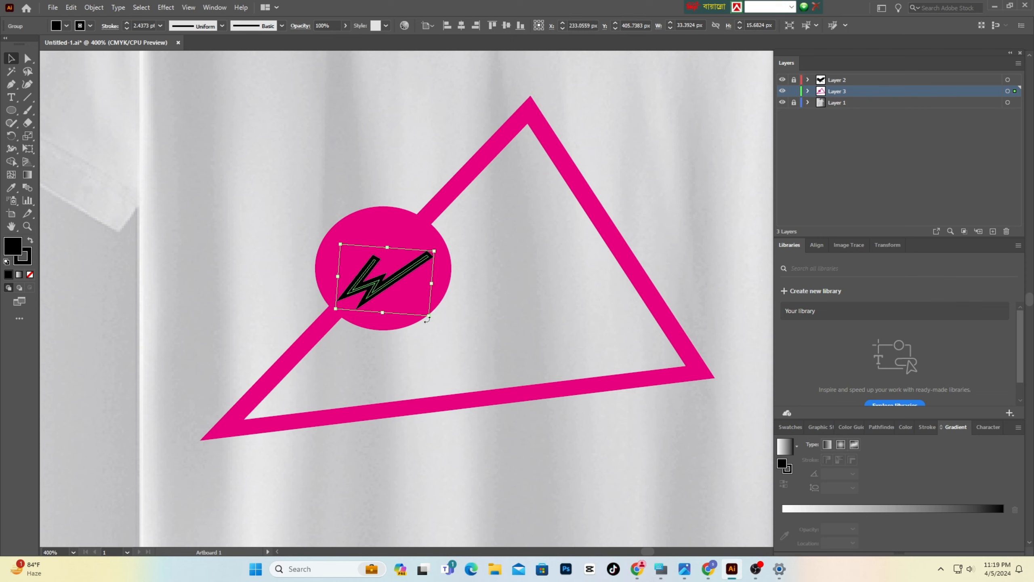
{"action": "left_click", "coordinate": [438, 346]}
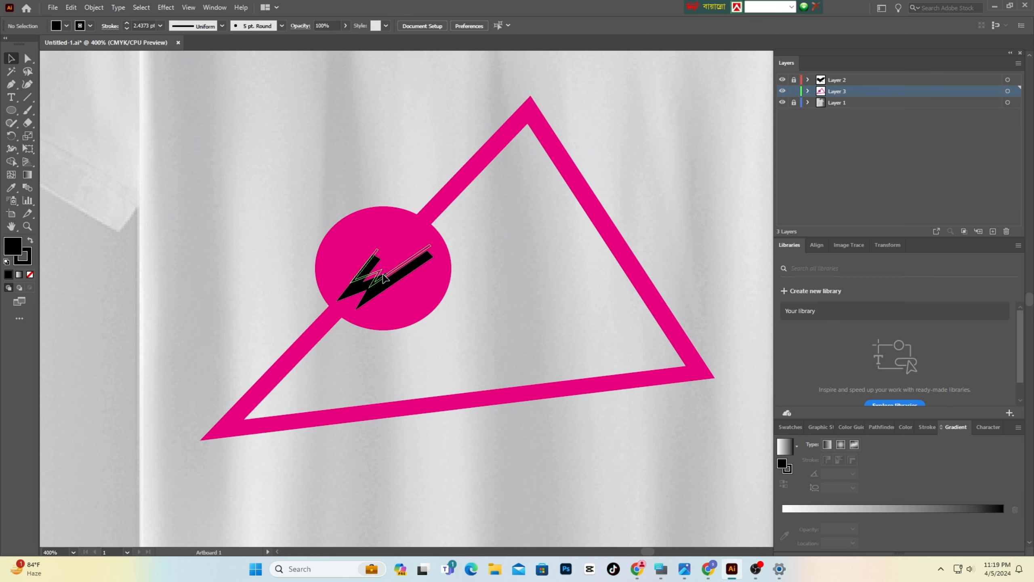
{"action": "key", "text": "ctrl+z"}
{"action": "left_click", "coordinate": [498, 315]}
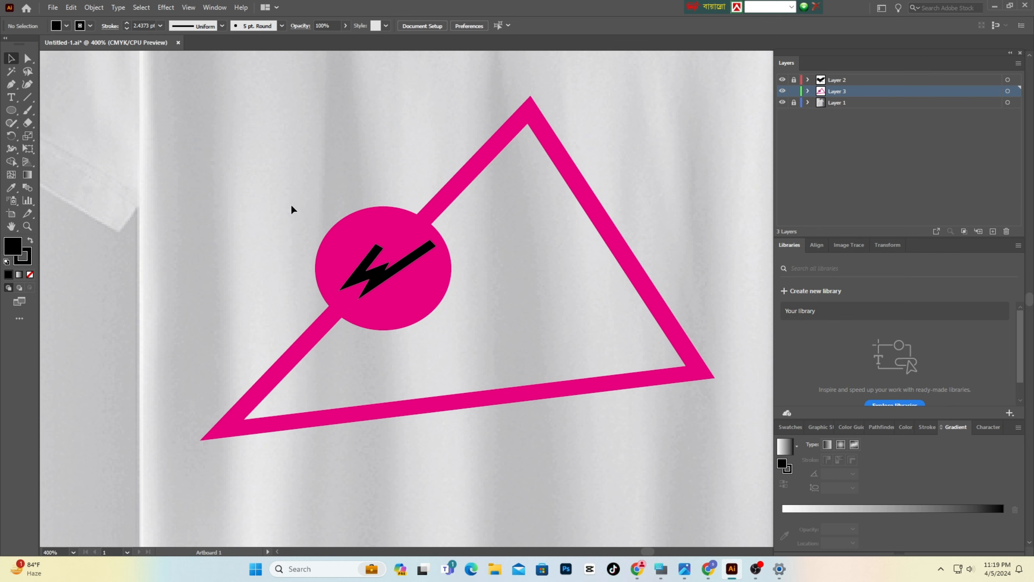
{"action": "left_click_drag", "start_coordinate": [302, 227], "coordinate": [447, 319]}
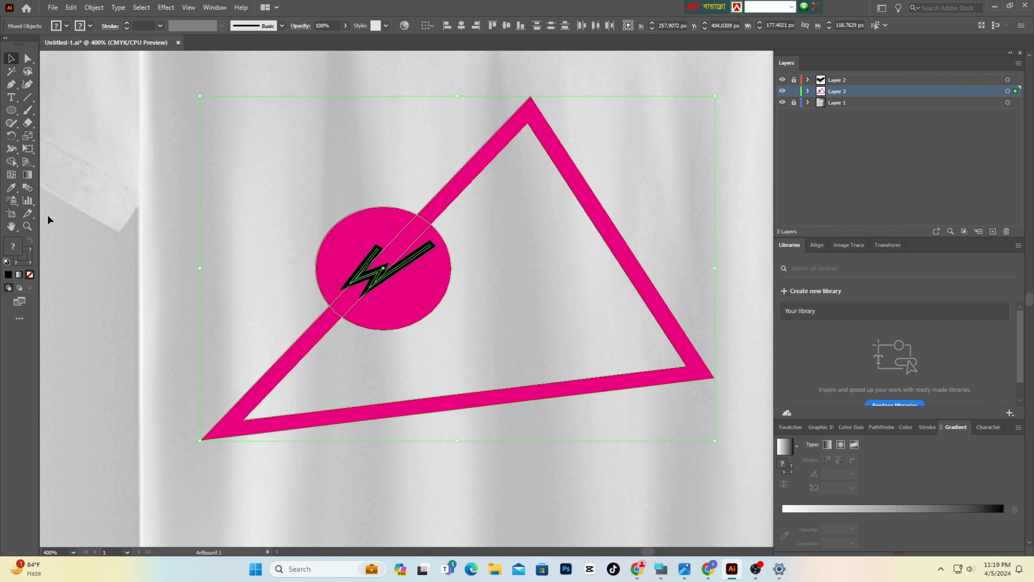
{"action": "left_click", "coordinate": [11, 162]}
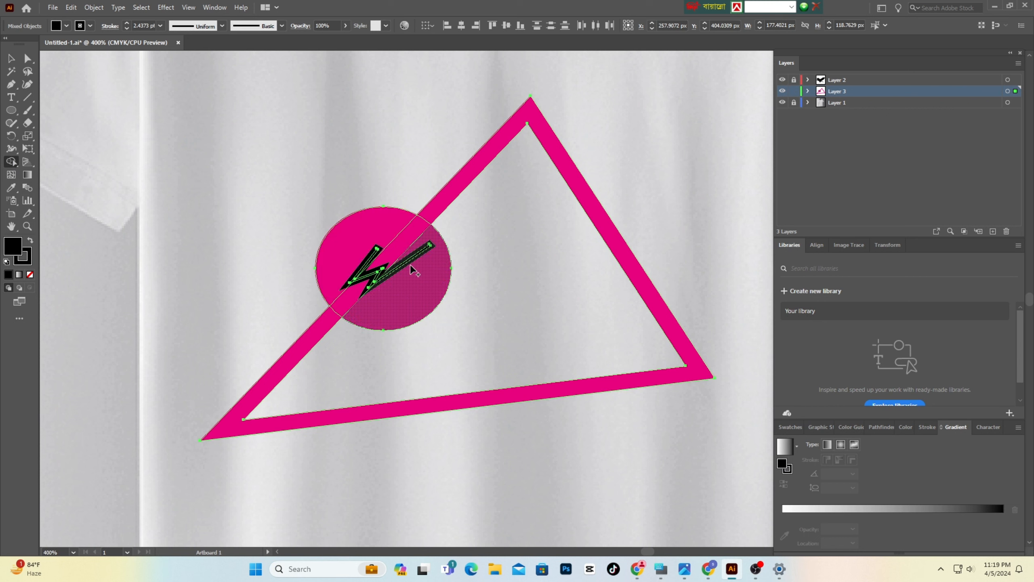
{"action": "left_click", "coordinate": [11, 59]}
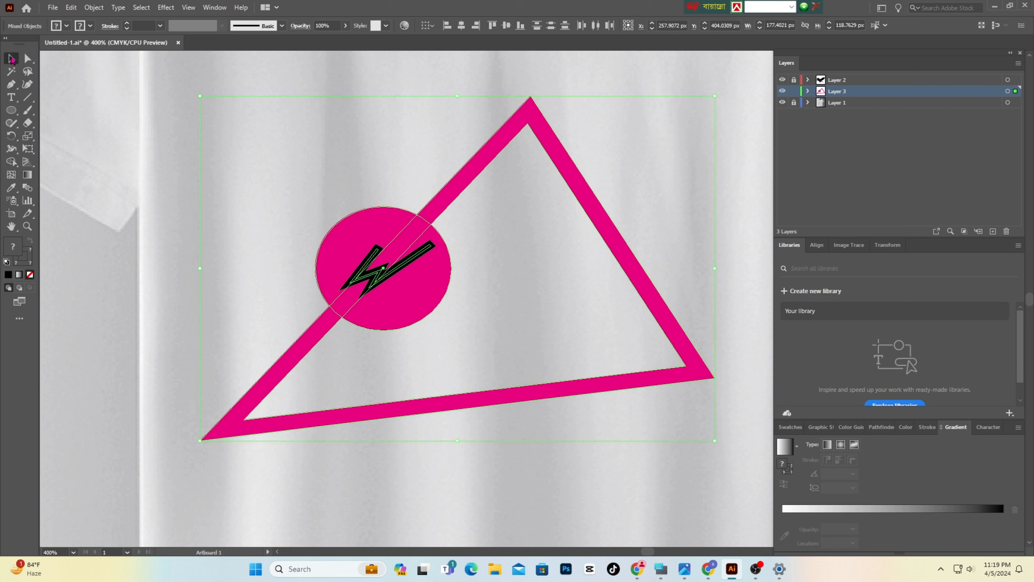
{"action": "left_click", "coordinate": [501, 516]}
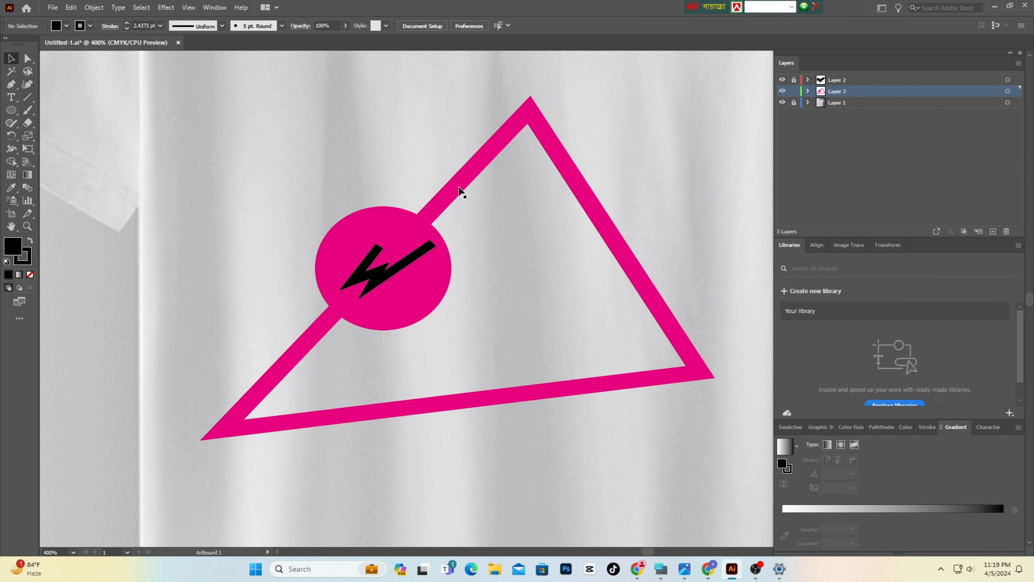
- Move the triangle outline to the right and slightly down, clear of the ellipse and zigzag
{"action": "left_click_drag", "start_coordinate": [460, 192], "coordinate": [681, 260]}
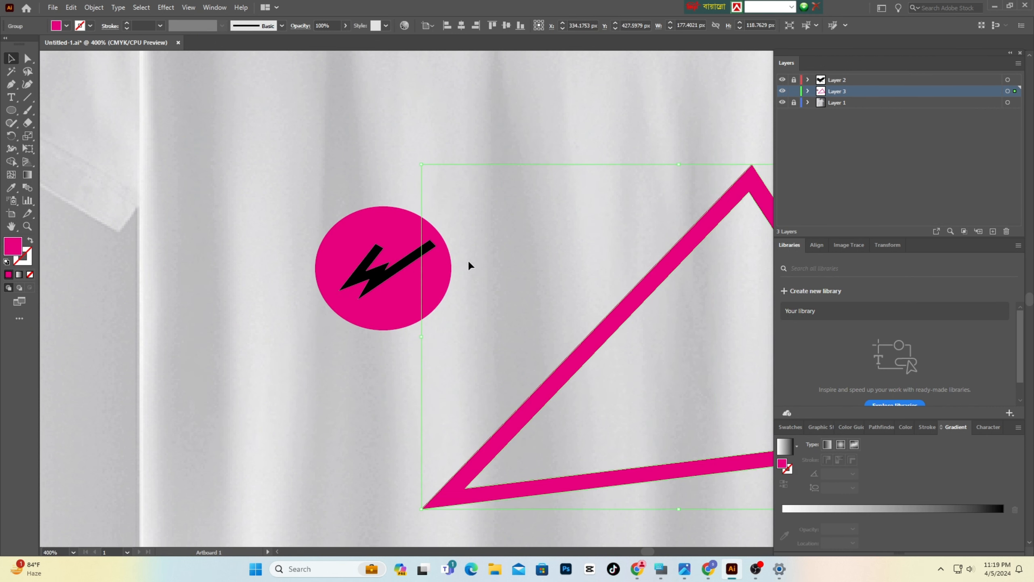
{"action": "key", "text": "Right"}
{"action": "key", "text": "Right"}
{"action": "key", "text": "Right"}
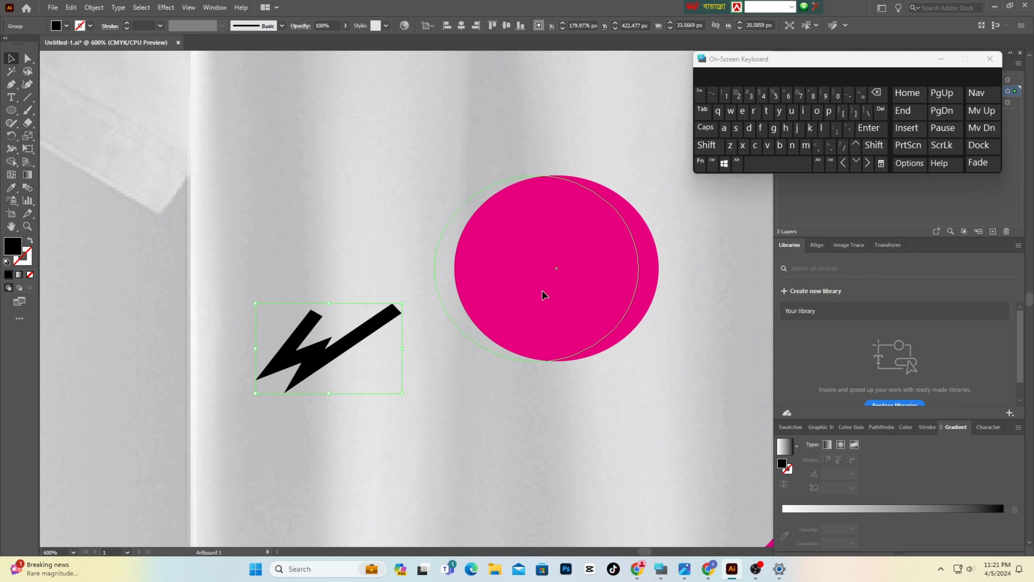
- Shift the magenta ellipse to the left and place the black zigzag at its centre
{"action": "left_click_drag", "start_coordinate": [562, 290], "coordinate": [525, 300]}
{"action": "left_click", "coordinate": [585, 458]}
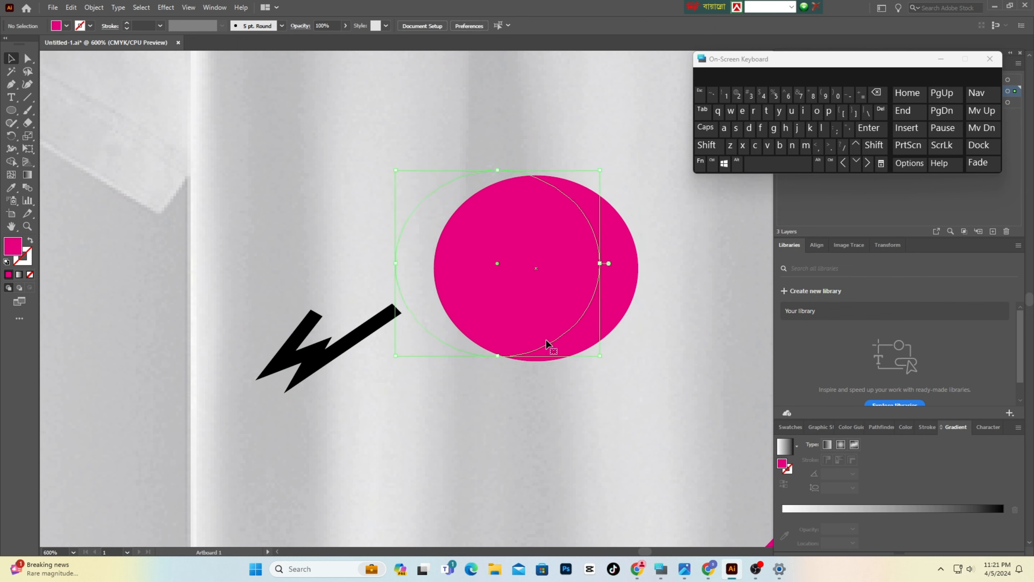
{"action": "left_click", "coordinate": [547, 416]}
{"action": "left_click_drag", "start_coordinate": [320, 354], "coordinate": [494, 270]}
{"action": "left_click", "coordinate": [600, 389]}
- Cut the zigzag shape out of the magenta ellipse with the Shape Builder tool and deselect the result
{"action": "left_click_drag", "start_coordinate": [326, 176], "coordinate": [627, 379]}
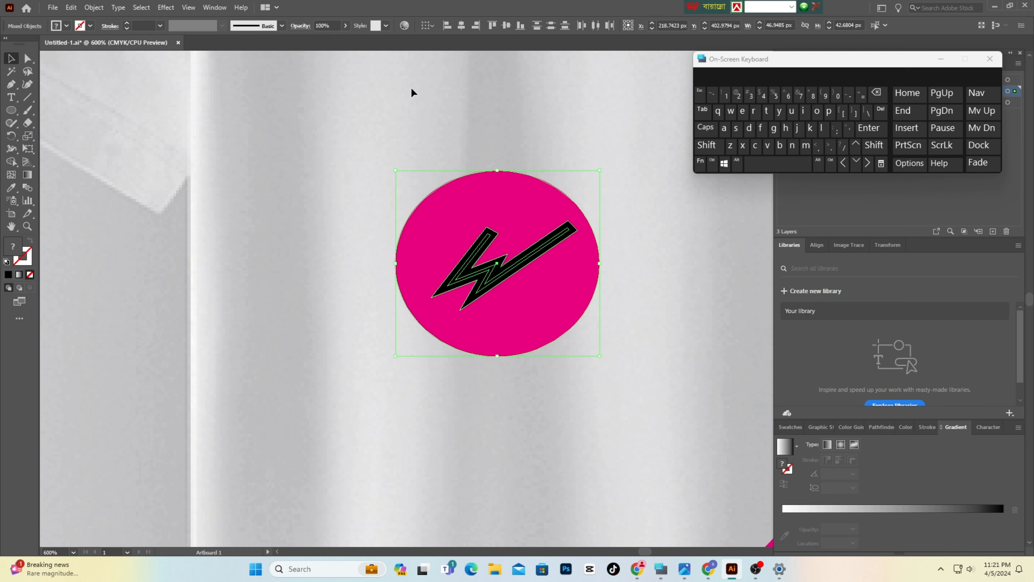
{"action": "left_click", "coordinate": [11, 163]}
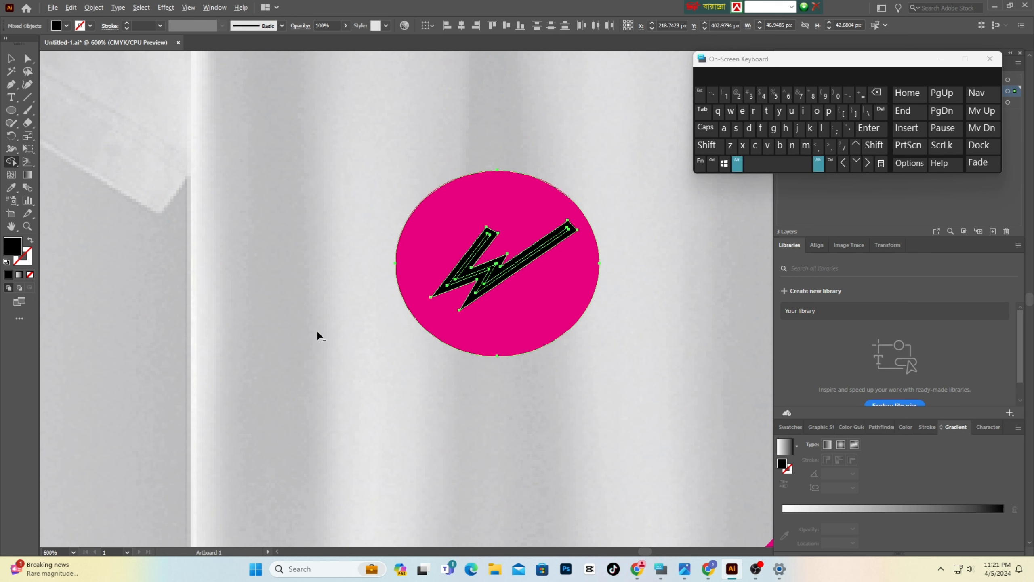
{"action": "left_click", "coordinate": [475, 261], "text": "alt"}
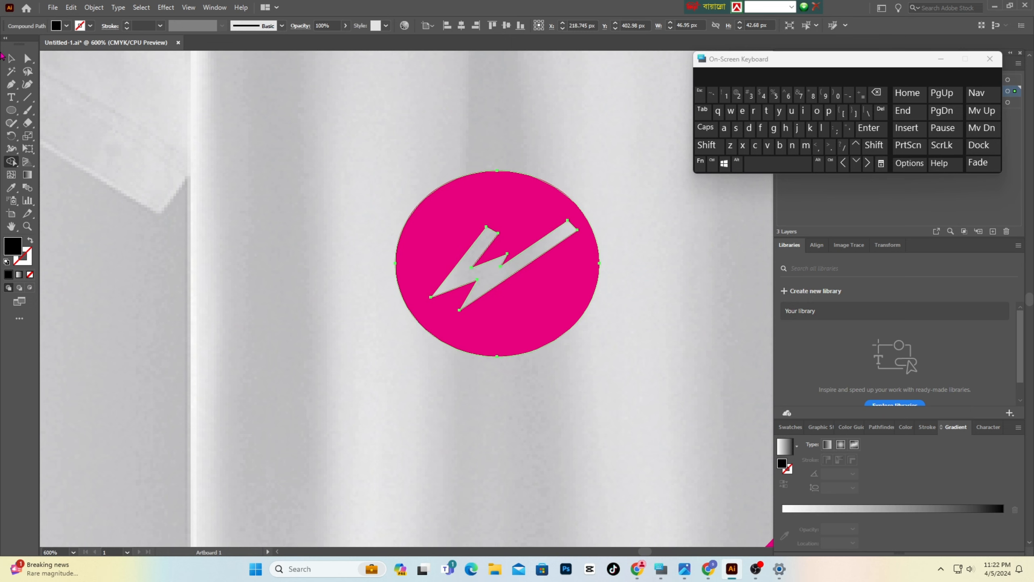
{"action": "left_click", "coordinate": [9, 58]}
{"action": "left_click", "coordinate": [629, 402]}
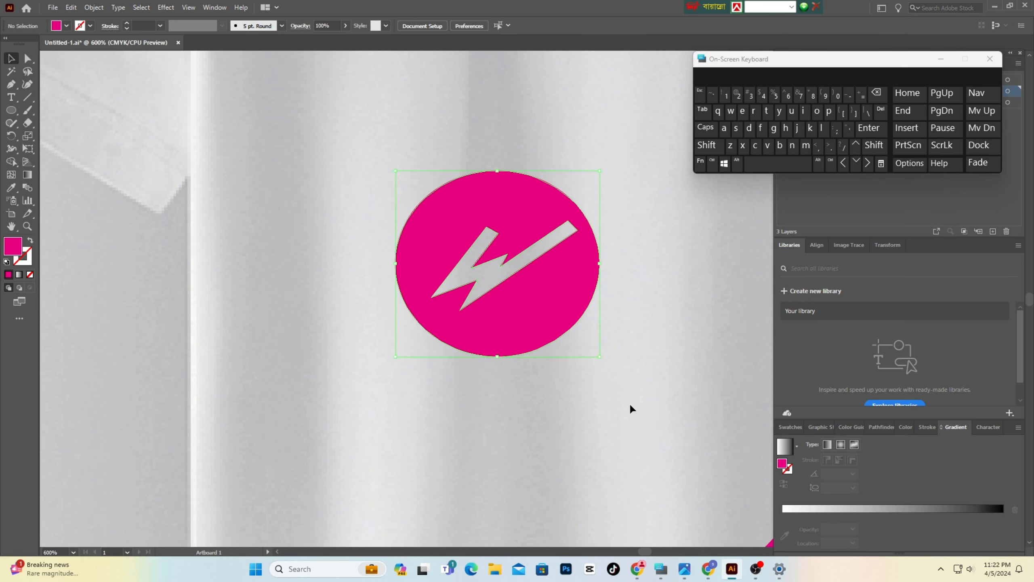
- Group the ellipse with its zigzag cutout and deselect it
{"action": "left_click_drag", "start_coordinate": [367, 176], "coordinate": [591, 388]}
{"action": "right_click", "coordinate": [502, 225]}
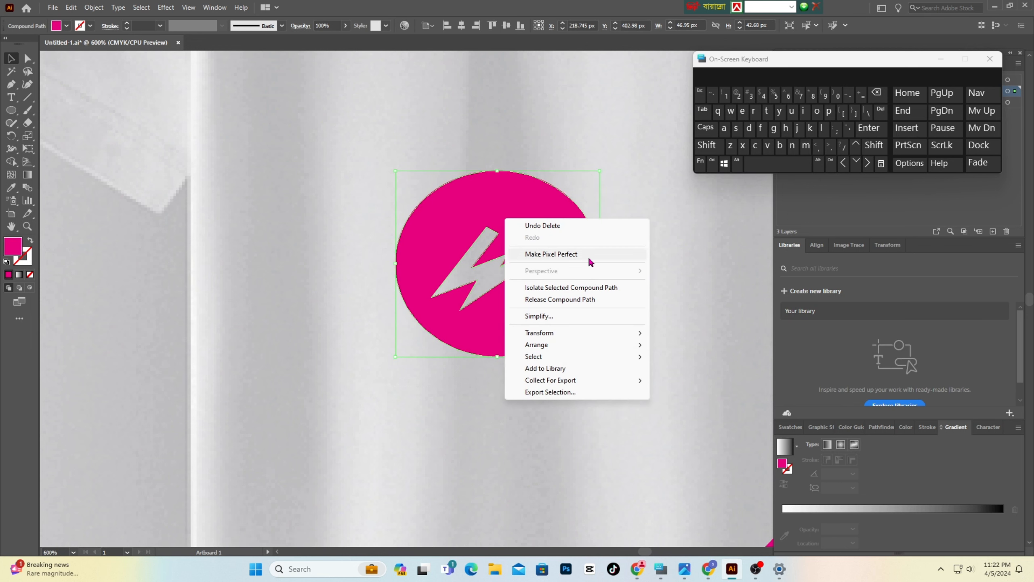
{"action": "left_click", "coordinate": [424, 398]}
{"action": "left_click_drag", "start_coordinate": [346, 181], "coordinate": [576, 356]}
{"action": "left_click", "coordinate": [712, 163]}
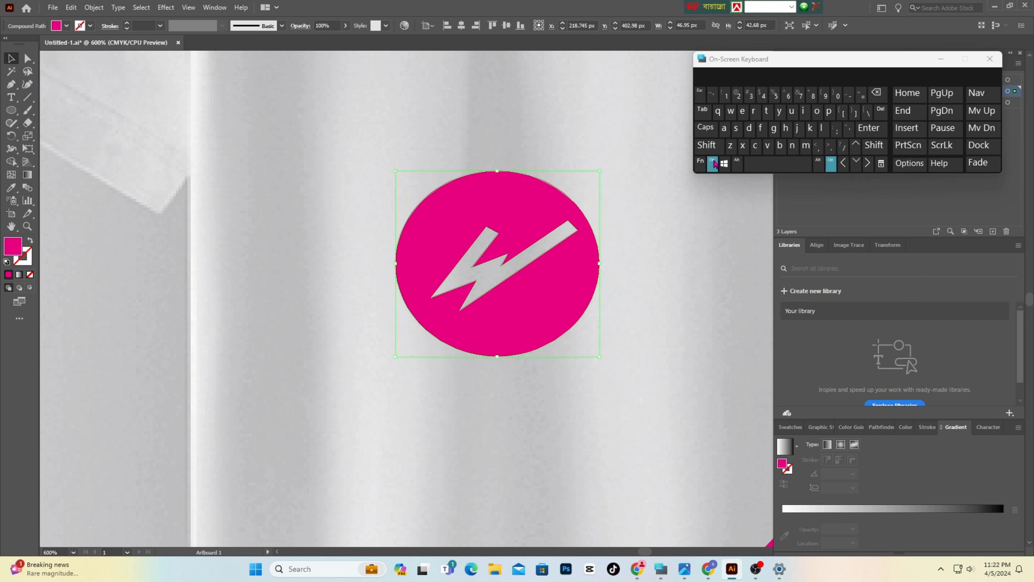
{"action": "left_click", "coordinate": [774, 128]}
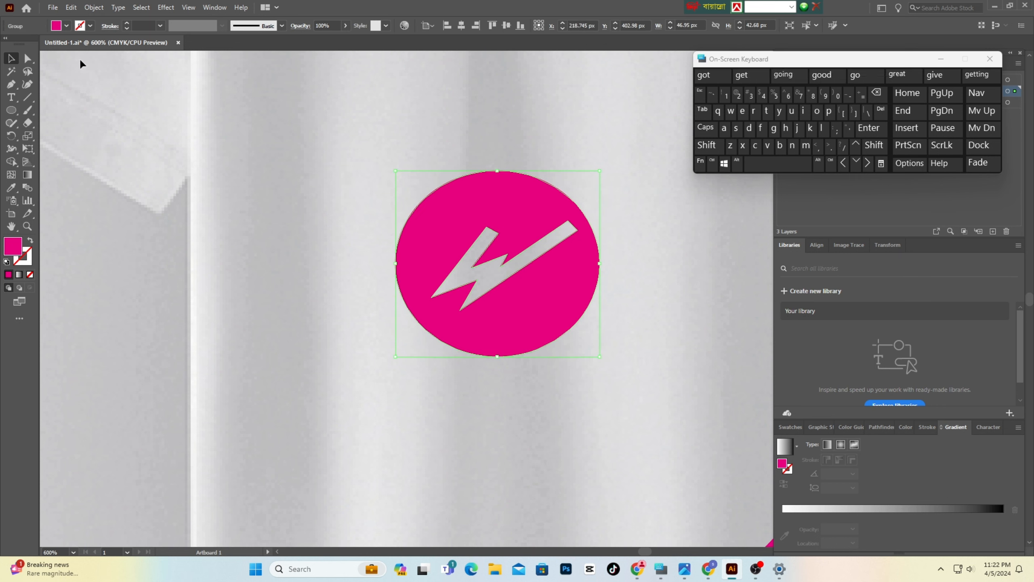
{"action": "left_click", "coordinate": [511, 425]}
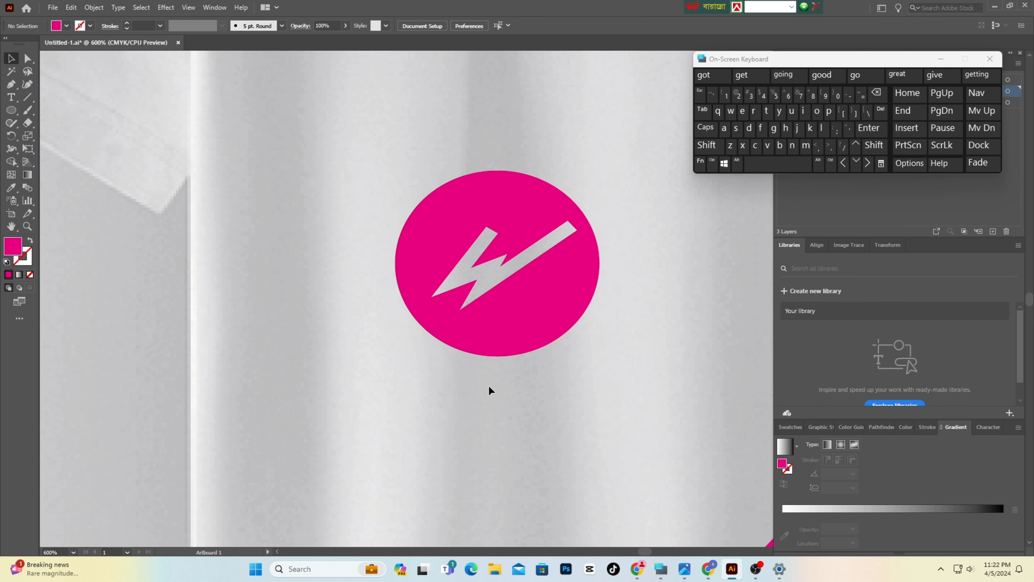
- Reposition the cutout ellipse and the triangle on the shirt's chest so the ellipse sits over the triangle's sloping left side
{"action": "scroll", "coordinate": [452, 384], "scroll_direction": "down", "scroll_amount": 1}
{"action": "scroll", "coordinate": [462, 385], "scroll_direction": "down", "scroll_amount": 1}
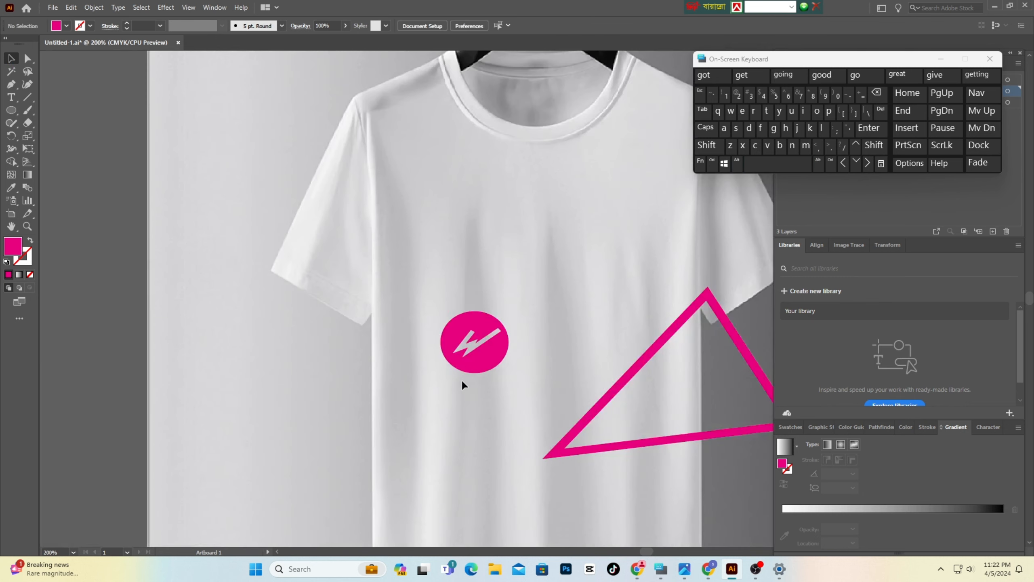
{"action": "scroll", "coordinate": [468, 387], "scroll_direction": "down", "scroll_amount": 1}
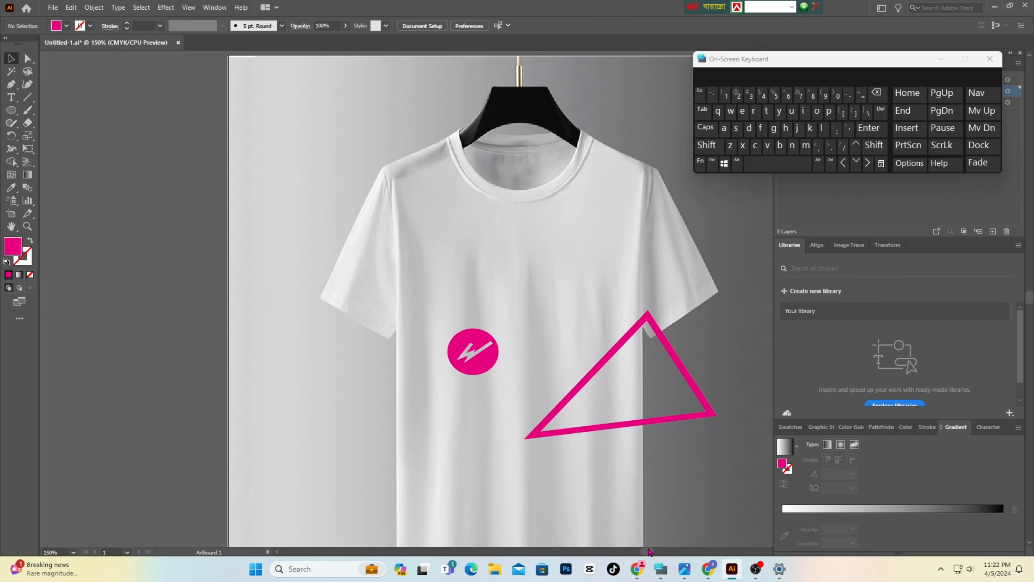
{"action": "left_click", "coordinate": [651, 551]}
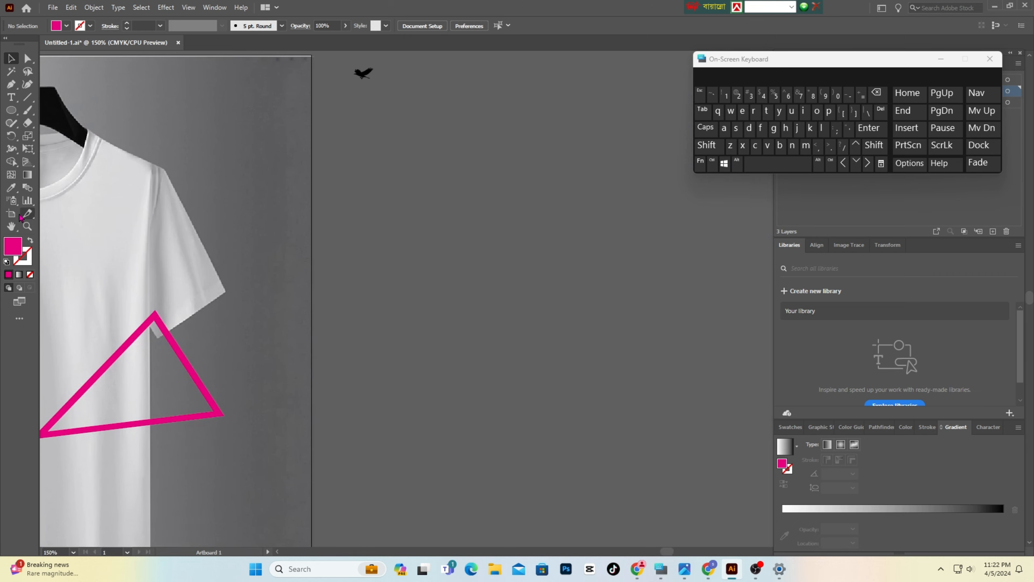
{"action": "left_click", "coordinate": [11, 226]}
{"action": "left_click_drag", "start_coordinate": [228, 224], "coordinate": [619, 161]}
{"action": "mouse_move", "coordinate": [455, 379]}
{"action": "left_mouse_down"}
{"action": "mouse_move", "coordinate": [472, 356]}
{"action": "mouse_move", "coordinate": [471, 376]}
{"action": "left_mouse_up"}
{"action": "key", "text": "v"}
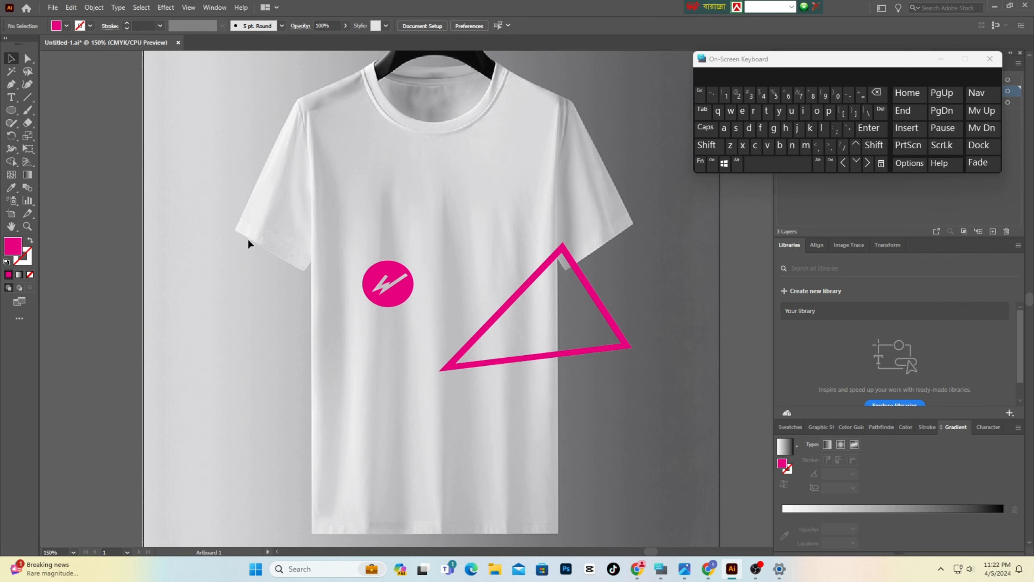
{"action": "mouse_move", "coordinate": [419, 305]}
{"action": "left_mouse_down"}
{"action": "mouse_move", "coordinate": [411, 311]}
{"action": "mouse_move", "coordinate": [393, 293]}
{"action": "mouse_move", "coordinate": [416, 303]}
{"action": "left_mouse_up"}
{"action": "left_click", "coordinate": [672, 407]}
{"action": "left_click", "coordinate": [580, 367]}
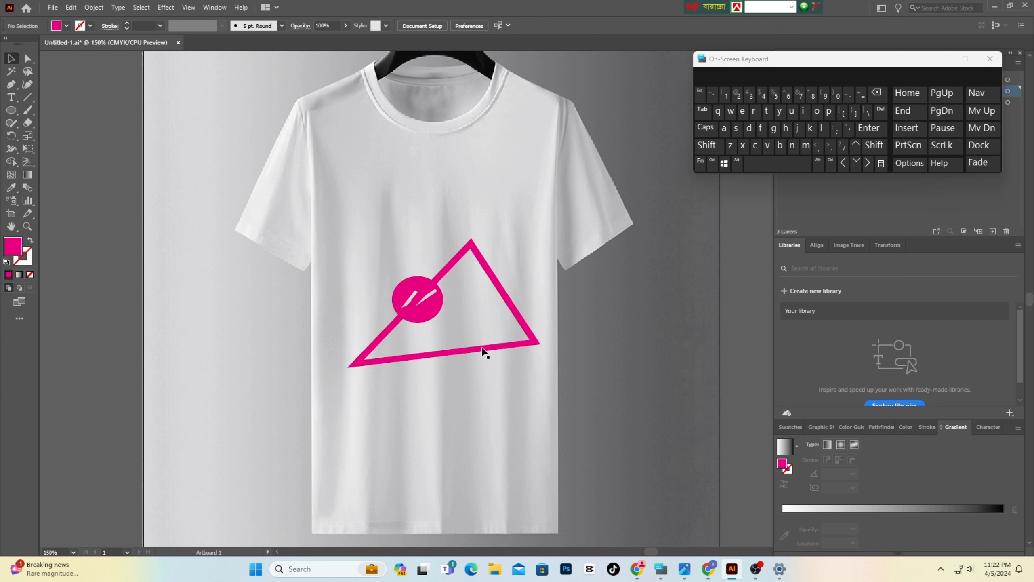
{"action": "scroll", "coordinate": [483, 351], "scroll_direction": "down", "scroll_amount": 1}
{"action": "left_click_drag", "start_coordinate": [419, 298], "coordinate": [419, 299]}
{"action": "left_click", "coordinate": [599, 384]}
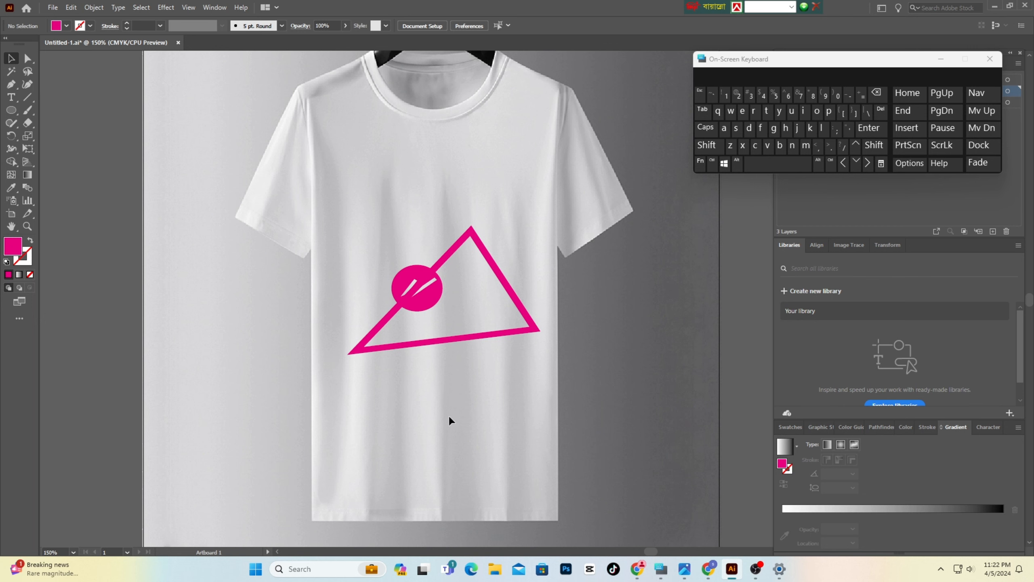
- Examine how the triangle's left side crosses the zigzag cutout in the ellipse
{"action": "scroll", "coordinate": [422, 411], "scroll_direction": "up", "scroll_amount": 3}
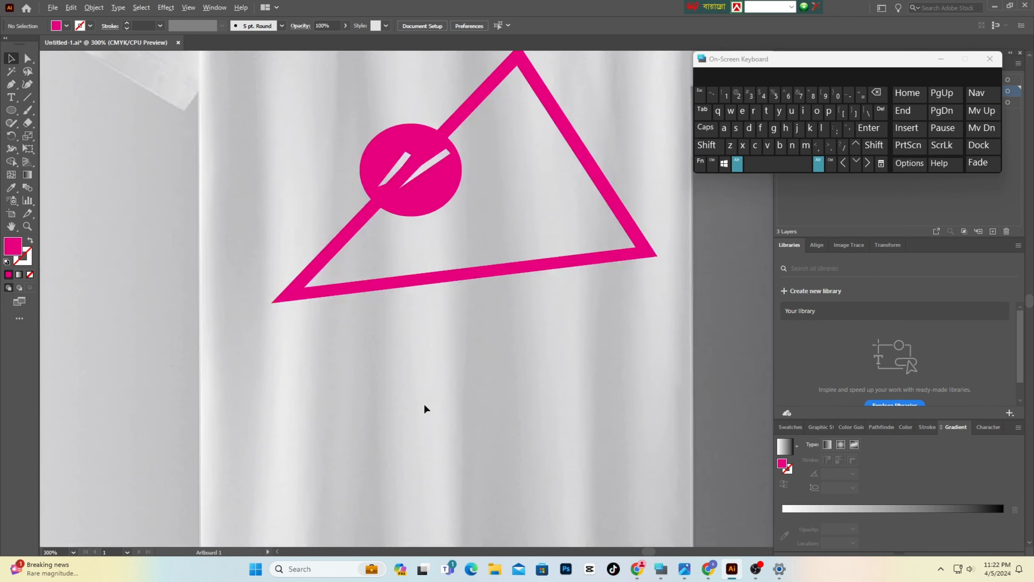
{"action": "scroll", "coordinate": [422, 410], "scroll_direction": "down", "scroll_amount": 2}
{"action": "scroll", "coordinate": [438, 388], "scroll_direction": "up", "scroll_amount": 3}
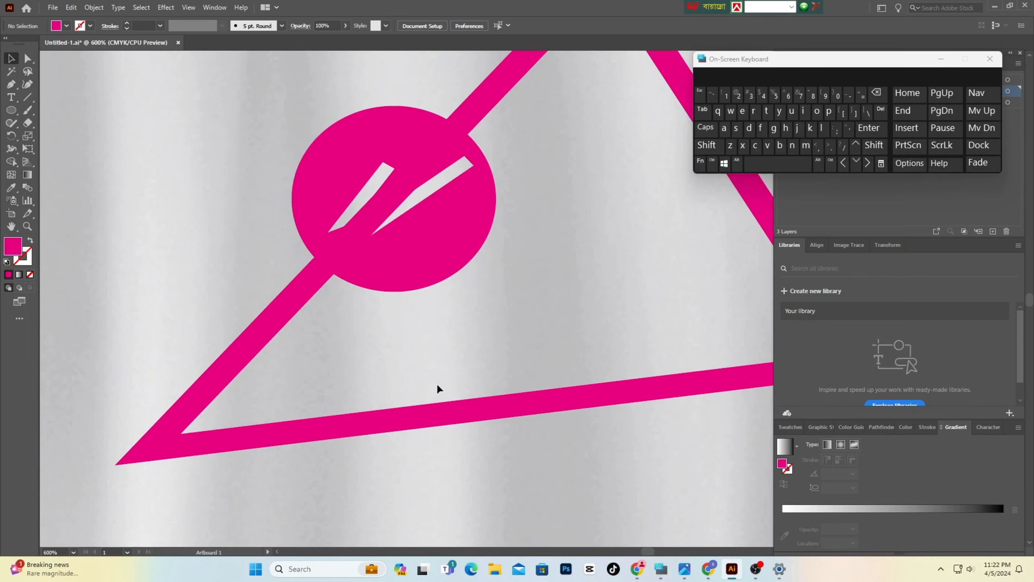
{"action": "left_click", "coordinate": [342, 231]}
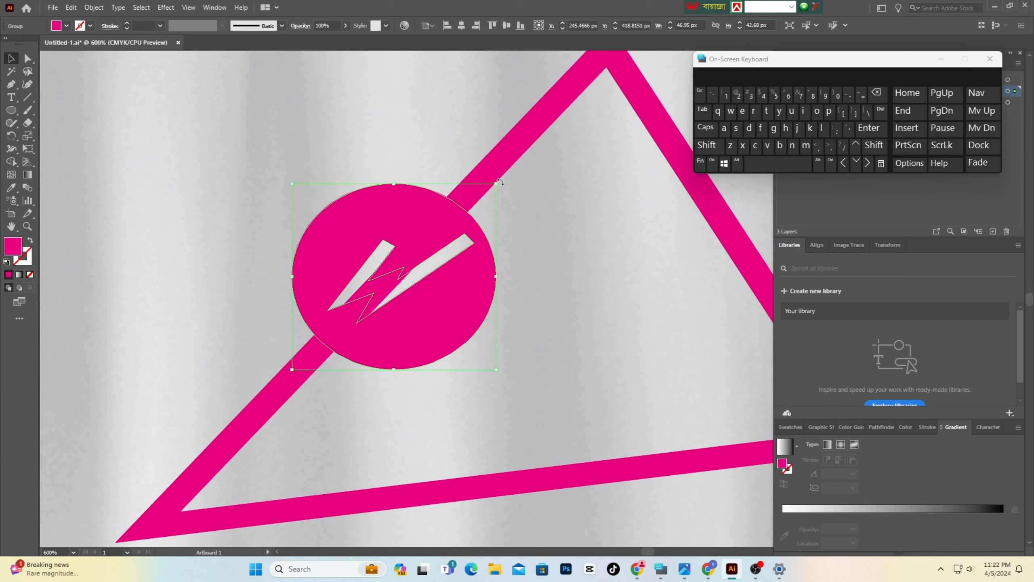
{"action": "left_click", "coordinate": [532, 153]}
{"action": "left_click", "coordinate": [521, 154]}
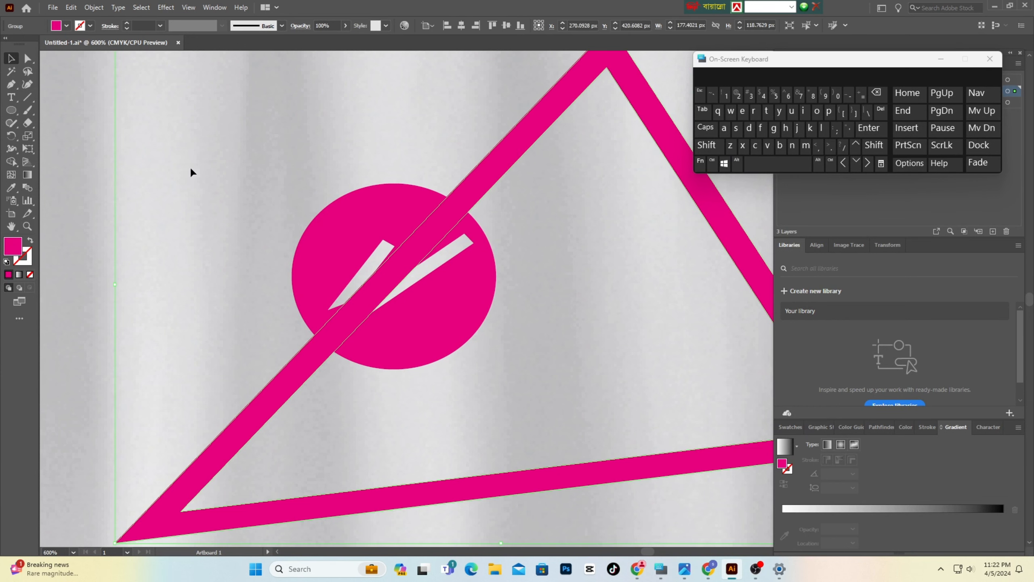
{"action": "left_click", "coordinate": [324, 169]}
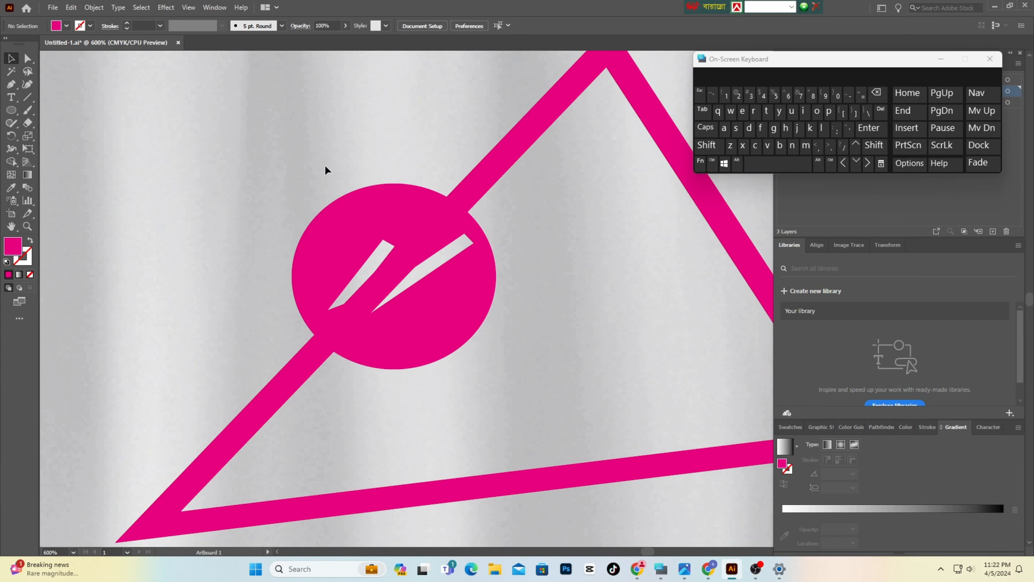
- Draw a thin rectangle about 16.6 by 3.2 px across the triangle's sloping side just above the circle and fill it black
{"action": "right_click", "coordinate": [11, 113]}
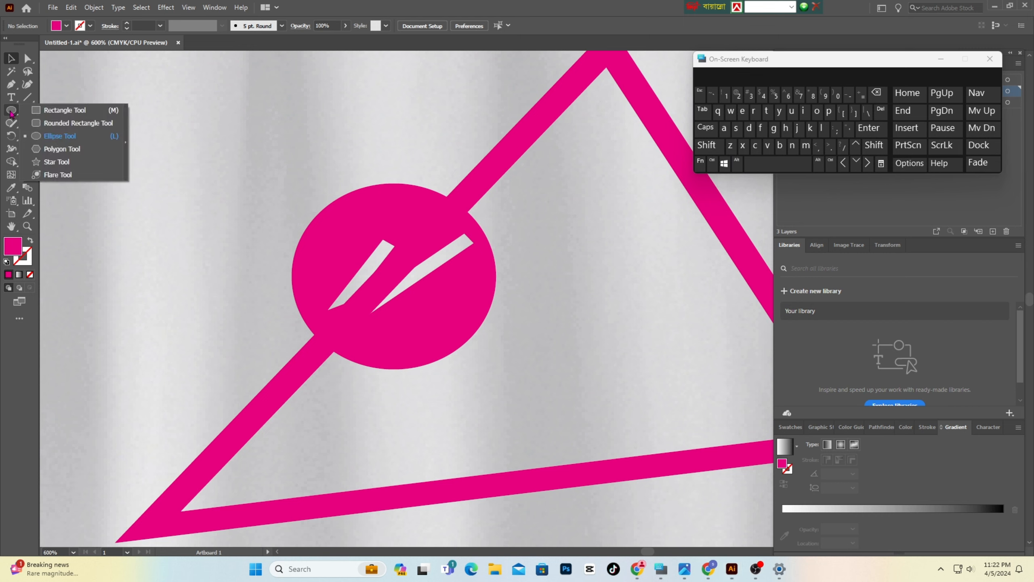
{"action": "left_click", "coordinate": [57, 111]}
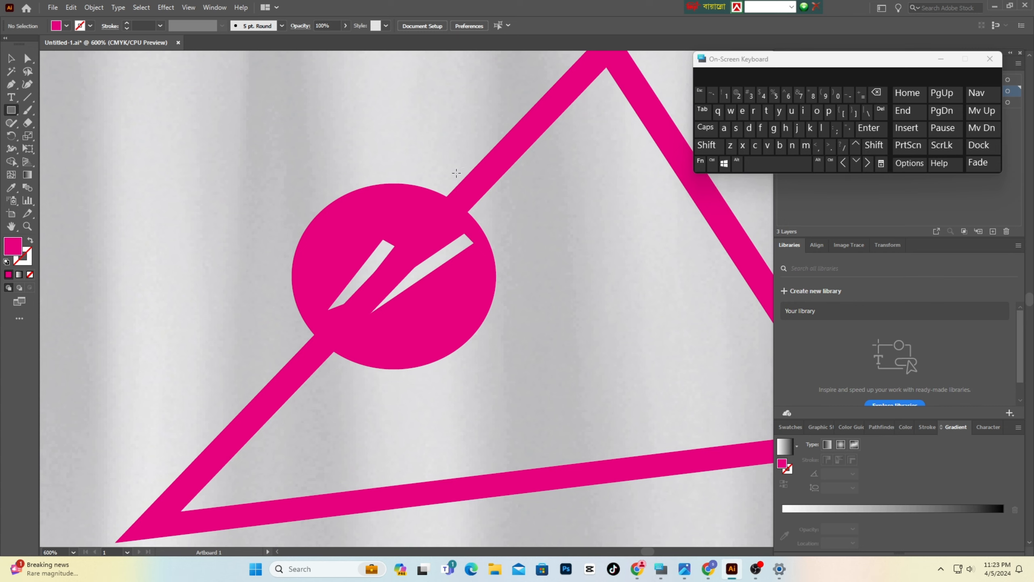
{"action": "left_click_drag", "start_coordinate": [443, 164], "coordinate": [523, 179]}
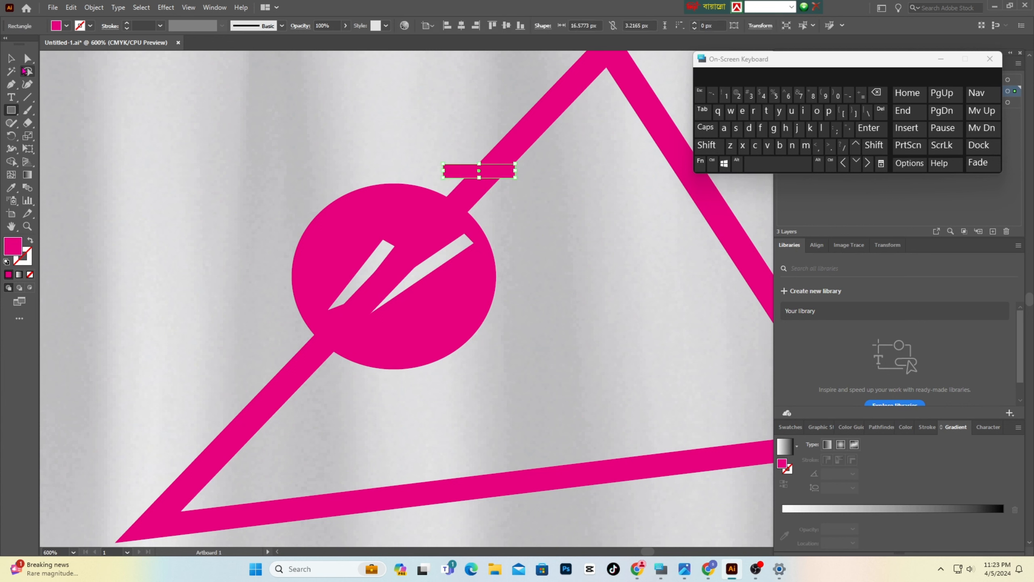
{"action": "left_click", "coordinate": [67, 26]}
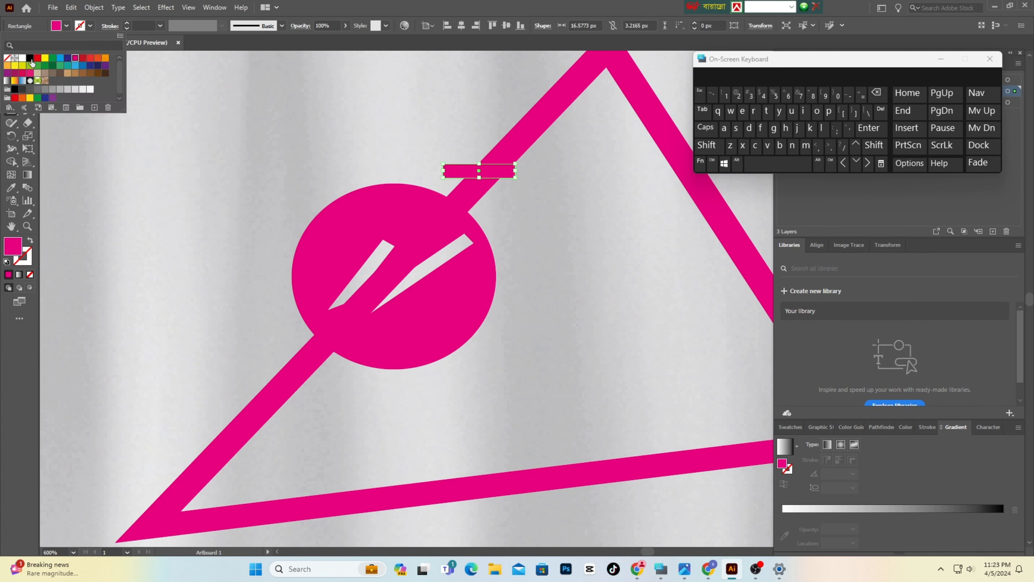
{"action": "left_click", "coordinate": [29, 58]}
{"action": "left_click", "coordinate": [146, 162]}
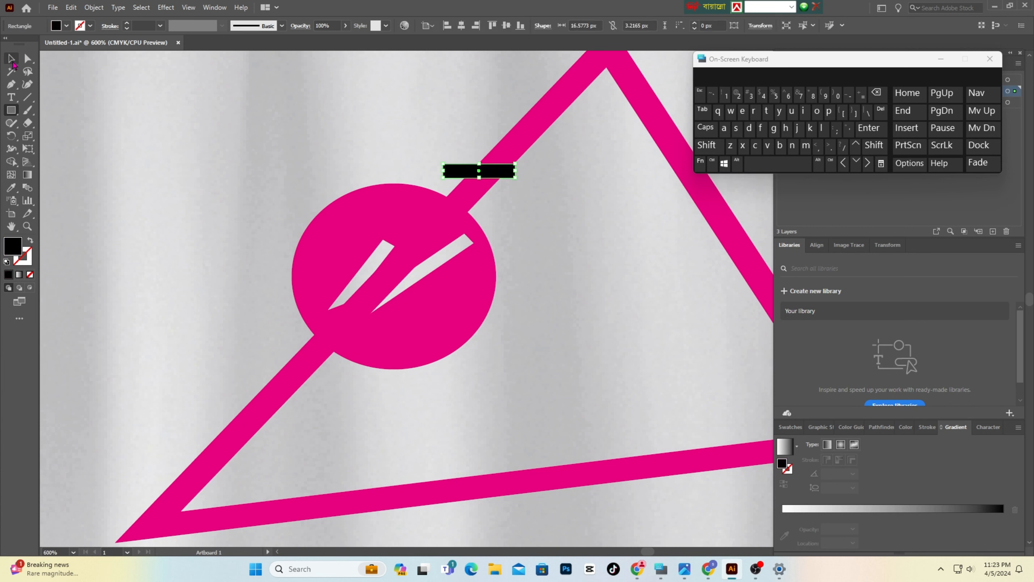
- Move the black bar to the circle's upper-right edge and tilt it across the triangle's sloping side
{"action": "left_click", "coordinate": [13, 62]}
{"action": "left_click", "coordinate": [219, 156]}
{"action": "left_click", "coordinate": [487, 175]}
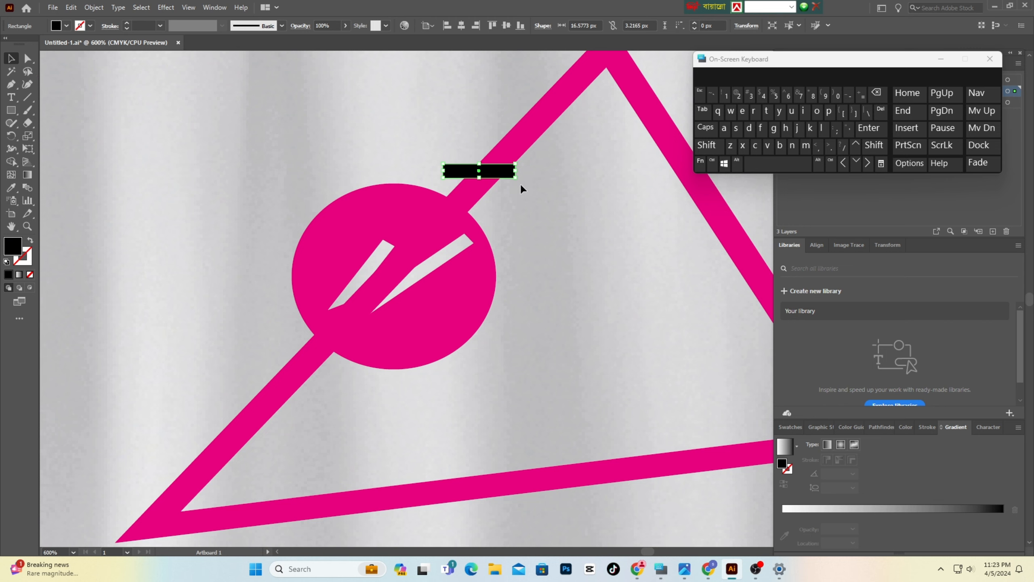
{"action": "left_click_drag", "start_coordinate": [520, 178], "coordinate": [476, 200]}
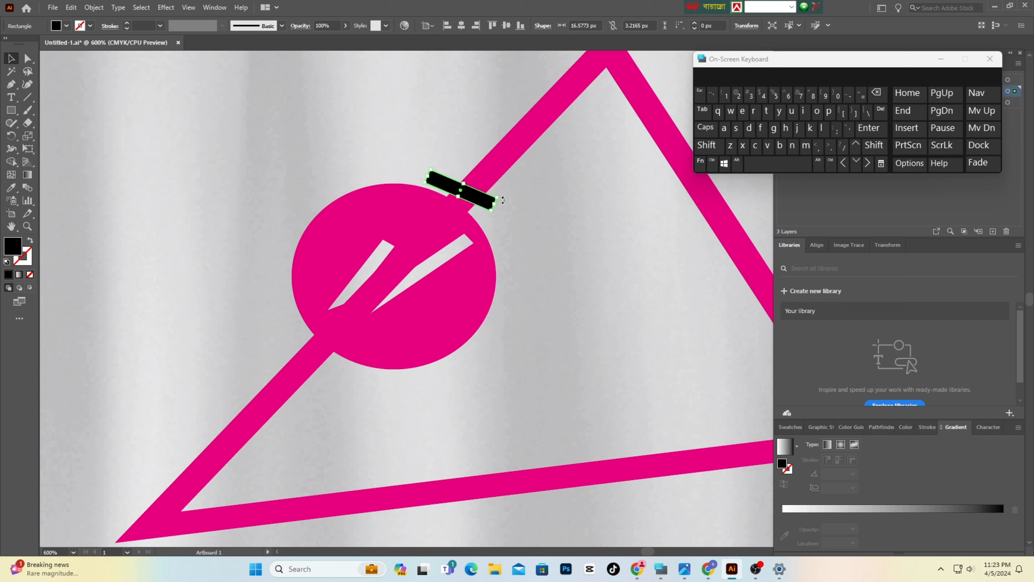
{"action": "left_click_drag", "start_coordinate": [500, 200], "coordinate": [474, 204]}
{"action": "left_click", "coordinate": [508, 214]}
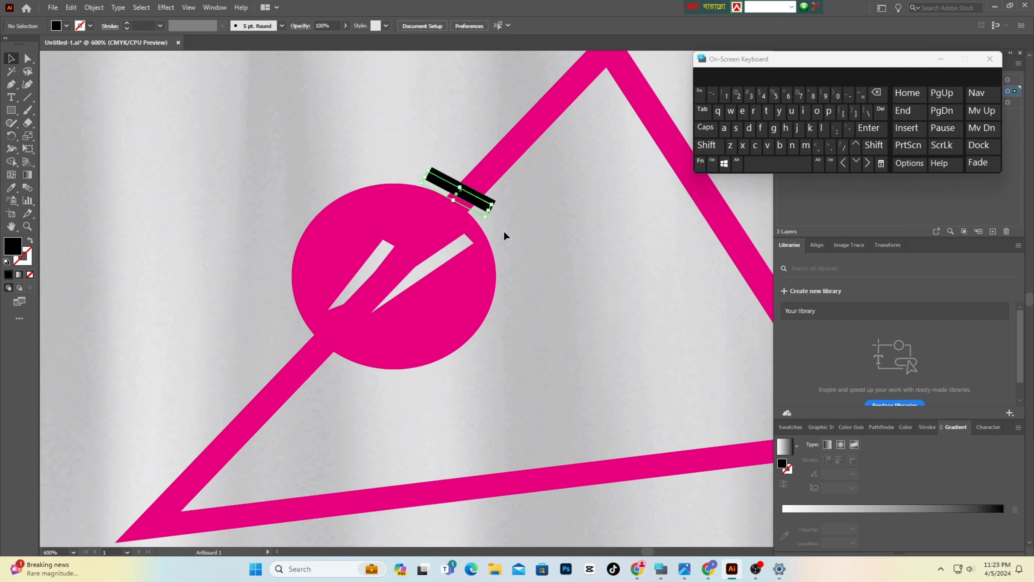
{"action": "left_click", "coordinate": [504, 224]}
- Fine-tune the black bar's rotation and position so it crosses the triangle's side squarely along the circle's edge
{"action": "left_click", "coordinate": [486, 209]}
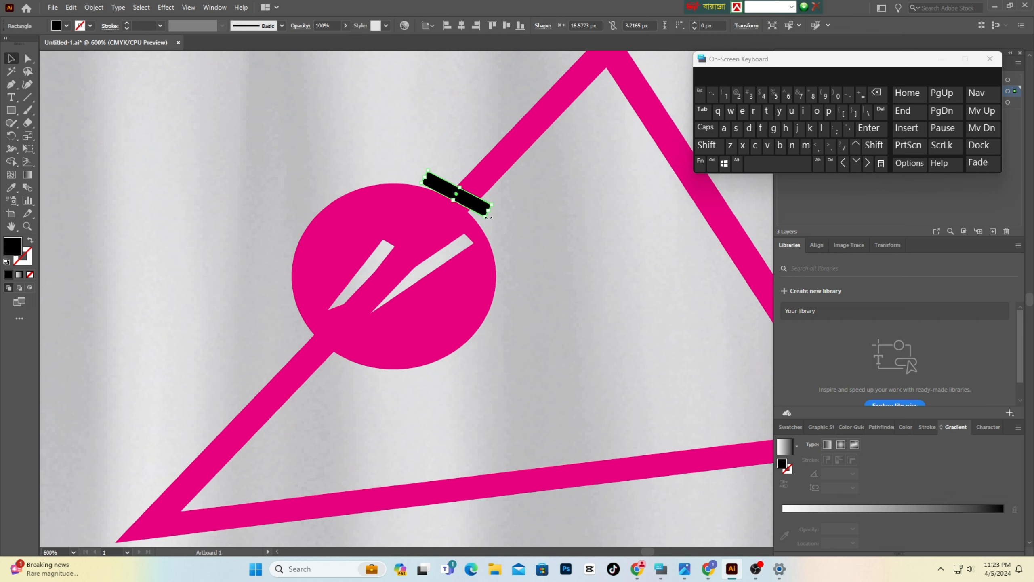
{"action": "left_click_drag", "start_coordinate": [487, 221], "coordinate": [486, 223]}
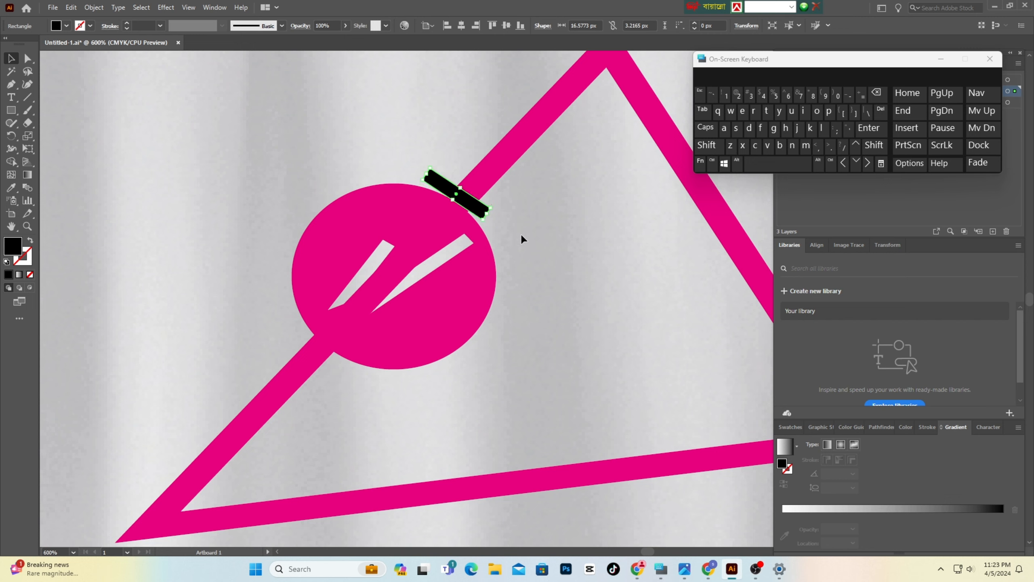
{"action": "left_click", "coordinate": [522, 235]}
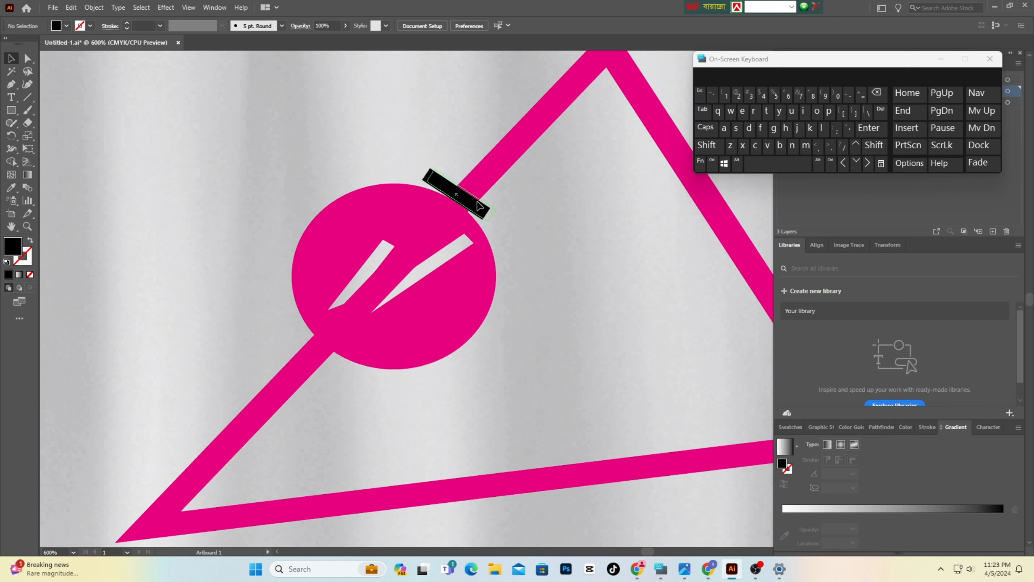
{"action": "left_click", "coordinate": [479, 205]}
{"action": "left_click", "coordinate": [554, 244]}
{"action": "left_click", "coordinate": [471, 208]}
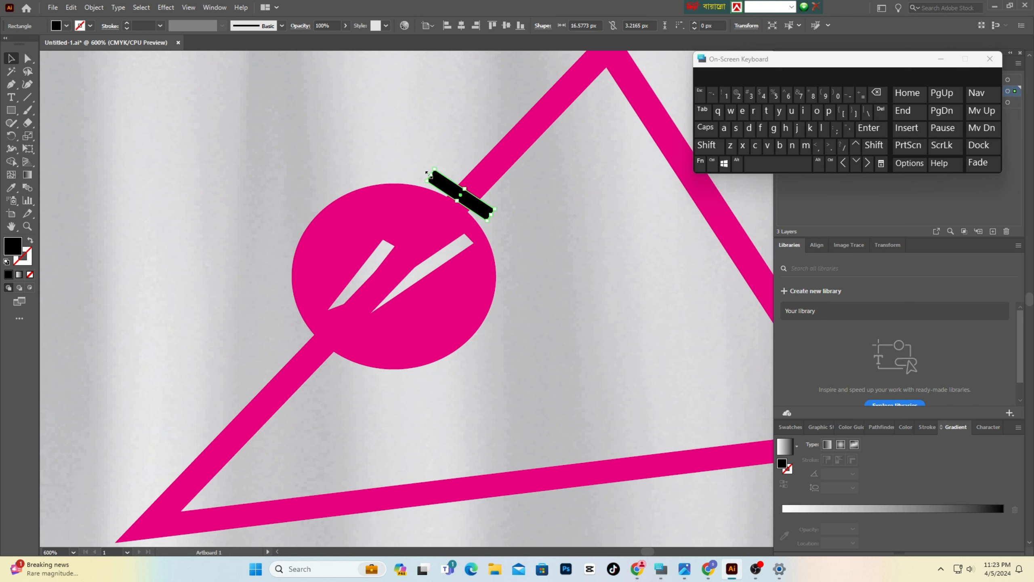
- Duplicate the black bar and place the copy, slightly rotated, where the triangle's side meets the circle's lower-left edge
{"action": "left_click", "coordinate": [70, 7]}
{"action": "left_click", "coordinate": [71, 8]}
{"action": "left_click", "coordinate": [90, 72]}
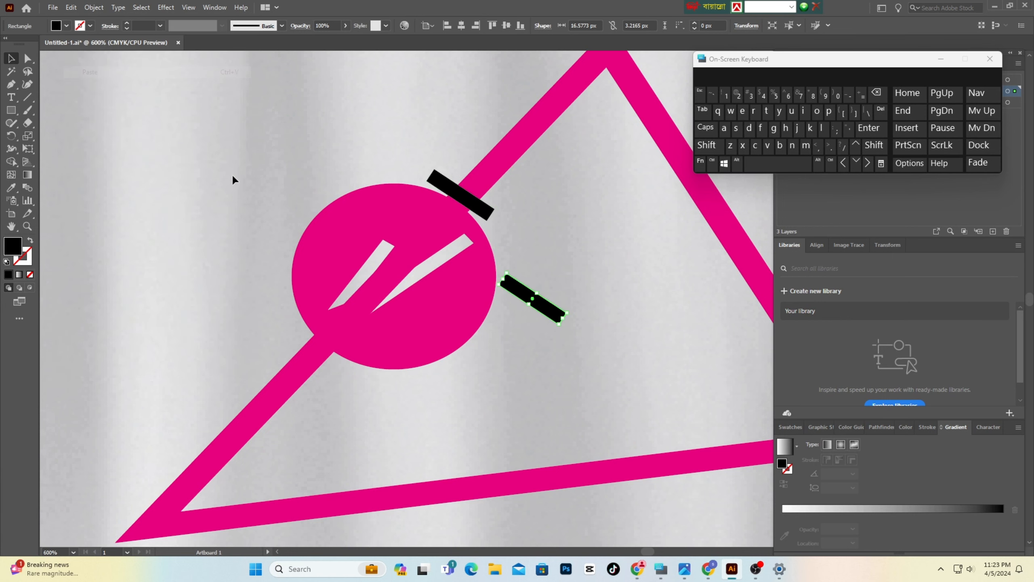
{"action": "left_click", "coordinate": [546, 337]}
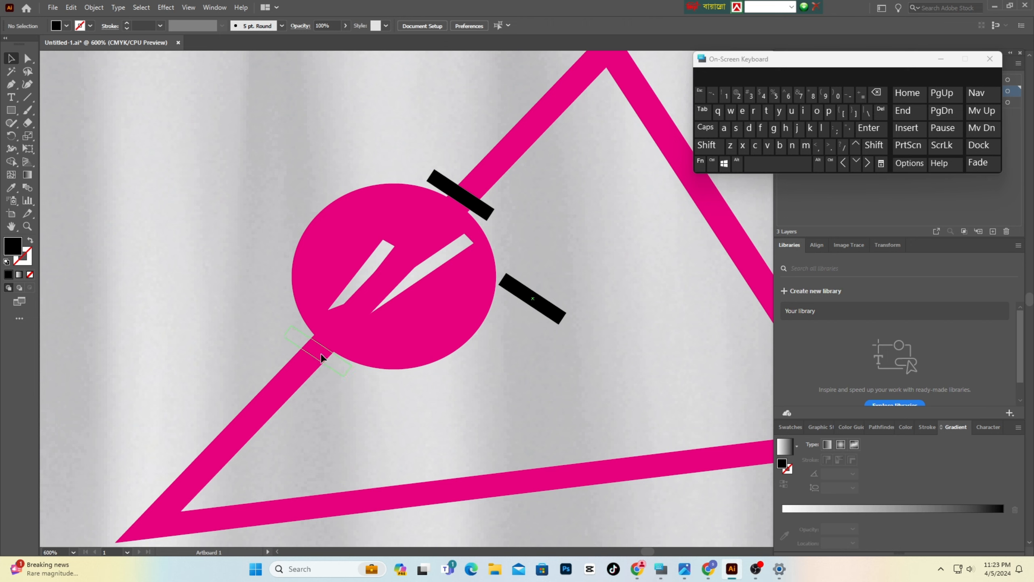
{"action": "mouse_move", "coordinate": [322, 355]}
{"action": "left_mouse_down"}
{"action": "mouse_move", "coordinate": [344, 382]}
{"action": "mouse_move", "coordinate": [333, 366]}
{"action": "left_mouse_up"}
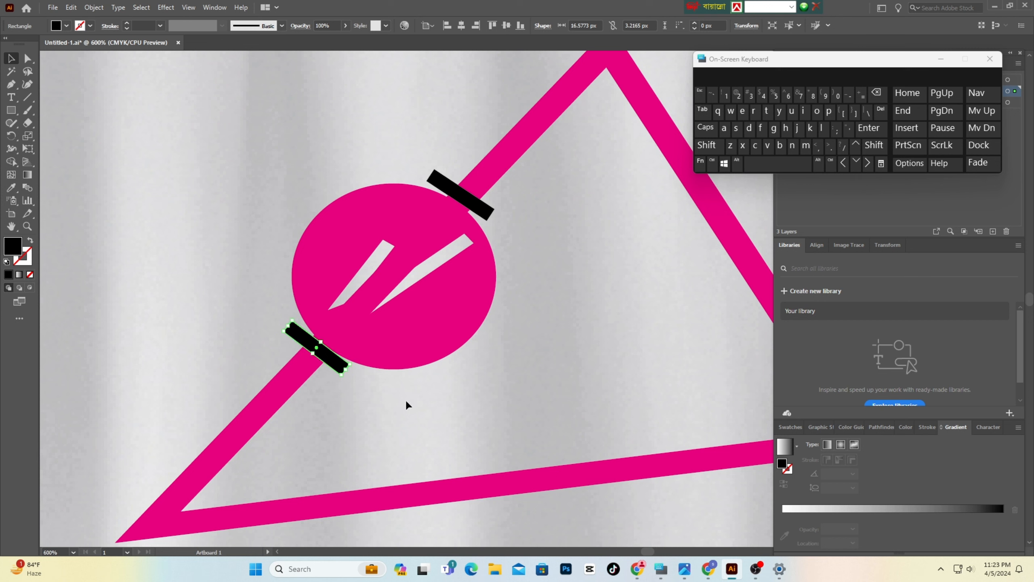
{"action": "left_click", "coordinate": [406, 406]}
- Select the triangle, circle and both bars and cut the upper bar's area away with the Shape Builder tool
{"action": "left_click_drag", "start_coordinate": [203, 128], "coordinate": [522, 417]}
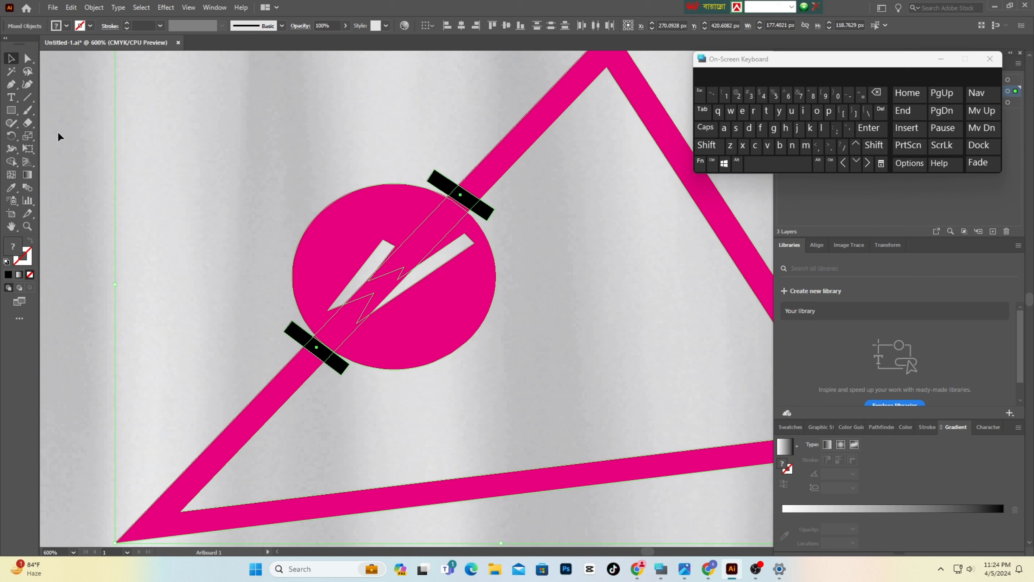
{"action": "left_click", "coordinate": [11, 161]}
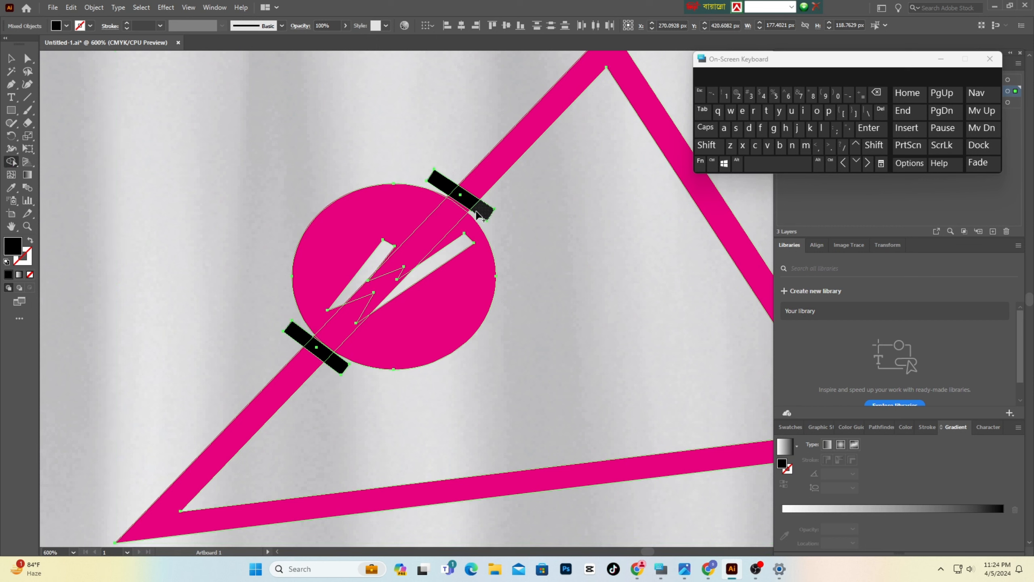
{"action": "left_click_drag", "start_coordinate": [392, 158], "coordinate": [487, 210]}
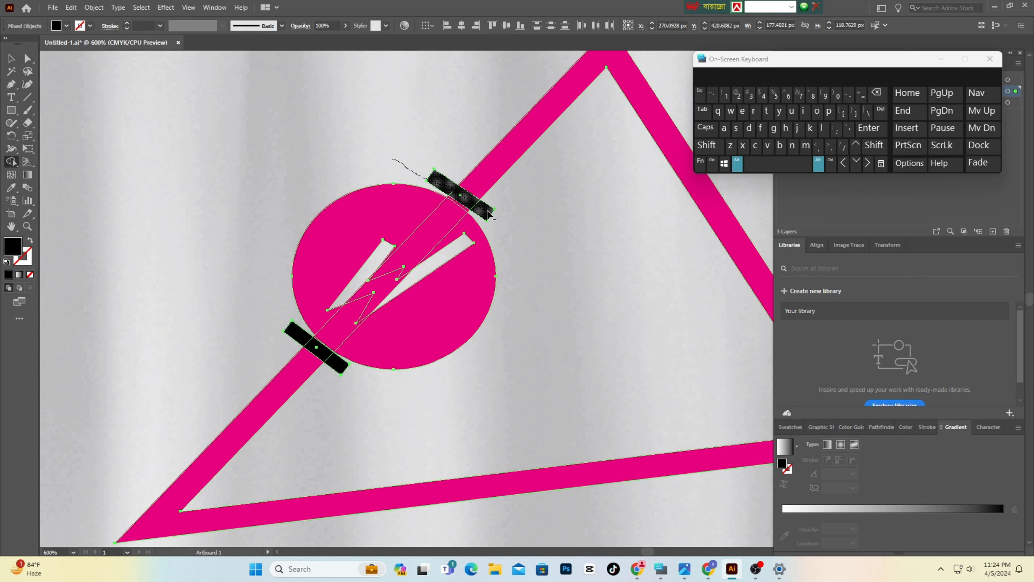
{"action": "mouse_move", "coordinate": [278, 308]}
{"action": "left_mouse_down"}
{"action": "mouse_move", "coordinate": [307, 341]}
{"action": "mouse_move", "coordinate": [386, 391]}
{"action": "mouse_move", "coordinate": [471, 414]}
{"action": "mouse_move", "coordinate": [598, 374]}
{"action": "left_mouse_up"}
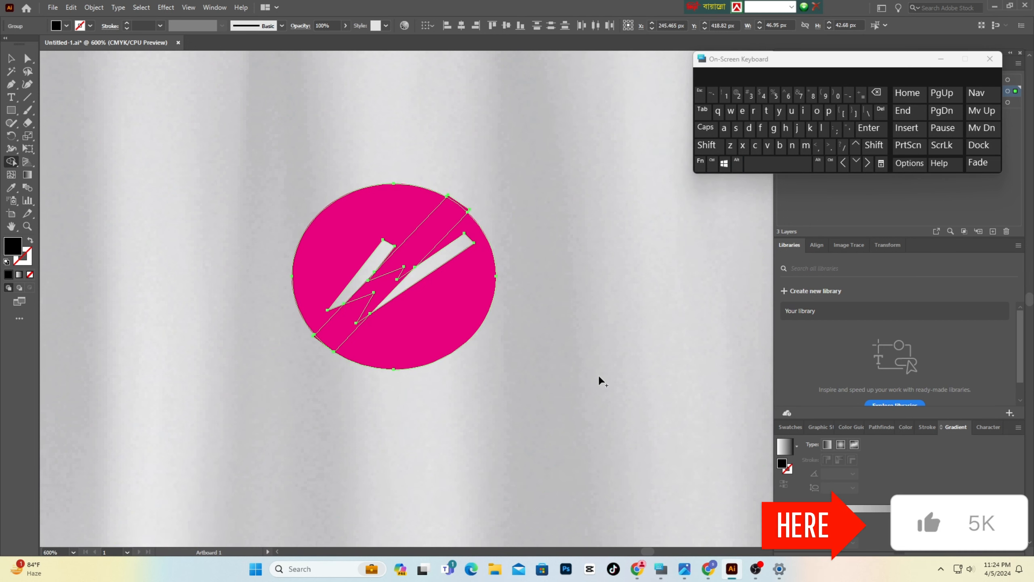
{"action": "left_click", "coordinate": [712, 163]}
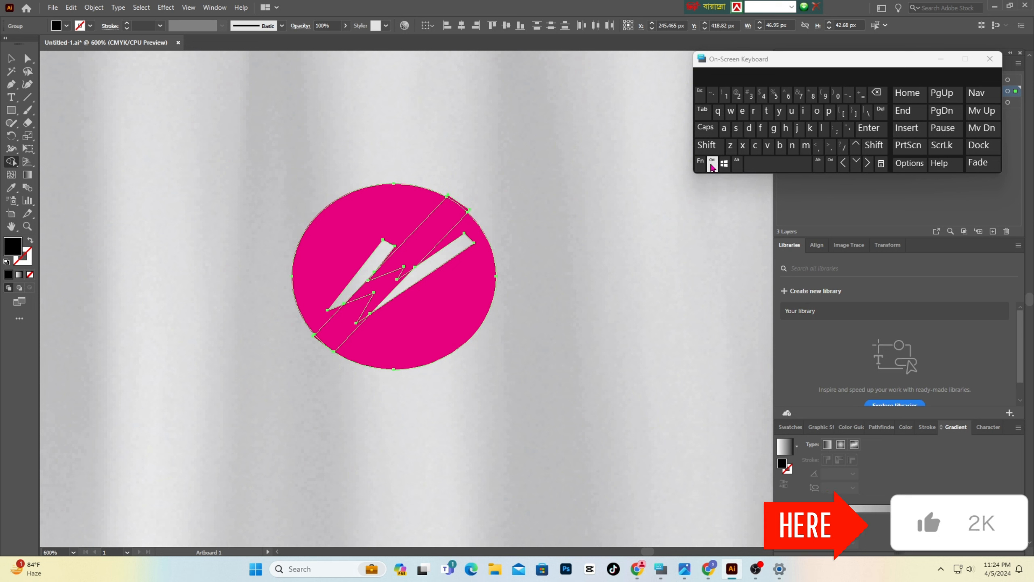
{"action": "left_click", "coordinate": [730, 145]}
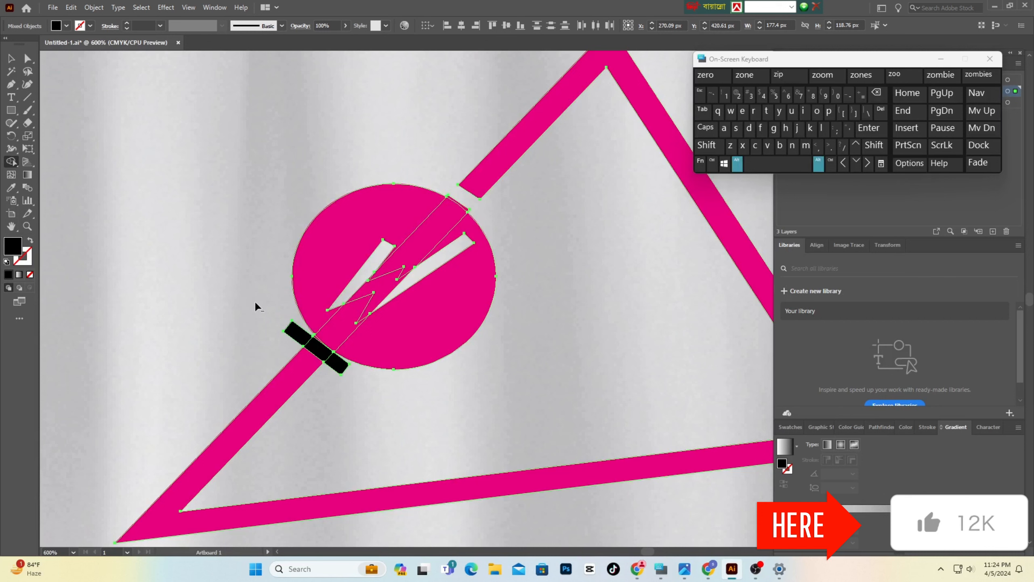
- Cut the lower bar's area out of the triangle's side with the Shape Builder tool and deselect the artwork
{"action": "left_click_drag", "start_coordinate": [254, 301], "coordinate": [350, 375]}
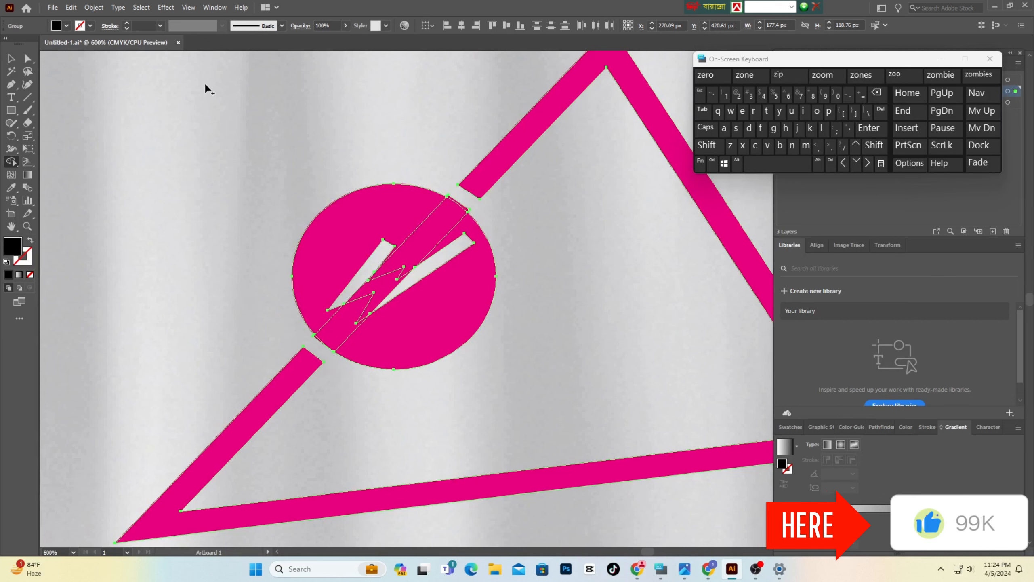
{"action": "left_click", "coordinate": [11, 59]}
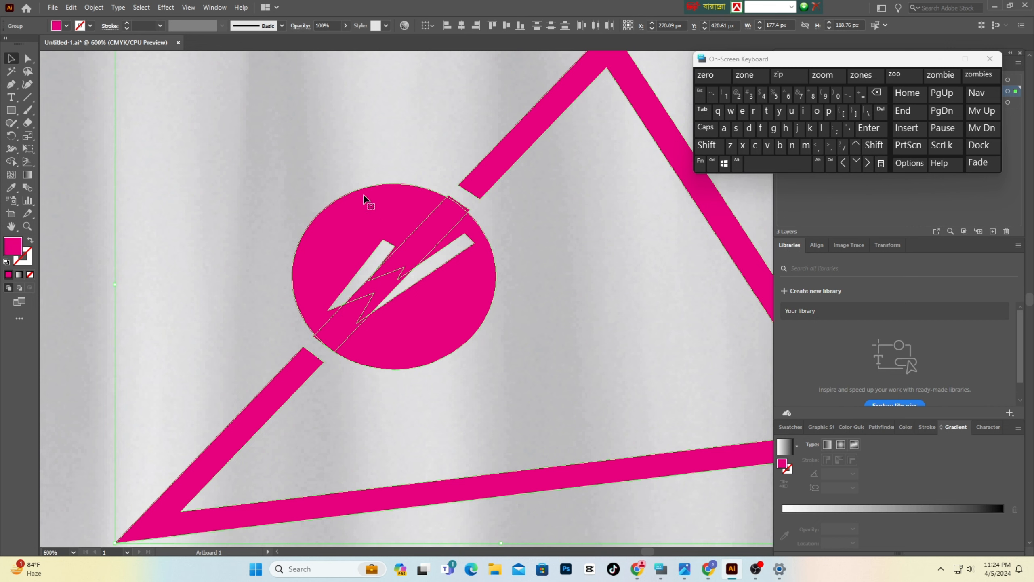
{"action": "left_click", "coordinate": [246, 219]}
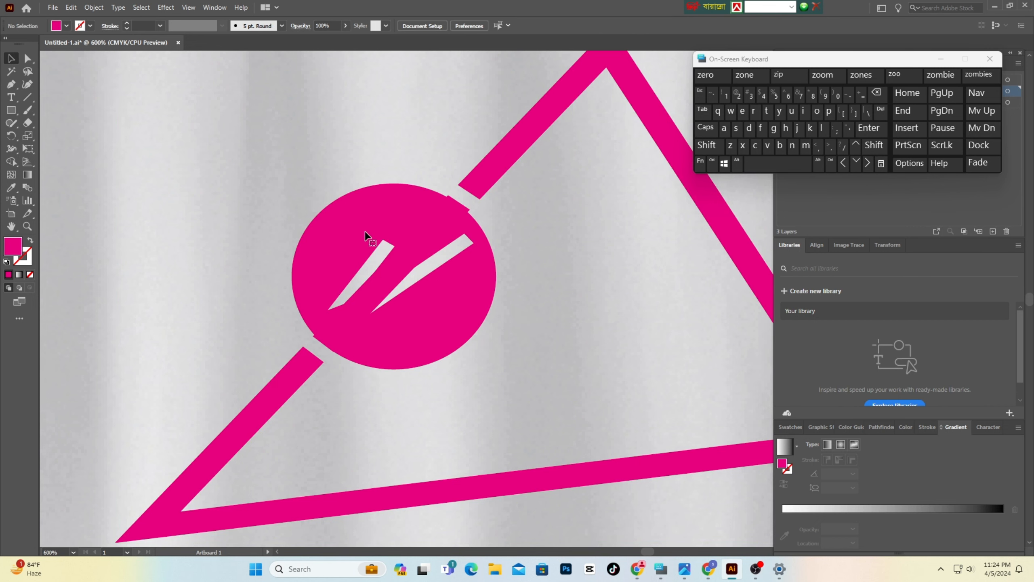
- Move the circle emblem aside and remove the isolated middle segment of the triangle's side with the Shape Builder tool
{"action": "left_click_drag", "start_coordinate": [369, 233], "coordinate": [169, 195]}
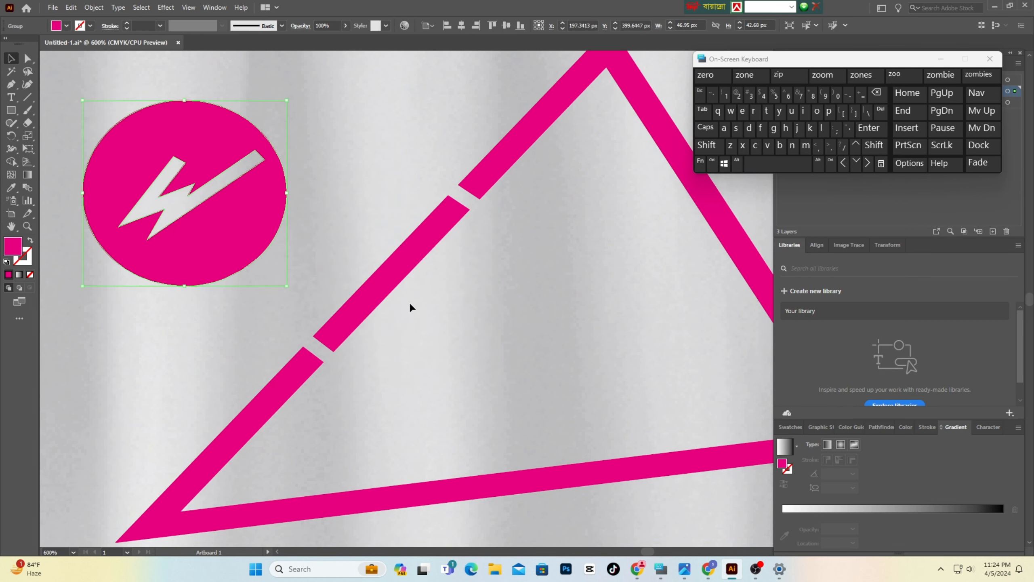
{"action": "left_click", "coordinate": [394, 285]}
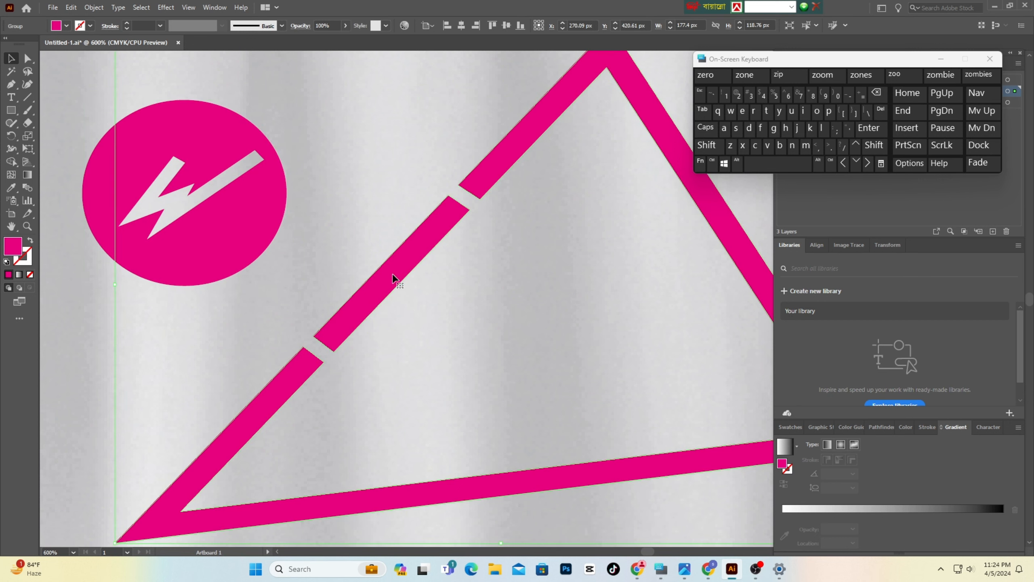
{"action": "left_click", "coordinate": [11, 161]}
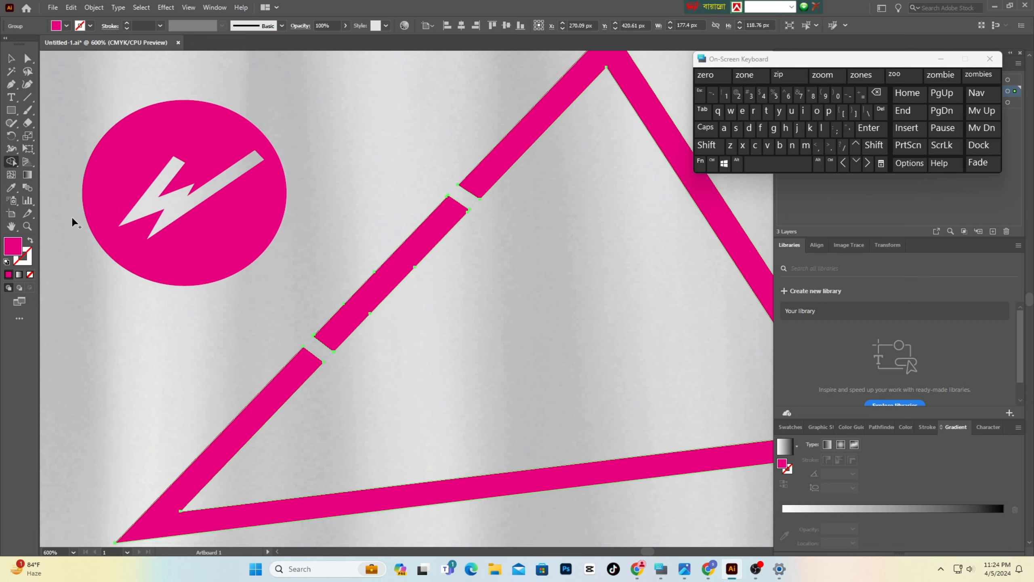
{"action": "key", "text": "alt"}
{"action": "mouse_move", "coordinate": [349, 235]}
{"action": "left_mouse_down"}
{"action": "mouse_move", "coordinate": [395, 300]}
{"action": "mouse_move", "coordinate": [442, 307]}
{"action": "left_mouse_up"}
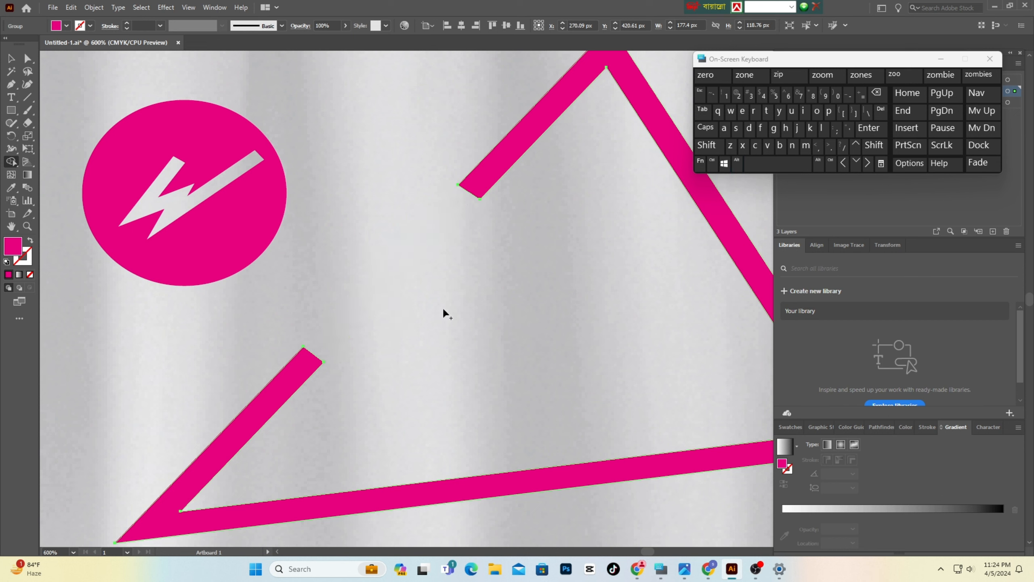
{"action": "left_click", "coordinate": [12, 60]}
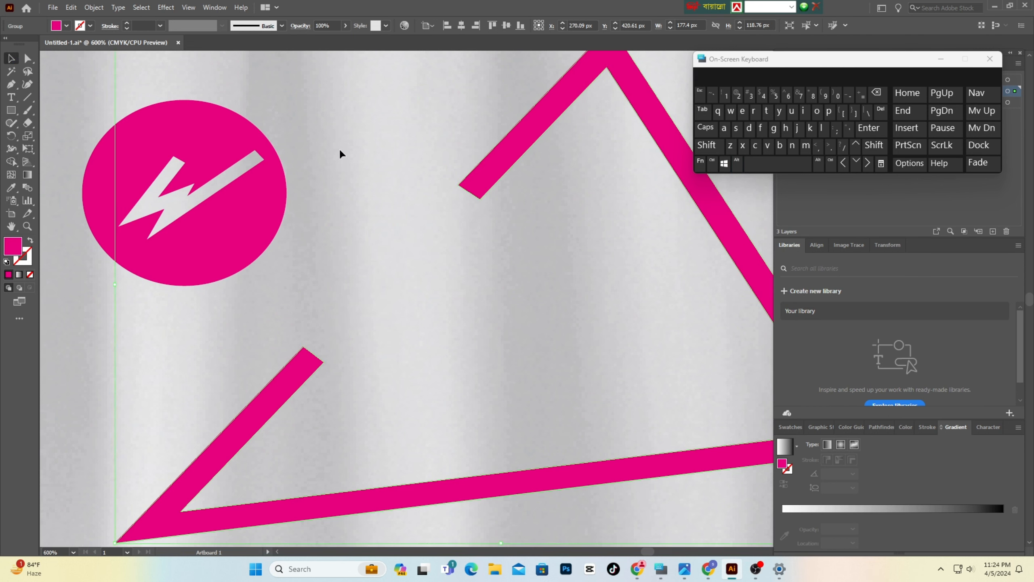
{"action": "left_click", "coordinate": [339, 147]}
- Move the circle emblem back into the gap in the triangle's side, center it between the two cut ends and deselect it
{"action": "left_click_drag", "start_coordinate": [147, 164], "coordinate": [362, 230]}
{"action": "left_click", "coordinate": [550, 265]}
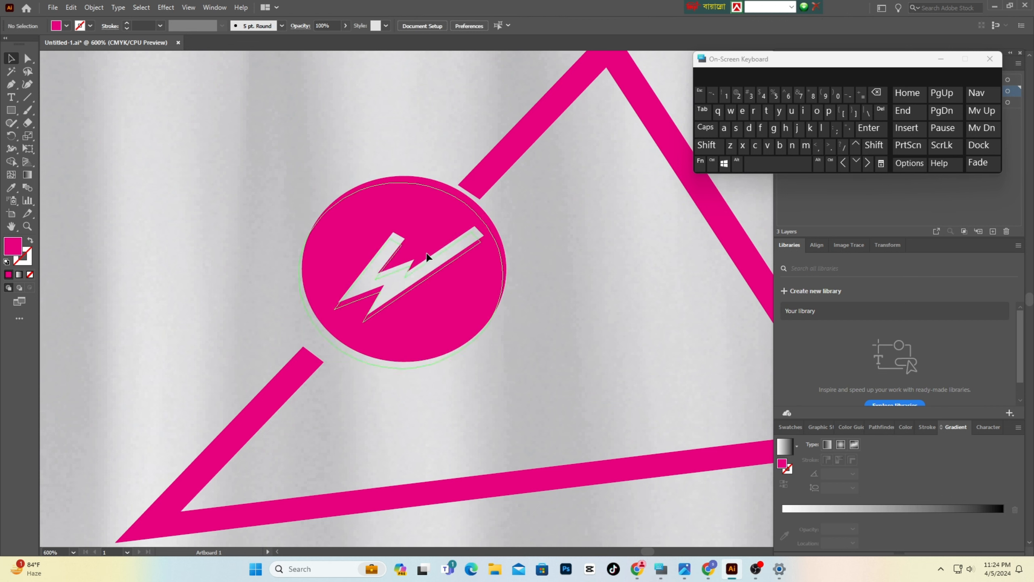
{"action": "left_click_drag", "start_coordinate": [426, 253], "coordinate": [426, 253]}
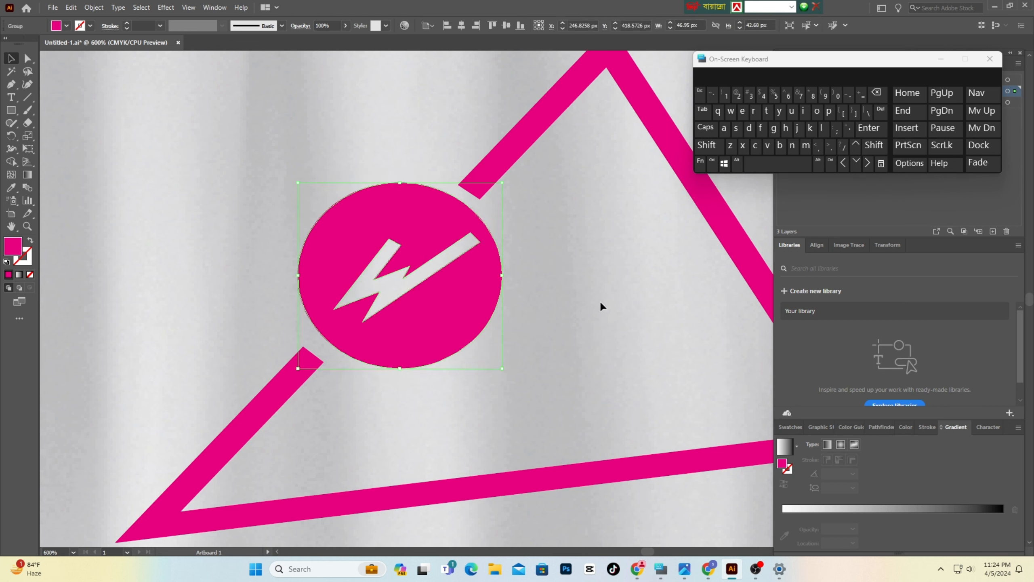
{"action": "left_click", "coordinate": [574, 277]}
- Examine how the triangle and circle emblem sit on the whole shirt and inspect the triangle's lower side up close
{"action": "scroll", "coordinate": [464, 250], "scroll_direction": "down", "scroll_amount": 4}
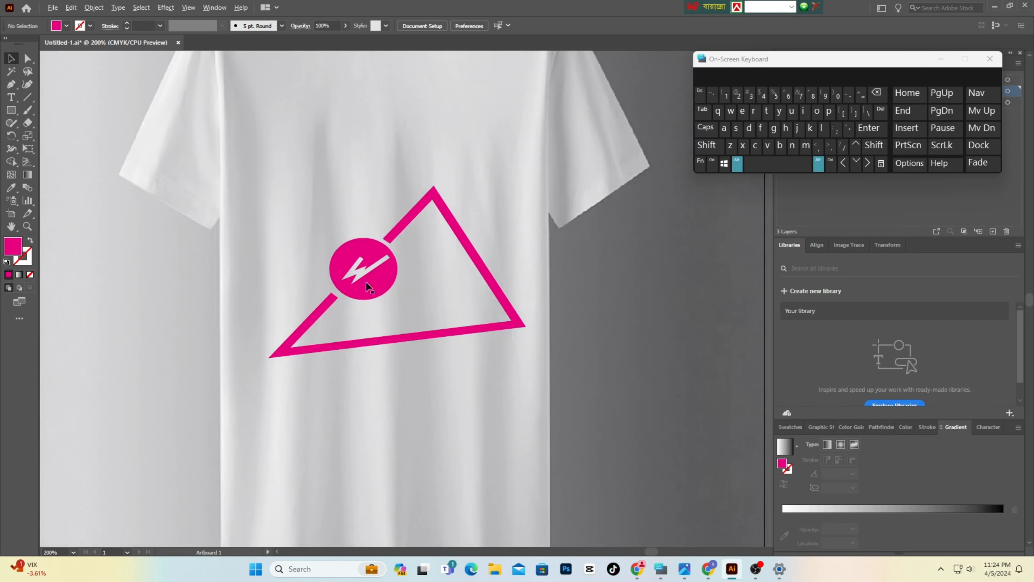
{"action": "scroll", "coordinate": [404, 280], "scroll_direction": "down", "scroll_amount": 1}
{"action": "scroll", "coordinate": [422, 318], "scroll_direction": "down", "scroll_amount": 1}
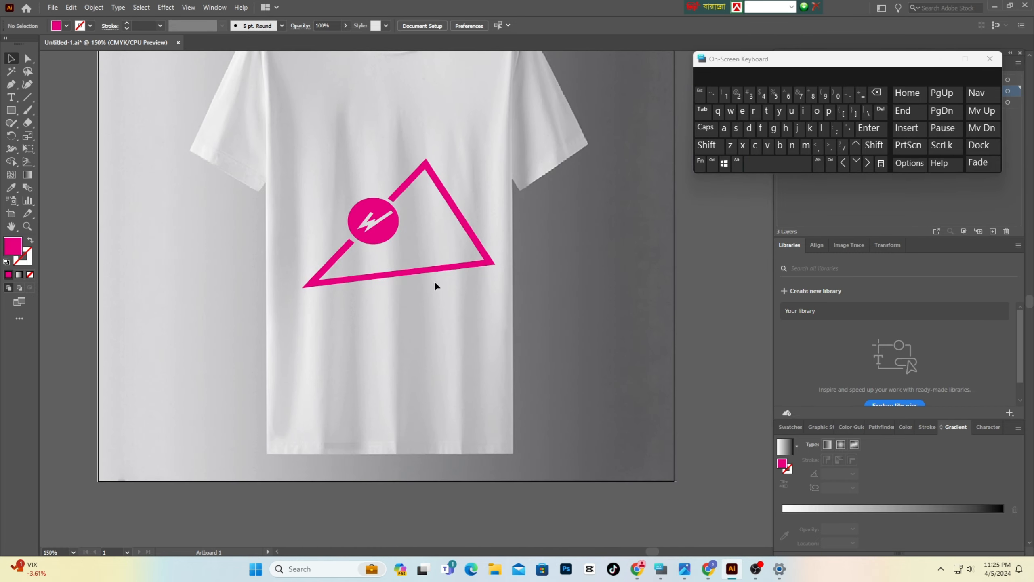
{"action": "scroll", "coordinate": [469, 320], "scroll_direction": "up", "scroll_amount": 1}
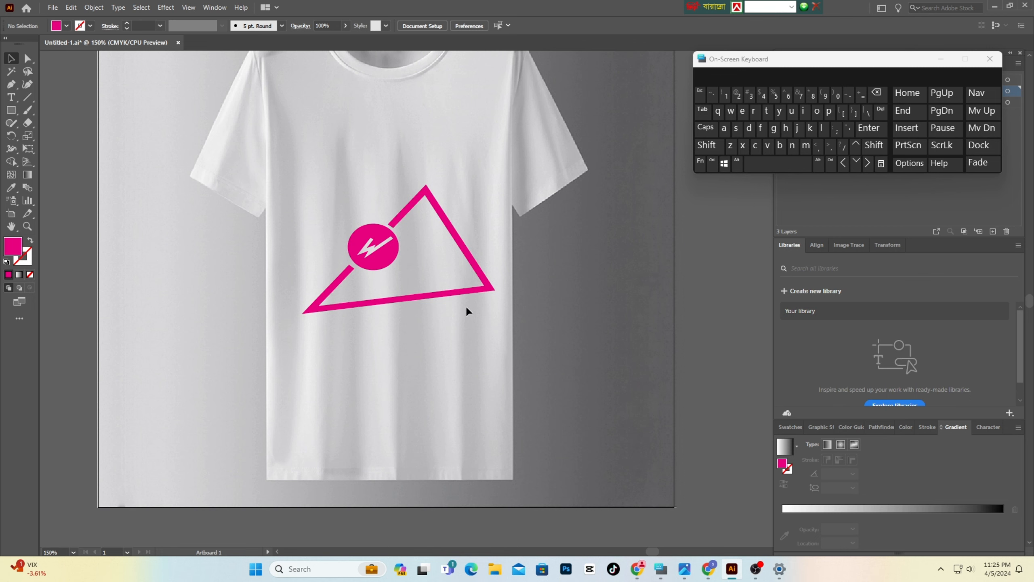
{"action": "scroll", "coordinate": [414, 302], "scroll_direction": "up", "scroll_amount": 10}
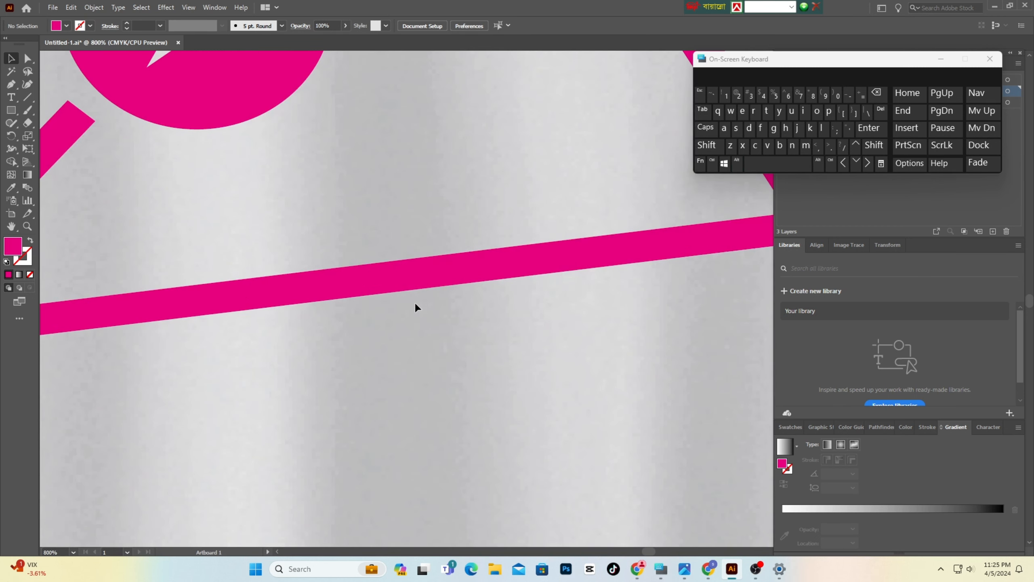
- Add the text "boss" on the shirt and place it below the triangle's lower side
{"action": "scroll", "coordinate": [415, 303], "scroll_direction": "down", "scroll_amount": 5}
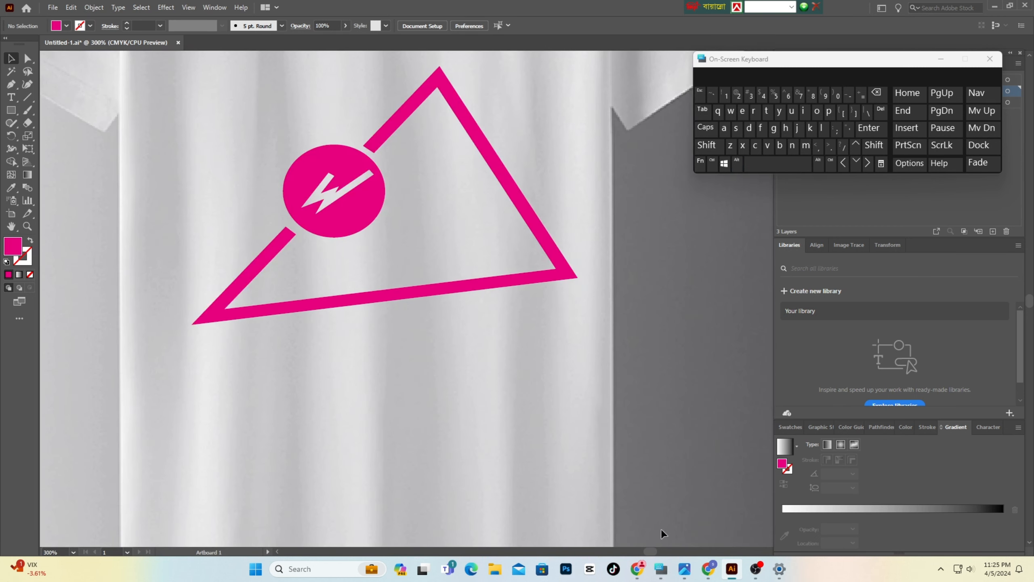
{"action": "left_click_drag", "start_coordinate": [648, 551], "coordinate": [646, 552]}
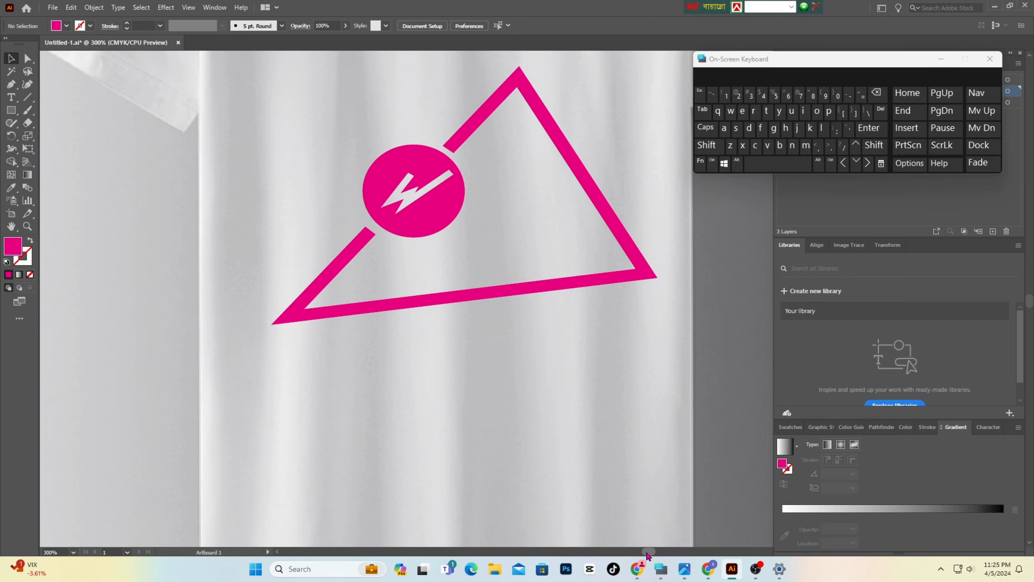
{"action": "scroll", "coordinate": [551, 436], "scroll_direction": "up", "scroll_amount": 3}
{"action": "scroll", "coordinate": [551, 436], "scroll_direction": "down", "scroll_amount": 3}
{"action": "scroll", "coordinate": [552, 436], "scroll_direction": "up", "scroll_amount": 3}
{"action": "scroll", "coordinate": [552, 437], "scroll_direction": "down", "scroll_amount": 1}
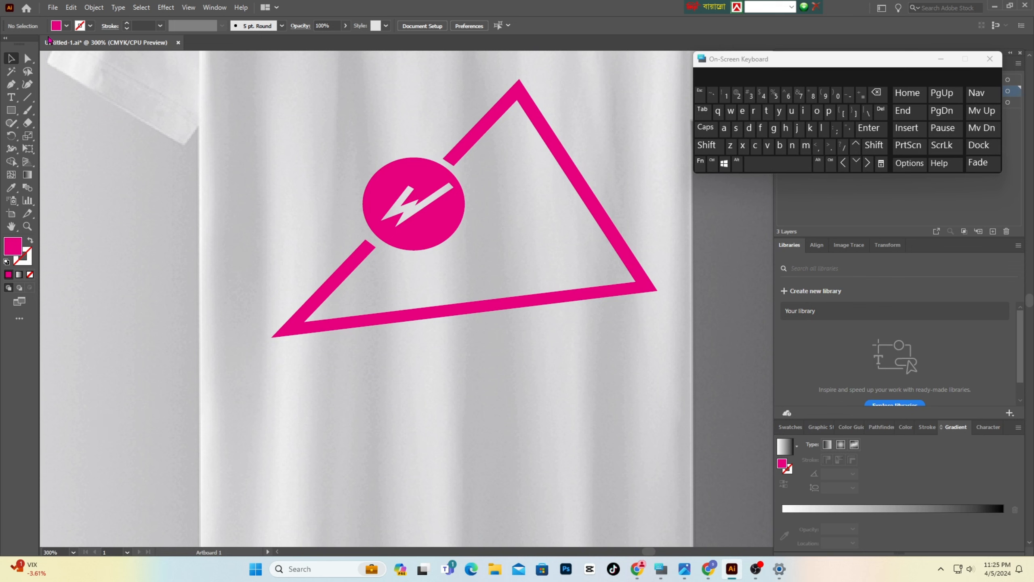
{"action": "left_click", "coordinate": [12, 98]}
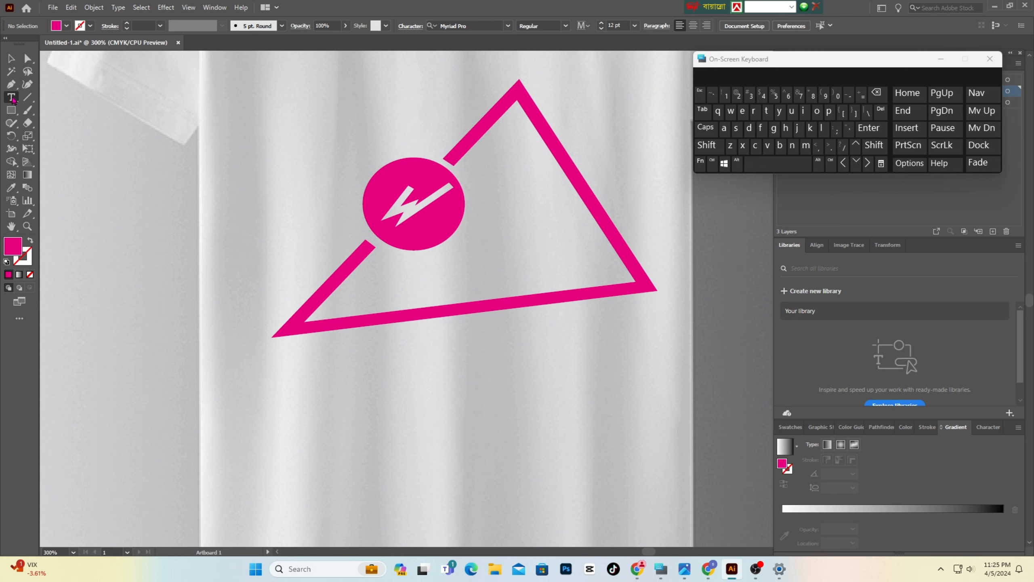
{"action": "left_click", "coordinate": [133, 293]}
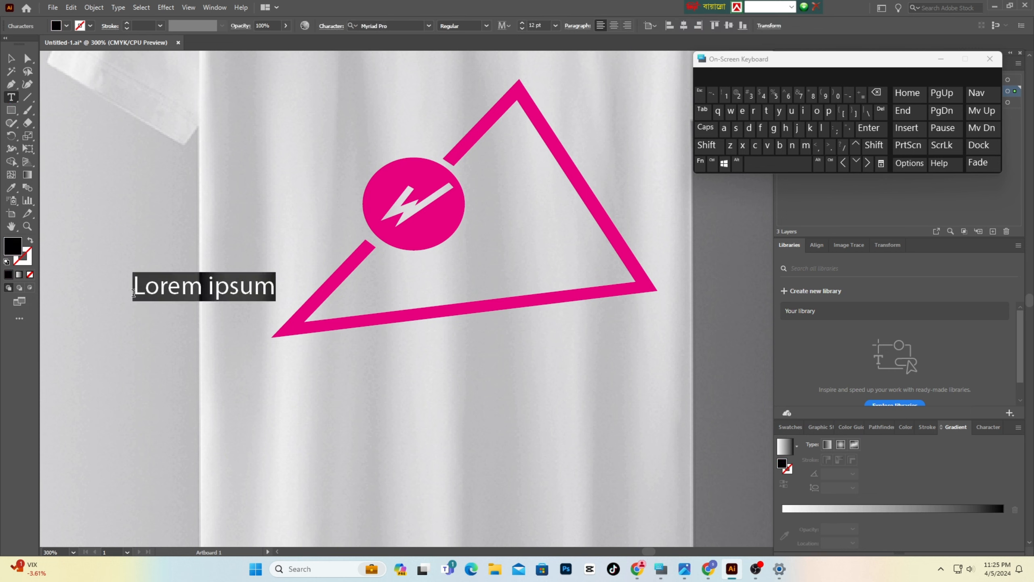
{"action": "key", "text": "BackSpace"}
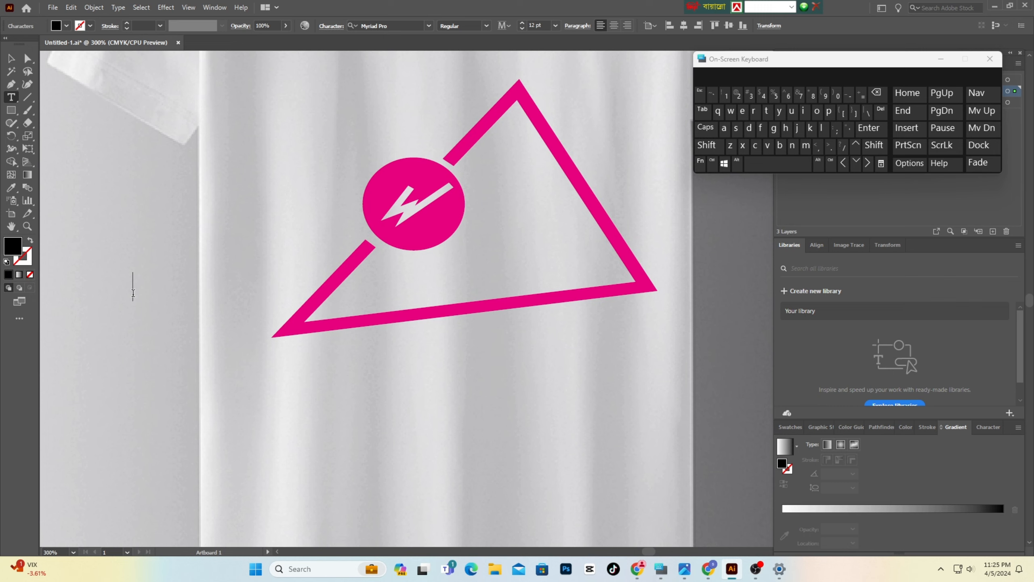
{"action": "left_click", "coordinate": [780, 146]}
{"action": "left_click", "coordinate": [816, 110]}
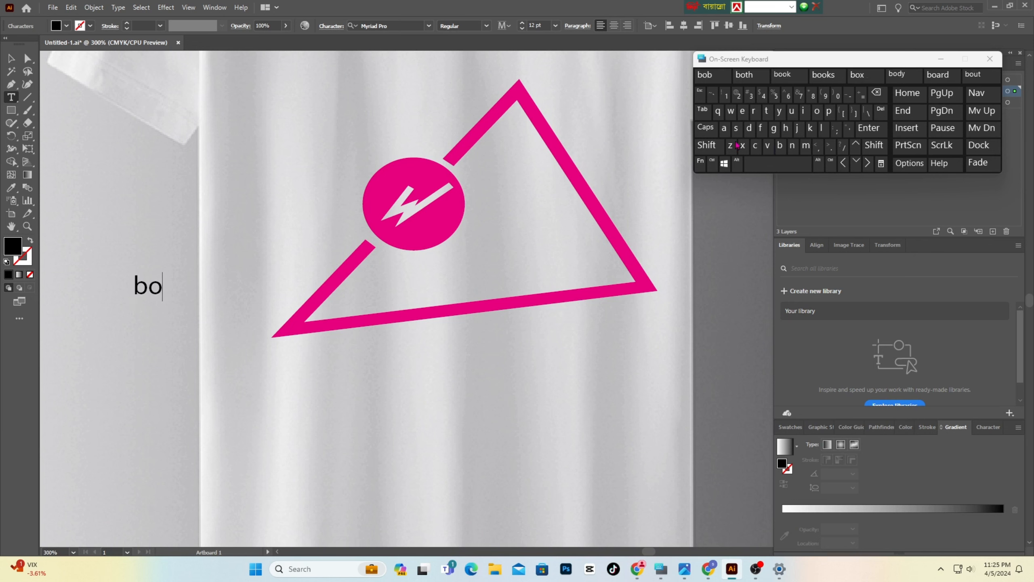
{"action": "left_click", "coordinate": [736, 129]}
{"action": "left_click", "coordinate": [737, 129]}
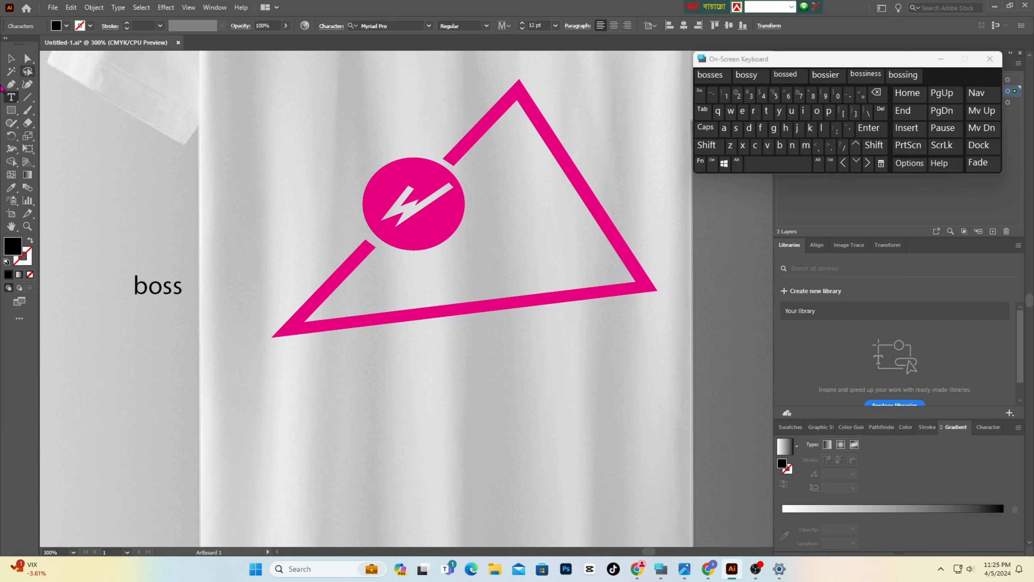
{"action": "left_click", "coordinate": [11, 58]}
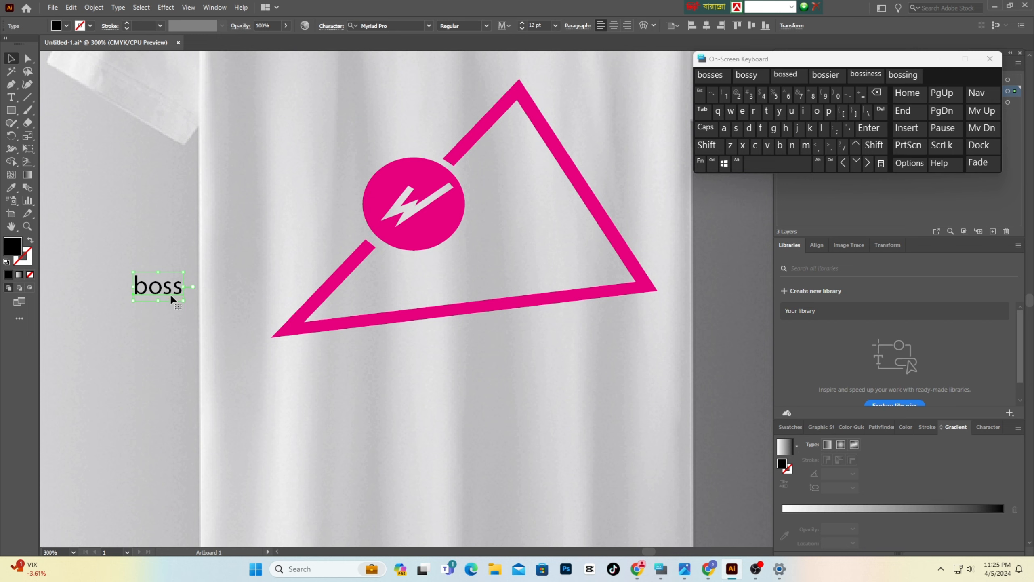
{"action": "left_click_drag", "start_coordinate": [157, 292], "coordinate": [384, 370]}
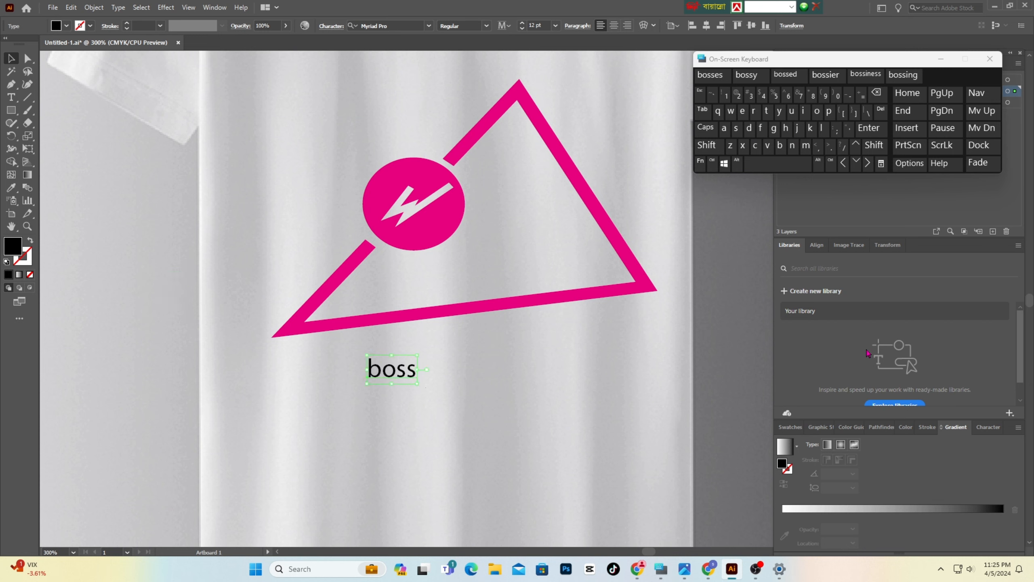
- Set the "boss" text to All Caps and change its font to Brightness Regular
{"action": "left_click", "coordinate": [988, 427]}
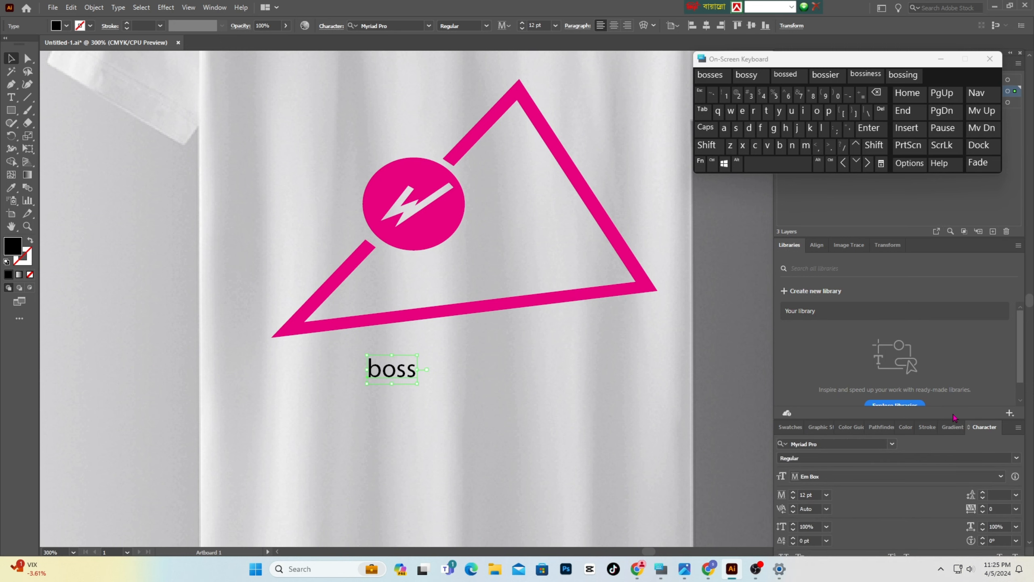
{"action": "left_click_drag", "start_coordinate": [1031, 304], "coordinate": [1032, 304]}
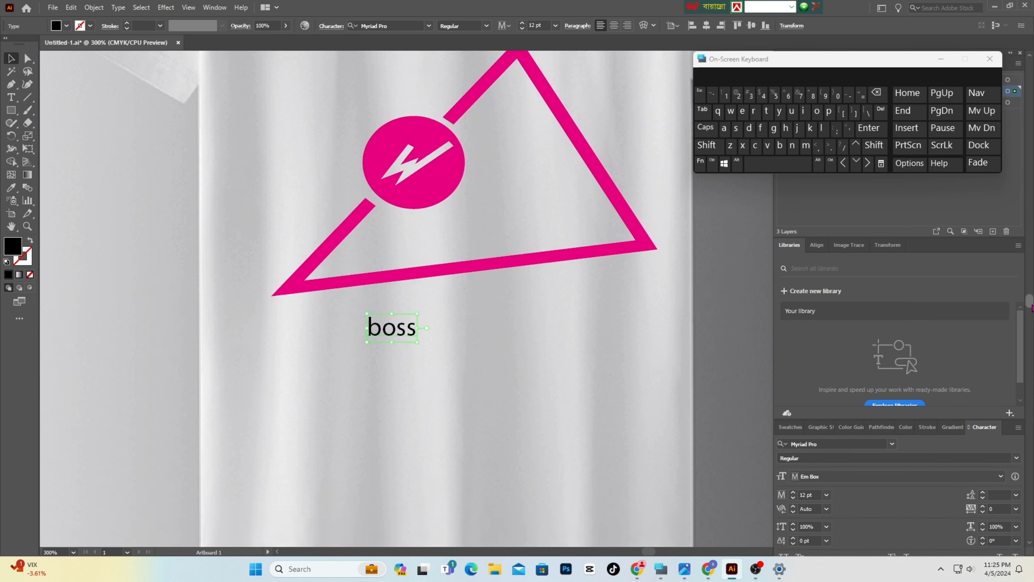
{"action": "scroll", "coordinate": [1032, 309], "scroll_direction": "down", "scroll_amount": 1}
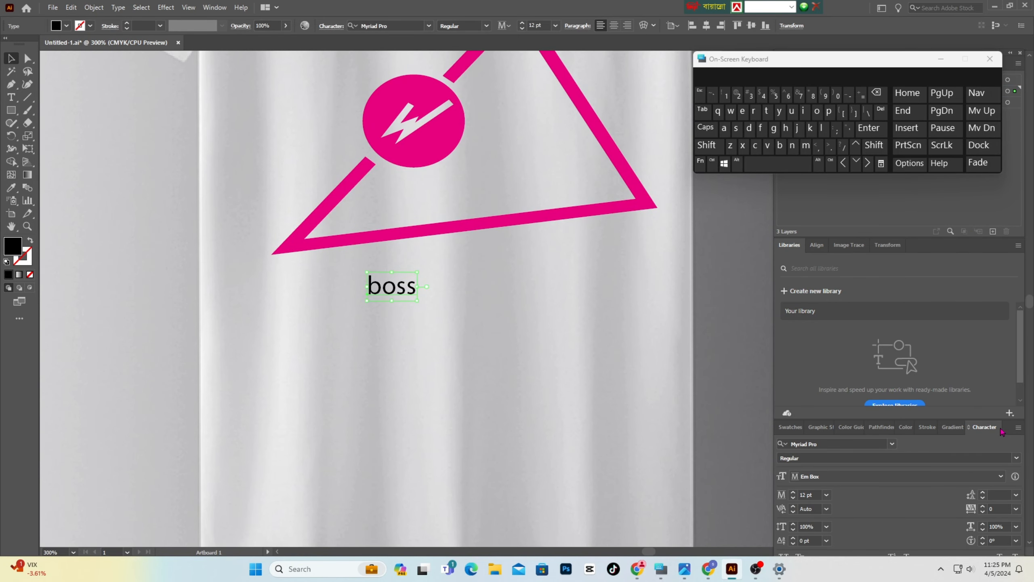
{"action": "left_click_drag", "start_coordinate": [1009, 428], "coordinate": [883, 269]}
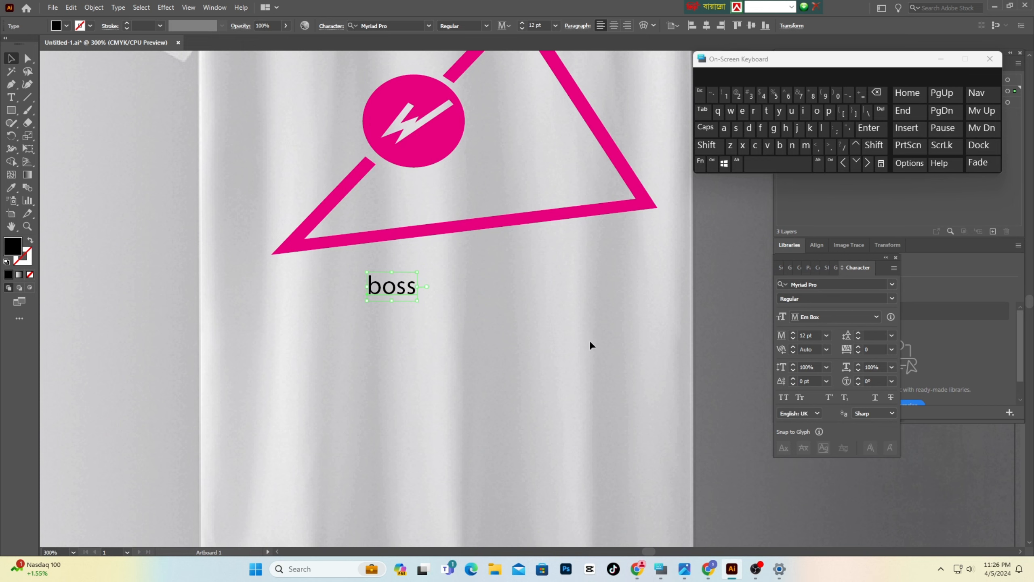
{"action": "left_click", "coordinate": [783, 398]}
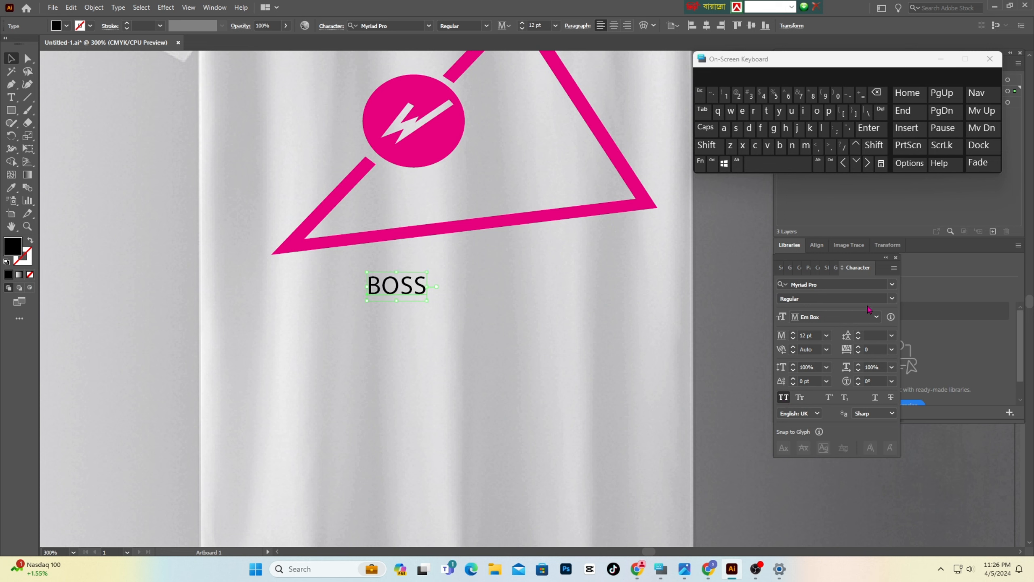
{"action": "left_click", "coordinate": [892, 285]}
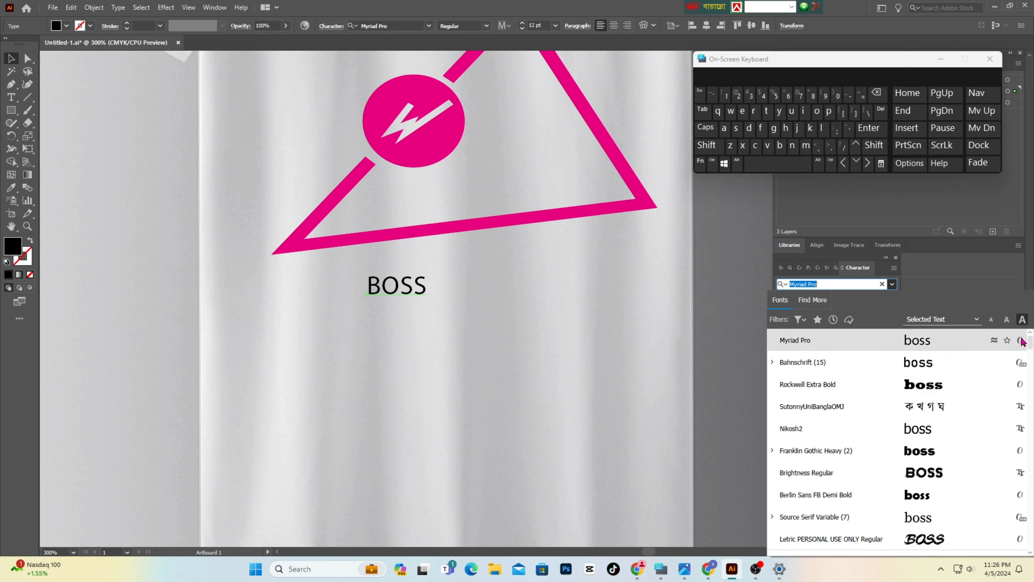
{"action": "left_click_drag", "start_coordinate": [1030, 342], "coordinate": [1030, 347]}
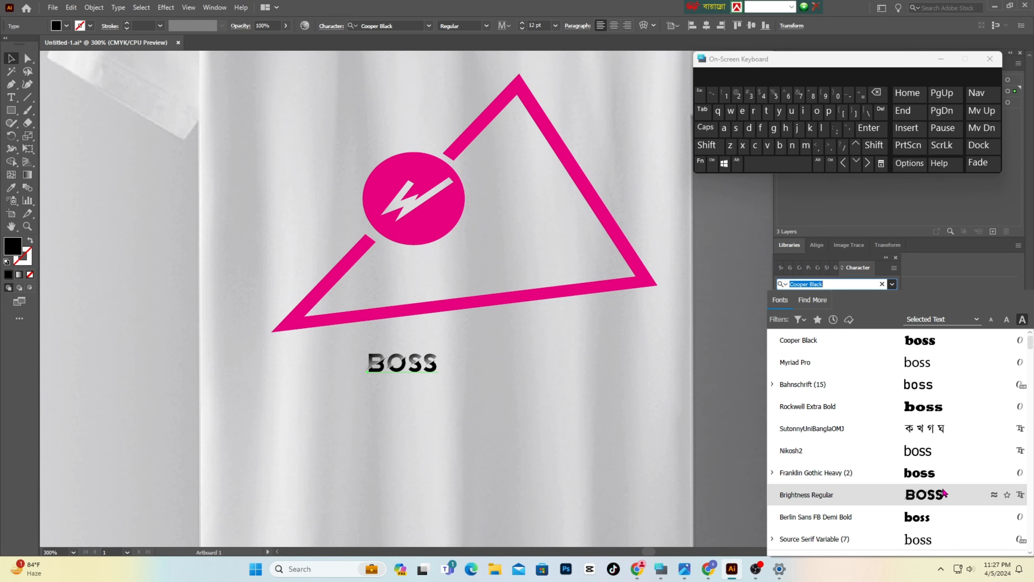
{"action": "left_click", "coordinate": [944, 493]}
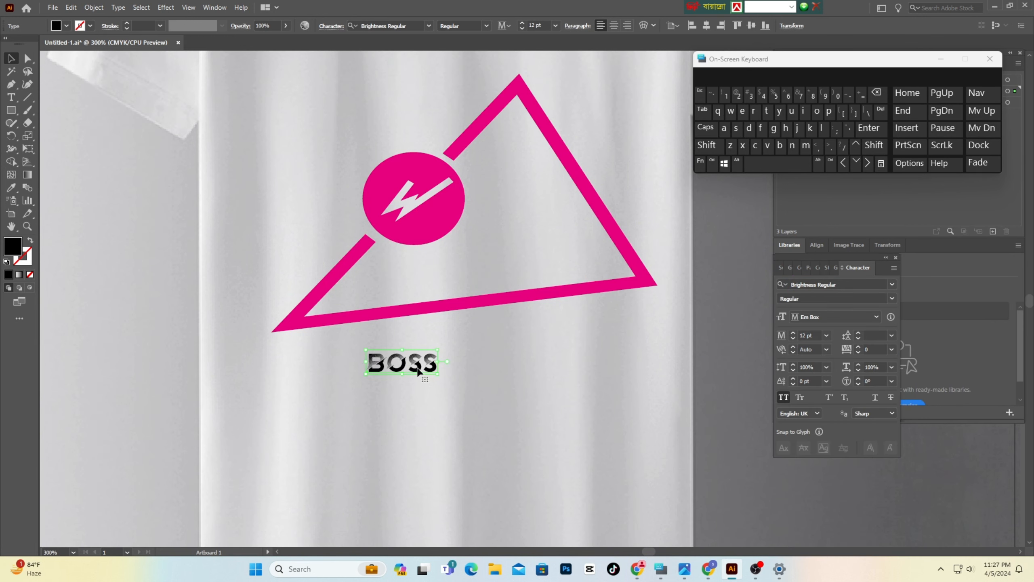
- Enlarge the BOSS text to about 27.7 pt and place it, tilted upward, beside the circle emblem so its last letter crosses the triangle's side
{"action": "left_click_drag", "start_coordinate": [420, 379], "coordinate": [433, 365]}
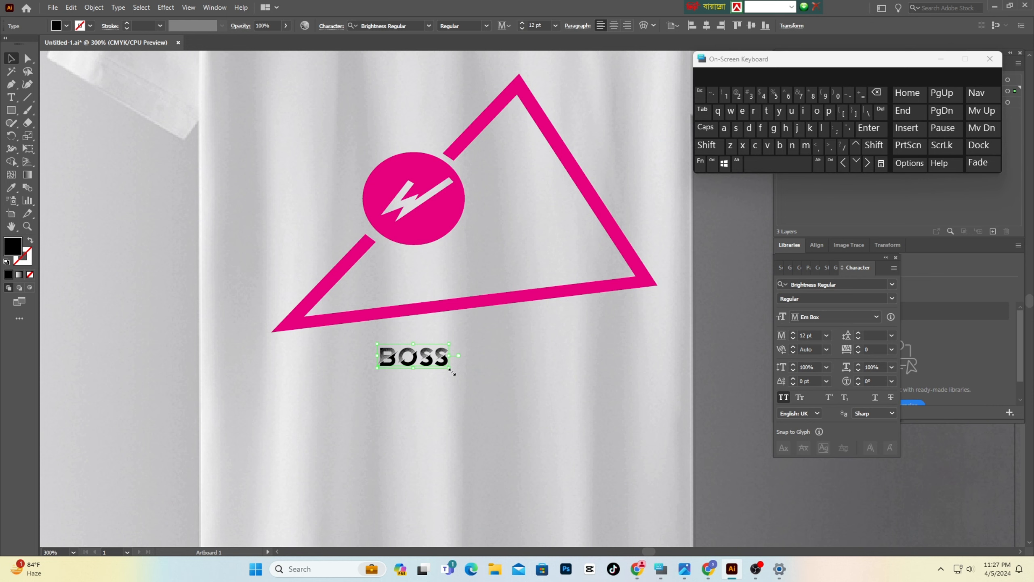
{"action": "left_click_drag", "start_coordinate": [451, 371], "coordinate": [556, 400]}
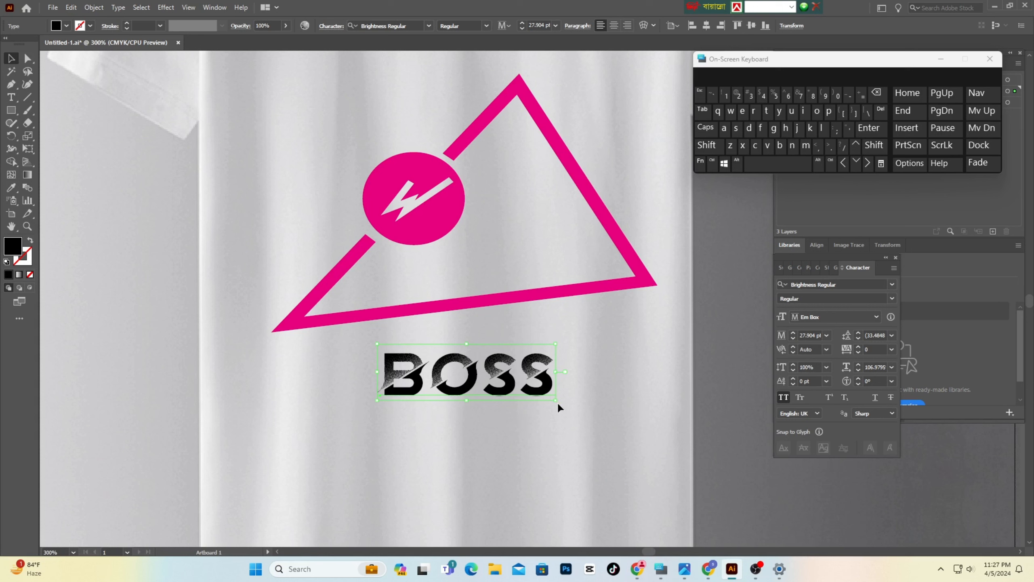
{"action": "left_click_drag", "start_coordinate": [558, 401], "coordinate": [555, 348]}
{"action": "left_click", "coordinate": [538, 413]}
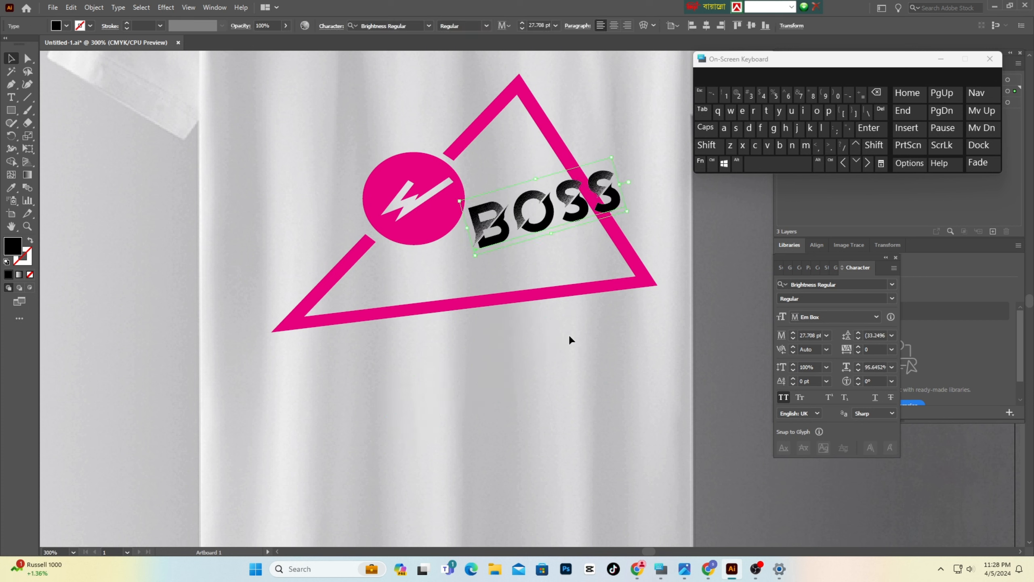
{"action": "left_click", "coordinate": [569, 334]}
{"action": "mouse_move", "coordinate": [548, 220]}
{"action": "left_mouse_down"}
{"action": "mouse_move", "coordinate": [545, 234]}
{"action": "mouse_move", "coordinate": [547, 225]}
{"action": "left_mouse_up"}
{"action": "left_click", "coordinate": [357, 343]}
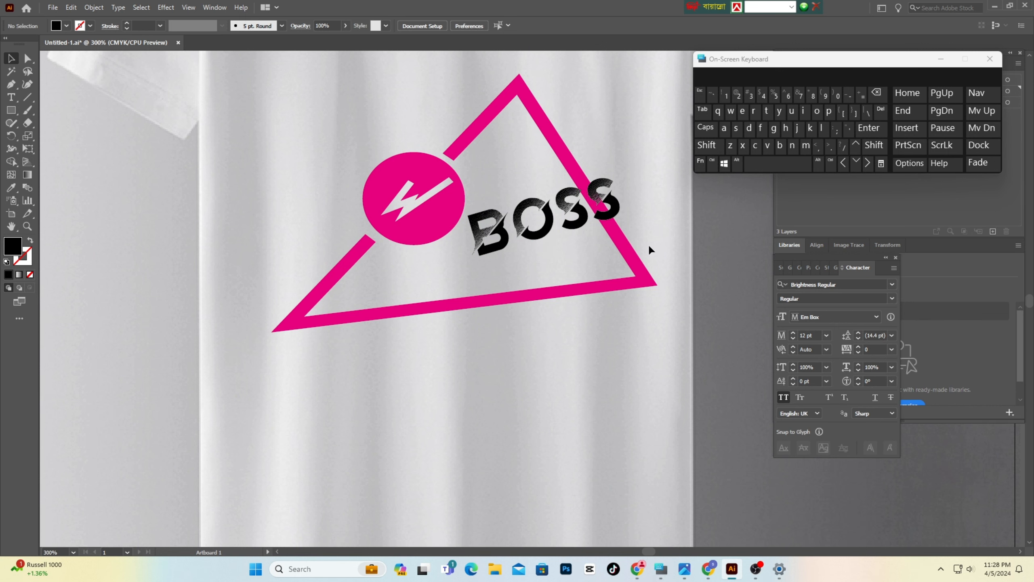
- Expand the BOSS text's object and fill into shapes and deselect it
{"action": "scroll", "coordinate": [648, 243], "scroll_direction": "up", "scroll_amount": 2}
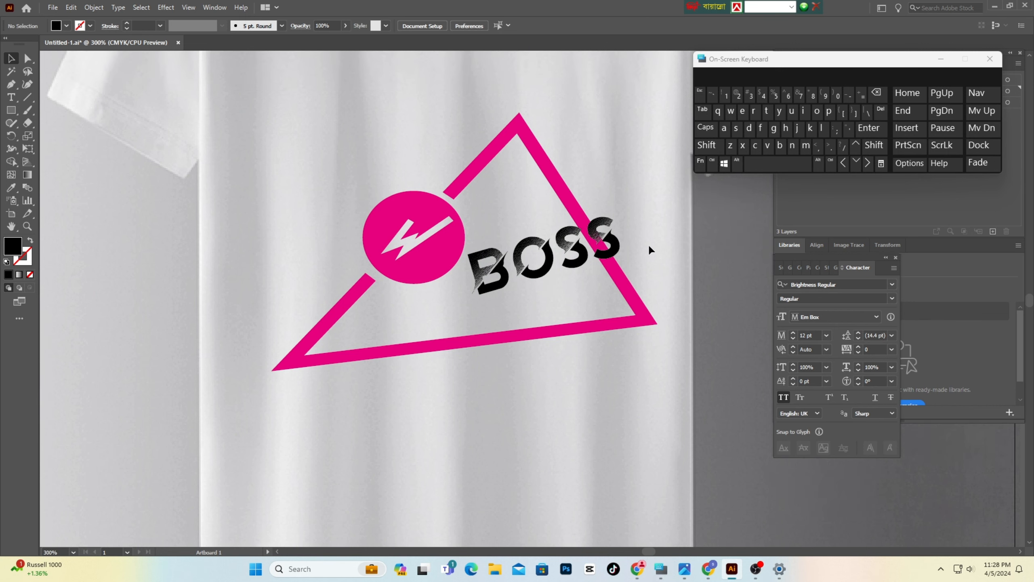
{"action": "left_click", "coordinate": [606, 257]}
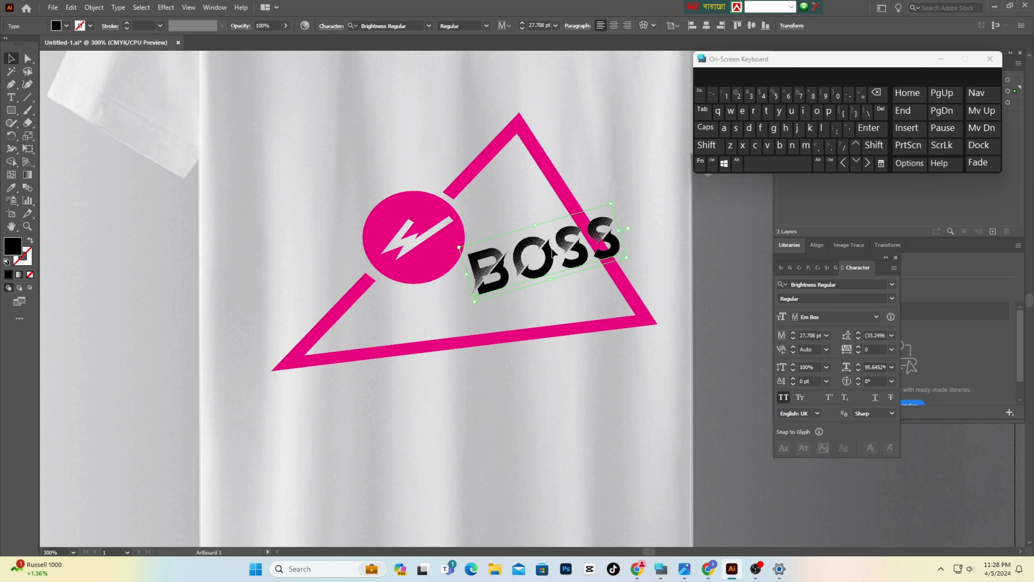
{"action": "left_click", "coordinate": [94, 7]}
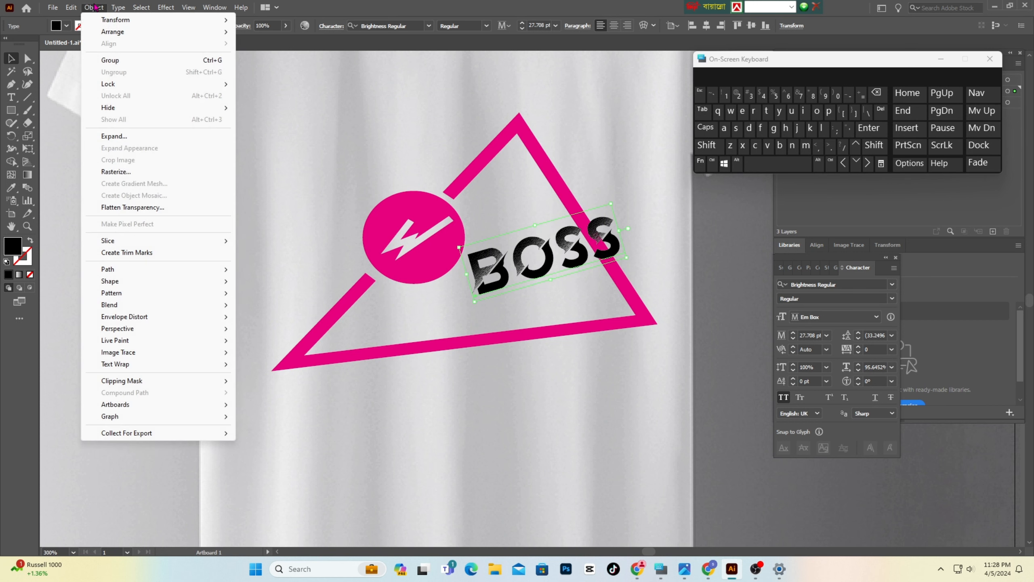
{"action": "left_click", "coordinate": [118, 136]}
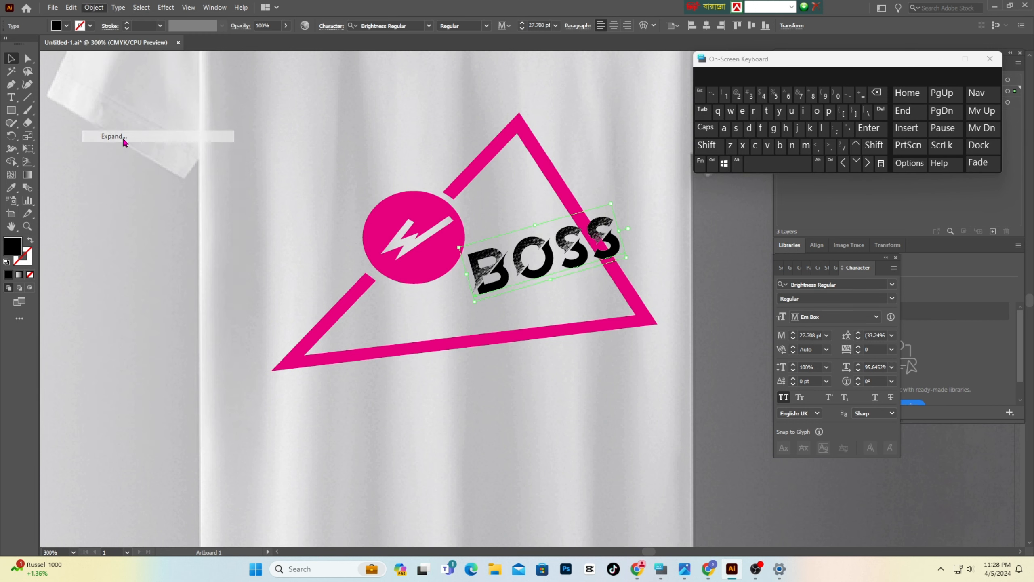
{"action": "left_click", "coordinate": [276, 314]}
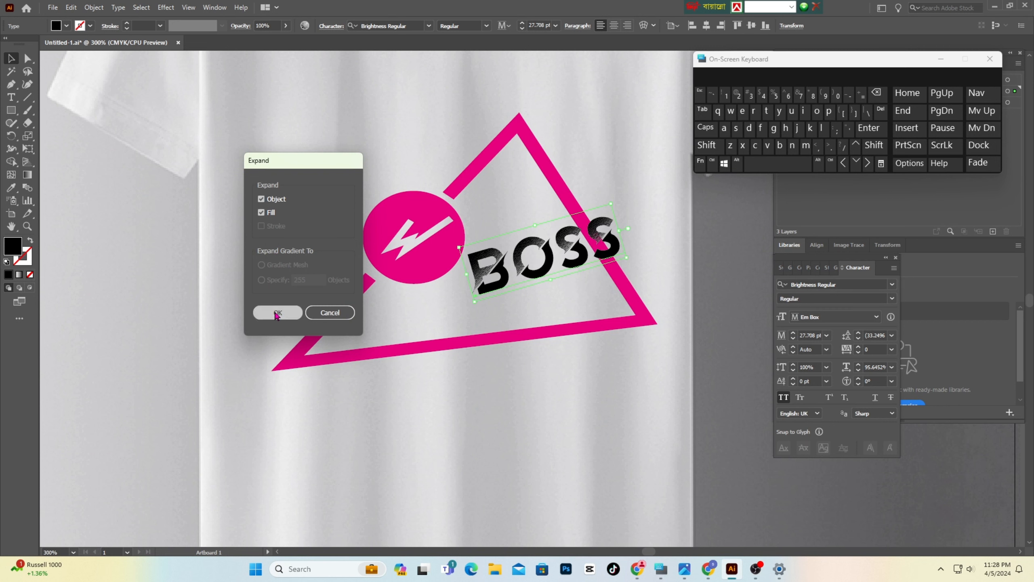
{"action": "left_click", "coordinate": [665, 272]}
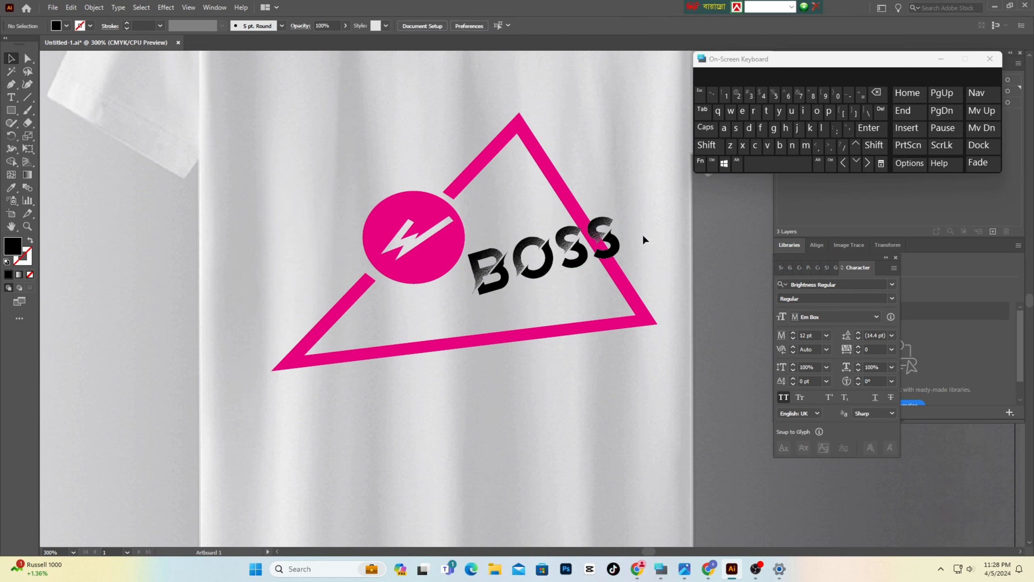
- Erase narrow gaps in the triangle's side just above and below the last S of BOSS using a reduced Eraser size
{"action": "left_click", "coordinate": [584, 224]}
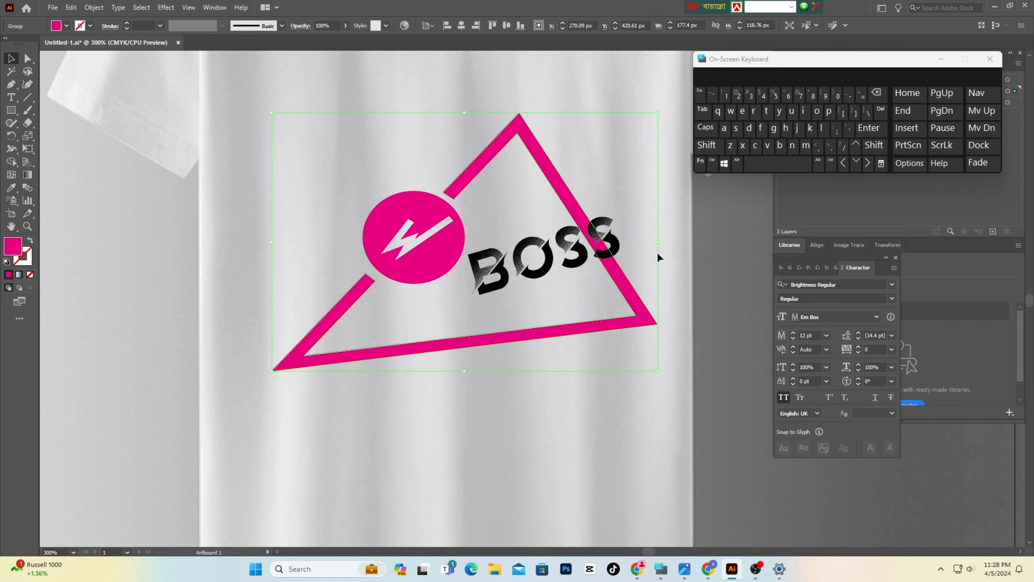
{"action": "left_click", "coordinate": [685, 286]}
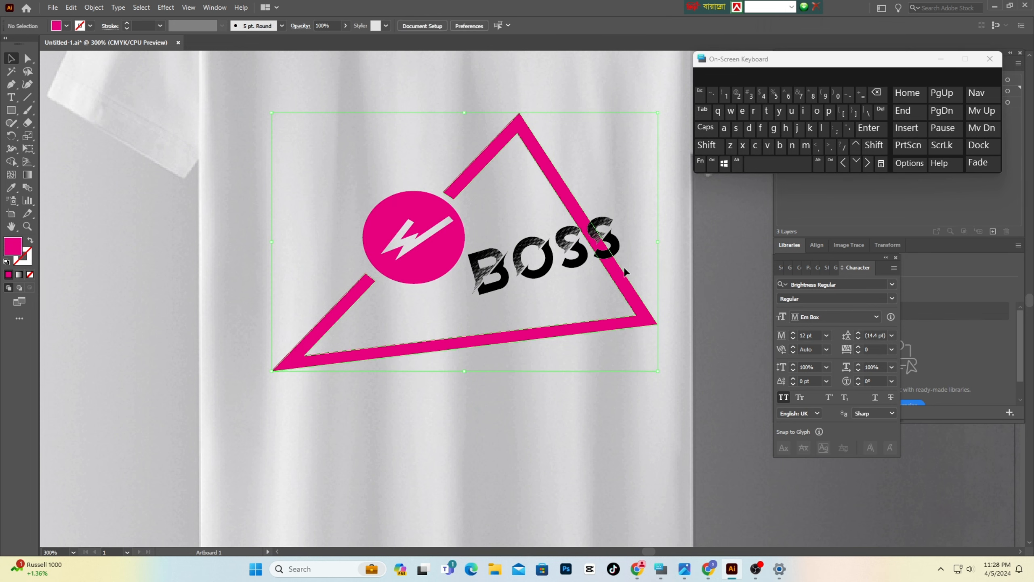
{"action": "scroll", "coordinate": [602, 342], "scroll_direction": "up", "scroll_amount": 1, "text": "alt"}
{"action": "scroll", "coordinate": [601, 345], "scroll_direction": "up", "scroll_amount": 4, "text": "alt"}
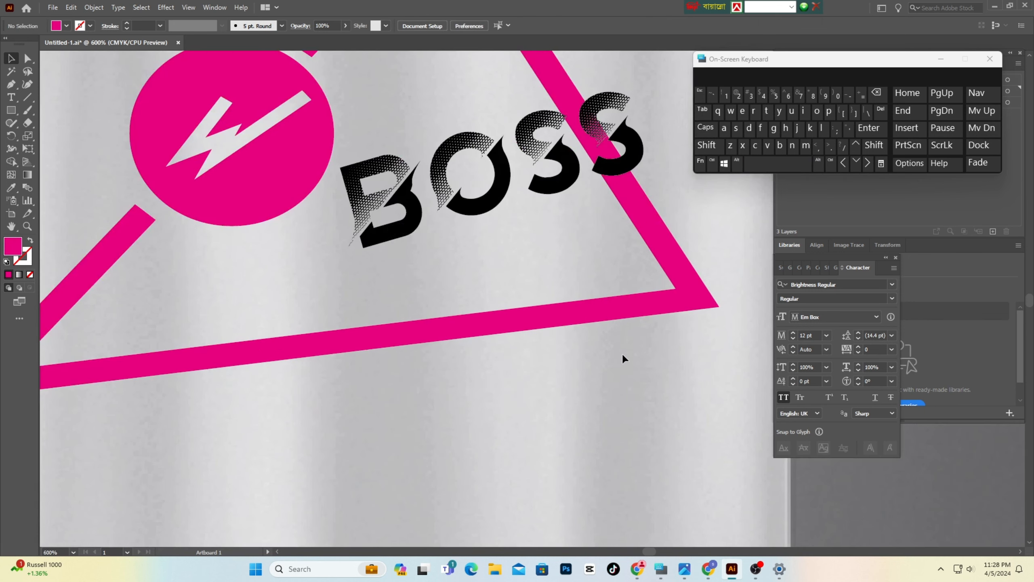
{"action": "scroll", "coordinate": [650, 322], "scroll_direction": "up", "scroll_amount": 2}
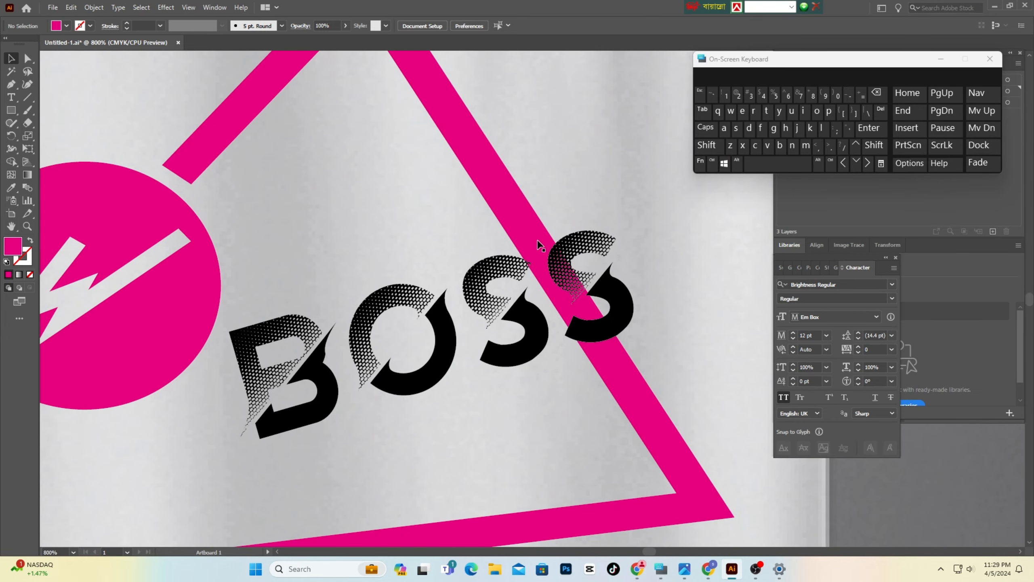
{"action": "left_click", "coordinate": [541, 245]}
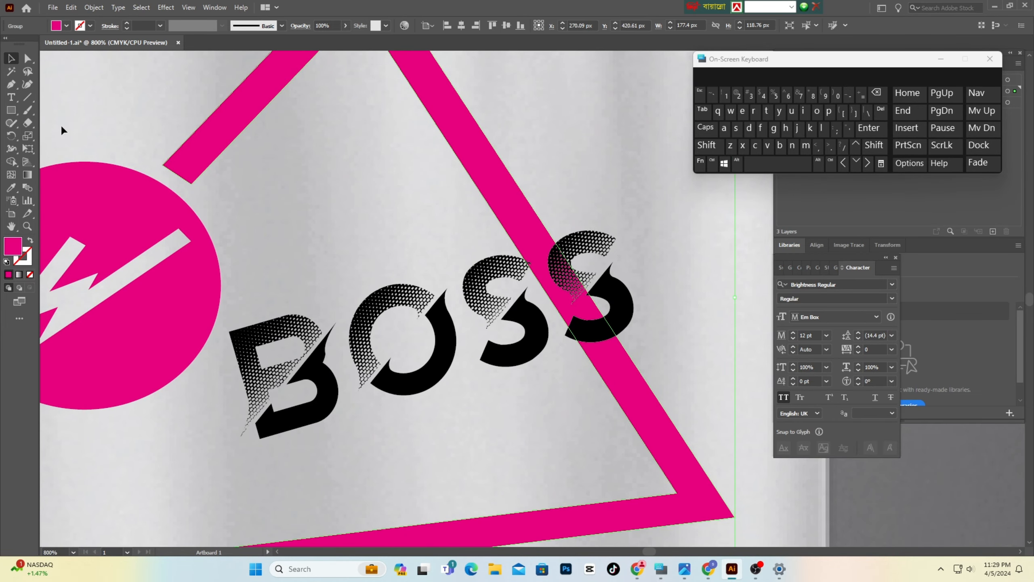
{"action": "left_click", "coordinate": [27, 123]}
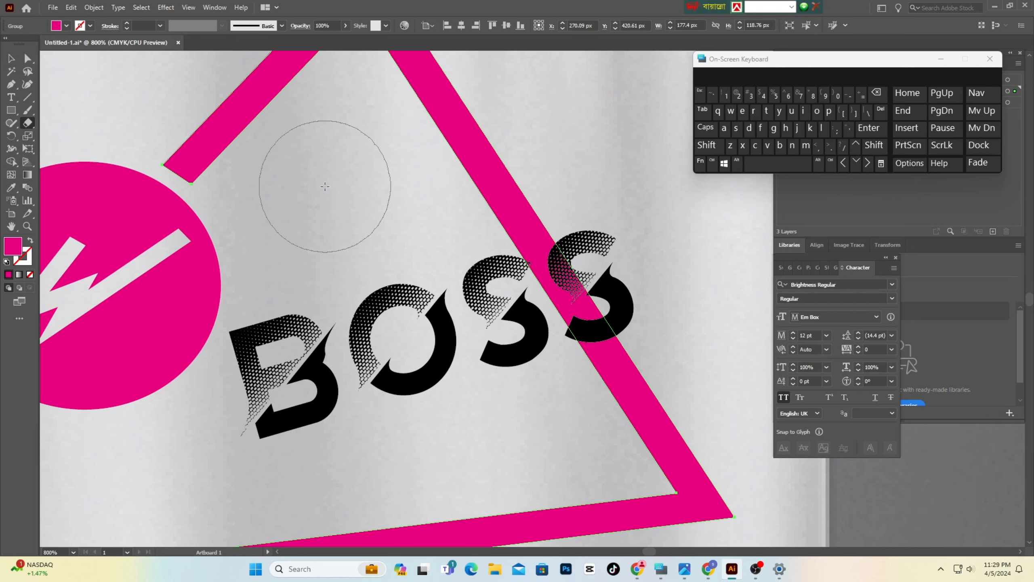
{"action": "key", "text": "bracketleft"}
{"action": "key", "text": "bracketleft"}
{"action": "key", "text": "bracketleft"}
{"action": "key", "text": "bracketleft"}
{"action": "key", "text": "bracketleft"}
{"action": "key", "text": "bracketleft"}
{"action": "key", "text": "bracketleft"}
{"action": "key", "text": "bracketleft"}
{"action": "key", "text": "bracketleft"}
{"action": "key", "text": "bracketleft"}
{"action": "key", "text": "bracketleft"}
{"action": "key", "text": "bracketleft"}
{"action": "key", "text": "bracketleft"}
{"action": "key", "text": "bracketleft"}
{"action": "key", "text": "bracketleft"}
{"action": "key", "text": "bracketleft"}
{"action": "key", "text": "bracketleft"}
{"action": "key", "text": "bracketleft"}
{"action": "key", "text": "bracketleft"}
{"action": "key", "text": "bracketleft"}
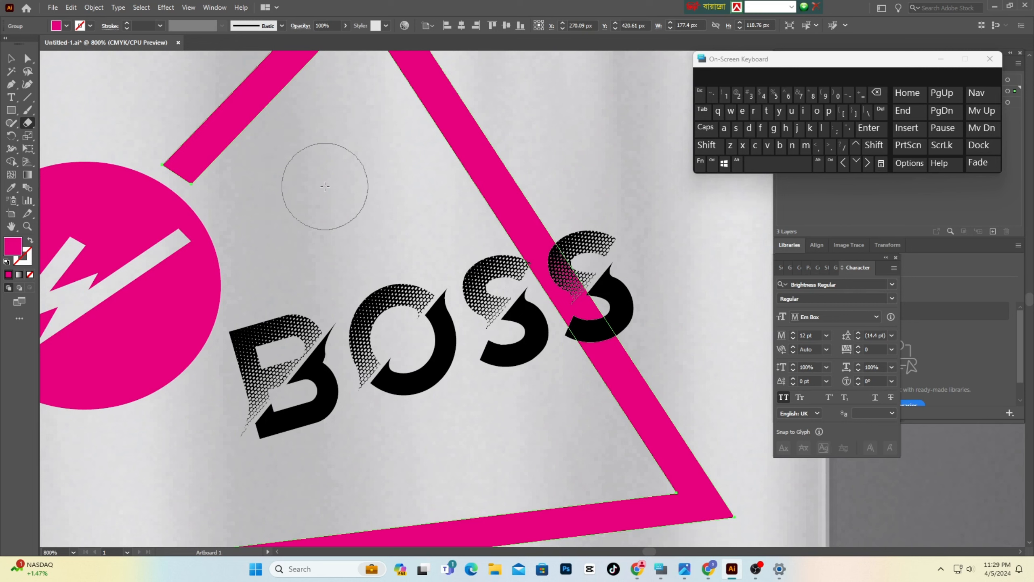
{"action": "key", "text": "bracketleft"}
{"action": "key", "text": "bracketleft"}
{"action": "key", "text": "bracketleft"}
{"action": "key", "text": "bracketleft"}
{"action": "key", "text": "bracketleft"}
{"action": "key", "text": "bracketleft"}
{"action": "key", "text": "bracketleft"}
{"action": "key", "text": "bracketleft"}
{"action": "key", "text": "bracketleft"}
{"action": "left_click_drag", "start_coordinate": [475, 237], "coordinate": [568, 226]}
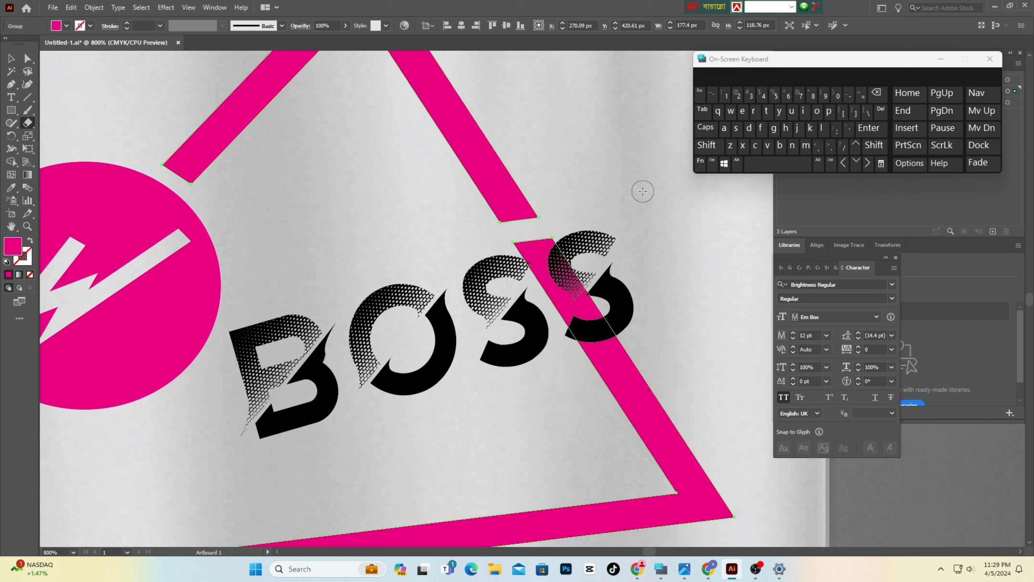
{"action": "left_click_drag", "start_coordinate": [508, 242], "coordinate": [558, 228]}
{"action": "left_click_drag", "start_coordinate": [572, 356], "coordinate": [645, 335]}
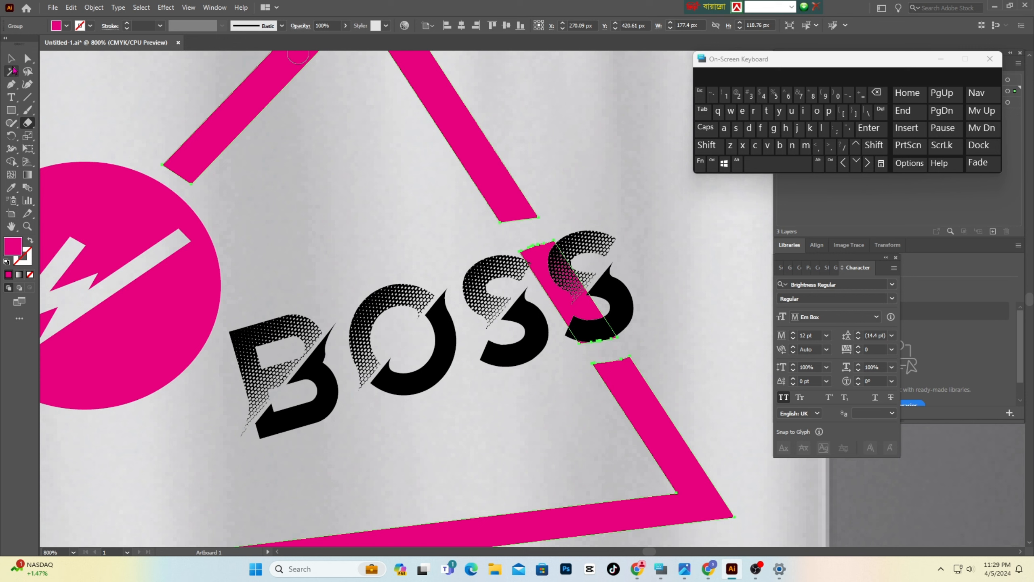
{"action": "left_click", "coordinate": [12, 57]}
{"action": "left_click", "coordinate": [654, 329]}
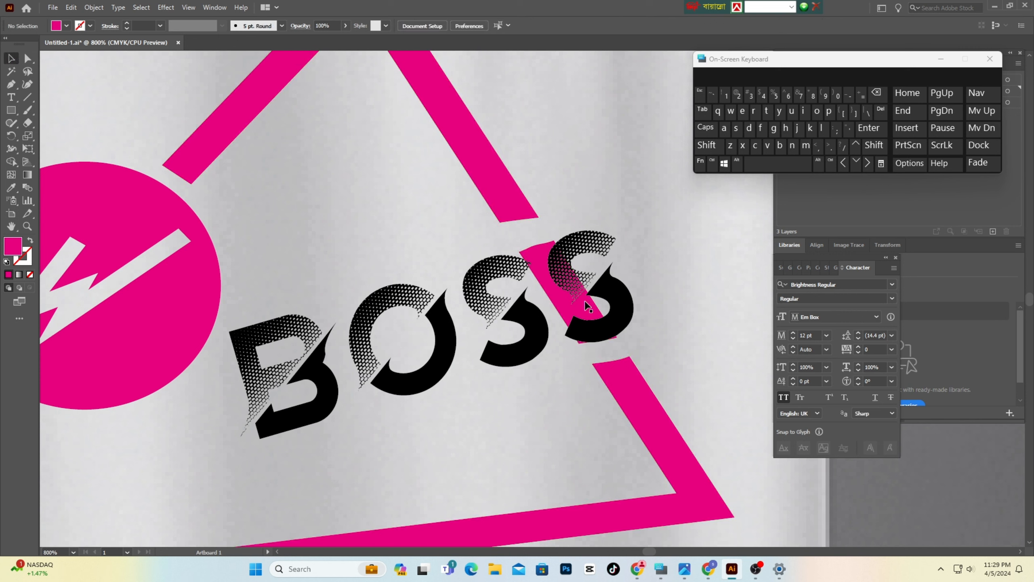
- Remove the cut-off piece of the triangle behind the last S of BOSS with the Shape Builder and deselect the artwork
{"action": "left_click", "coordinate": [545, 276]}
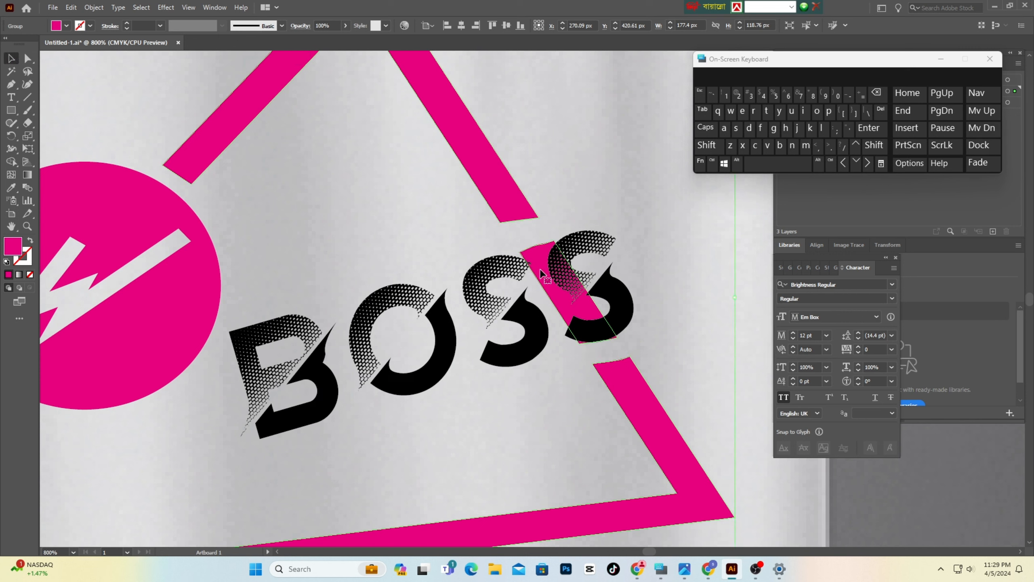
{"action": "left_click", "coordinate": [12, 162]}
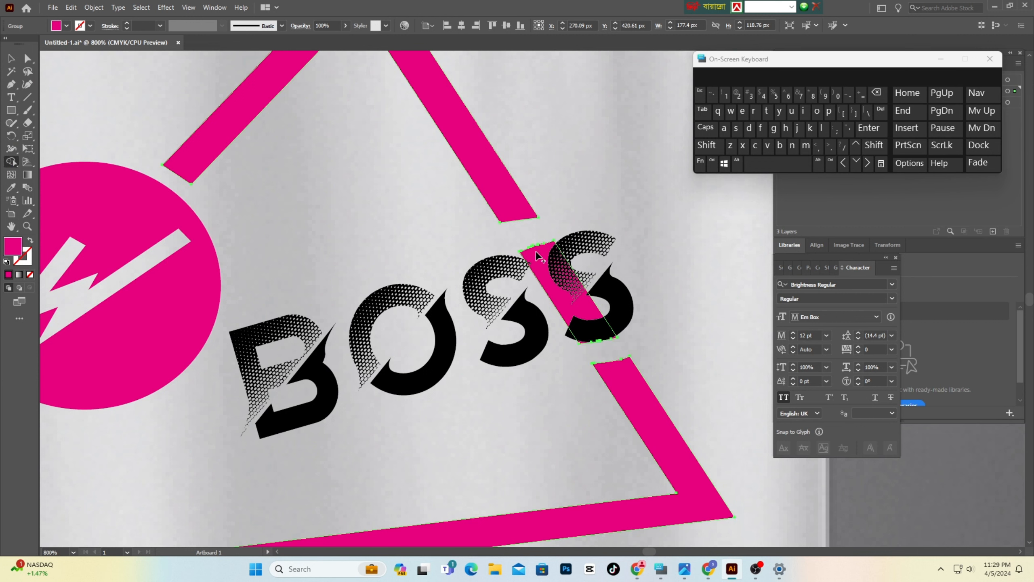
{"action": "key", "text": "alt"}
{"action": "left_click_drag", "start_coordinate": [540, 240], "coordinate": [539, 274]}
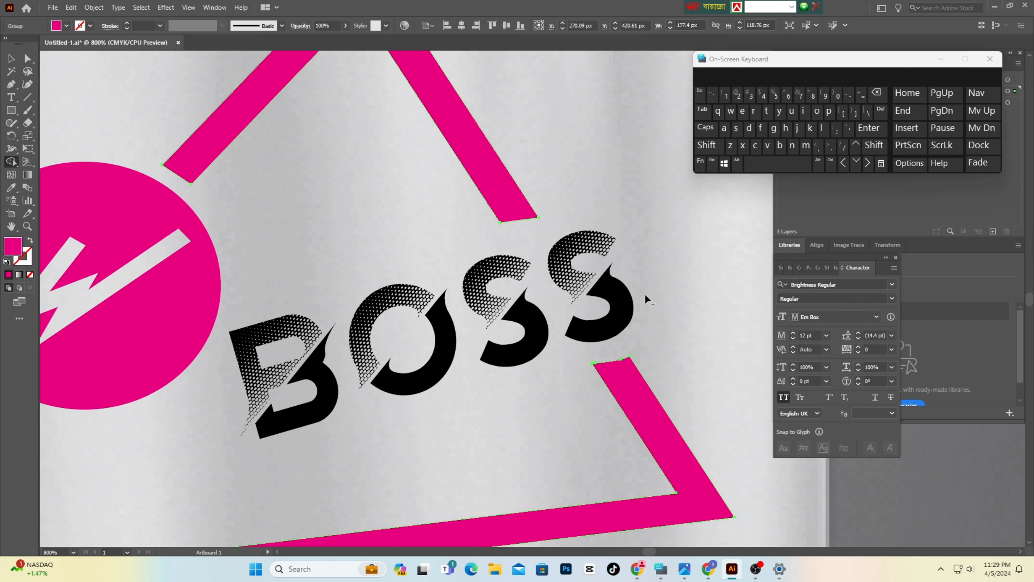
{"action": "left_click", "coordinate": [11, 58]}
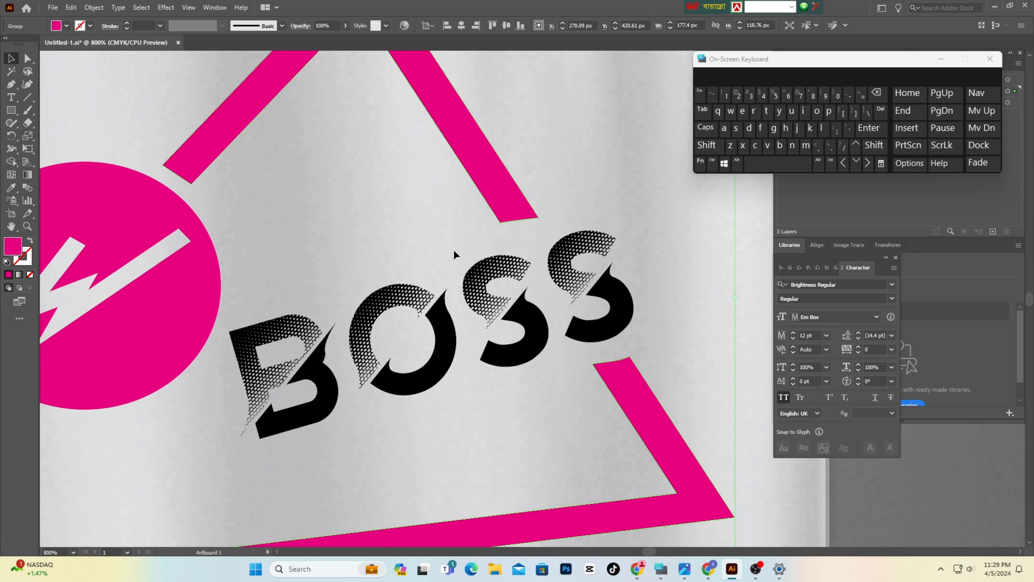
{"action": "left_click", "coordinate": [729, 244]}
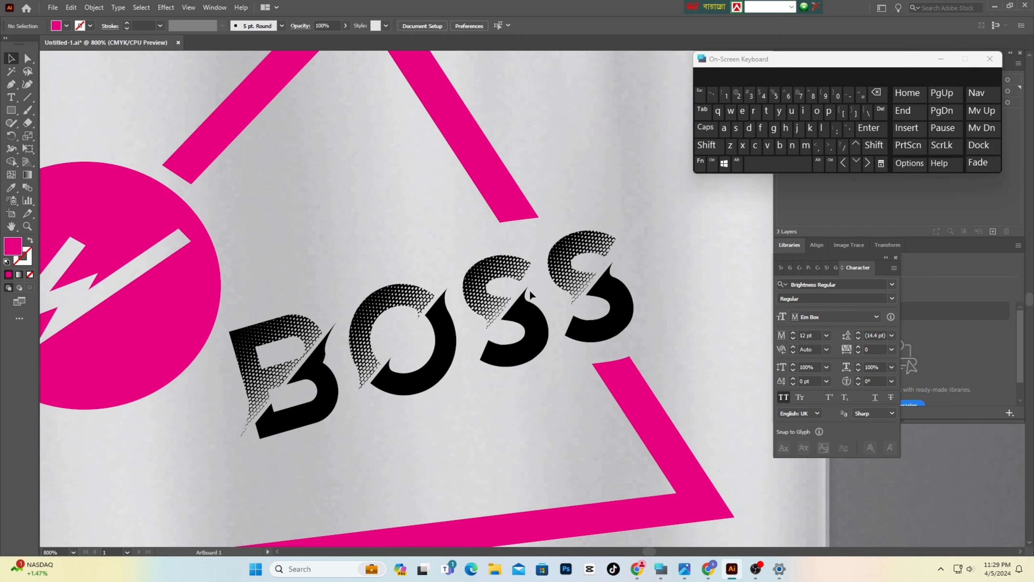
- Add the text "THE BEST", enlarge it to about 18.7 pt and place it just below the triangle's lower side
{"action": "scroll", "coordinate": [519, 290], "scroll_direction": "down", "scroll_amount": 2, "text": "alt"}
{"action": "scroll", "coordinate": [479, 327], "scroll_direction": "down", "scroll_amount": 2}
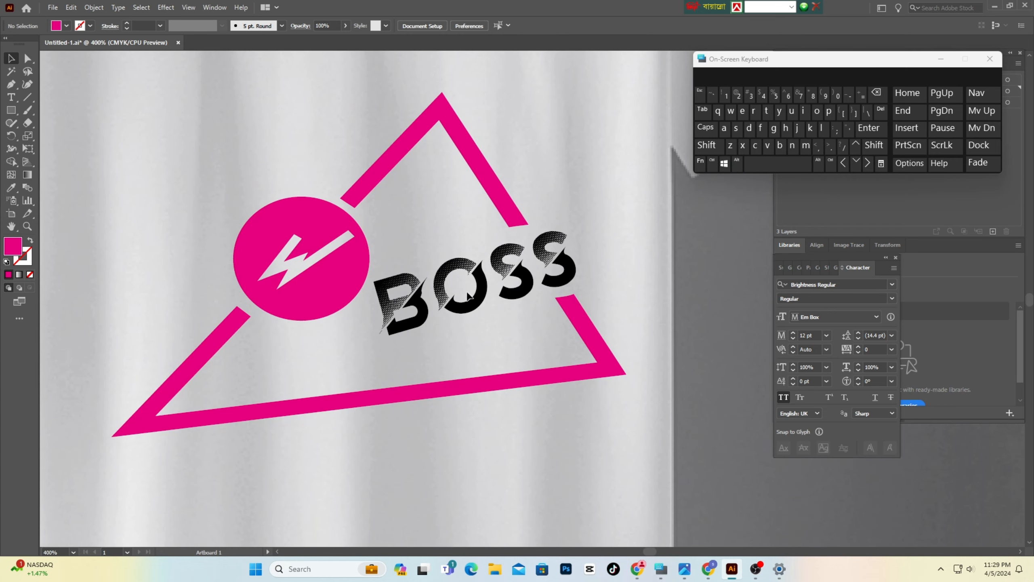
{"action": "left_click", "coordinate": [478, 286]}
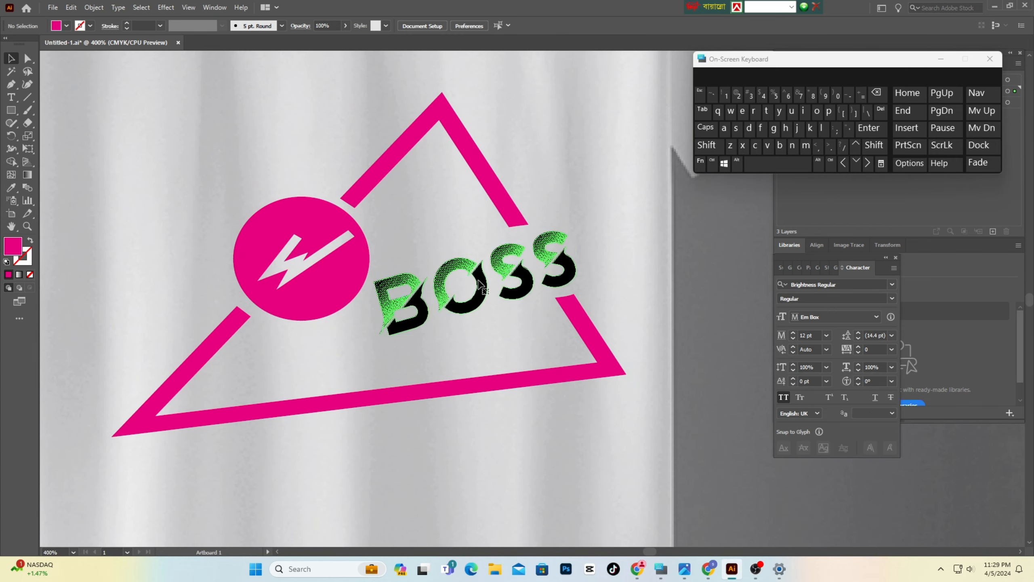
{"action": "left_click", "coordinate": [620, 272]}
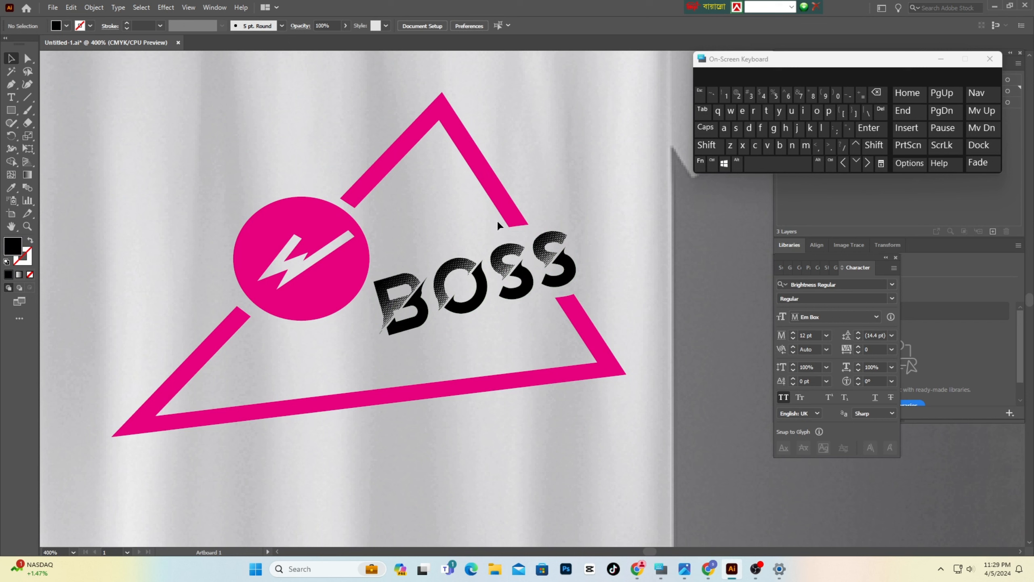
{"action": "left_click", "coordinate": [12, 98]}
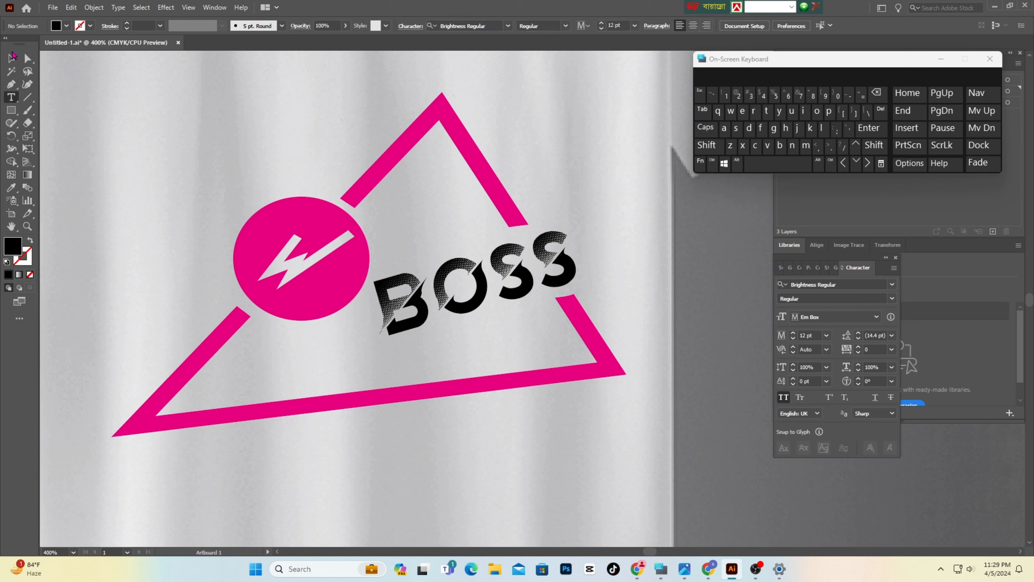
{"action": "left_click", "coordinate": [276, 465]}
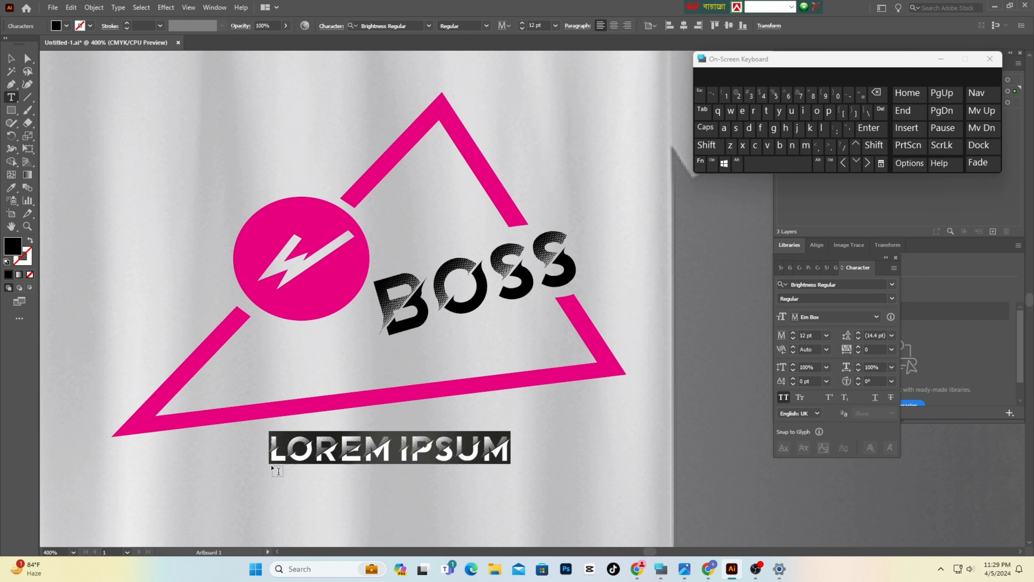
{"action": "key", "text": "BackSpace"}
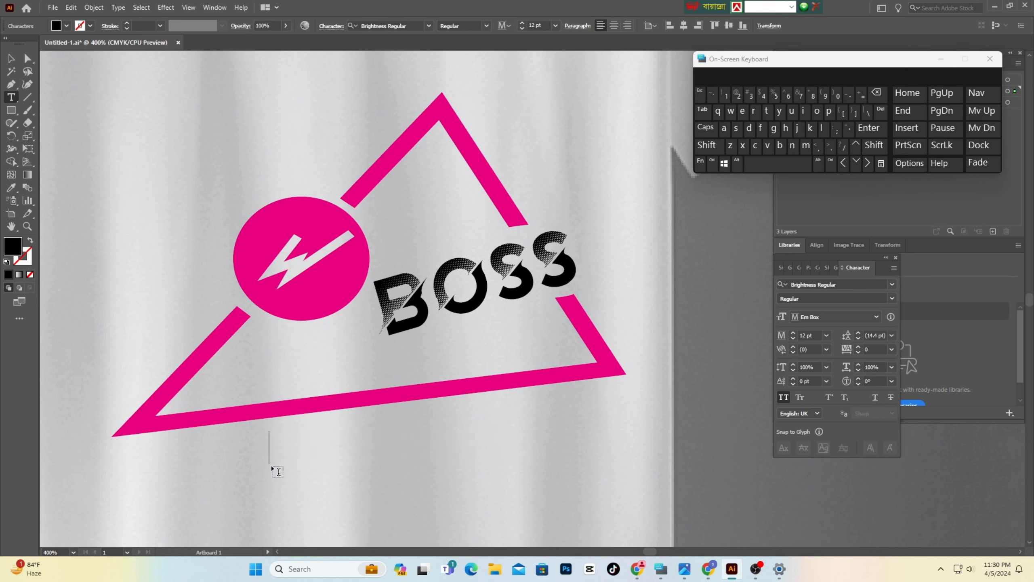
{"action": "type", "text": "THE "}
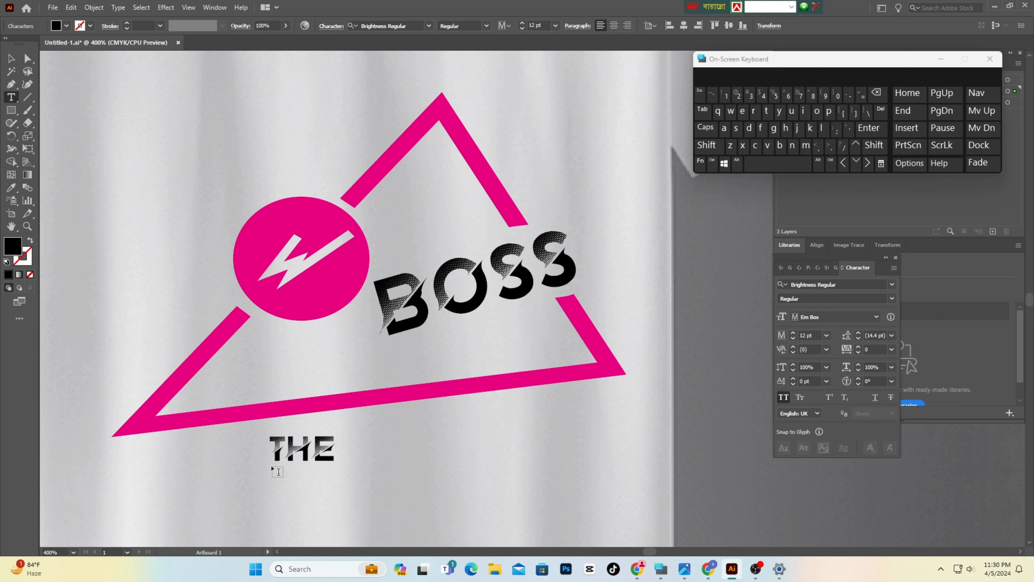
{"action": "type", "text": "BEST"}
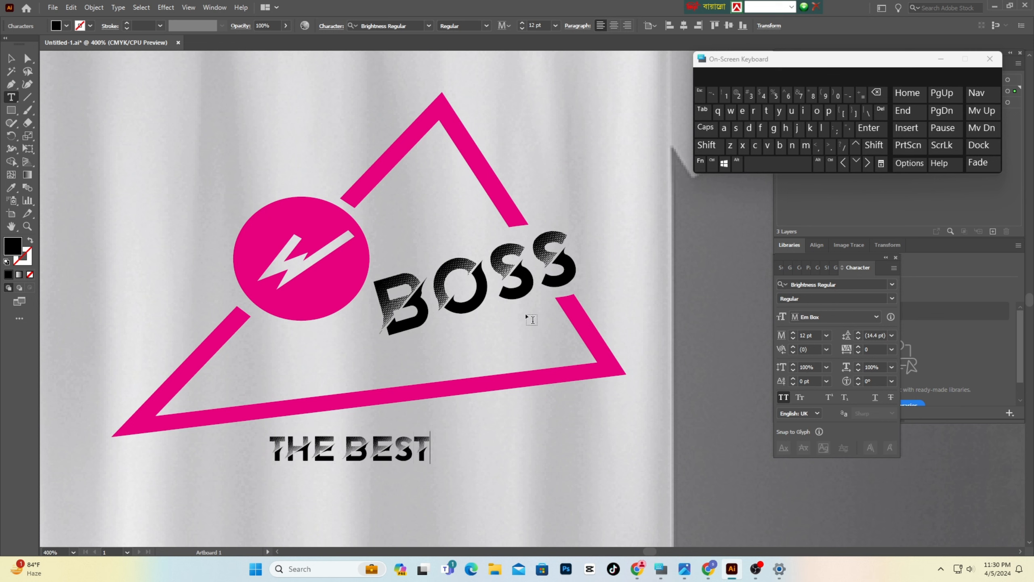
{"action": "left_click", "coordinate": [11, 59]}
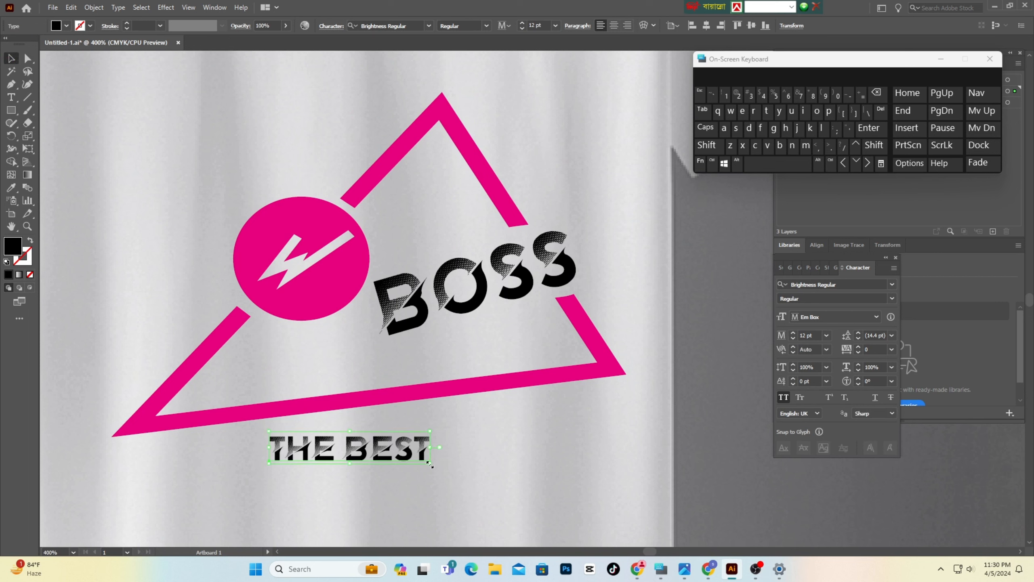
{"action": "left_click_drag", "start_coordinate": [429, 465], "coordinate": [481, 483]}
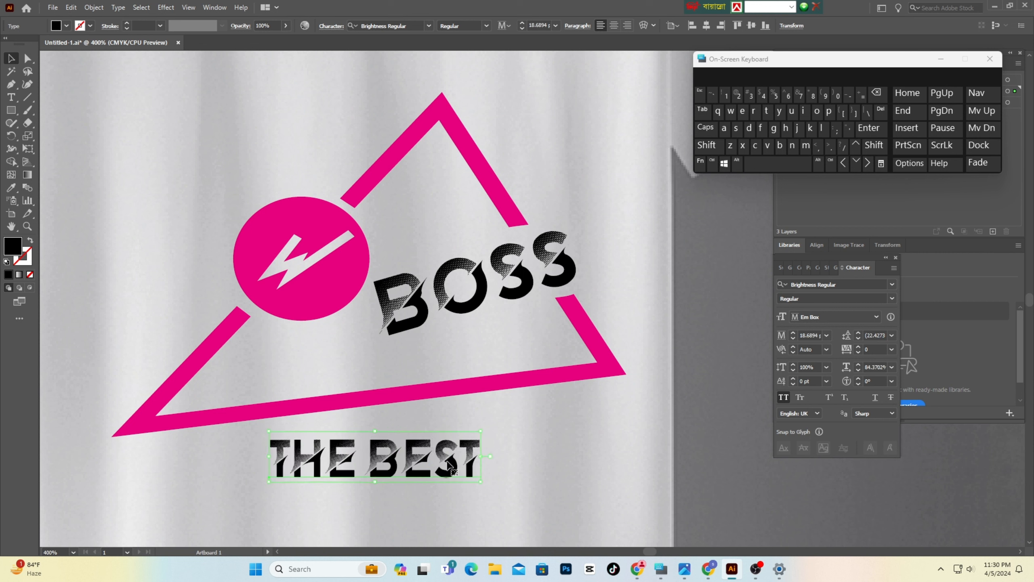
{"action": "left_click_drag", "start_coordinate": [415, 465], "coordinate": [443, 448]}
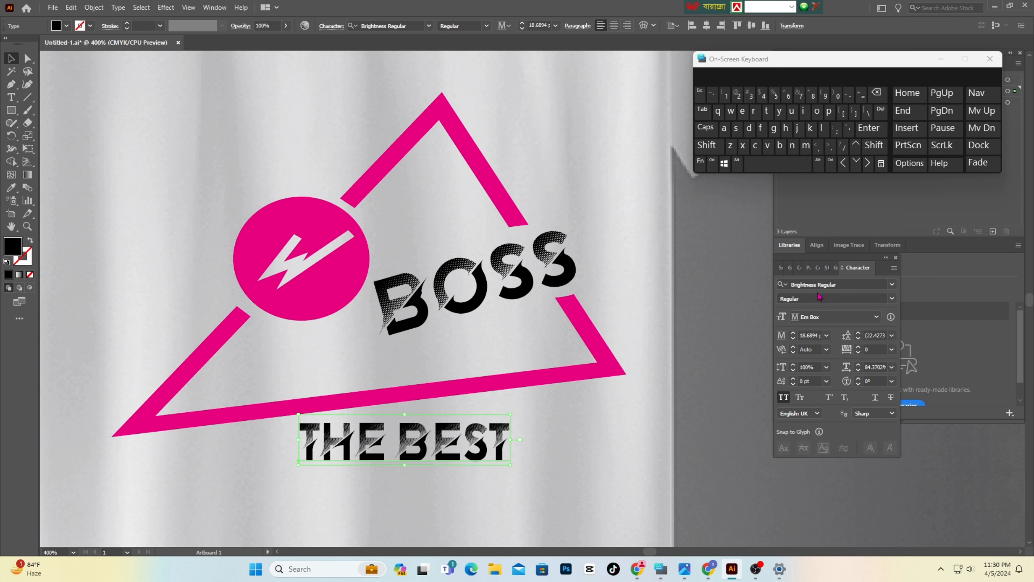
- Preview fonts on the THE BEST text and change its font to CAMPUS PERSONAL USE
{"action": "left_click", "coordinate": [892, 284]}
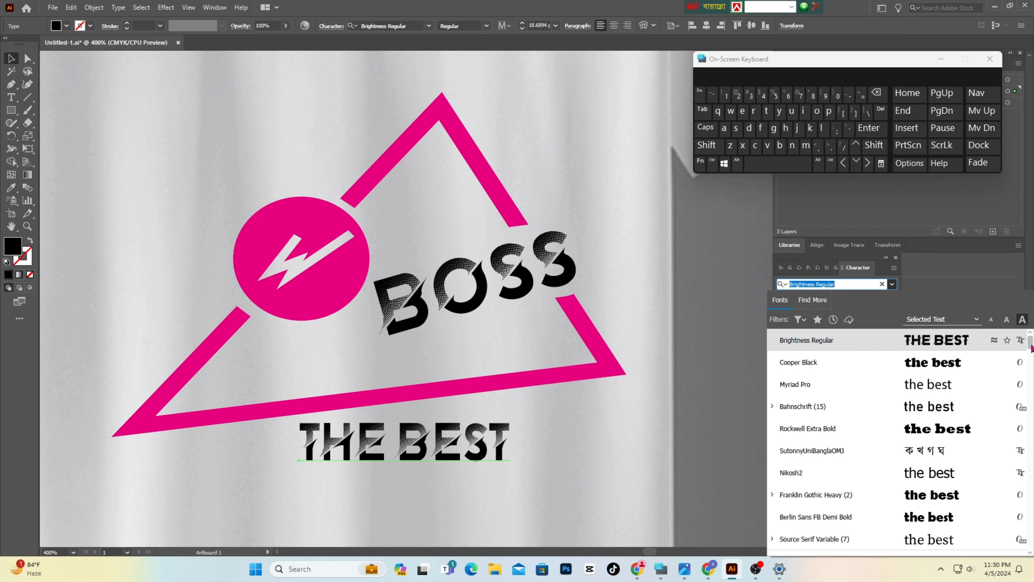
{"action": "left_click_drag", "start_coordinate": [1032, 346], "coordinate": [1031, 357]}
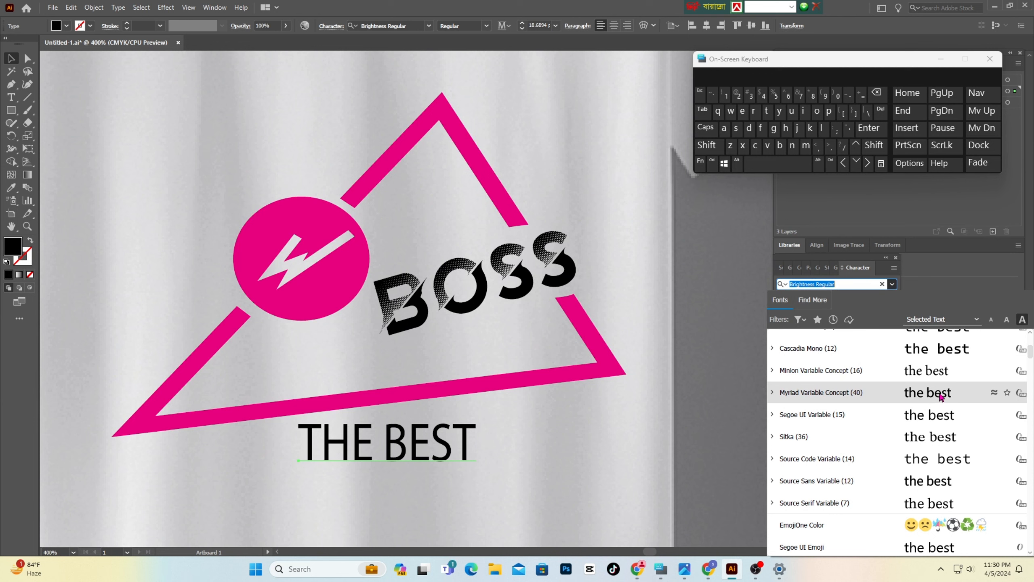
{"action": "scroll", "coordinate": [940, 397], "scroll_direction": "down", "scroll_amount": 4}
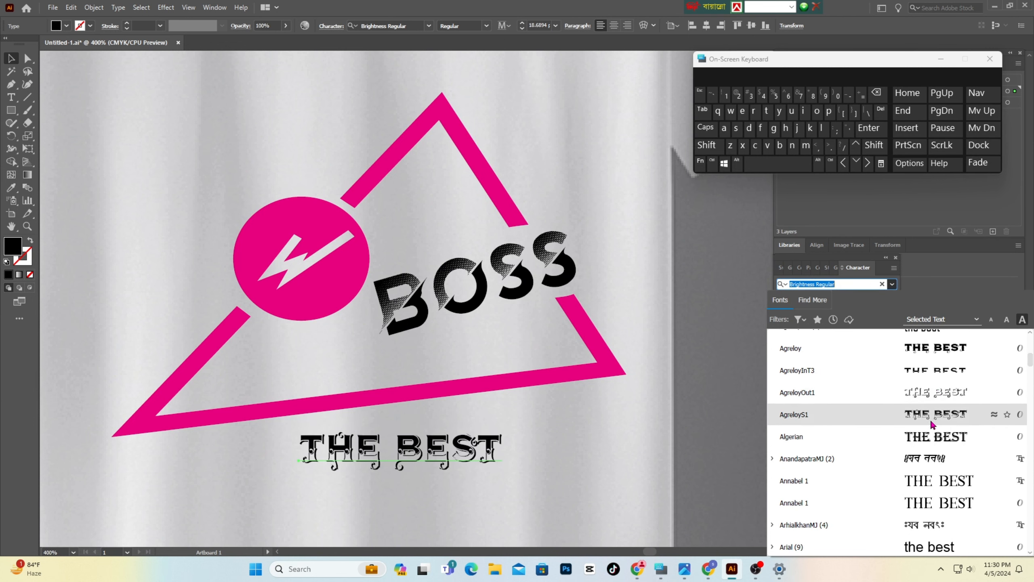
{"action": "scroll", "coordinate": [933, 417], "scroll_direction": "down", "scroll_amount": 7}
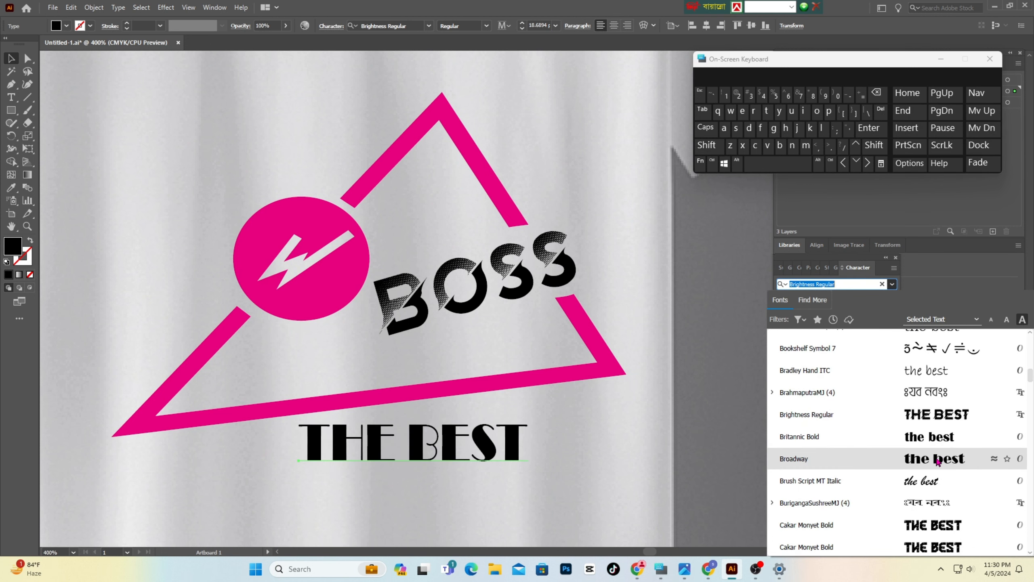
{"action": "scroll", "coordinate": [936, 481], "scroll_direction": "down", "scroll_amount": 4}
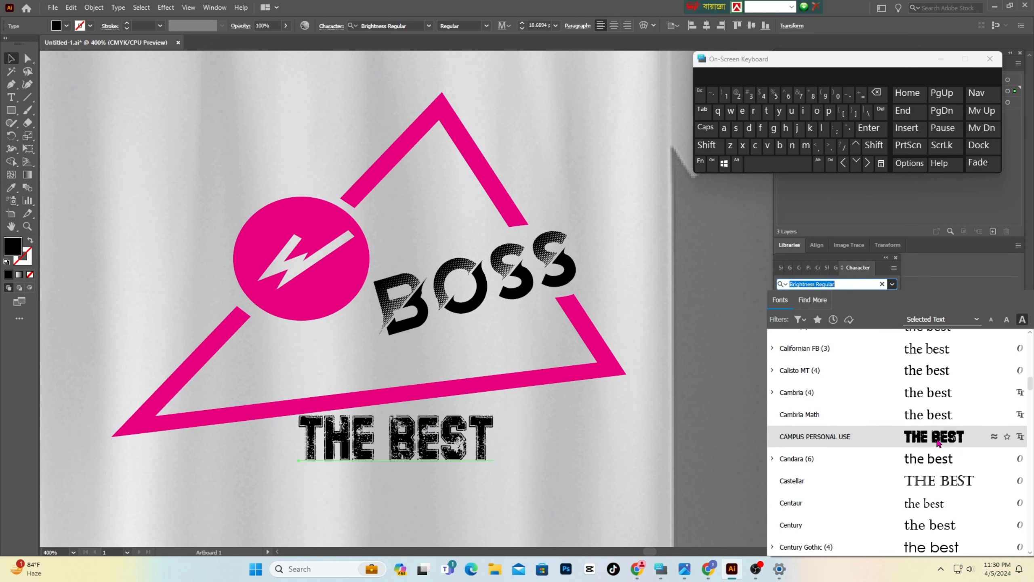
{"action": "left_click", "coordinate": [936, 442]}
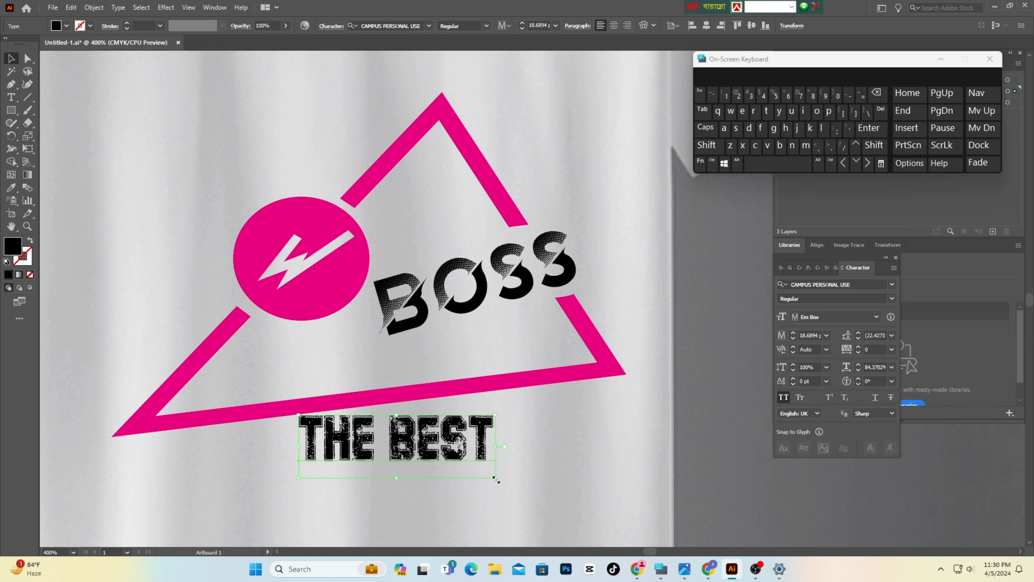
- Enlarge THE BEST to about 22.2 pt, tilt it upward and place it under BOSS overlapping the triangle's lower side
{"action": "mouse_move", "coordinate": [495, 479]}
{"action": "left_mouse_down"}
{"action": "mouse_move", "coordinate": [508, 489]}
{"action": "mouse_move", "coordinate": [514, 477]}
{"action": "left_mouse_up"}
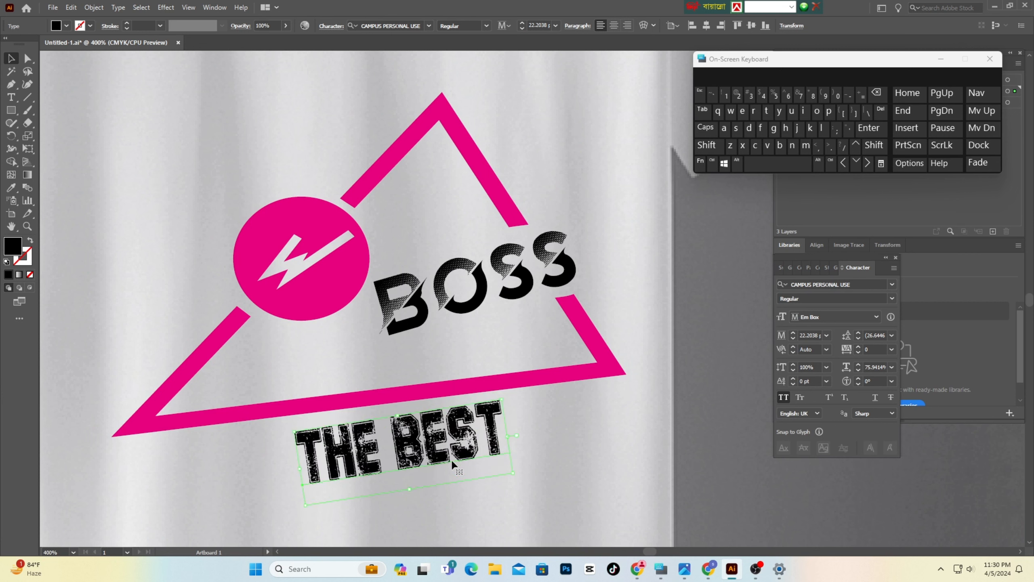
{"action": "left_click_drag", "start_coordinate": [455, 462], "coordinate": [420, 385]}
{"action": "left_click", "coordinate": [527, 400]}
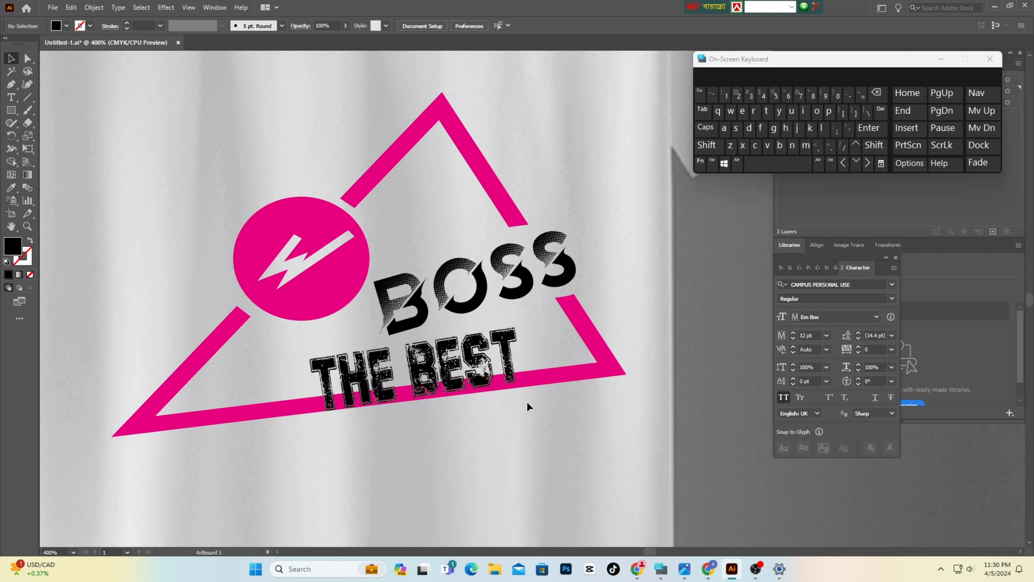
- Rotate the triangle slightly counterclockwise so its lower side rises more steeply behind THE BEST
{"action": "left_click", "coordinate": [480, 378]}
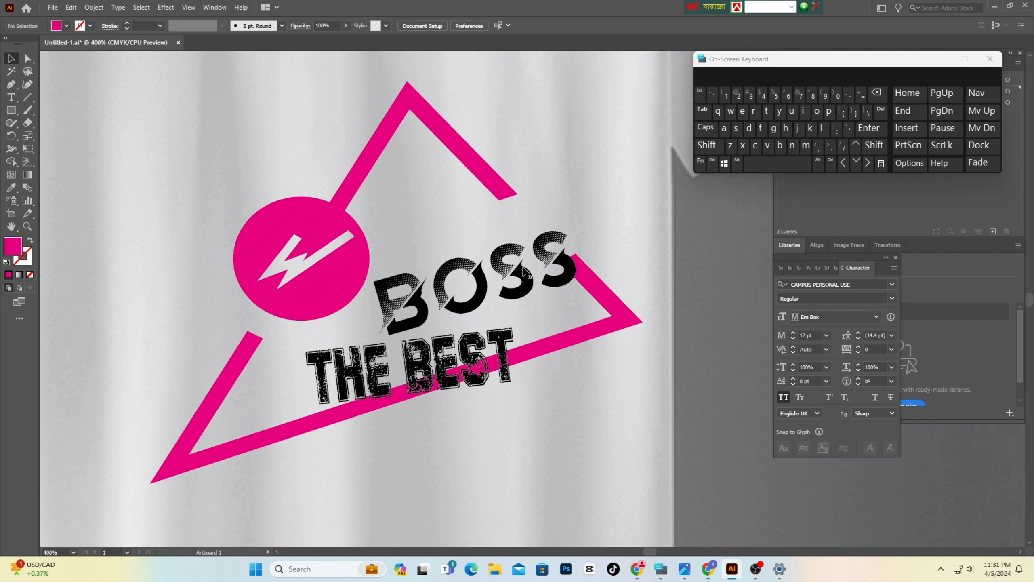
- Rotate BOSS counterclockwise to a steeper upward tilt and shift it slightly up across the gap in the triangle
{"action": "left_click", "coordinate": [525, 272]}
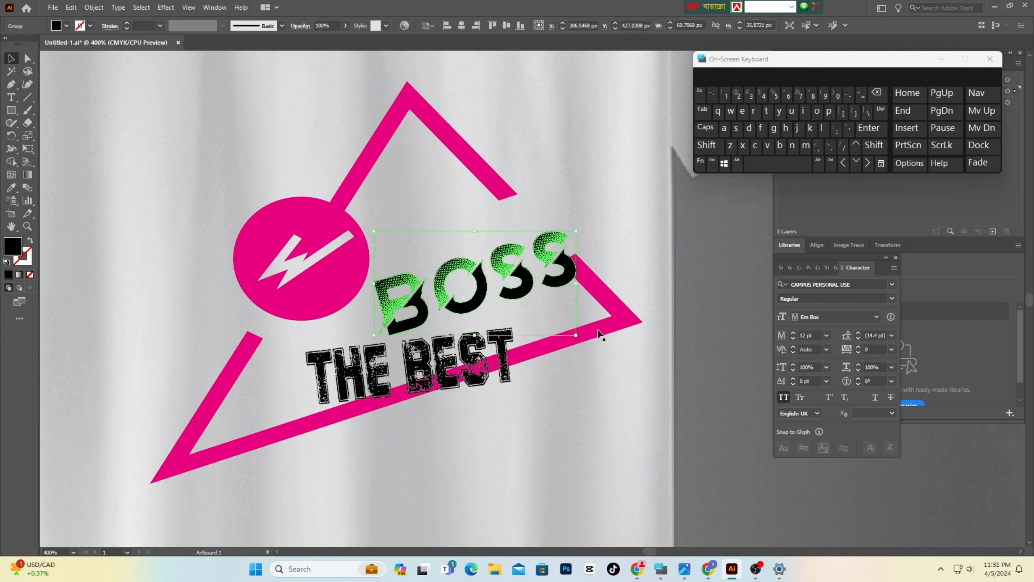
{"action": "left_click_drag", "start_coordinate": [582, 339], "coordinate": [595, 302]}
{"action": "left_click_drag", "start_coordinate": [482, 289], "coordinate": [505, 246]}
{"action": "left_click", "coordinate": [542, 299]}
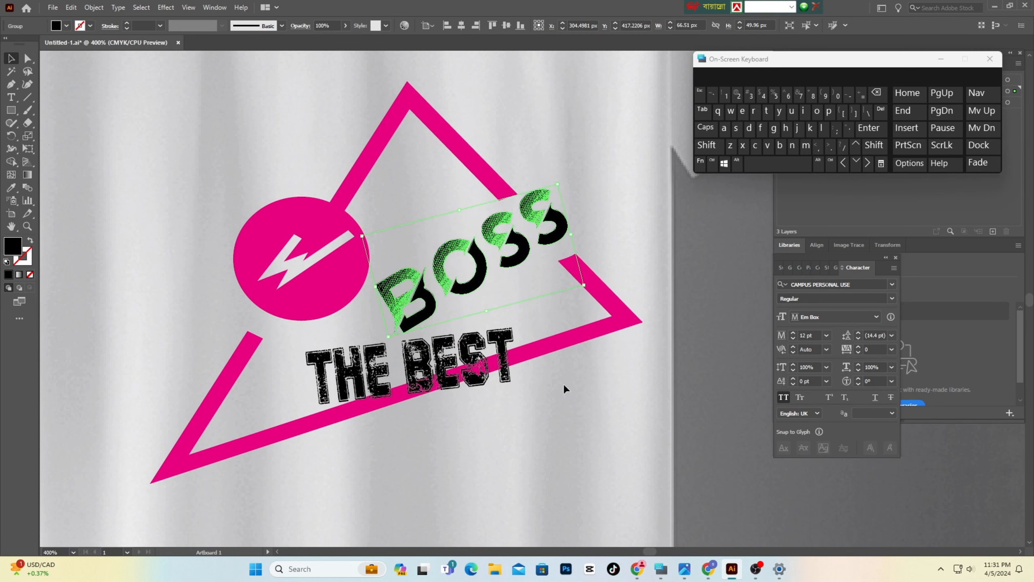
{"action": "left_click", "coordinate": [532, 394]}
- Tilt THE BEST more steeply upward and rotate the triangle to match, seating the lettering along its lower side
{"action": "left_click", "coordinate": [447, 364]}
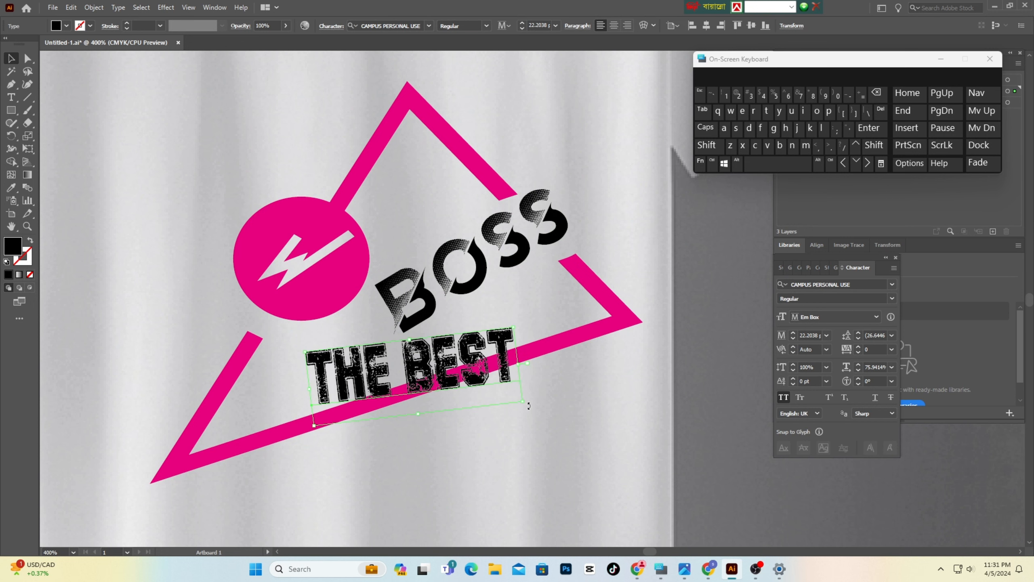
{"action": "left_click_drag", "start_coordinate": [528, 405], "coordinate": [560, 391]}
{"action": "left_click", "coordinate": [560, 389]}
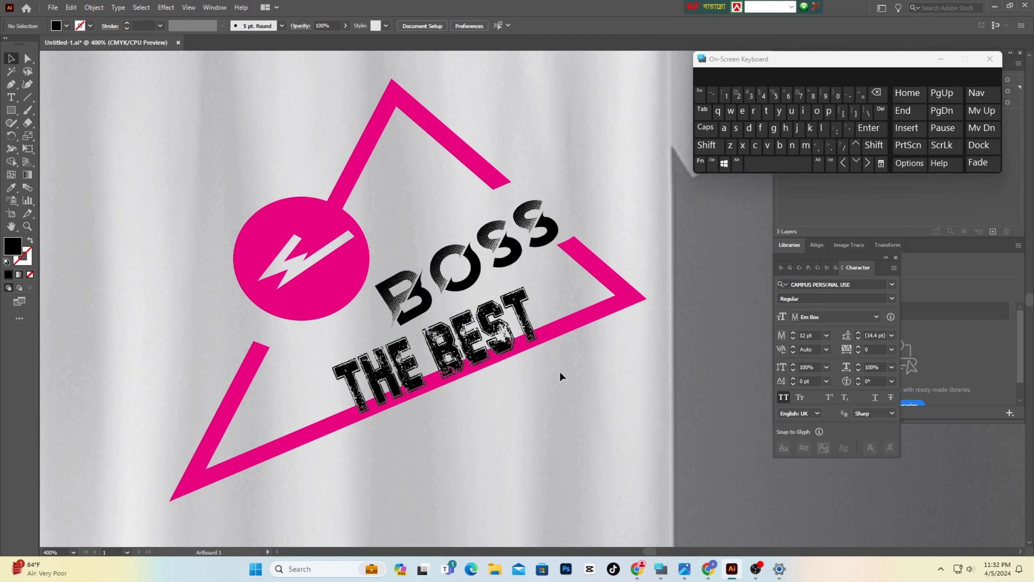
- Expand the THE BEST text into outlines with Object and Fill included
{"action": "scroll", "coordinate": [560, 372], "scroll_direction": "down", "scroll_amount": 1}
{"action": "scroll", "coordinate": [561, 371], "scroll_direction": "up", "scroll_amount": 1}
{"action": "left_click", "coordinate": [409, 373]}
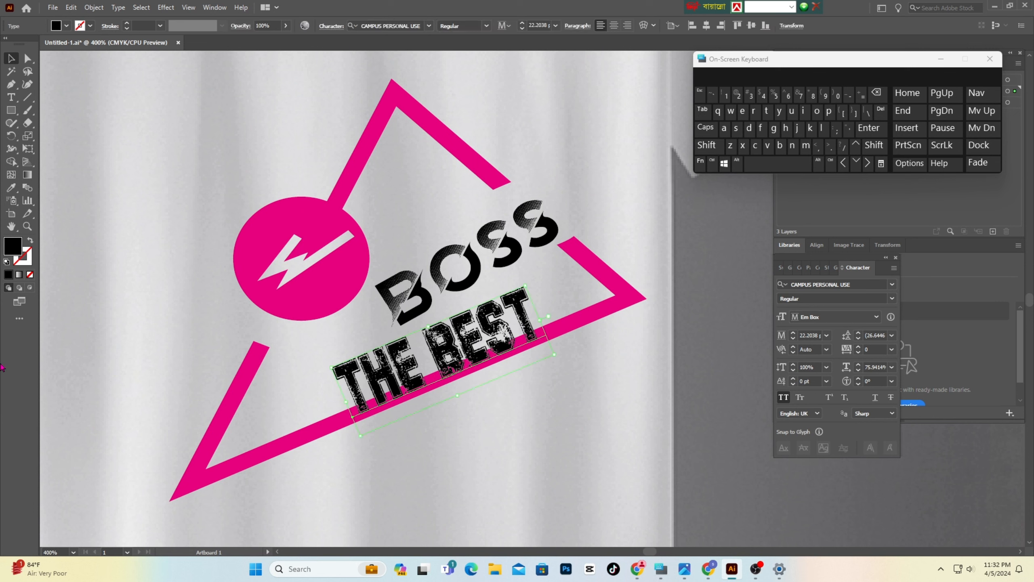
{"action": "left_click", "coordinate": [94, 8]}
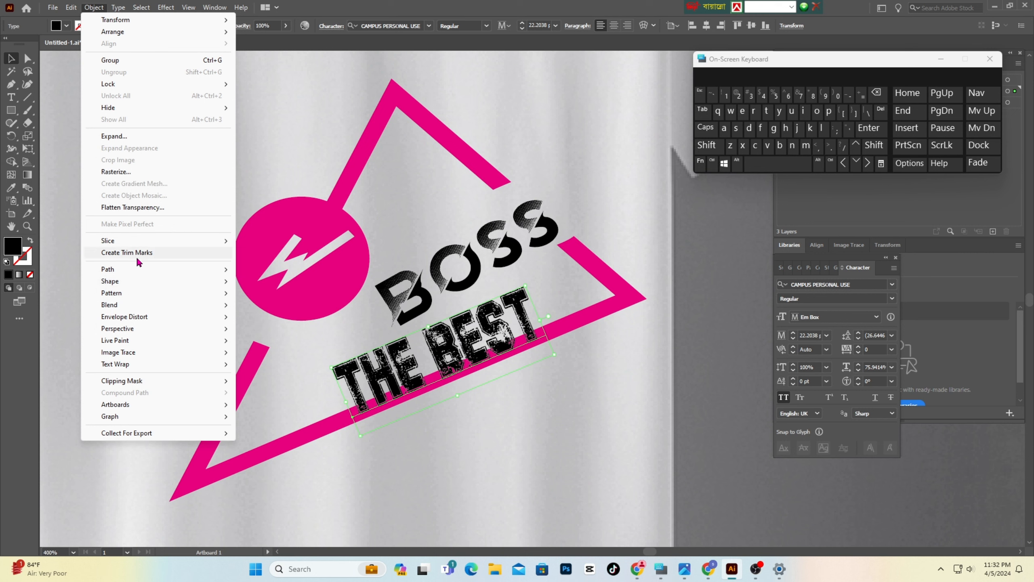
{"action": "left_click", "coordinate": [123, 137]}
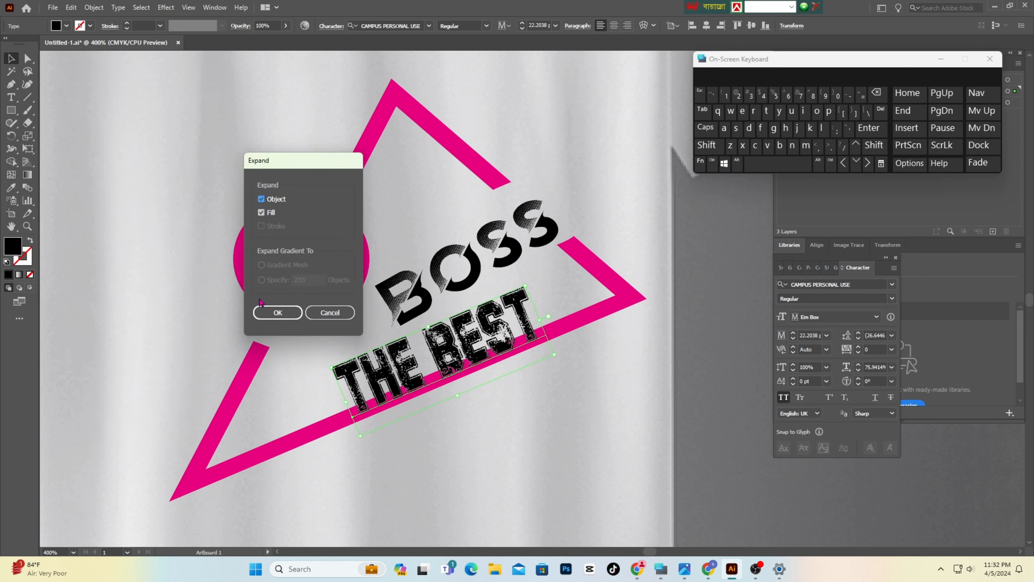
{"action": "left_click", "coordinate": [271, 310]}
{"action": "left_click", "coordinate": [574, 444]}
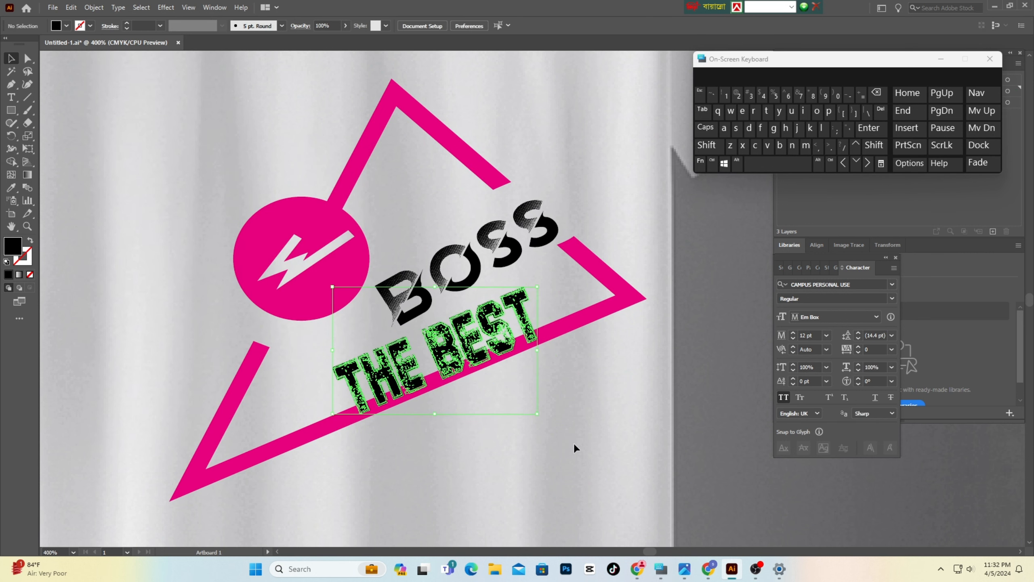
{"action": "scroll", "coordinate": [435, 435], "scroll_direction": "down", "scroll_amount": 1}
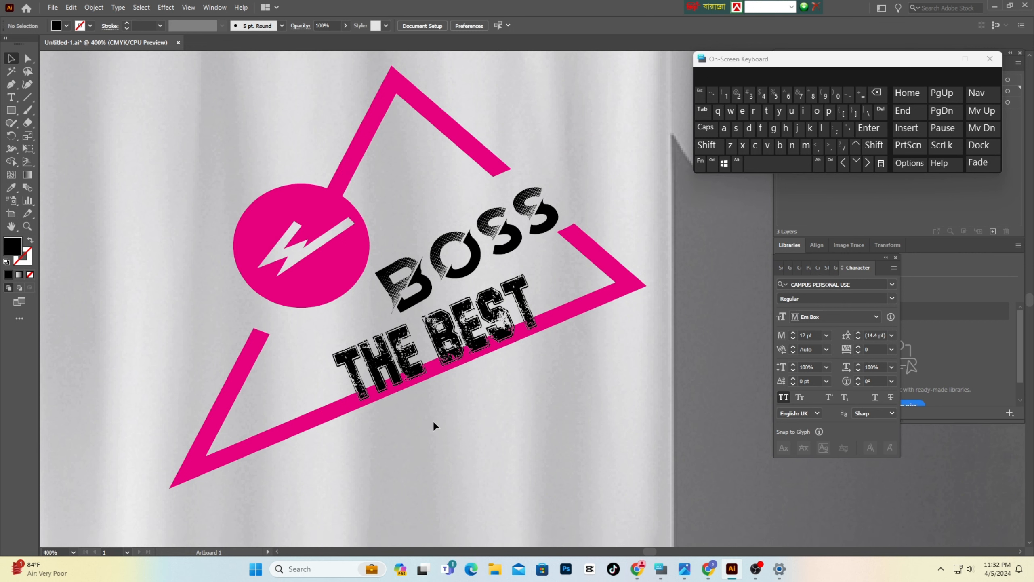
{"action": "left_click", "coordinate": [364, 403]}
{"action": "left_click", "coordinate": [462, 421]}
{"action": "scroll", "coordinate": [464, 420], "scroll_direction": "down", "scroll_amount": 2}
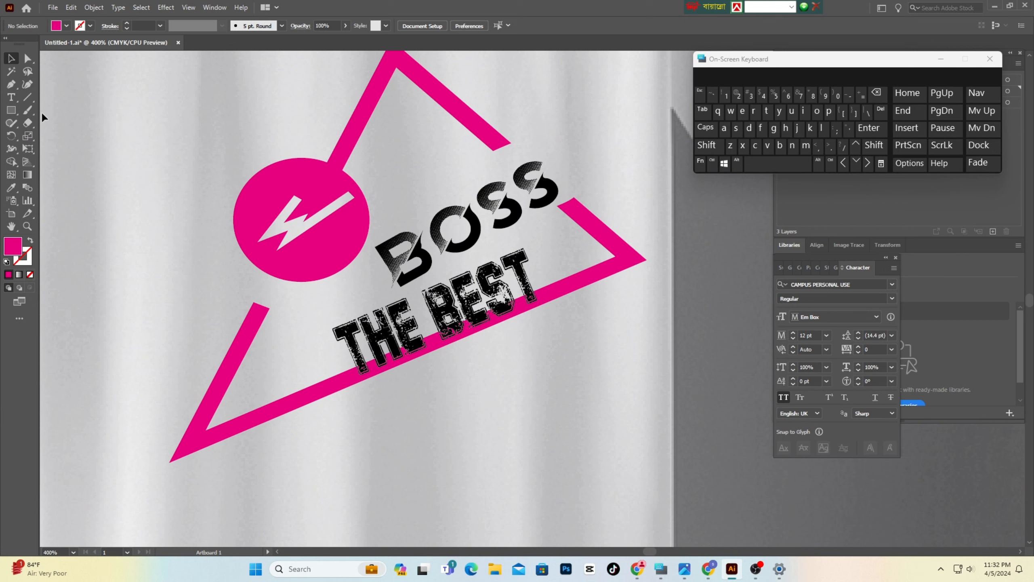
{"action": "left_click", "coordinate": [27, 127]}
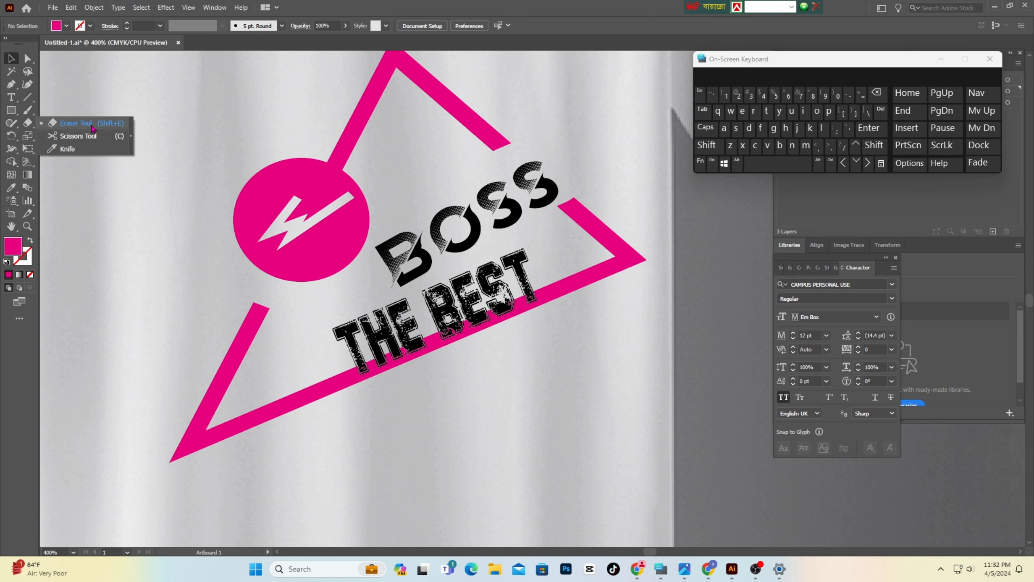
{"action": "left_click", "coordinate": [67, 129]}
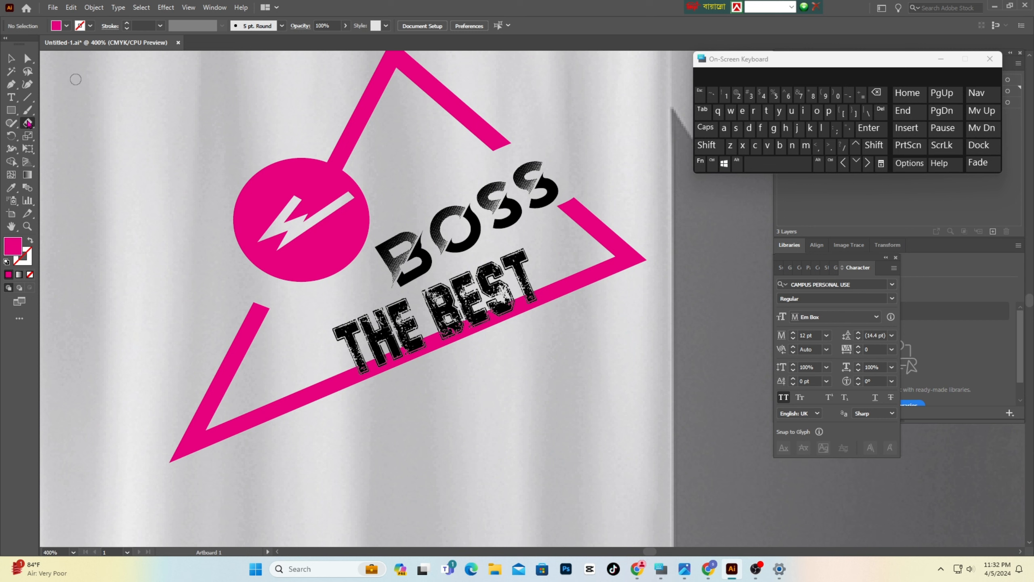
{"action": "left_click", "coordinate": [11, 58]}
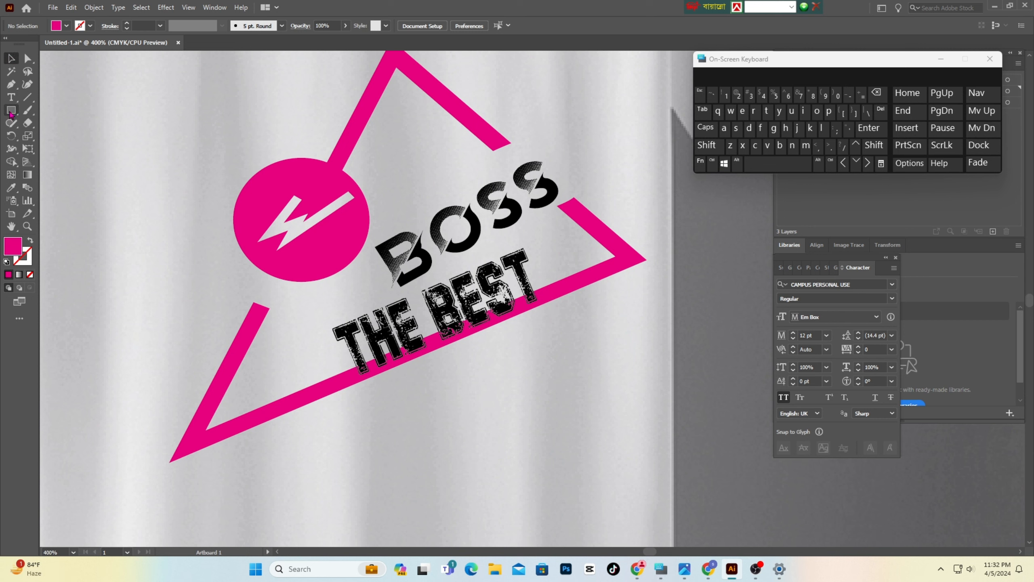
- Draw a narrow vertical rectangle about 3.7 by 25 px beside the artwork and fill it black
{"action": "left_click", "coordinate": [10, 113]}
{"action": "left_click_drag", "start_coordinate": [85, 256], "coordinate": [84, 256]}
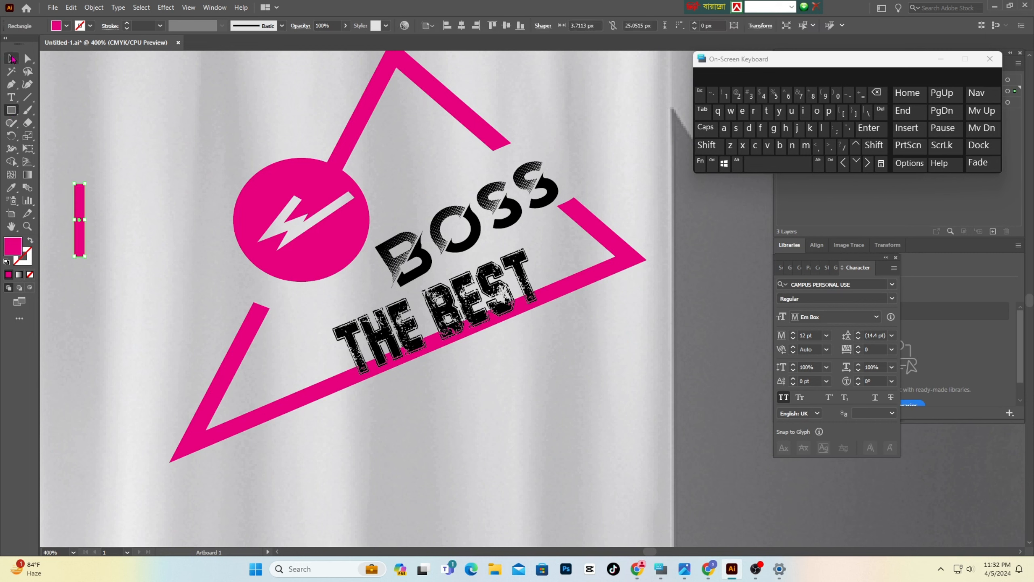
{"action": "left_click", "coordinate": [66, 26]}
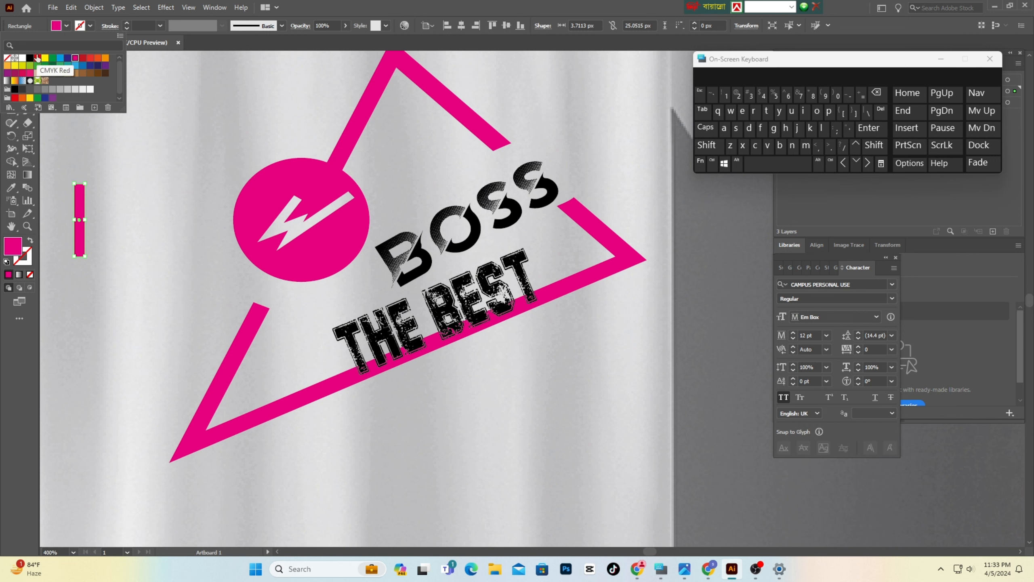
{"action": "left_click", "coordinate": [32, 60]}
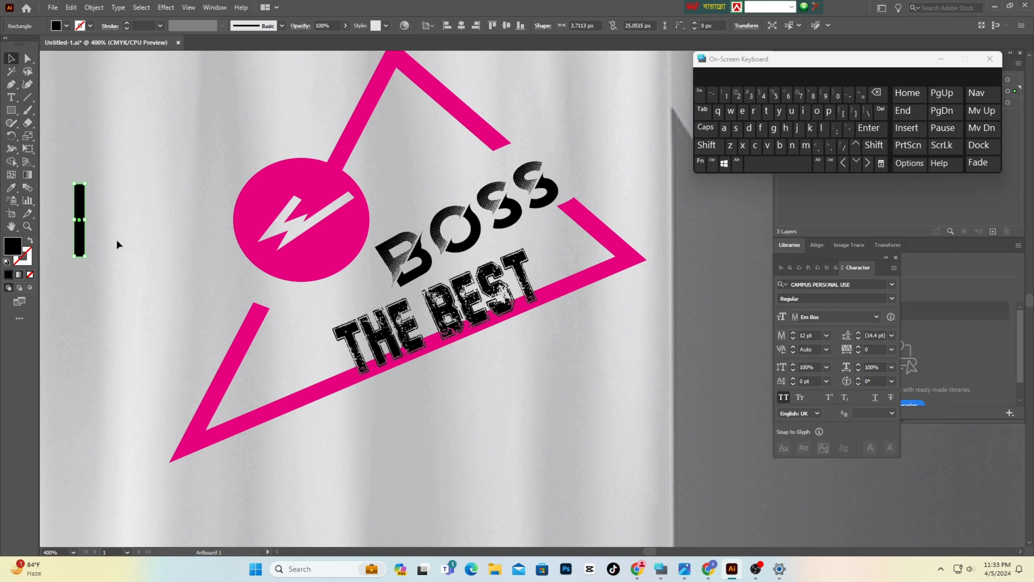
{"action": "left_click", "coordinate": [99, 234]}
- Move the black bar across the triangle's lower side just after the T of BEST and tilt it slightly clockwise
{"action": "left_click_drag", "start_coordinate": [80, 234], "coordinate": [193, 351]}
{"action": "left_click_drag", "start_coordinate": [591, 396], "coordinate": [577, 354]}
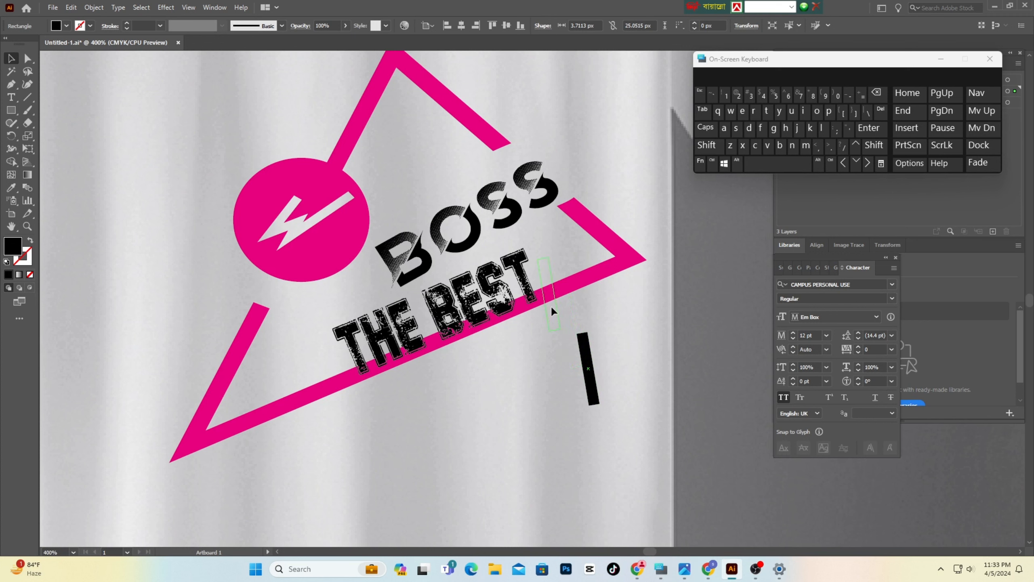
{"action": "mouse_move", "coordinate": [556, 302]}
{"action": "left_mouse_down"}
{"action": "mouse_move", "coordinate": [574, 324]}
{"action": "mouse_move", "coordinate": [553, 334]}
{"action": "mouse_move", "coordinate": [546, 312]}
{"action": "left_mouse_up"}
{"action": "left_click", "coordinate": [561, 315]}
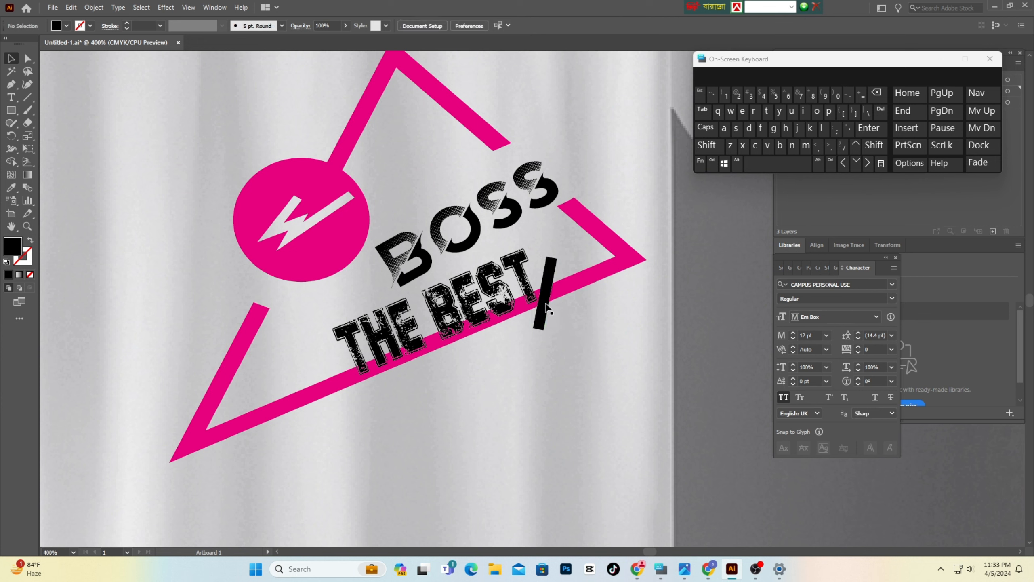
- Duplicate the black bar and place the copy, tilted counterclockwise, across the triangle's lower side at the start of THE BEST
{"action": "left_click", "coordinate": [547, 309]}
{"action": "left_click", "coordinate": [70, 7]}
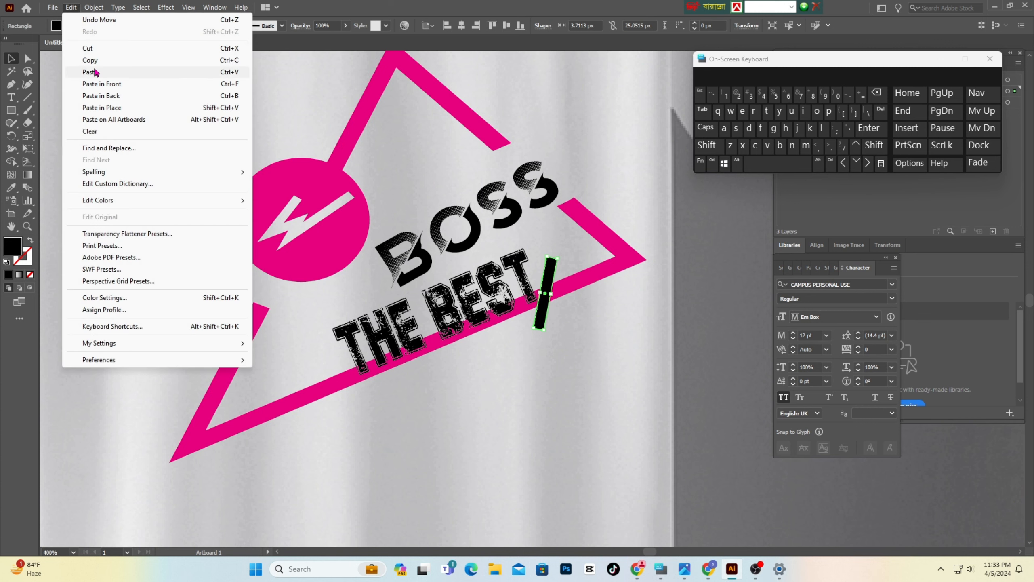
{"action": "left_click", "coordinate": [97, 62]}
{"action": "left_click", "coordinate": [70, 7]}
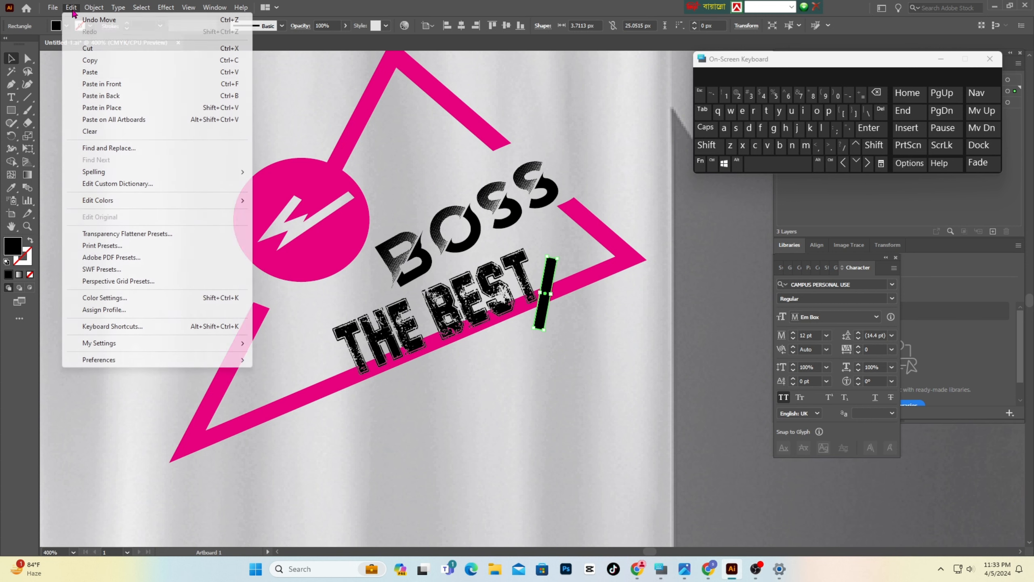
{"action": "left_click", "coordinate": [90, 72]}
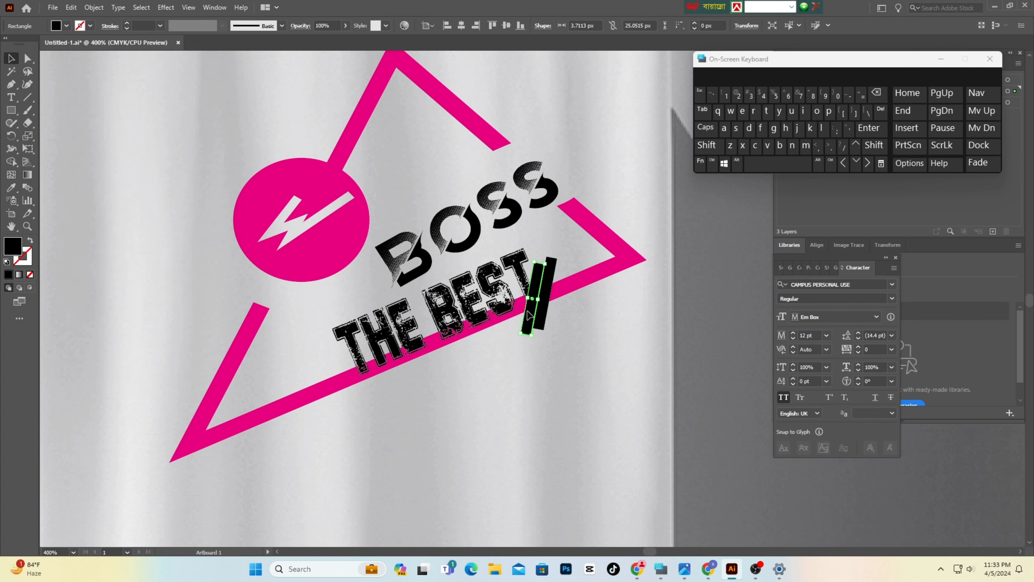
{"action": "left_click_drag", "start_coordinate": [529, 316], "coordinate": [391, 465]}
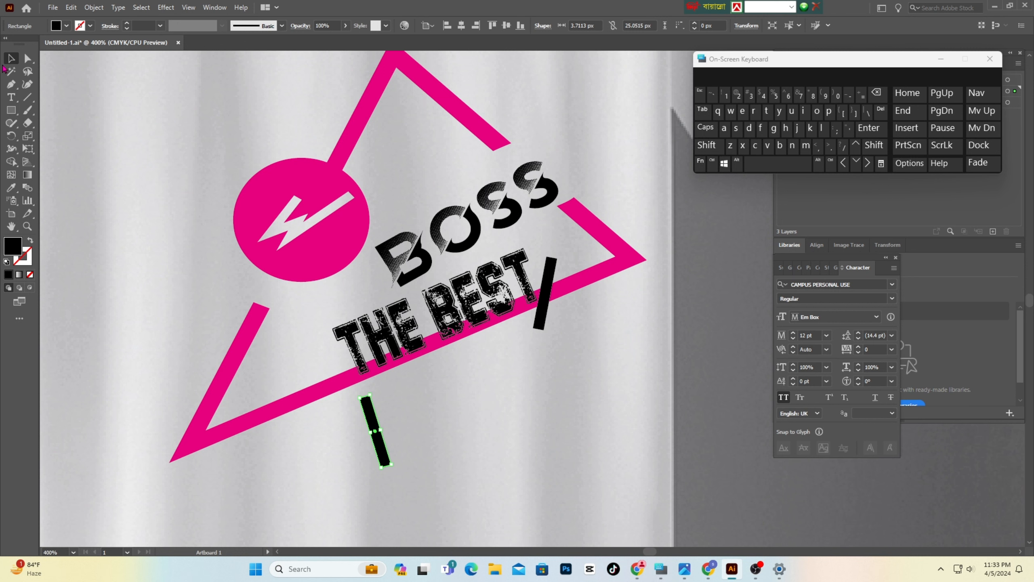
{"action": "left_click", "coordinate": [500, 455]}
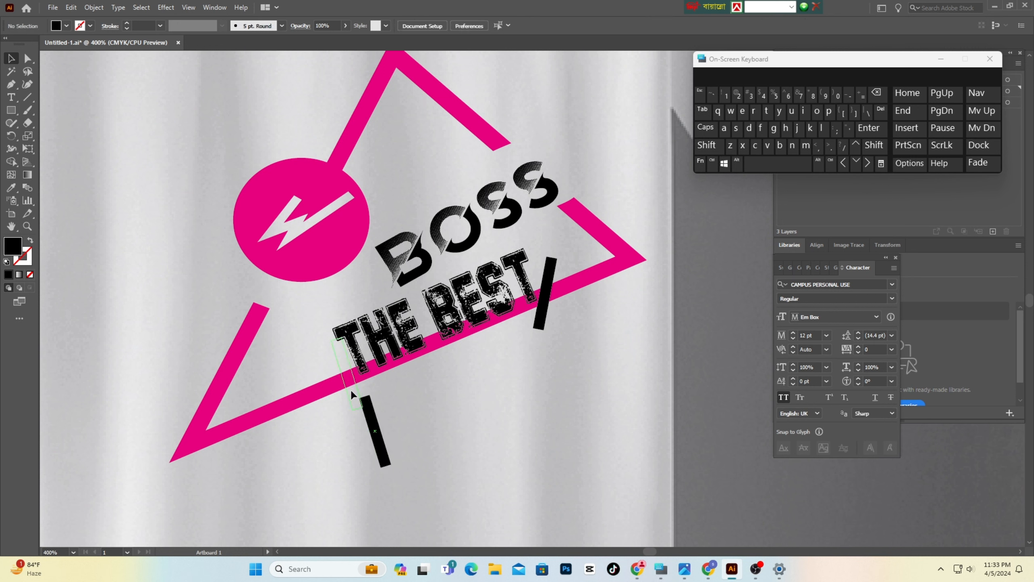
{"action": "left_click_drag", "start_coordinate": [358, 402], "coordinate": [376, 426]}
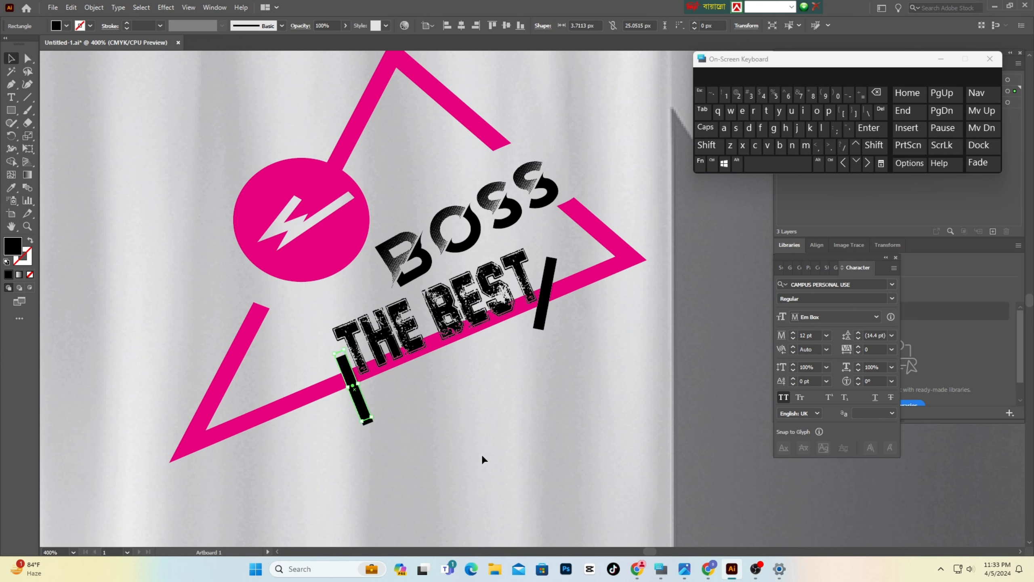
{"action": "left_click", "coordinate": [546, 405]}
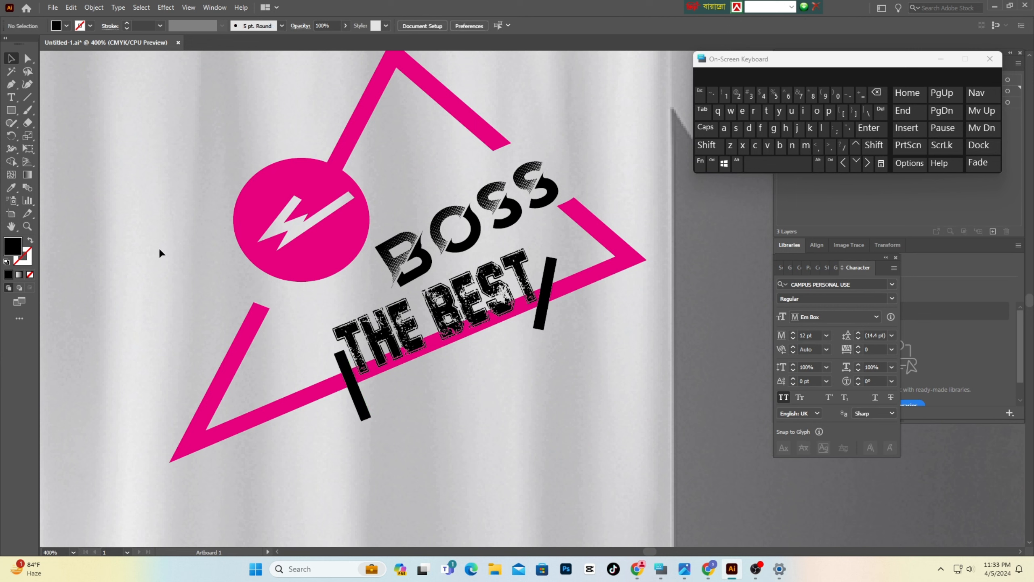
- Select the whole artwork and erase both black bars with the Shape Builder, cutting gaps in the triangle's lower side
{"action": "left_click_drag", "start_coordinate": [159, 253], "coordinate": [652, 470]}
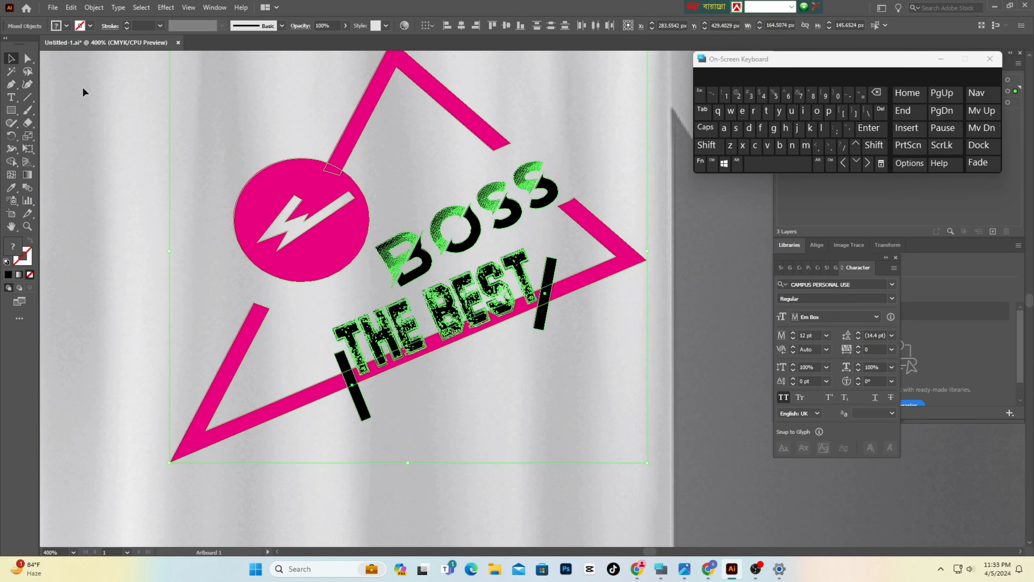
{"action": "left_click", "coordinate": [11, 163]}
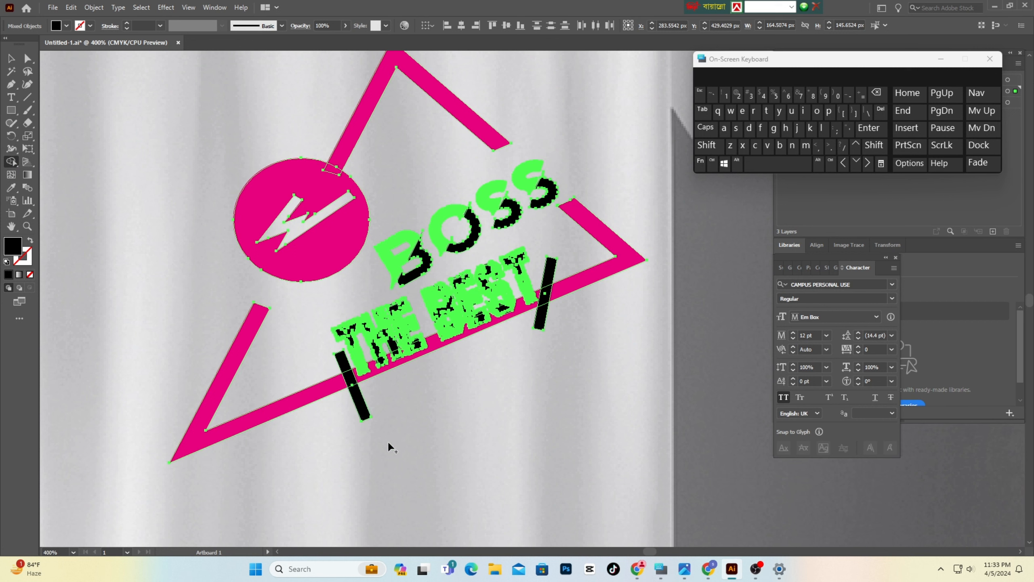
{"action": "key", "text": "alt"}
{"action": "left_click_drag", "start_coordinate": [360, 399], "coordinate": [340, 357]}
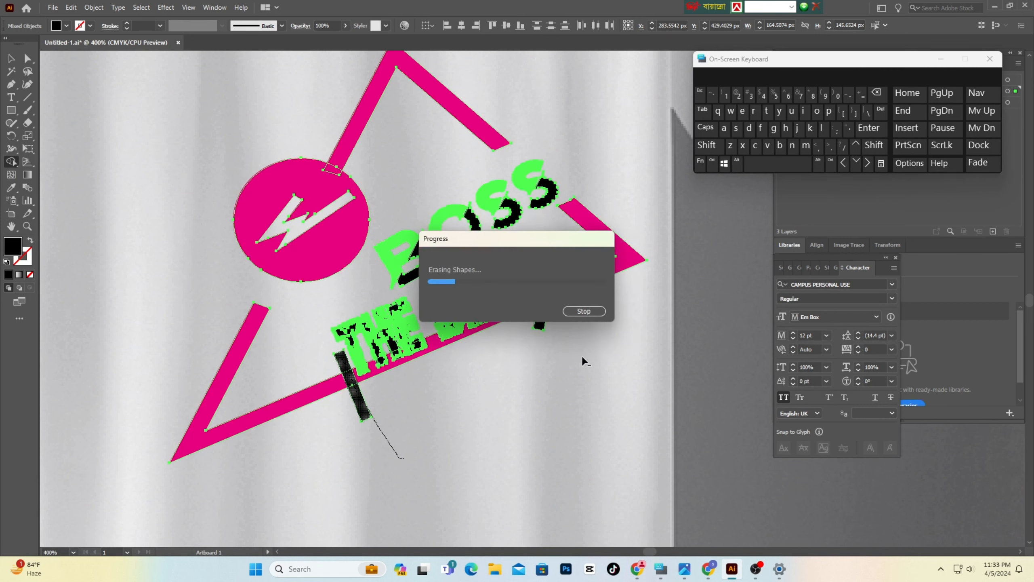
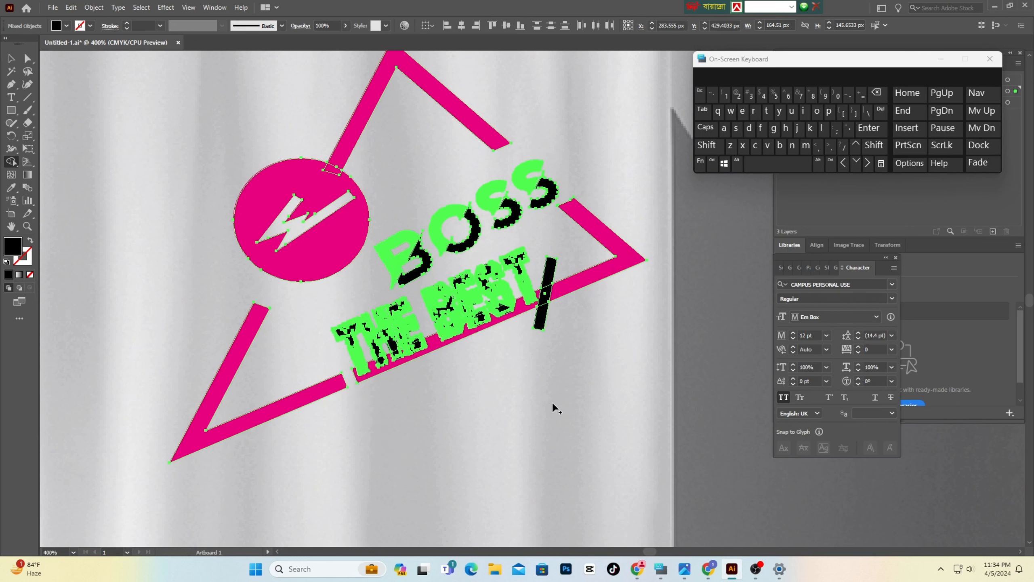
{"action": "key", "text": "alt"}
{"action": "left_click_drag", "start_coordinate": [540, 322], "coordinate": [551, 262]}
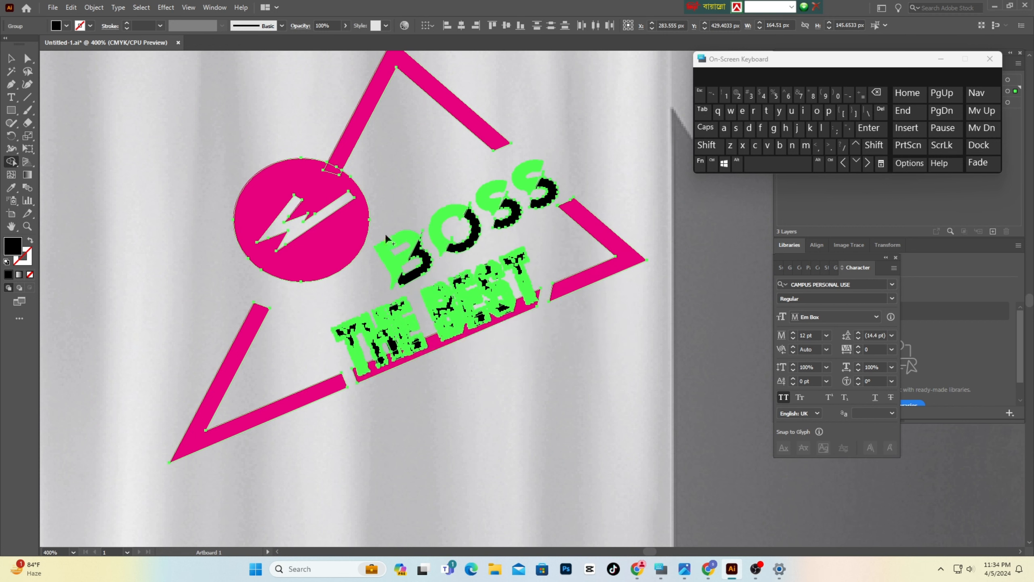
{"action": "left_click", "coordinate": [11, 58]}
{"action": "left_click", "coordinate": [706, 433]}
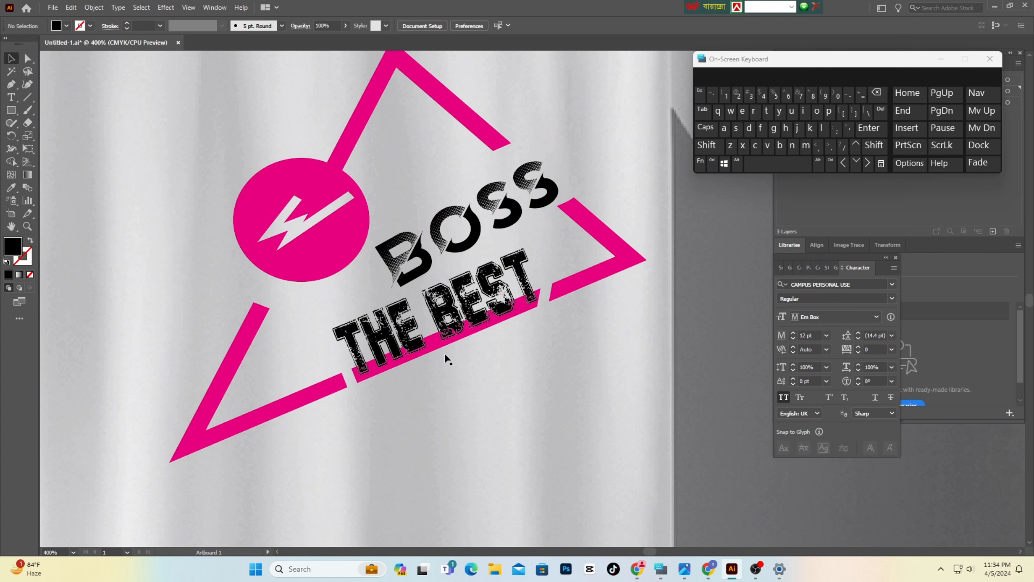
- Remove the magenta segment beneath THE BEST between the two gaps with the Shape Builder
{"action": "scroll", "coordinate": [453, 394], "scroll_direction": "up", "scroll_amount": 2}
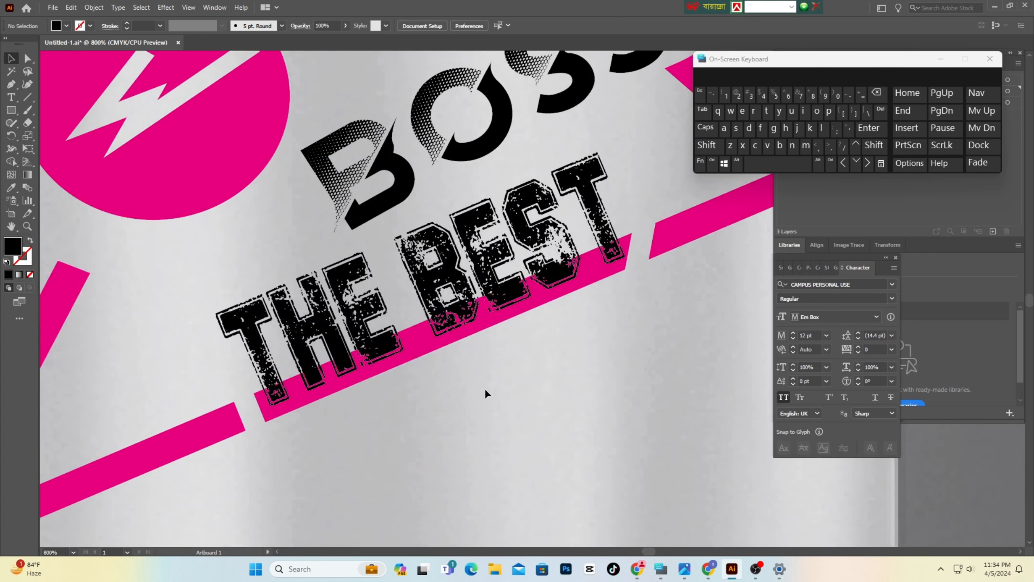
{"action": "scroll", "coordinate": [486, 392], "scroll_direction": "up", "scroll_amount": 1}
{"action": "left_click", "coordinate": [427, 373]}
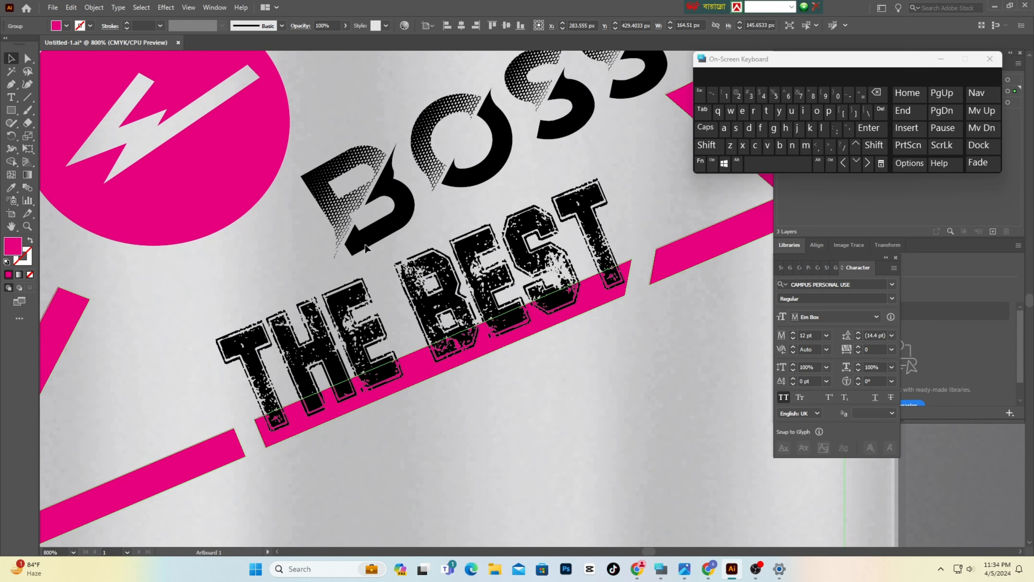
{"action": "left_click", "coordinate": [11, 163]}
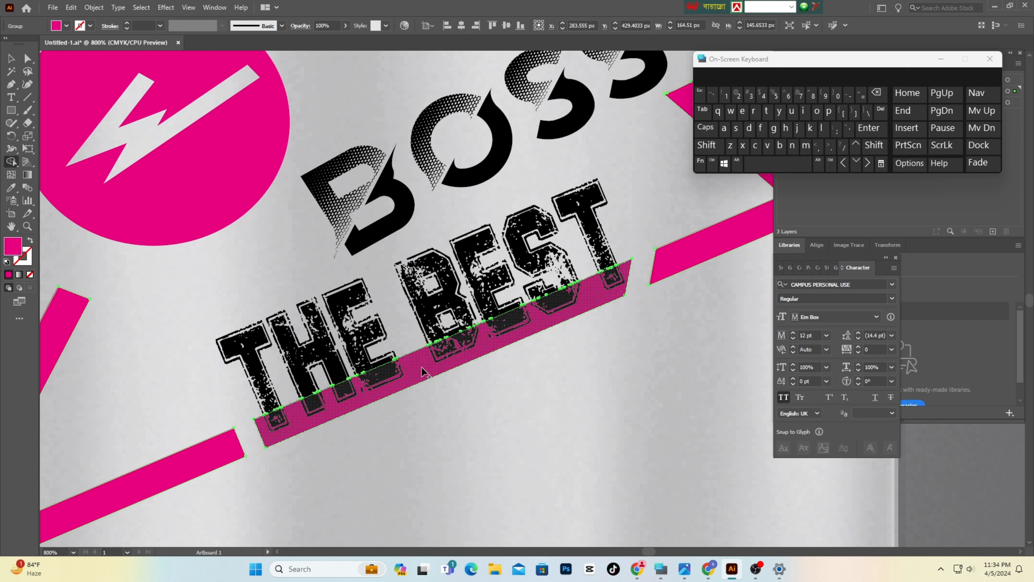
{"action": "mouse_move", "coordinate": [473, 457]}
{"action": "left_mouse_down"}
{"action": "mouse_move", "coordinate": [425, 369]}
{"action": "mouse_move", "coordinate": [379, 387]}
{"action": "left_mouse_up"}
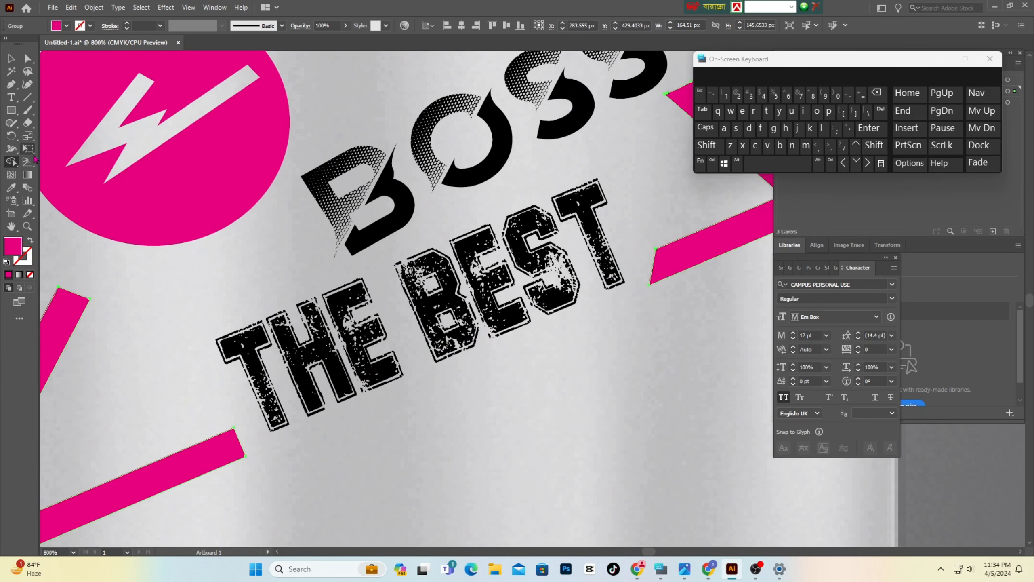
- Move the magenta circle emblem slightly down and left to center it in the gap on the triangle's left side
{"action": "left_click", "coordinate": [11, 58]}
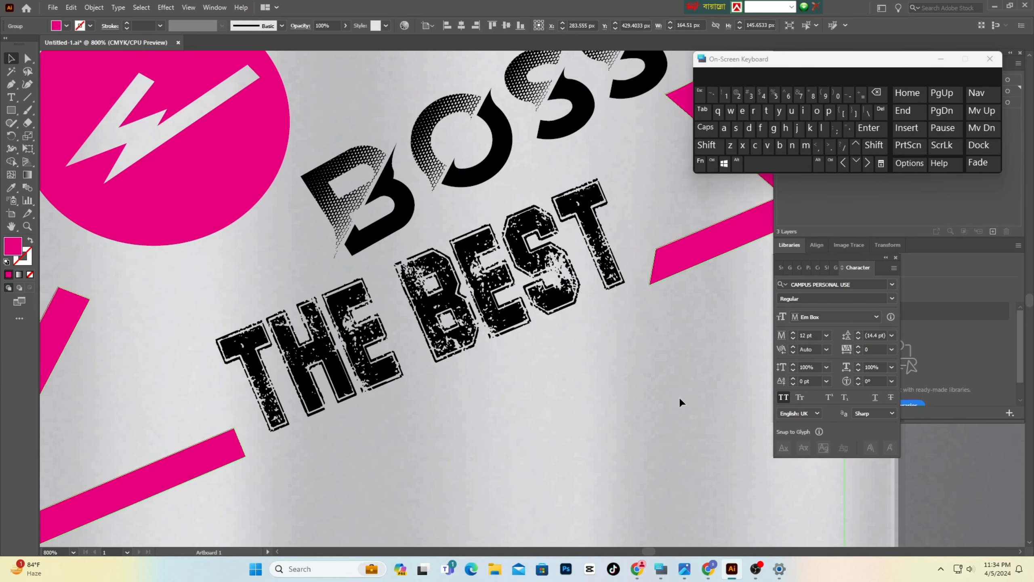
{"action": "left_click", "coordinate": [679, 399]}
{"action": "scroll", "coordinate": [579, 339], "scroll_direction": "down", "scroll_amount": 3}
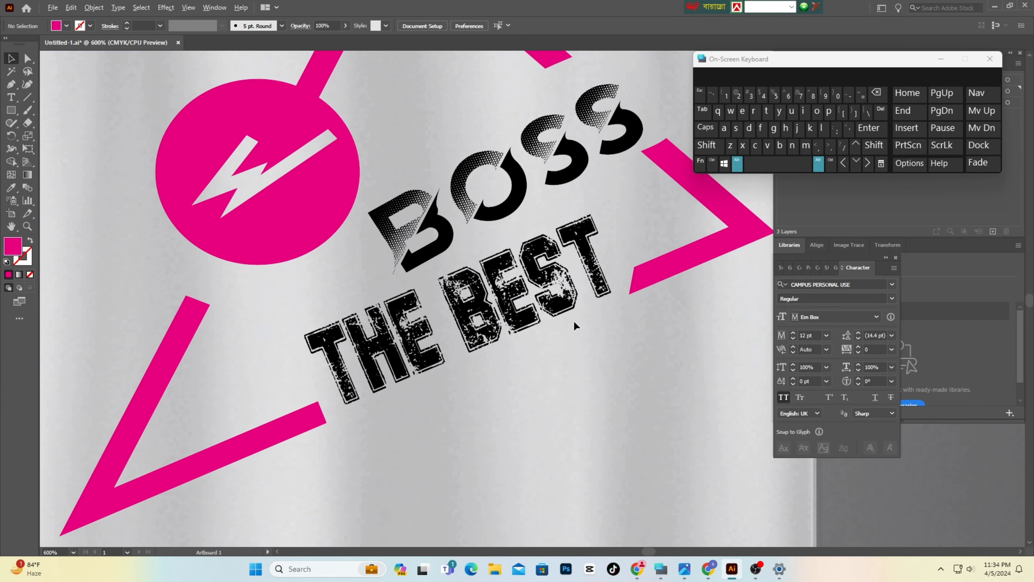
{"action": "scroll", "coordinate": [661, 389], "scroll_direction": "up", "scroll_amount": 1}
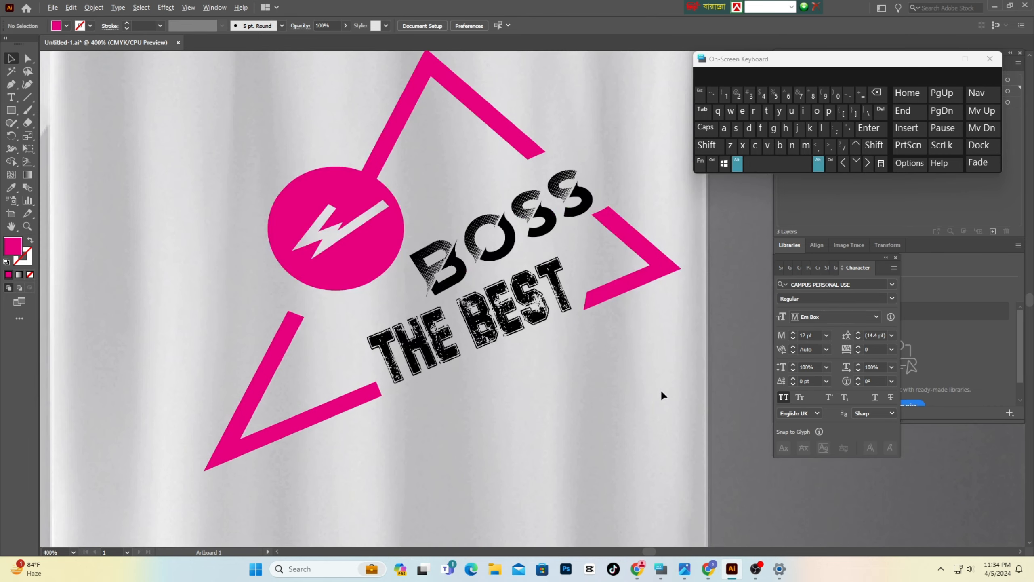
{"action": "scroll", "coordinate": [604, 328], "scroll_direction": "up", "scroll_amount": 1}
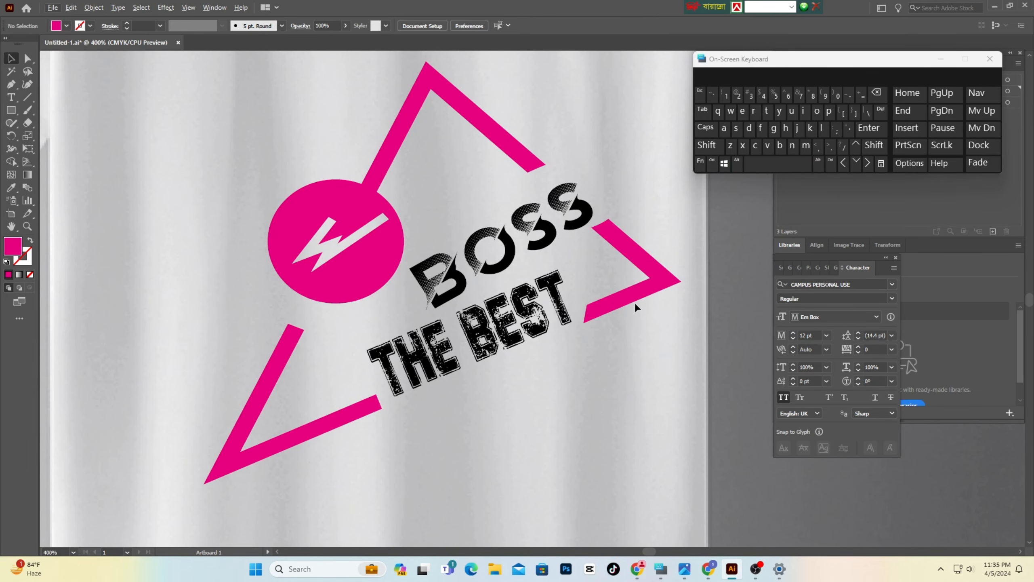
{"action": "left_click", "coordinate": [385, 259]}
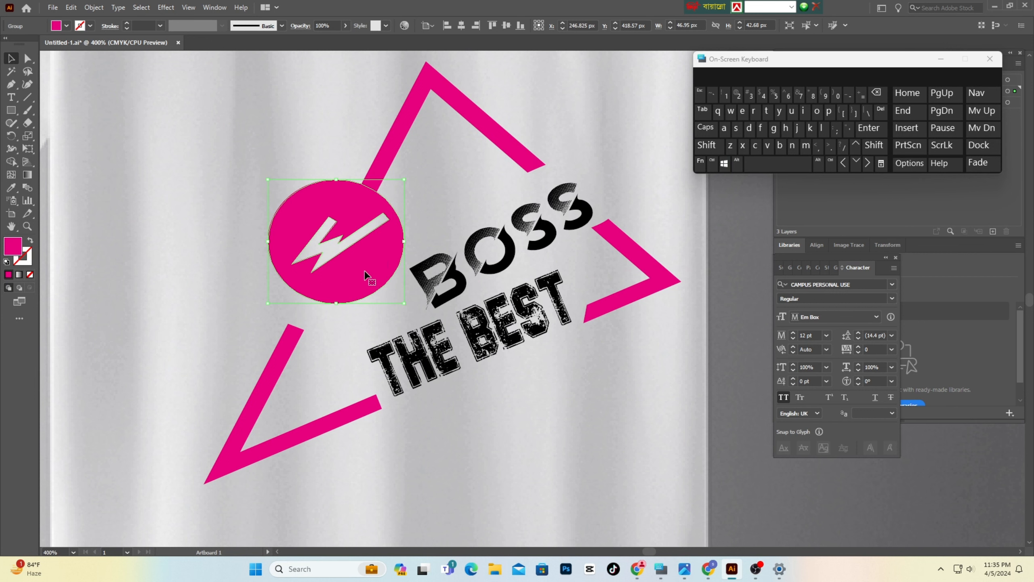
{"action": "mouse_move", "coordinate": [362, 275]}
{"action": "left_mouse_down"}
{"action": "mouse_move", "coordinate": [355, 288]}
{"action": "mouse_move", "coordinate": [364, 277]}
{"action": "left_mouse_up"}
{"action": "left_click", "coordinate": [554, 420]}
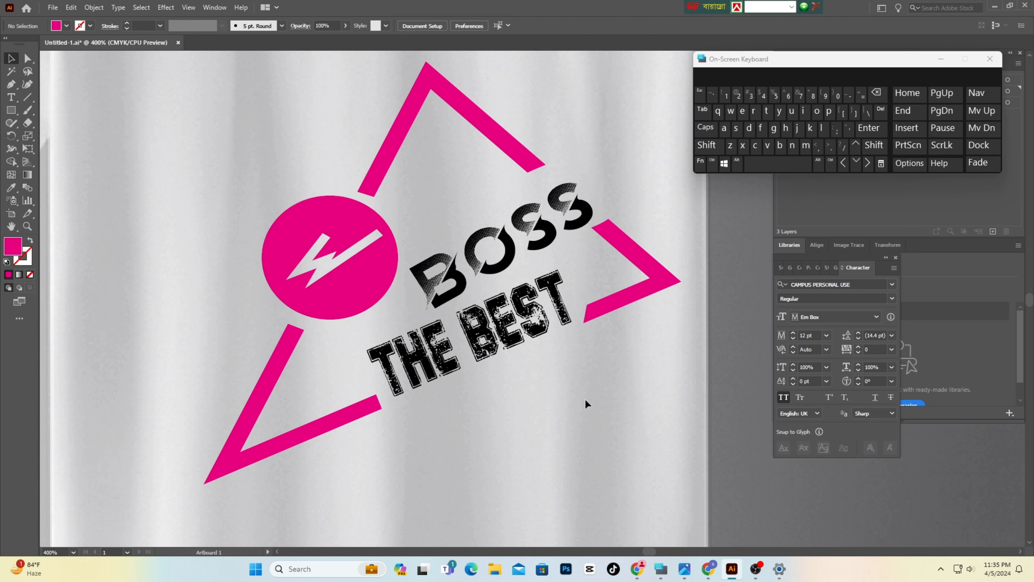
- Shift the BOSS lettering slightly left, closer to the circle emblem, and fine-tune its tilt above THE BEST
{"action": "scroll", "coordinate": [586, 402], "scroll_direction": "up", "scroll_amount": 3}
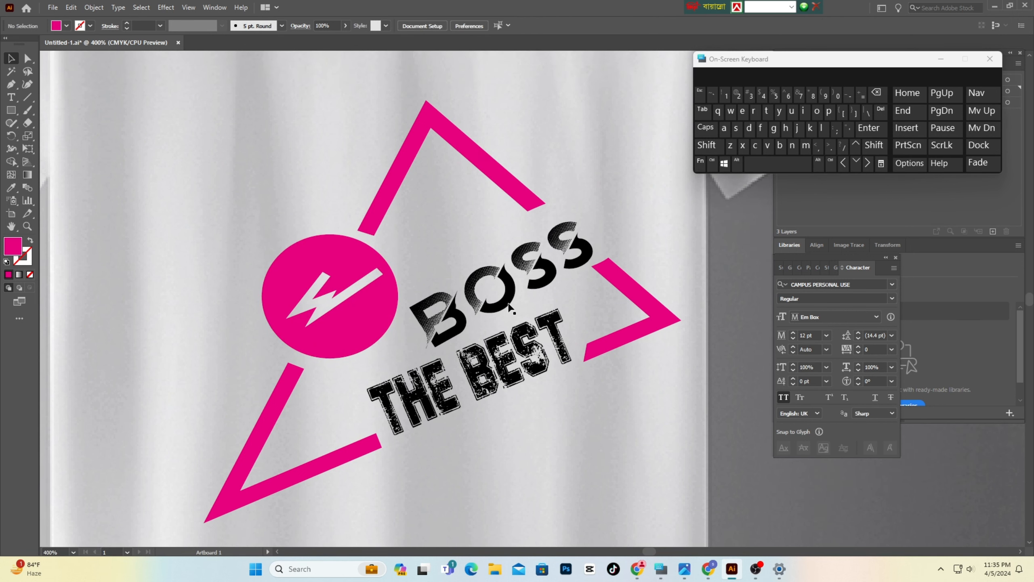
{"action": "left_click", "coordinate": [495, 306]}
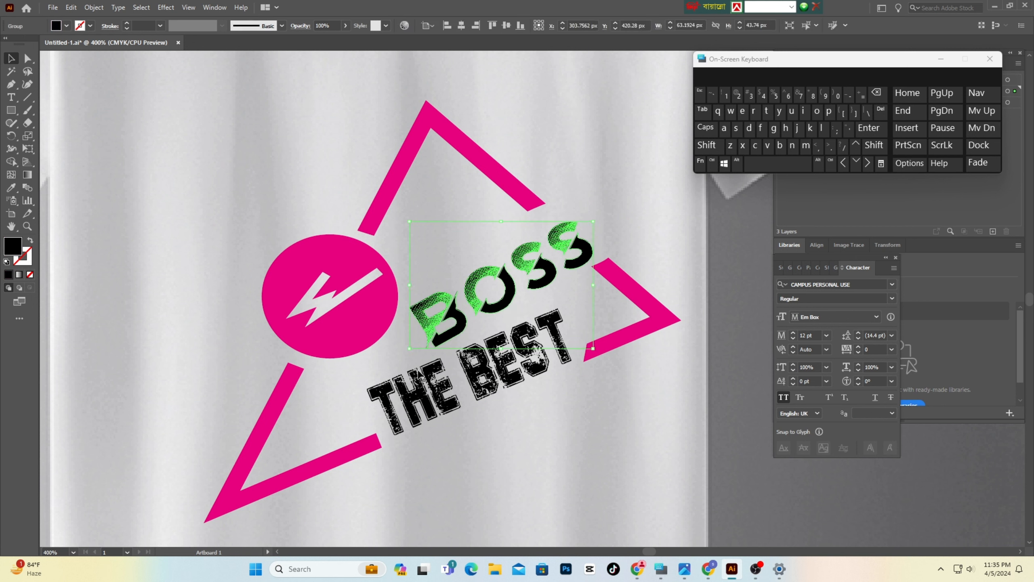
{"action": "left_click_drag", "start_coordinate": [408, 355], "coordinate": [400, 354]}
{"action": "left_click", "coordinate": [624, 445]}
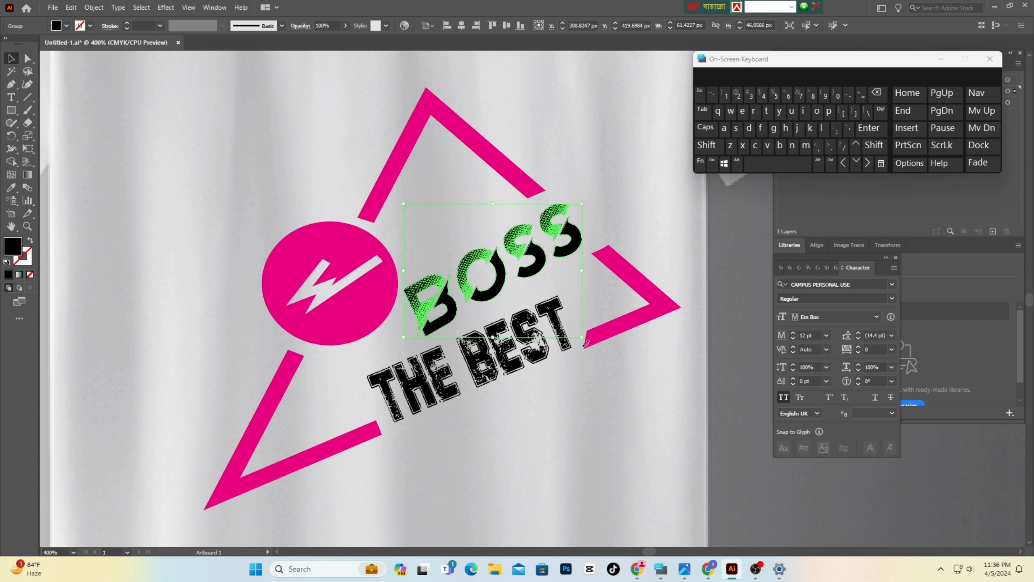
{"action": "left_click_drag", "start_coordinate": [584, 343], "coordinate": [578, 346]}
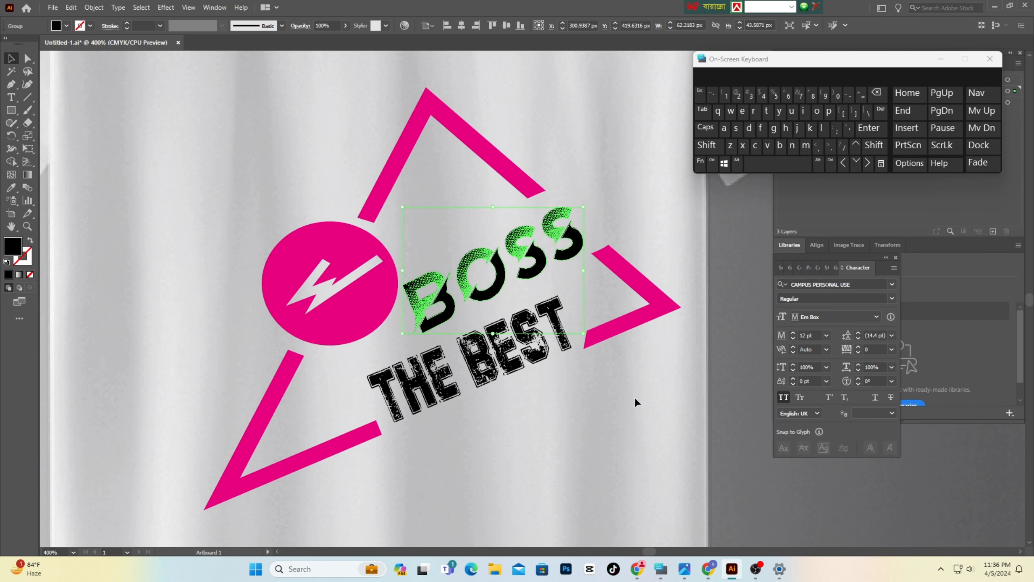
{"action": "left_click", "coordinate": [634, 396]}
- Stretch the BOSS lettering slightly taller and make a small final tilt adjustment between the circle and the triangle's right side
{"action": "left_click", "coordinate": [540, 261]}
{"action": "left_click_drag", "start_coordinate": [582, 207], "coordinate": [583, 202]}
{"action": "left_click", "coordinate": [641, 400]}
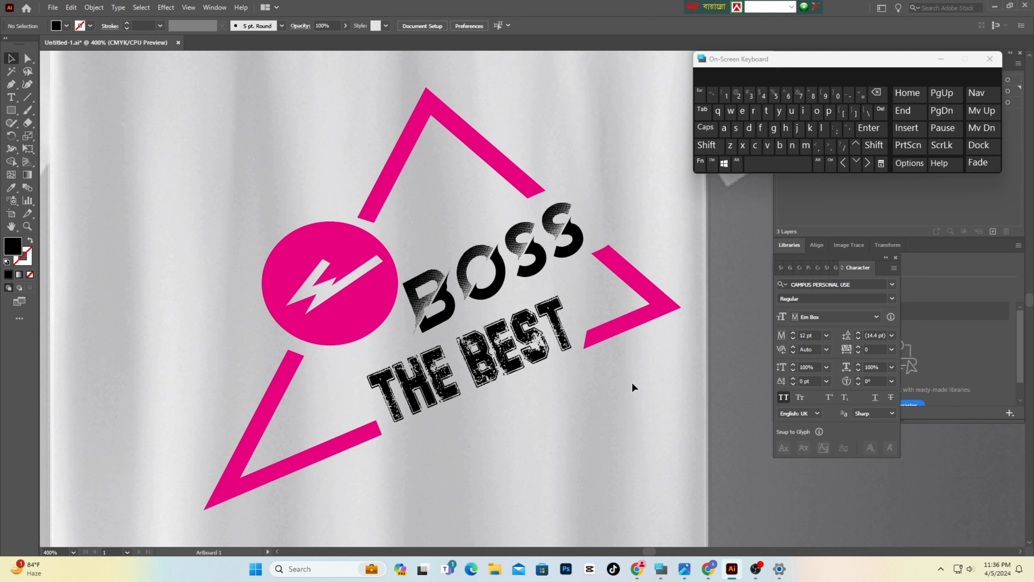
{"action": "scroll", "coordinate": [626, 381], "scroll_direction": "down", "scroll_amount": 2}
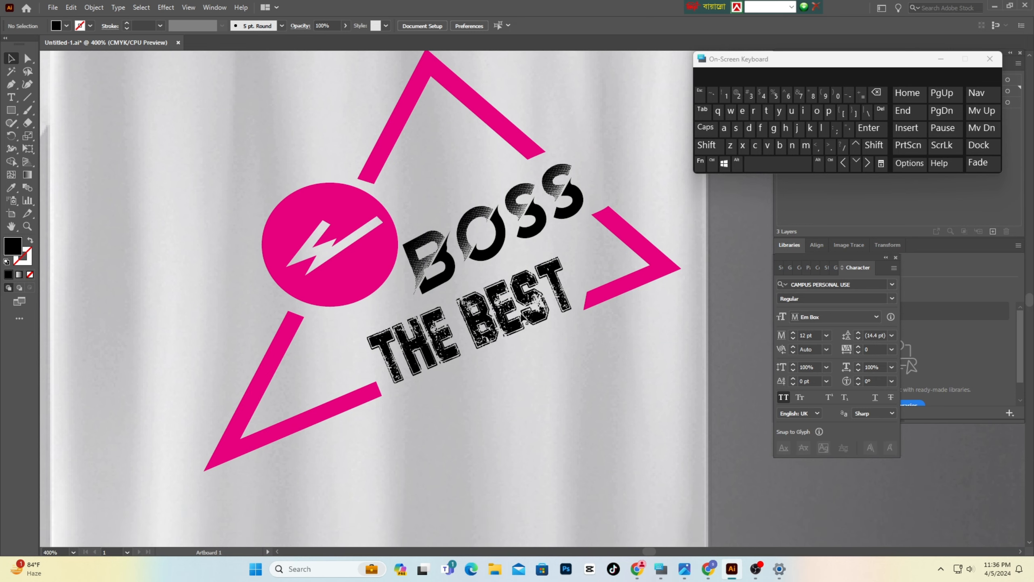
{"action": "left_click", "coordinate": [543, 223]}
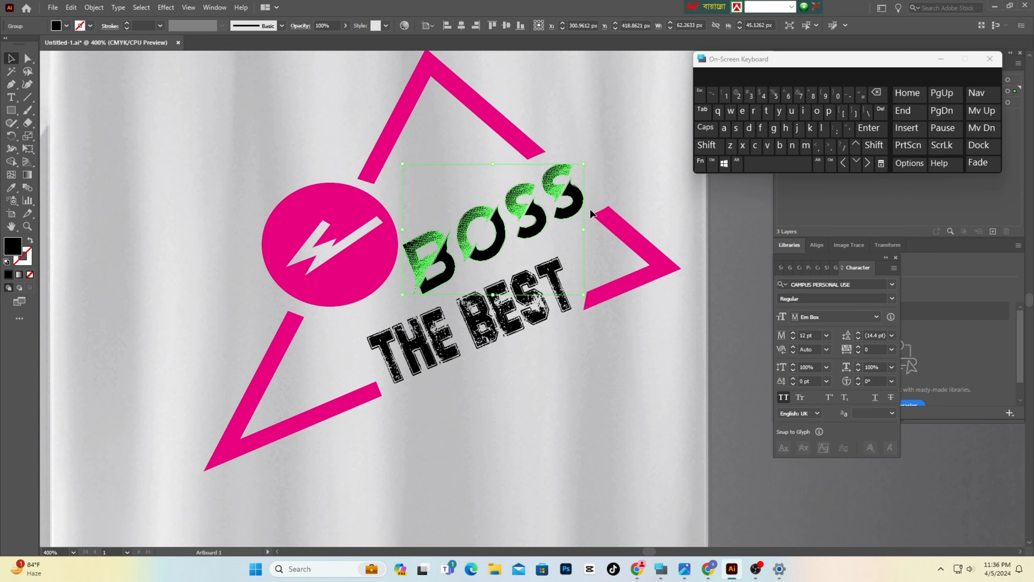
{"action": "left_click_drag", "start_coordinate": [589, 162], "coordinate": [592, 165]}
{"action": "left_click", "coordinate": [610, 378]}
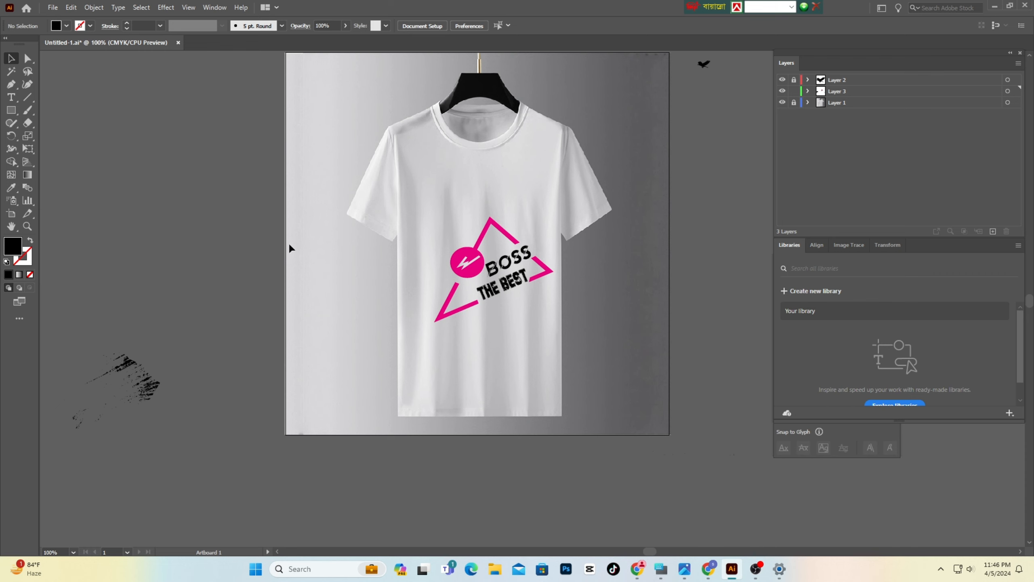
- Place the linked image grunge_detailed_background.jpg from the Grapic folder into the document
{"action": "left_click", "coordinate": [47, 8]}
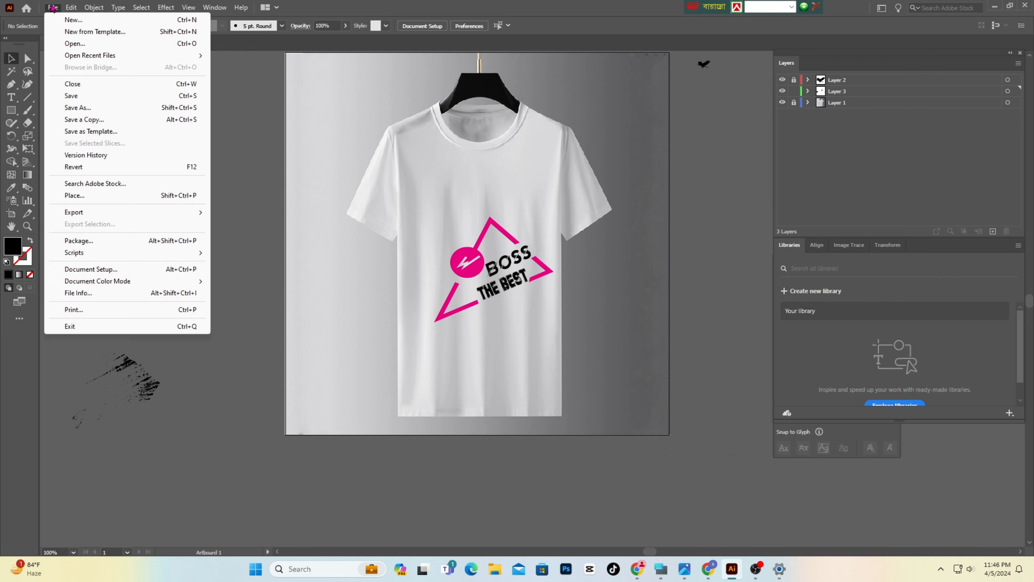
{"action": "left_click", "coordinate": [75, 196]}
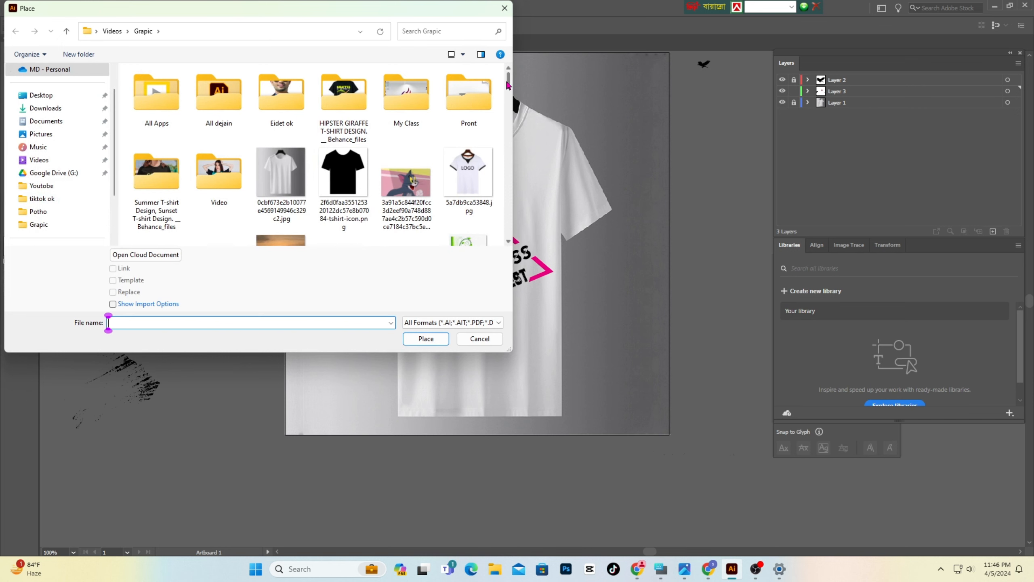
{"action": "left_click_drag", "start_coordinate": [509, 84], "coordinate": [511, 168]}
{"action": "left_click", "coordinate": [357, 171]}
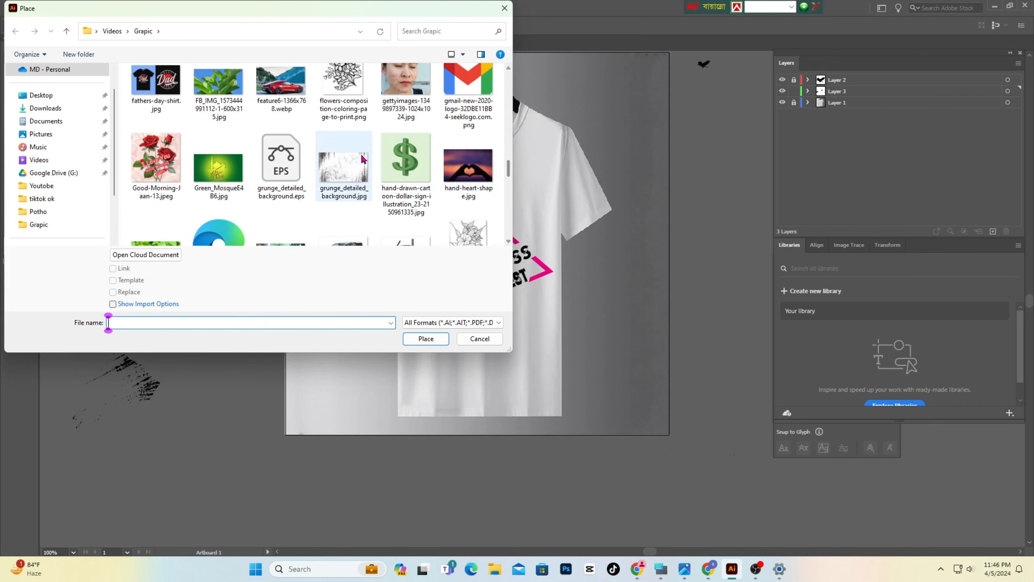
{"action": "left_click", "coordinate": [425, 339]}
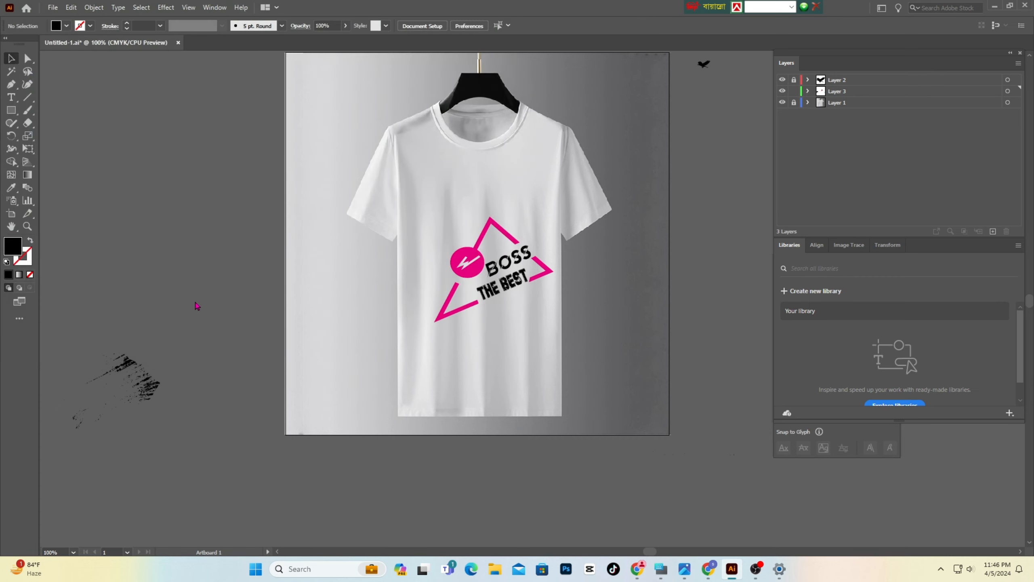
{"action": "left_click", "coordinate": [134, 228]}
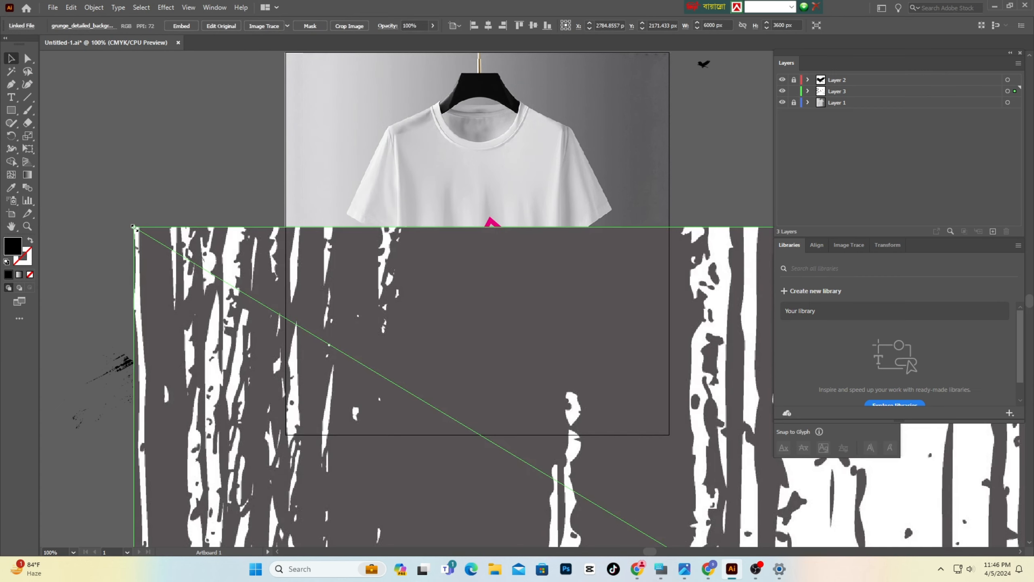
- Scale the placed grunge image down to about 465 × 283 px and position it over the lower part of the T-shirt
{"action": "left_click_drag", "start_coordinate": [134, 227], "coordinate": [636, 463]}
{"action": "left_click_drag", "start_coordinate": [737, 480], "coordinate": [863, 485]}
{"action": "left_click_drag", "start_coordinate": [964, 501], "coordinate": [214, 95]}
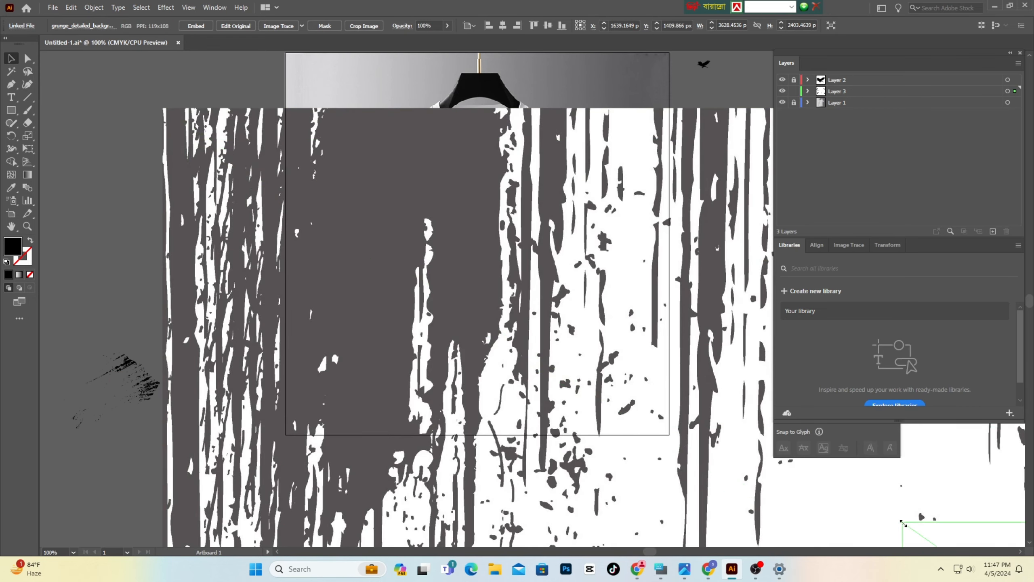
{"action": "left_click_drag", "start_coordinate": [902, 523], "coordinate": [737, 481]}
{"action": "left_click_drag", "start_coordinate": [834, 508], "coordinate": [180, 120]}
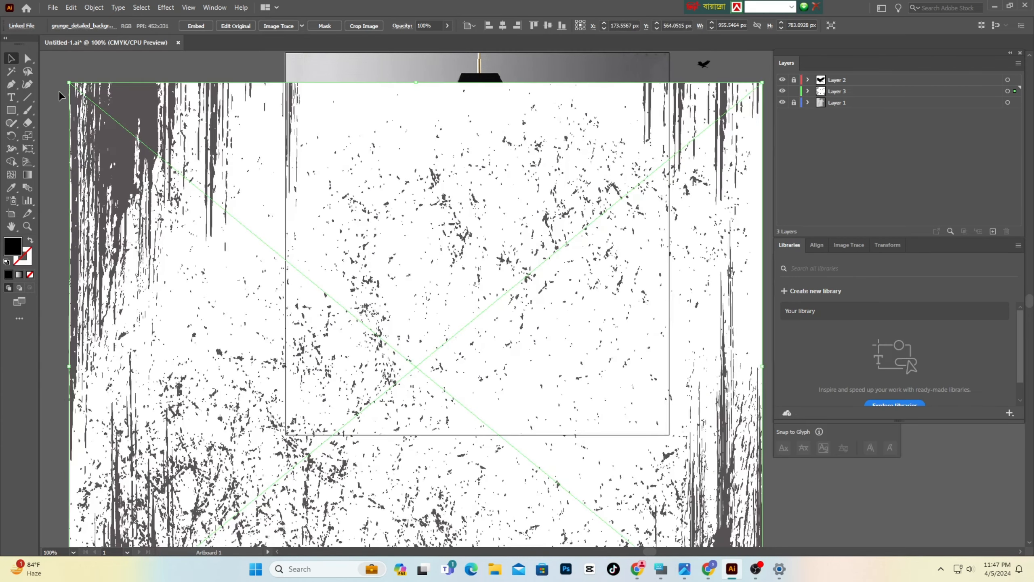
{"action": "left_click_drag", "start_coordinate": [70, 83], "coordinate": [161, 389]}
{"action": "left_click_drag", "start_coordinate": [392, 487], "coordinate": [363, 187]}
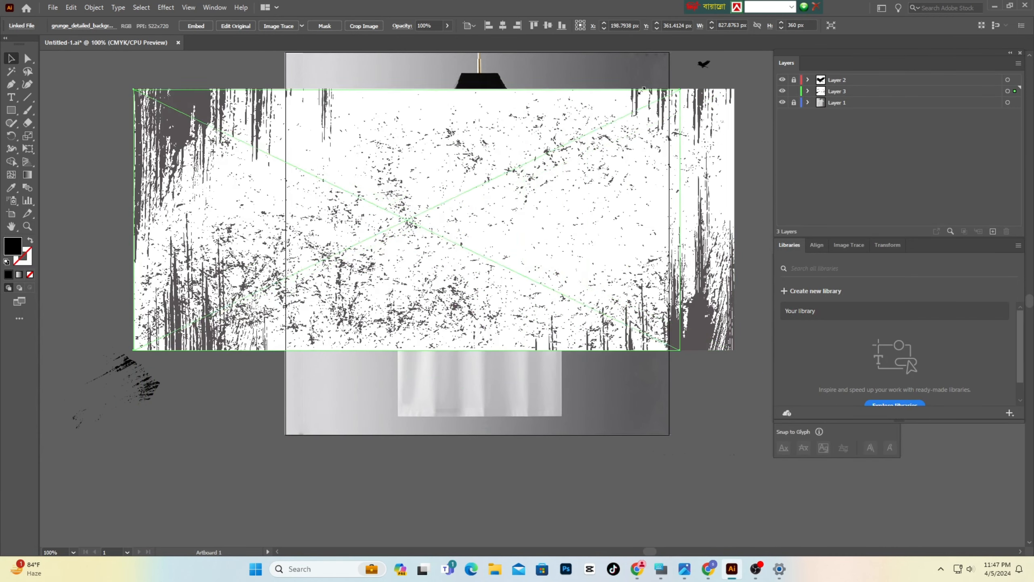
{"action": "left_click_drag", "start_coordinate": [643, 90], "coordinate": [472, 145]}
{"action": "left_click_drag", "start_coordinate": [362, 231], "coordinate": [556, 337]}
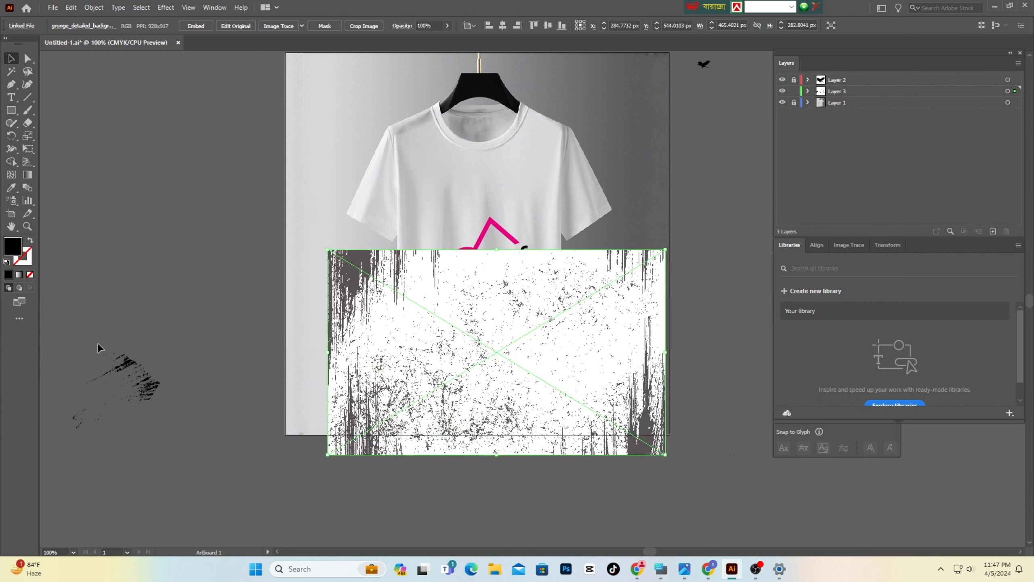
- Delete the black brush splatter beside the artboard and move the grunge image left, clear of the T-shirt graphic
{"action": "left_click", "coordinate": [160, 428]}
{"action": "key", "text": "Delete"}
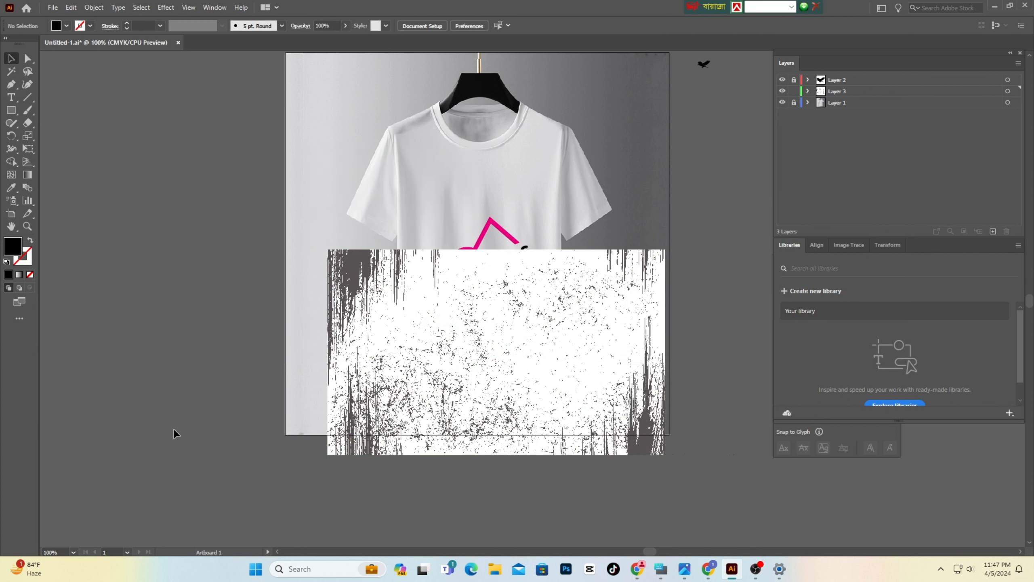
{"action": "left_click_drag", "start_coordinate": [465, 416], "coordinate": [243, 409]}
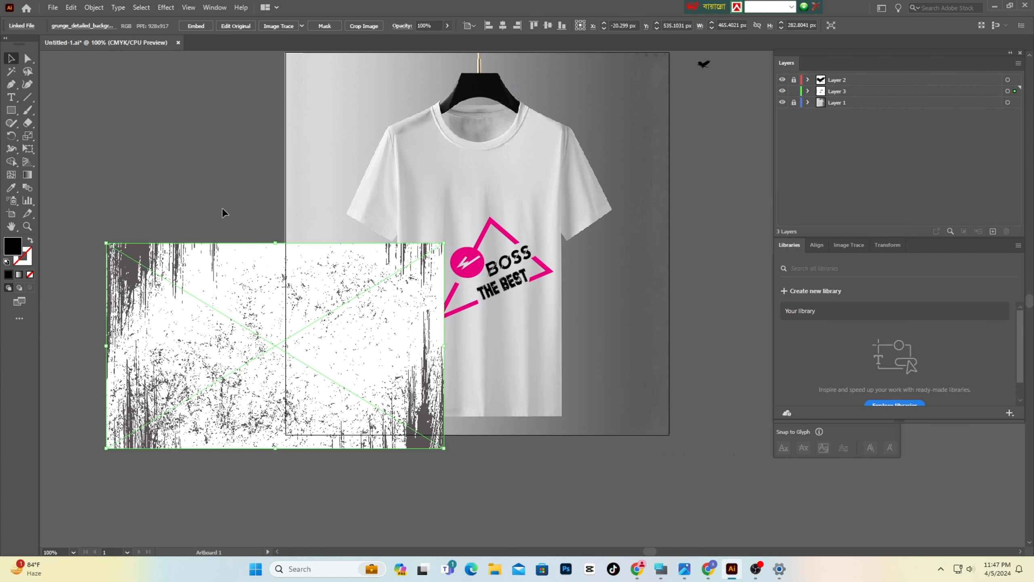
{"action": "left_click", "coordinate": [221, 207]}
{"action": "left_click", "coordinate": [239, 317]}
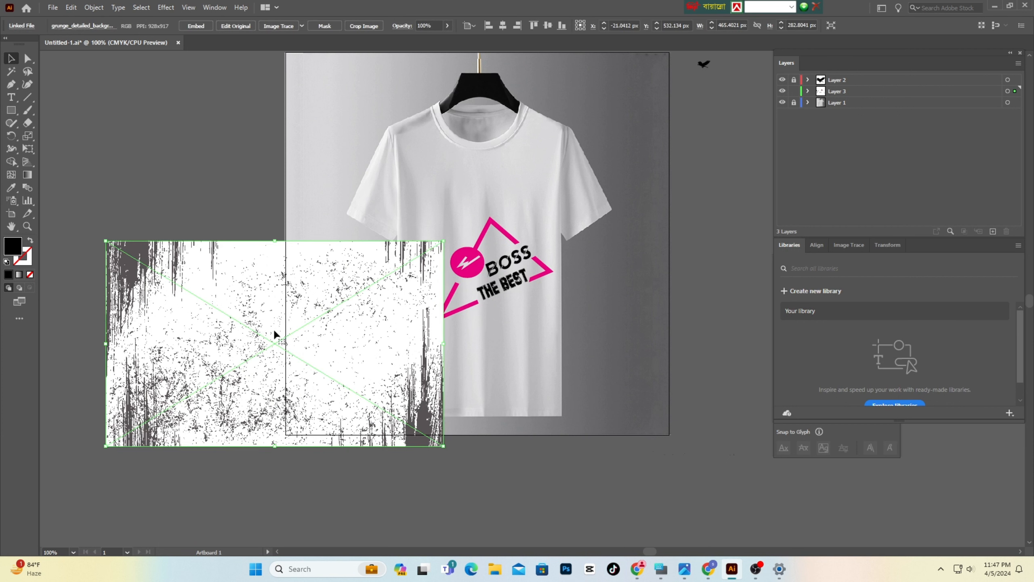
{"action": "left_click_drag", "start_coordinate": [275, 334], "coordinate": [219, 277]}
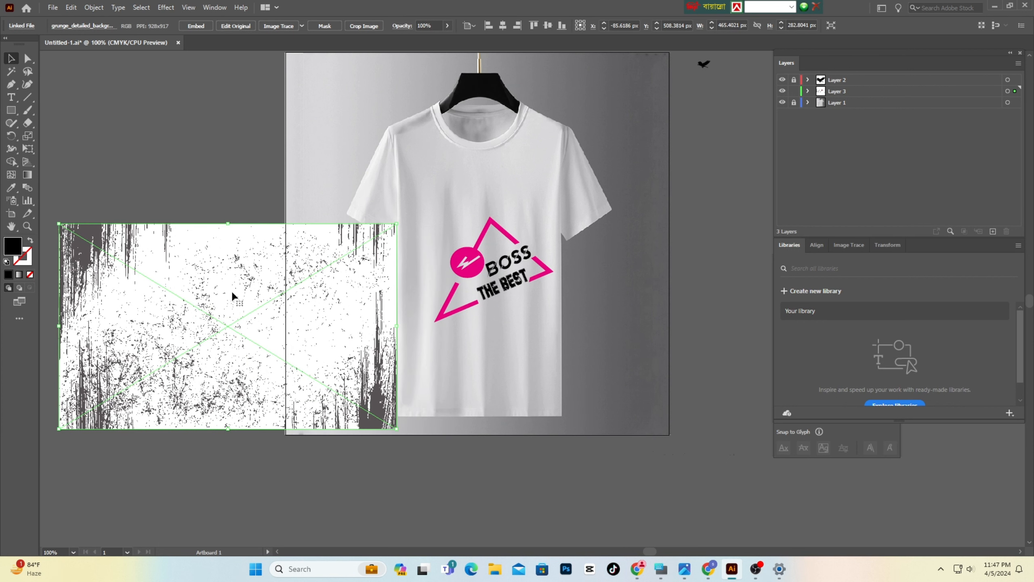
{"action": "left_click_drag", "start_coordinate": [233, 301], "coordinate": [235, 254]}
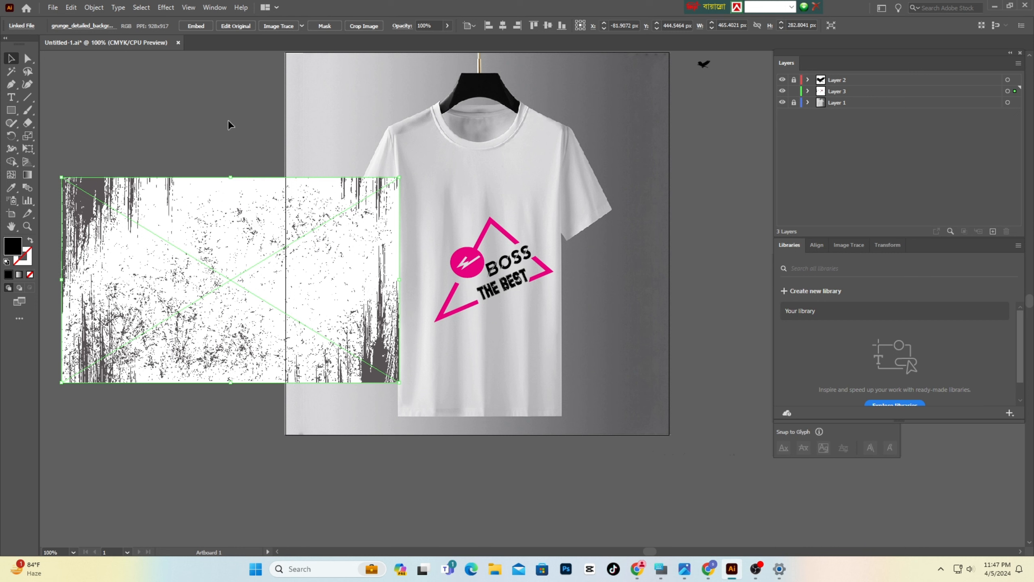
- Embed the grunge image, run Image Trace with the Default preset and expand the tracing into vector paths
{"action": "left_click", "coordinate": [197, 26]}
{"action": "left_click", "coordinate": [282, 26]}
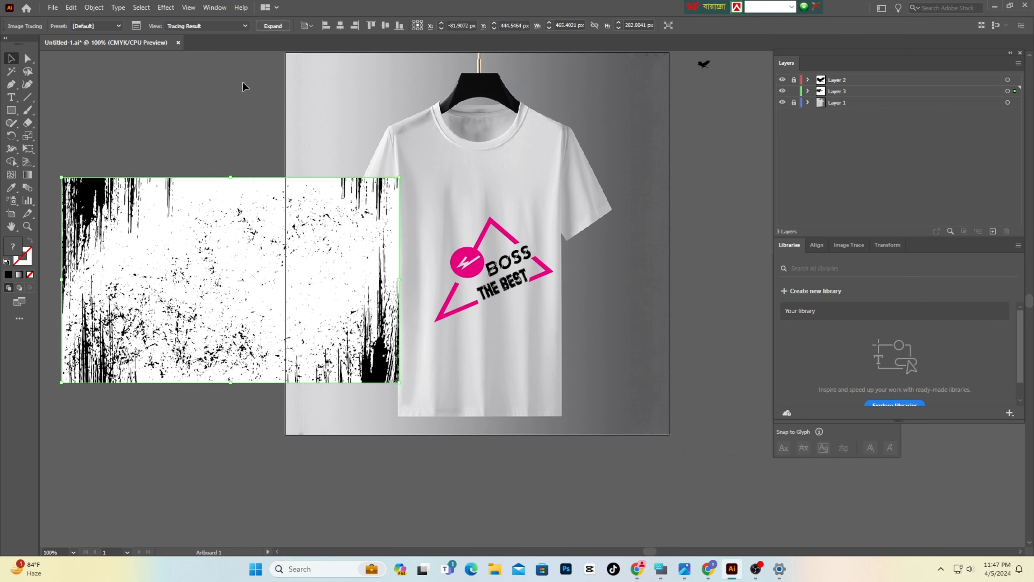
{"action": "left_click", "coordinate": [276, 27]}
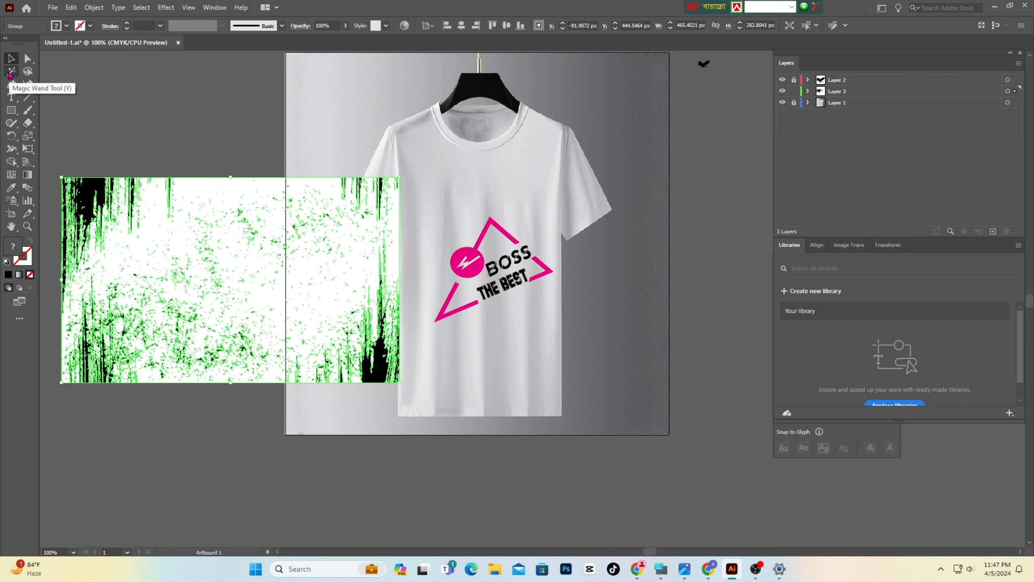
- Select all white areas of the traced grunge texture with the Magic Wand and delete them
{"action": "left_click", "coordinate": [11, 72]}
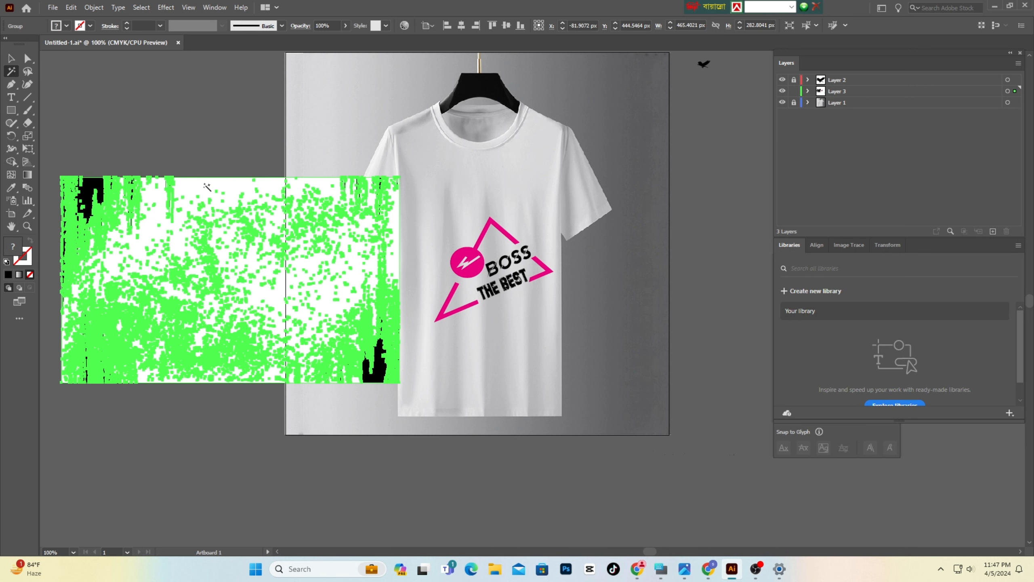
{"action": "left_click", "coordinate": [205, 185]}
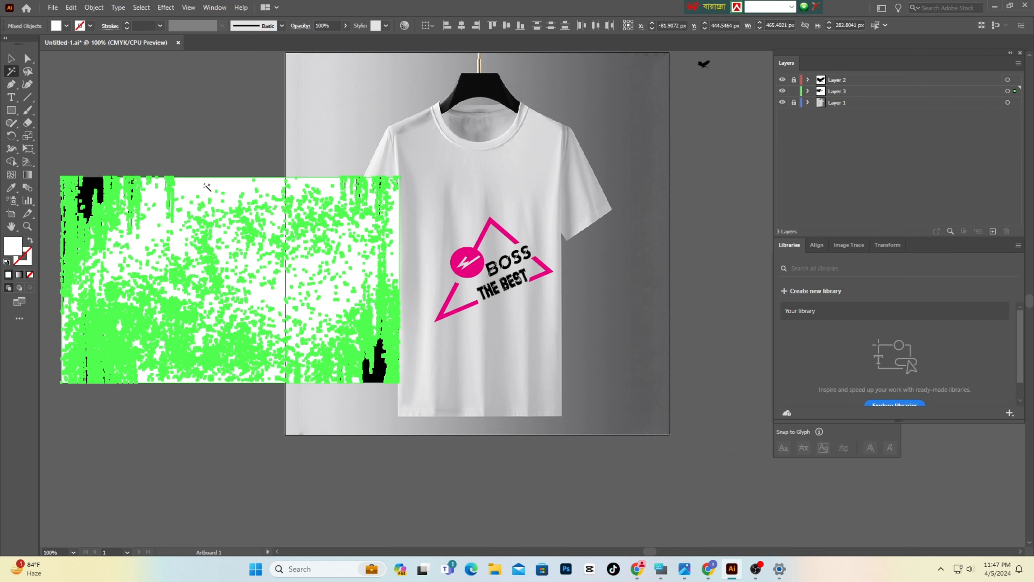
{"action": "key", "text": "Delete"}
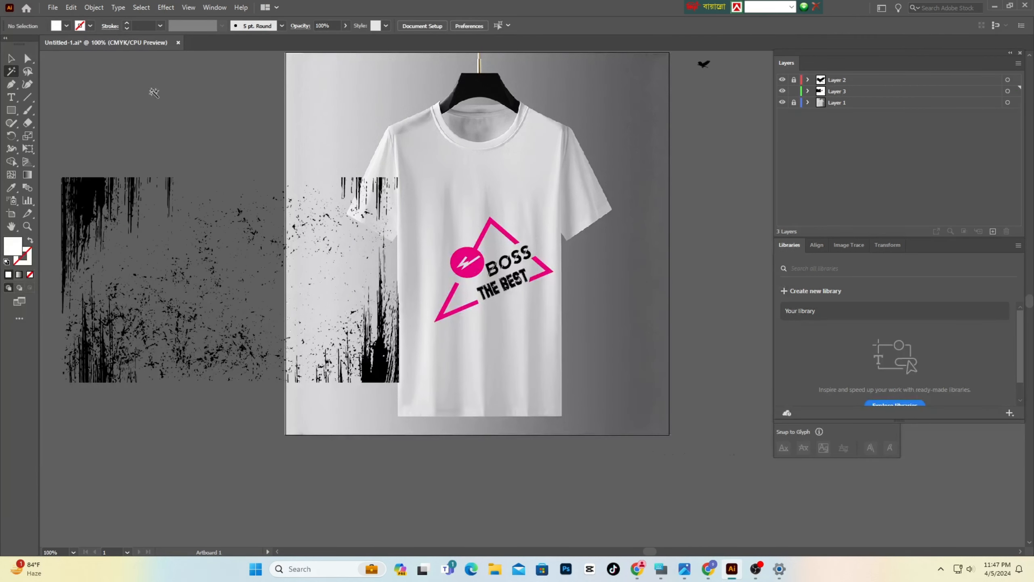
- Scale the black grunge texture down toward its lower-left corner so it sits mostly outside the artboard, beside the T-shirt
{"action": "left_click", "coordinate": [11, 58]}
{"action": "left_click", "coordinate": [224, 270]}
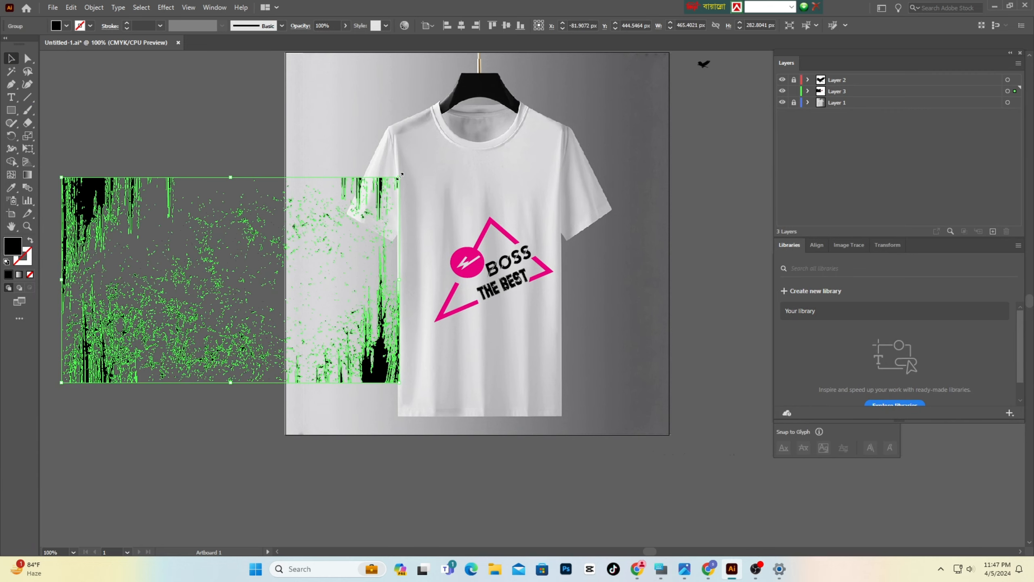
{"action": "left_click_drag", "start_coordinate": [400, 175], "coordinate": [305, 248]}
{"action": "left_click", "coordinate": [181, 474]}
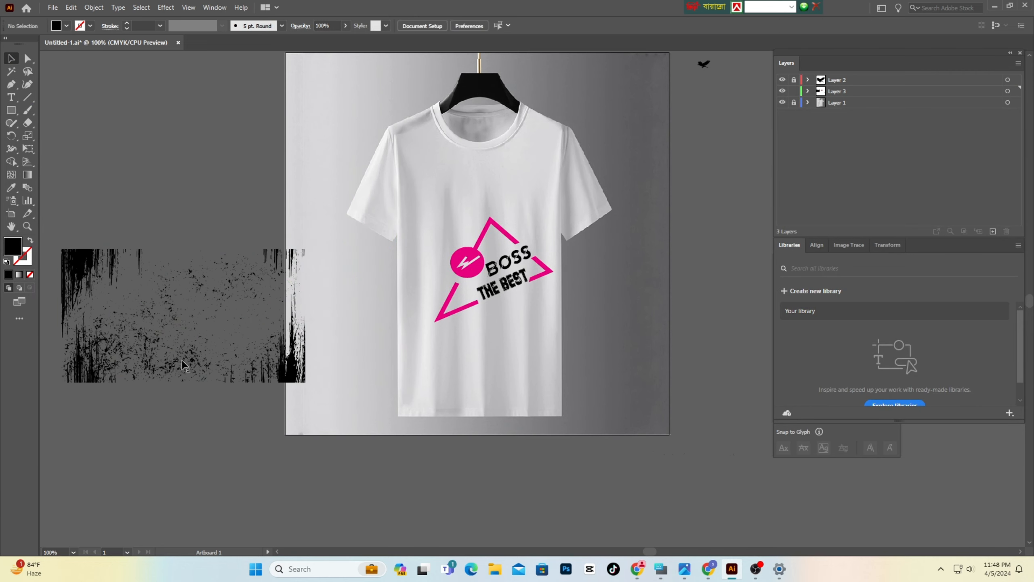
- Move the black grunge texture onto the T-shirt graphic and rotate it to a steep diagonal running down to the right
{"action": "left_click_drag", "start_coordinate": [186, 366], "coordinate": [495, 319]}
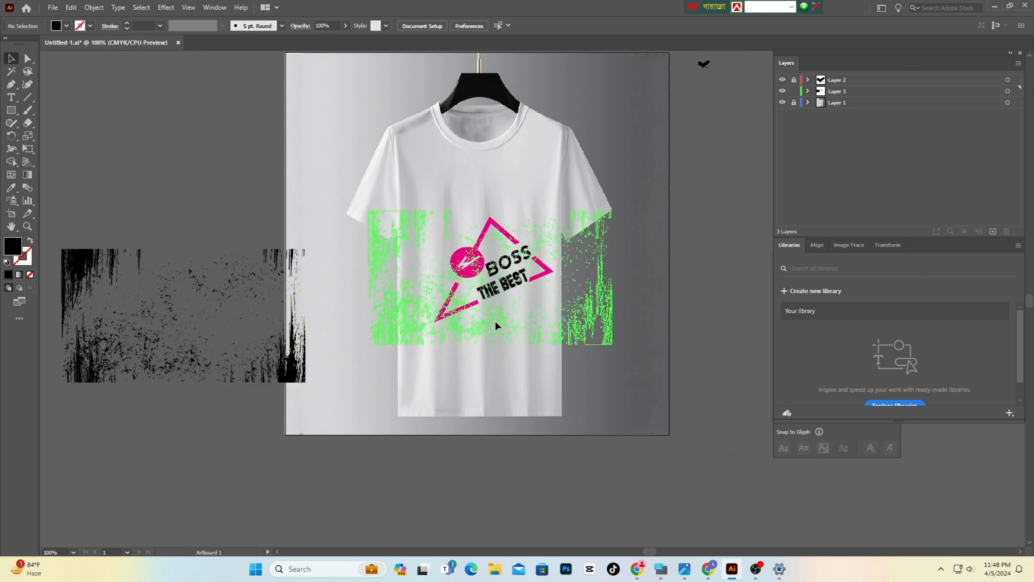
{"action": "left_click", "coordinate": [683, 394]}
{"action": "scroll", "coordinate": [580, 328], "scroll_direction": "down", "scroll_amount": 1}
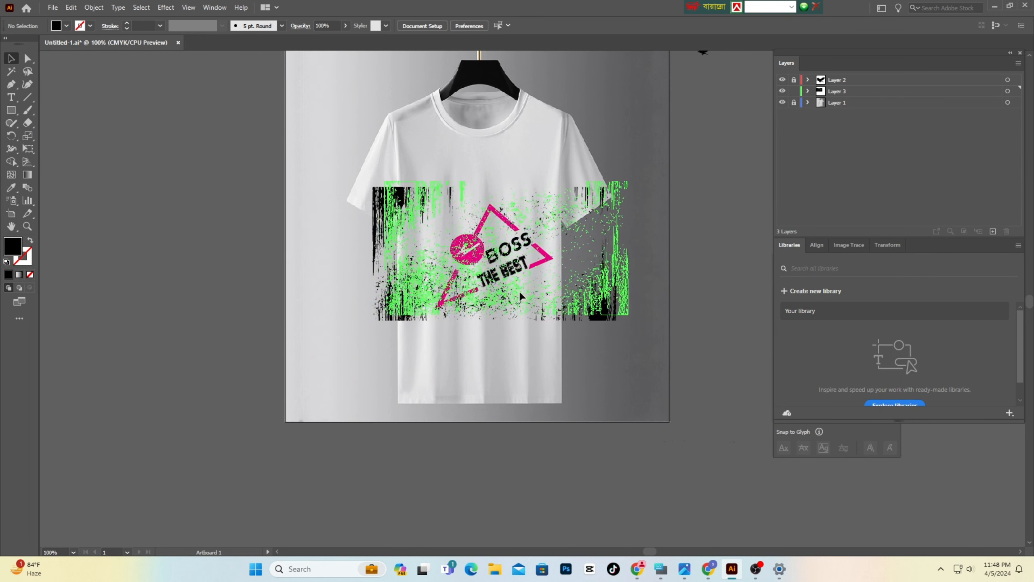
{"action": "left_click", "coordinate": [518, 289]}
{"action": "left_click_drag", "start_coordinate": [626, 327], "coordinate": [503, 399]}
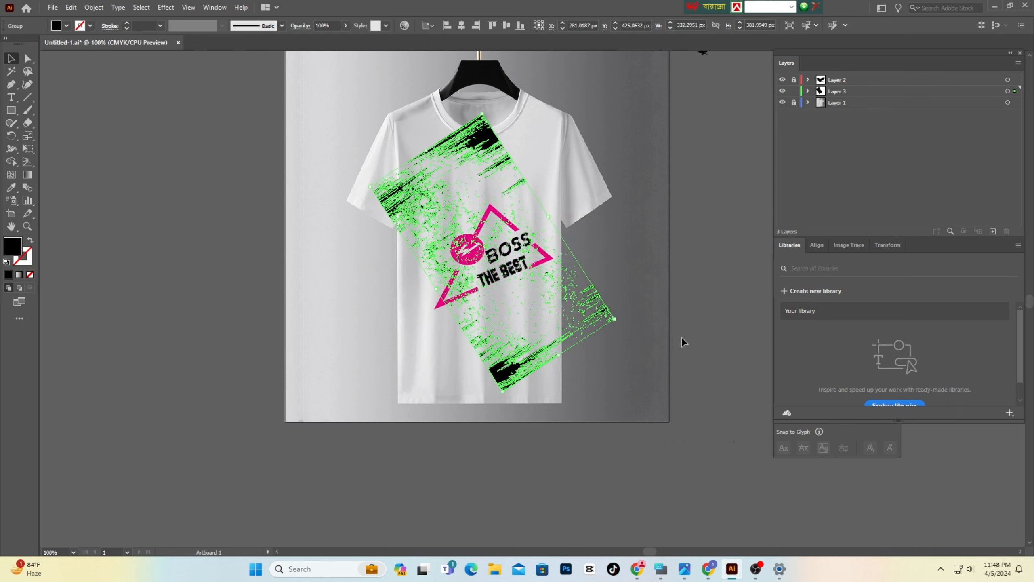
{"action": "left_click", "coordinate": [741, 316]}
- Shift the rotated grunge texture right and slightly down so its upper streaks sit above the magenta triangle
{"action": "left_click_drag", "start_coordinate": [537, 312], "coordinate": [551, 329]}
{"action": "left_click_drag", "start_coordinate": [419, 228], "coordinate": [455, 254]}
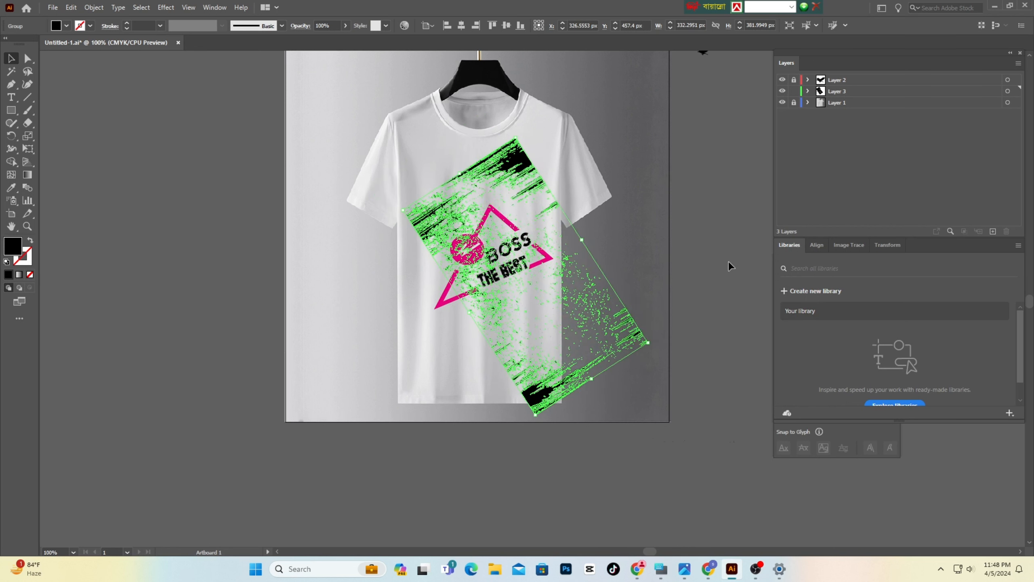
{"action": "left_click", "coordinate": [729, 260]}
{"action": "left_click_drag", "start_coordinate": [507, 300], "coordinate": [526, 295]}
{"action": "left_click", "coordinate": [691, 276]}
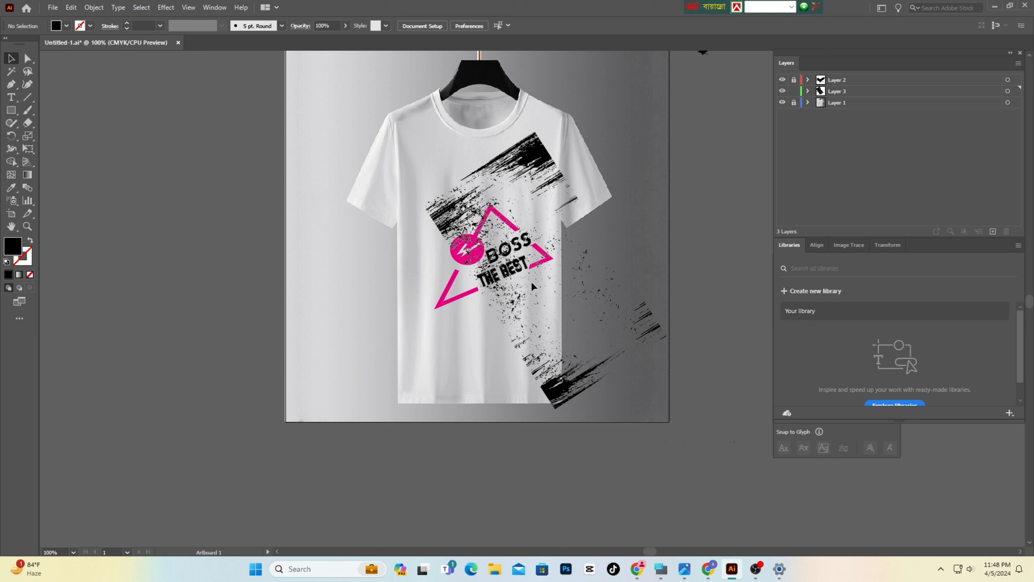
- Rotate the grunge texture to a shallower diagonal and move it left so its splatters cross the emblem graphic
{"action": "left_click", "coordinate": [528, 308]}
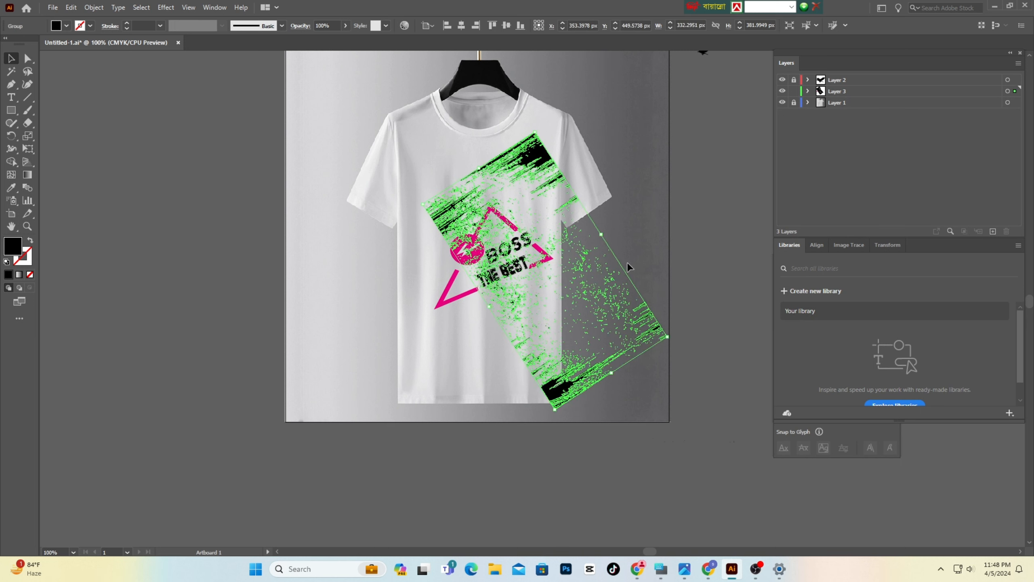
{"action": "left_click_drag", "start_coordinate": [672, 337], "coordinate": [339, 223]}
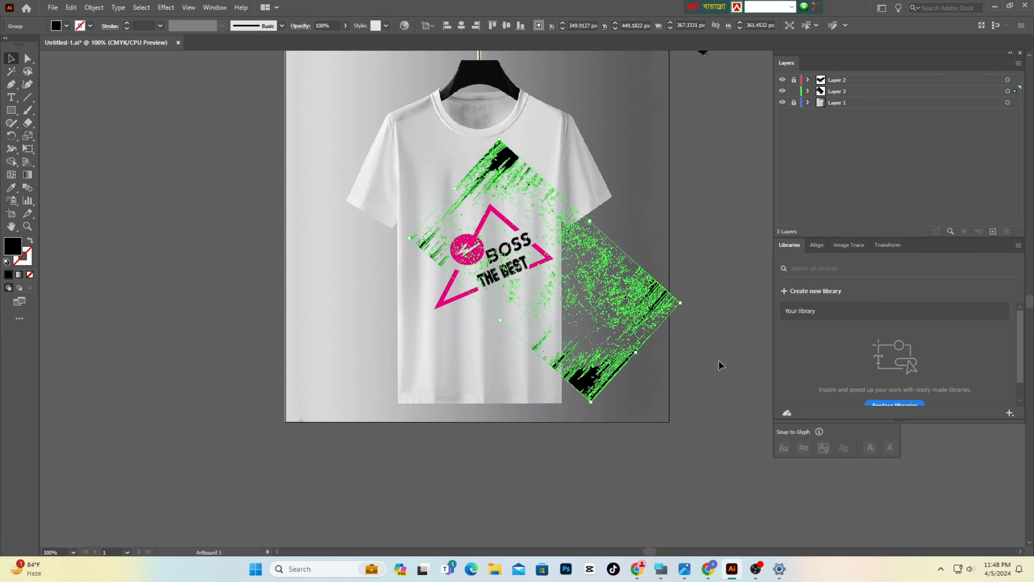
{"action": "left_click", "coordinate": [716, 361]}
{"action": "left_click_drag", "start_coordinate": [585, 286], "coordinate": [567, 286]}
{"action": "left_click", "coordinate": [701, 364]}
{"action": "left_click", "coordinate": [768, 335]}
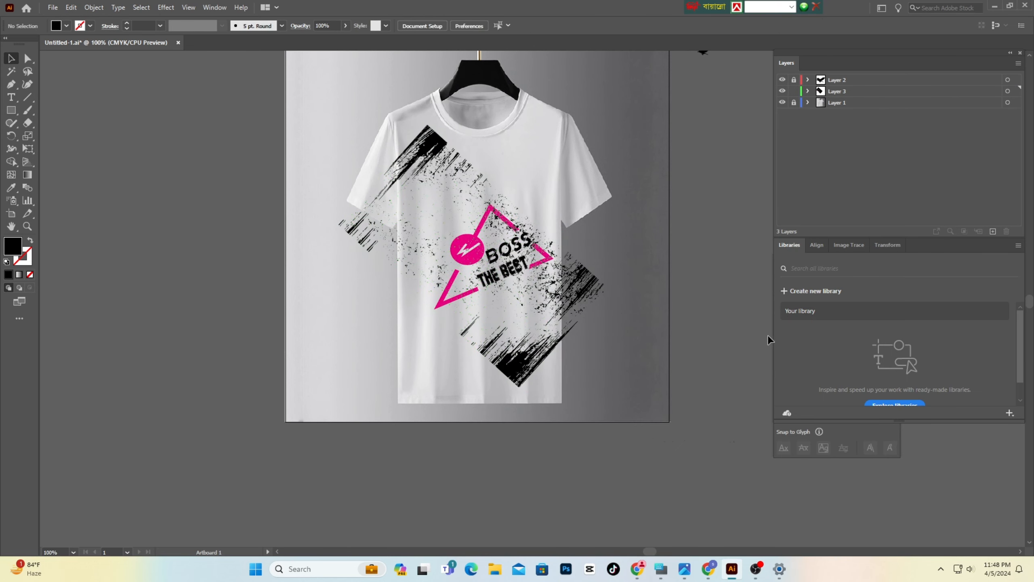
- Fine-tune the grunge texture's position so its fine splatters cover the magenta triangle and the BOSS lettering
{"action": "scroll", "coordinate": [708, 329], "scroll_direction": "up", "scroll_amount": 1}
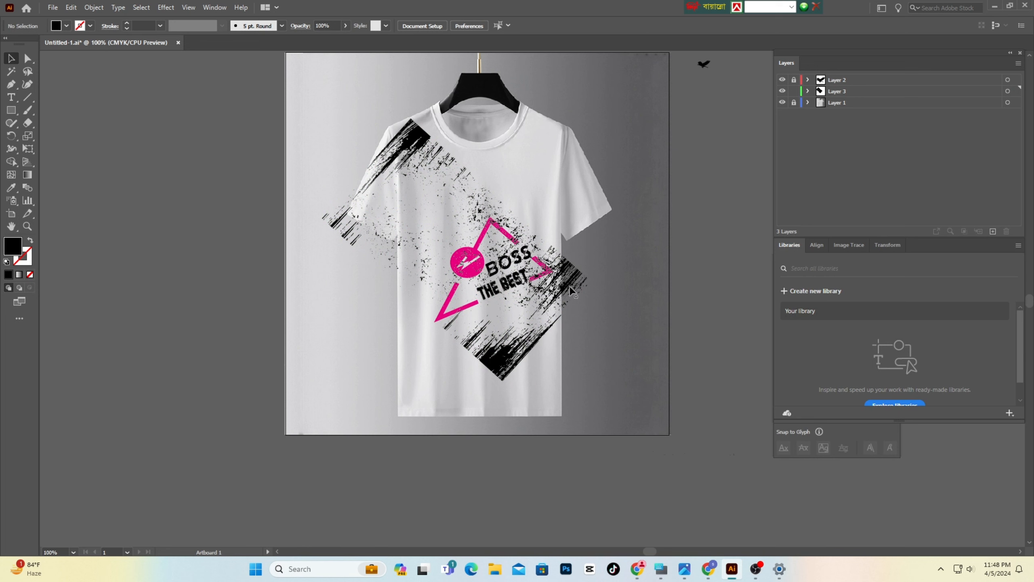
{"action": "left_click_drag", "start_coordinate": [571, 289], "coordinate": [587, 304]}
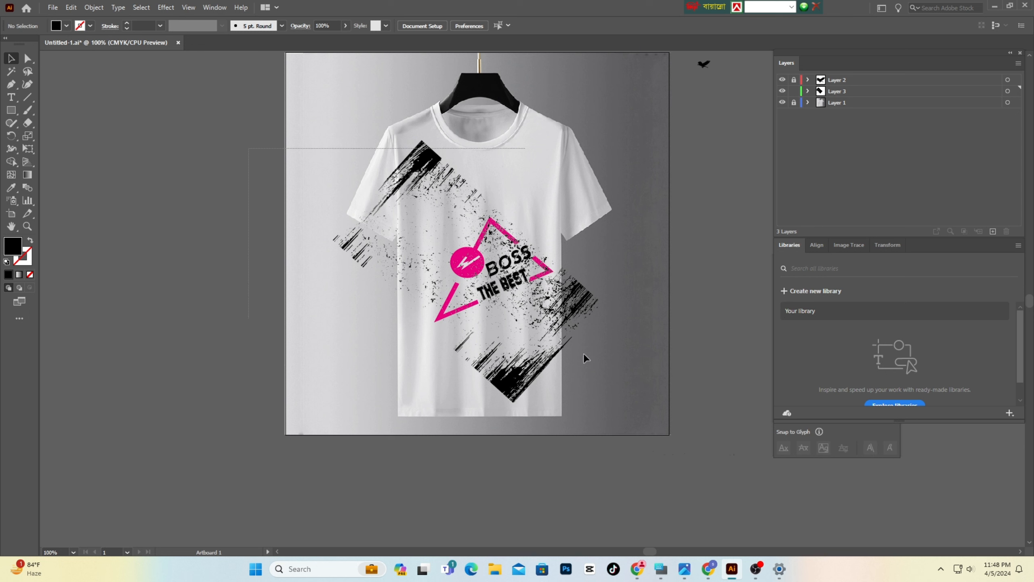
{"action": "key", "text": "ctrl+a"}
{"action": "left_click", "coordinate": [612, 345]}
{"action": "left_click", "coordinate": [465, 271]}
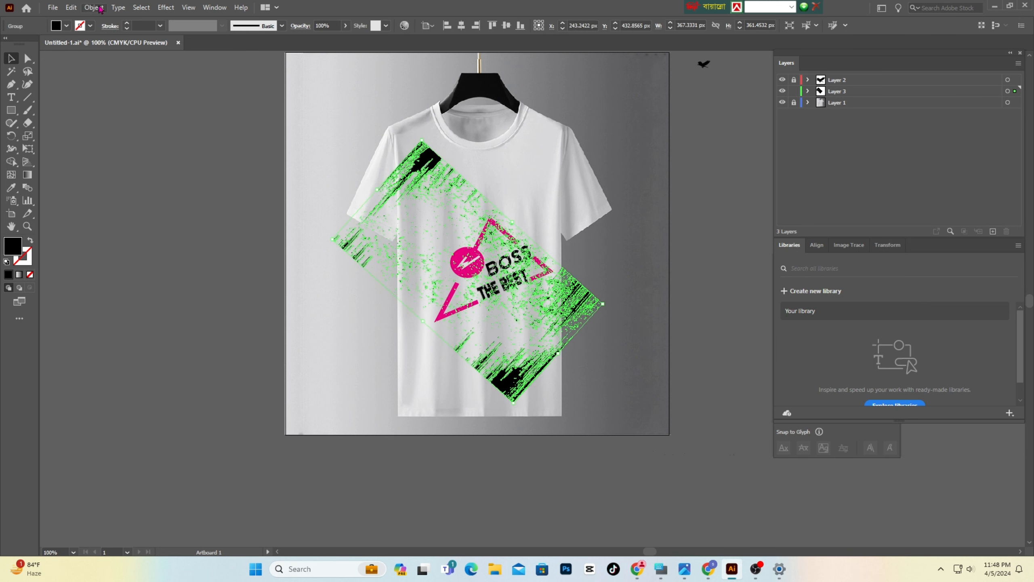
{"action": "left_click", "coordinate": [631, 344]}
{"action": "left_click", "coordinate": [546, 309]}
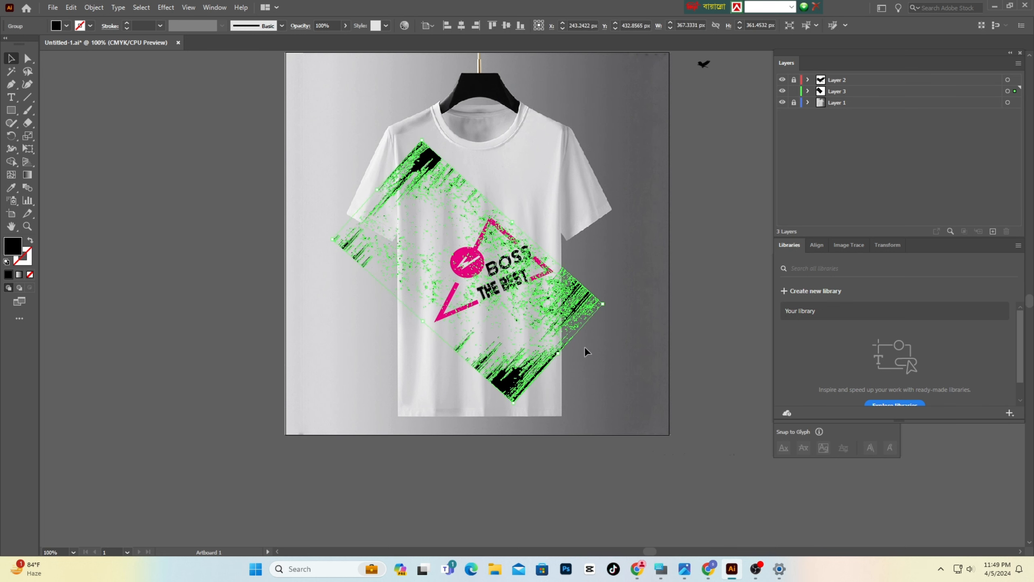
{"action": "left_click", "coordinate": [615, 351]}
{"action": "left_click_drag", "start_coordinate": [262, 158], "coordinate": [660, 439]}
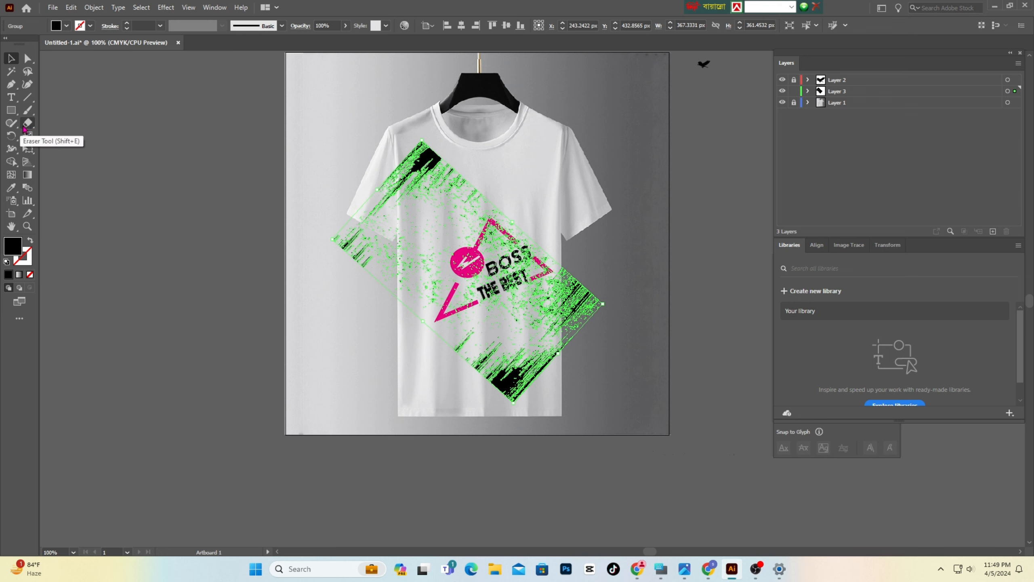
{"action": "left_click", "coordinate": [28, 127]}
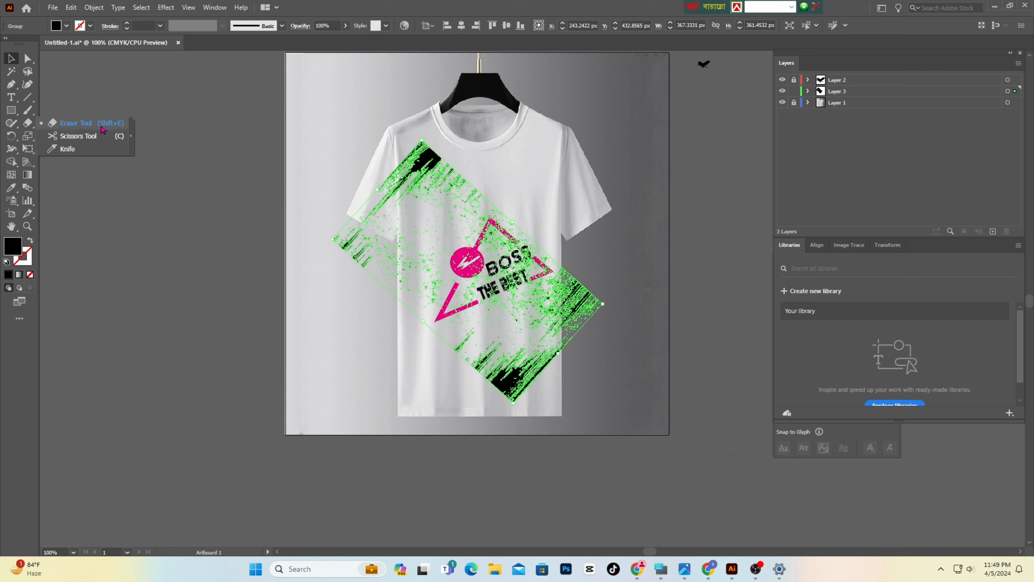
{"action": "left_click", "coordinate": [75, 123]}
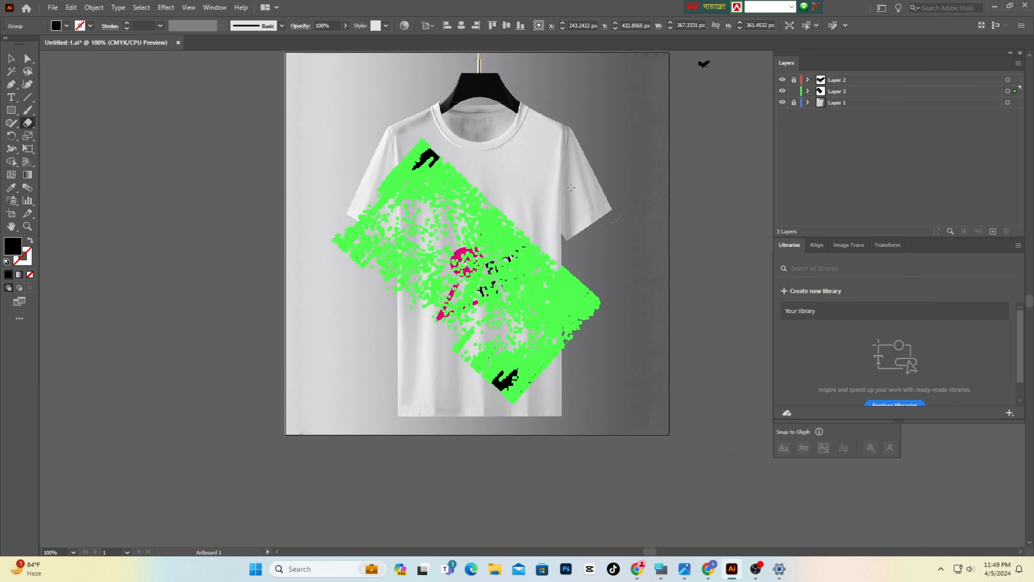
{"action": "left_click", "coordinate": [12, 58]}
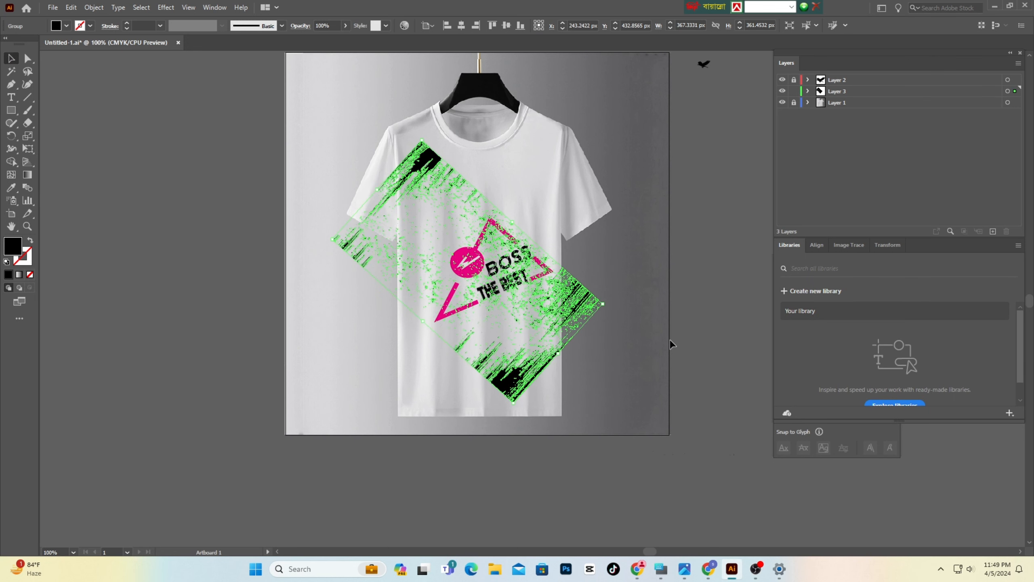
{"action": "left_click", "coordinate": [715, 351]}
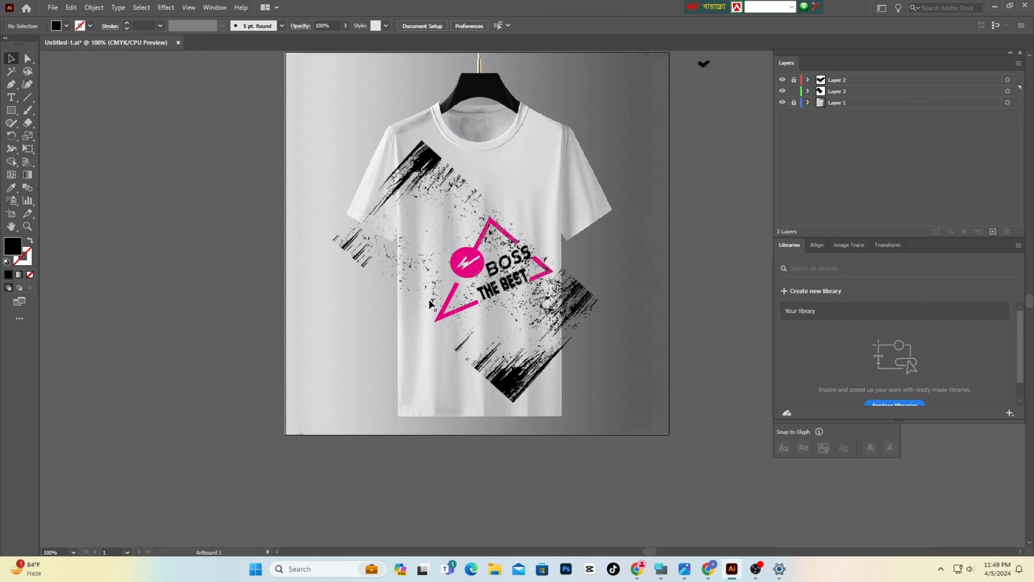
- Apply Expand to the grunge texture group over the T-shirt graphic, then deselect it
{"action": "left_click", "coordinate": [562, 306]}
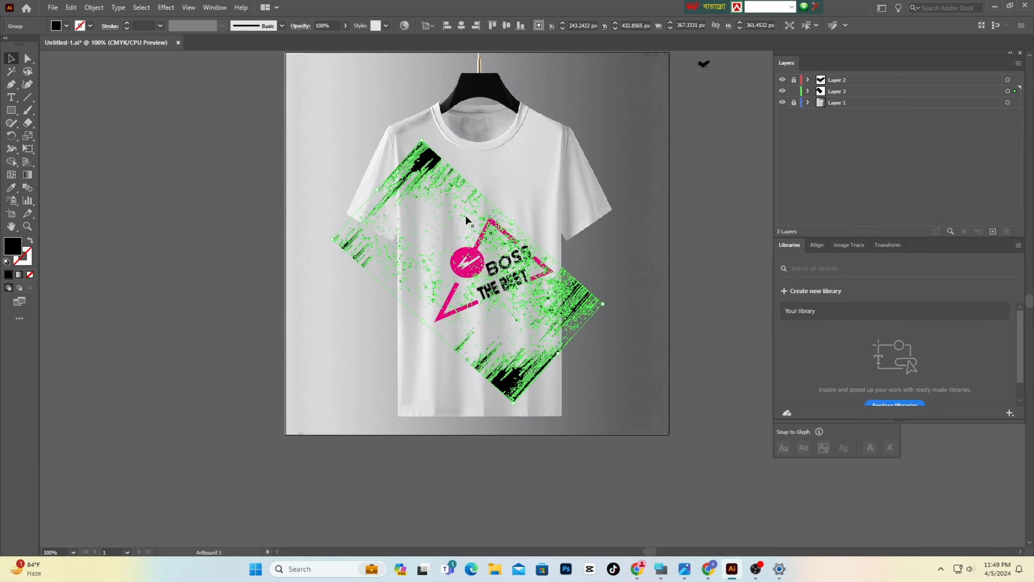
{"action": "left_click", "coordinate": [94, 7]}
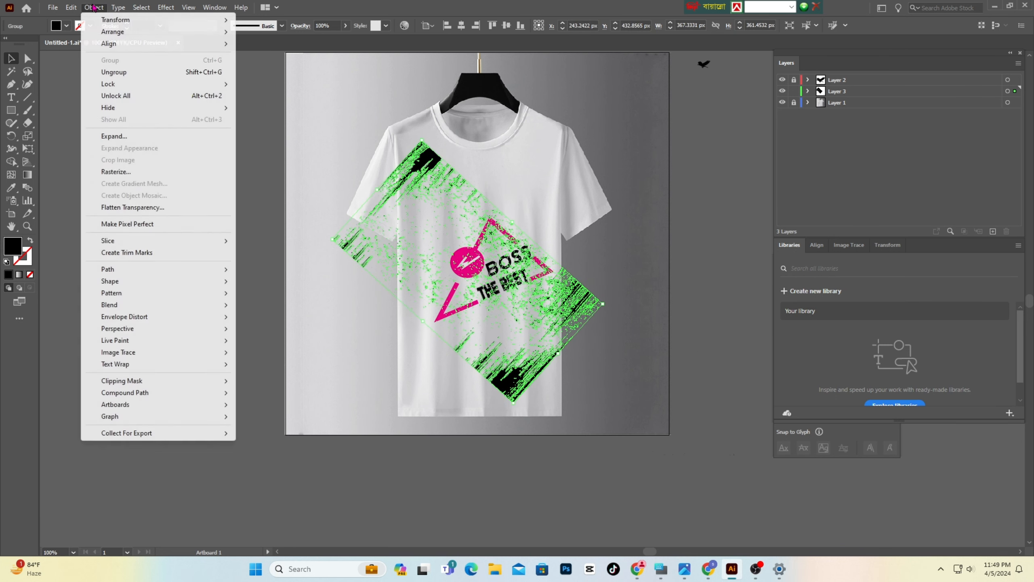
{"action": "left_click", "coordinate": [121, 139]}
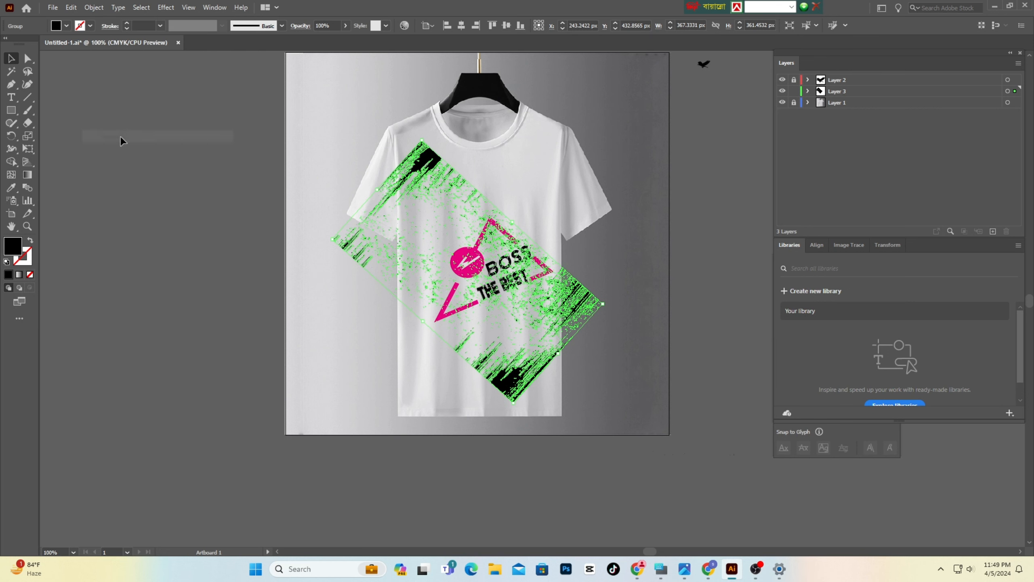
{"action": "left_click", "coordinate": [592, 332]}
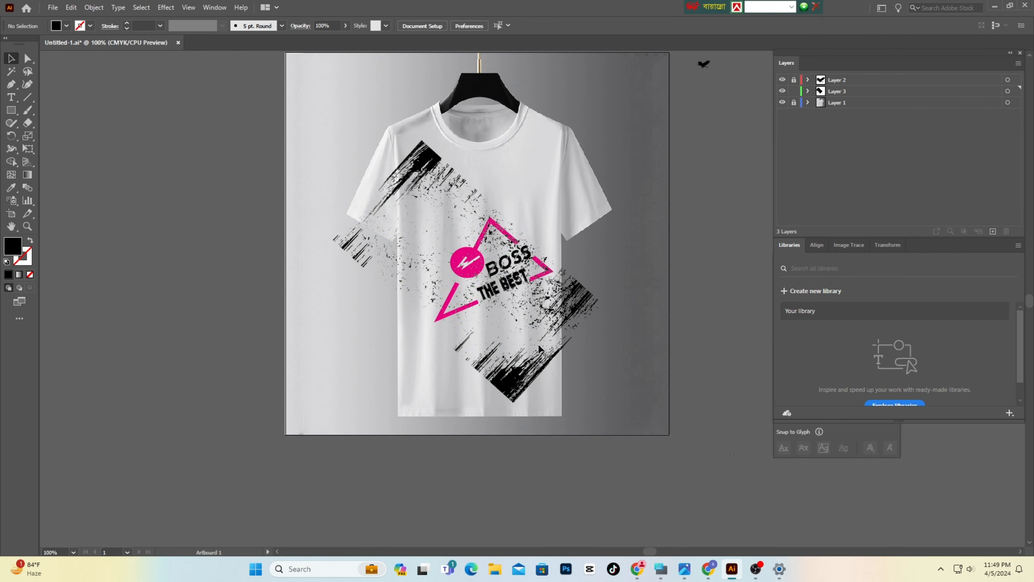
- Select the grunge texture and erase its splatters above and to the left of the magenta triangle and circle emblem
{"action": "scroll", "coordinate": [541, 333], "scroll_direction": "up", "scroll_amount": 4}
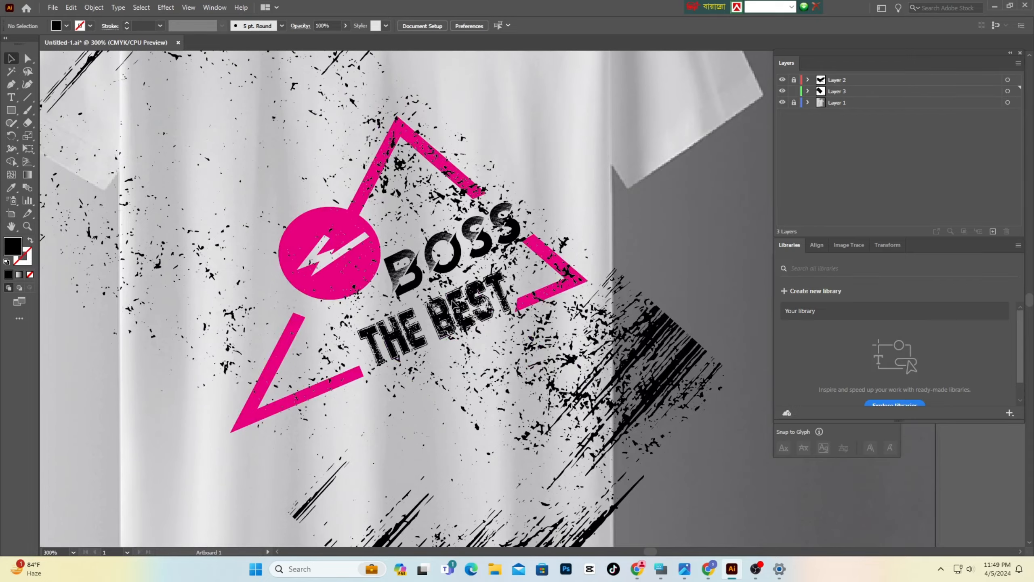
{"action": "scroll", "coordinate": [454, 304], "scroll_direction": "up", "scroll_amount": 2}
{"action": "left_click", "coordinate": [378, 178]}
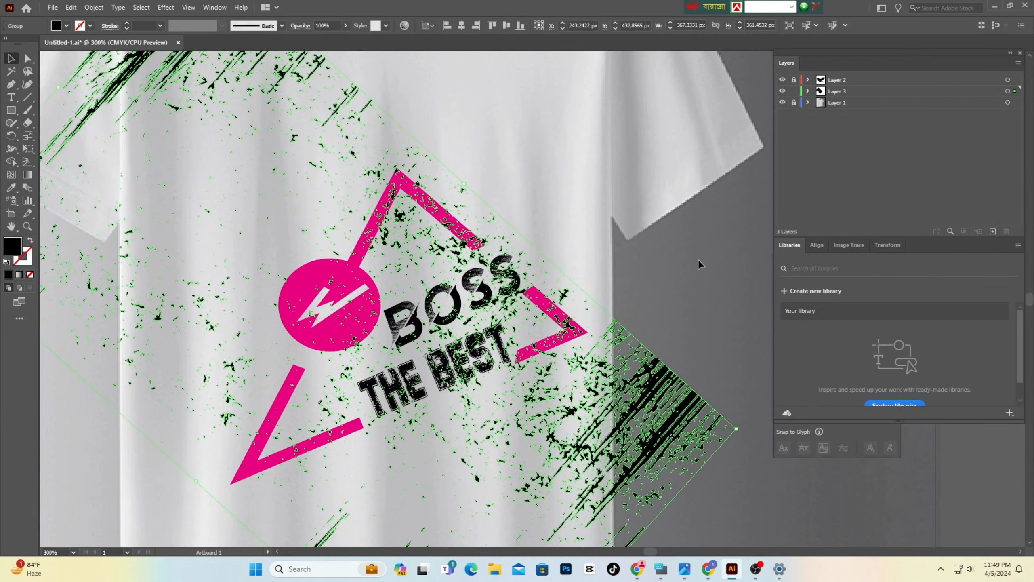
{"action": "left_click", "coordinate": [27, 125]}
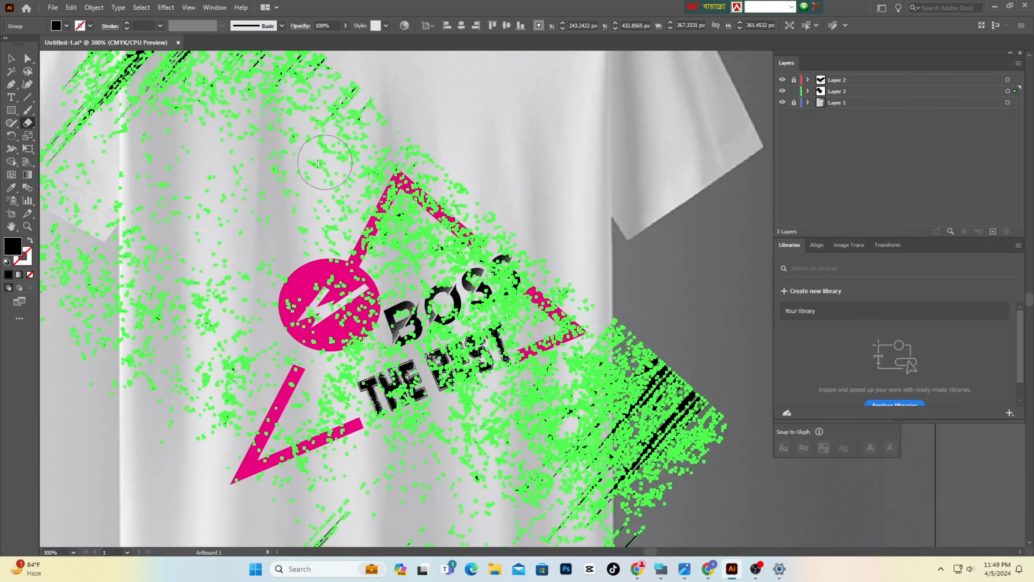
{"action": "scroll", "coordinate": [315, 173], "scroll_direction": "up", "scroll_amount": 1}
{"action": "left_click_drag", "start_coordinate": [423, 90], "coordinate": [249, 238]}
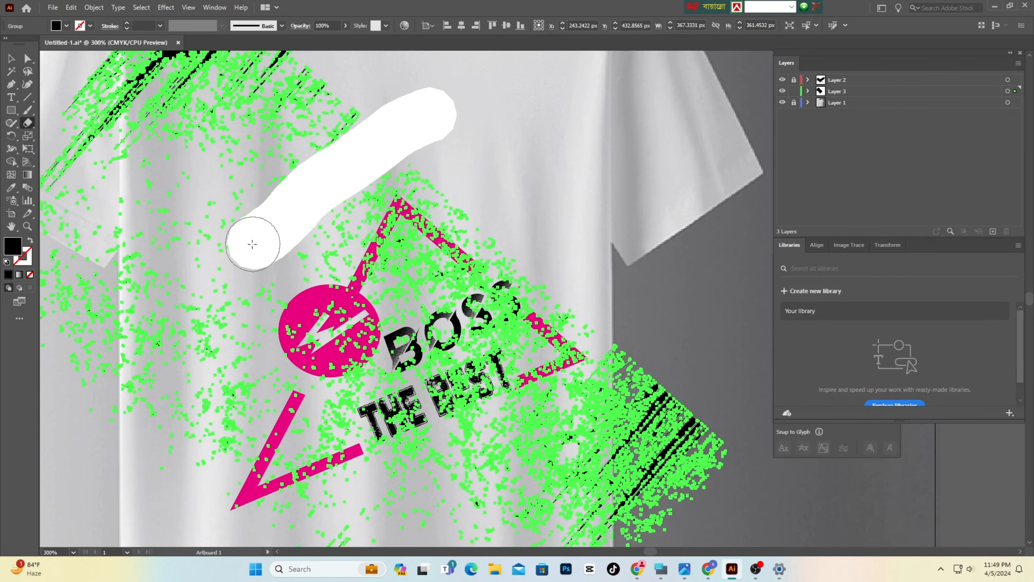
{"action": "mouse_move", "coordinate": [425, 81]}
{"action": "left_mouse_down"}
{"action": "mouse_move", "coordinate": [367, 106]}
{"action": "mouse_move", "coordinate": [233, 198]}
{"action": "left_mouse_up"}
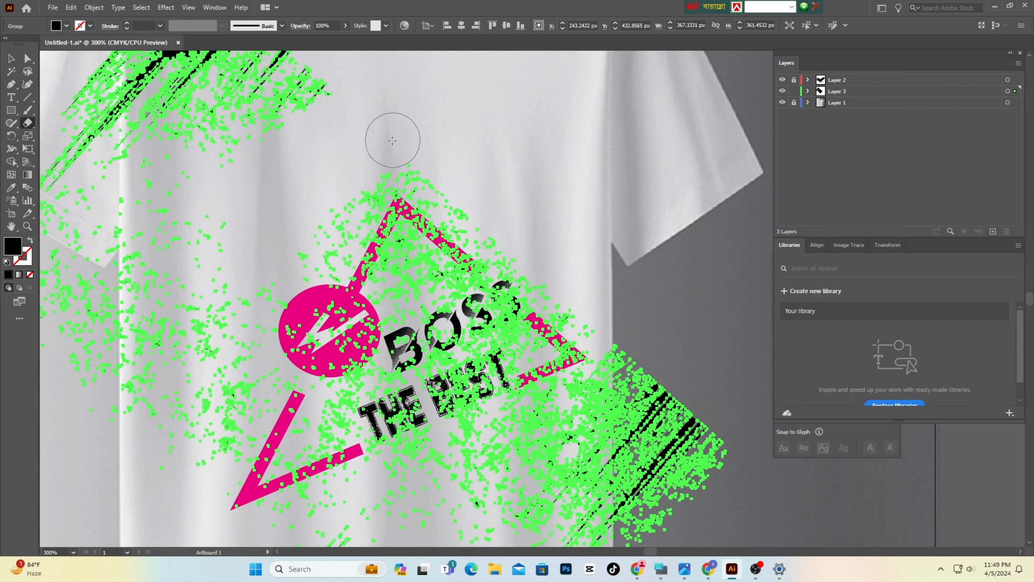
{"action": "mouse_move", "coordinate": [401, 137]}
{"action": "left_mouse_down"}
{"action": "mouse_move", "coordinate": [319, 277]}
{"action": "mouse_move", "coordinate": [286, 310]}
{"action": "mouse_move", "coordinate": [191, 275]}
{"action": "left_mouse_up"}
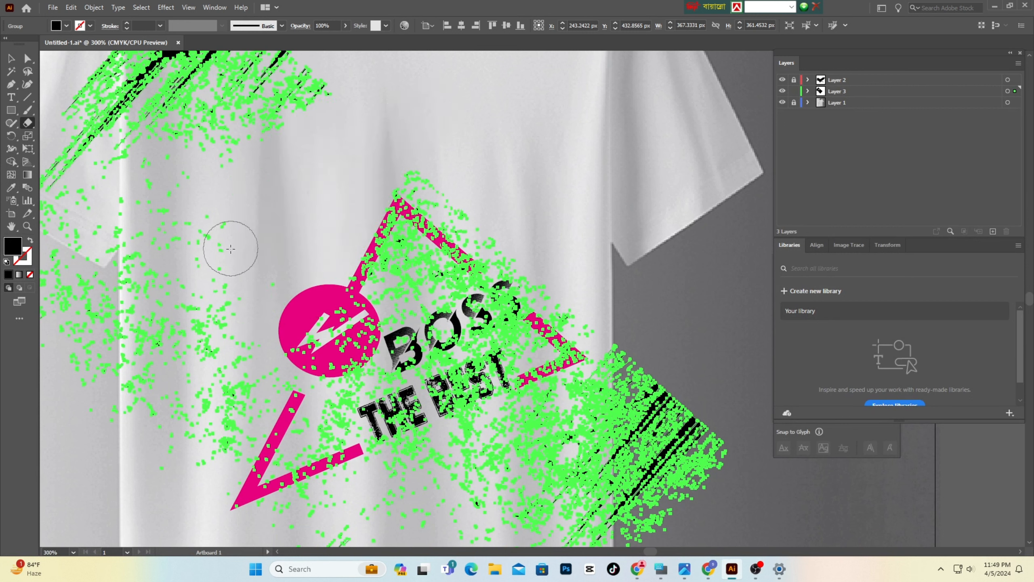
{"action": "mouse_move", "coordinate": [306, 285]}
{"action": "left_mouse_down"}
{"action": "mouse_move", "coordinate": [164, 446]}
{"action": "mouse_move", "coordinate": [282, 325]}
{"action": "mouse_move", "coordinate": [188, 475]}
{"action": "mouse_move", "coordinate": [242, 392]}
{"action": "mouse_move", "coordinate": [294, 264]}
{"action": "left_mouse_up"}
{"action": "mouse_move", "coordinate": [336, 114]}
{"action": "left_mouse_down"}
{"action": "mouse_move", "coordinate": [88, 415]}
{"action": "mouse_move", "coordinate": [220, 339]}
{"action": "mouse_move", "coordinate": [132, 416]}
{"action": "left_mouse_up"}
- Erase the grunge splatters and heavy black streaks below and to the right of the triangle and THE BEST lettering
{"action": "scroll", "coordinate": [446, 114], "scroll_direction": "down", "scroll_amount": 5}
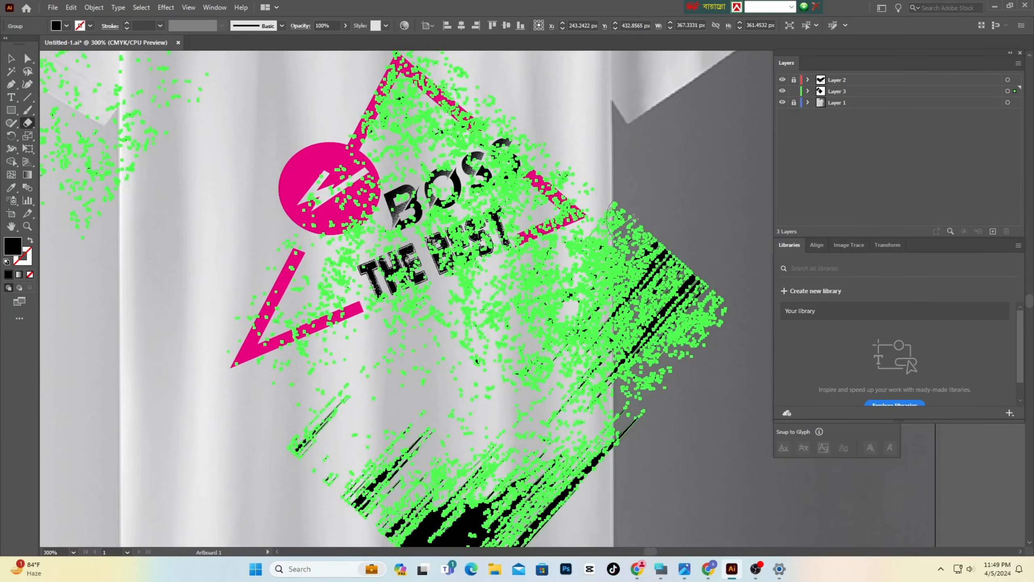
{"action": "mouse_move", "coordinate": [577, 255]}
{"action": "left_mouse_down"}
{"action": "mouse_move", "coordinate": [321, 360]}
{"action": "mouse_move", "coordinate": [201, 420]}
{"action": "left_mouse_up"}
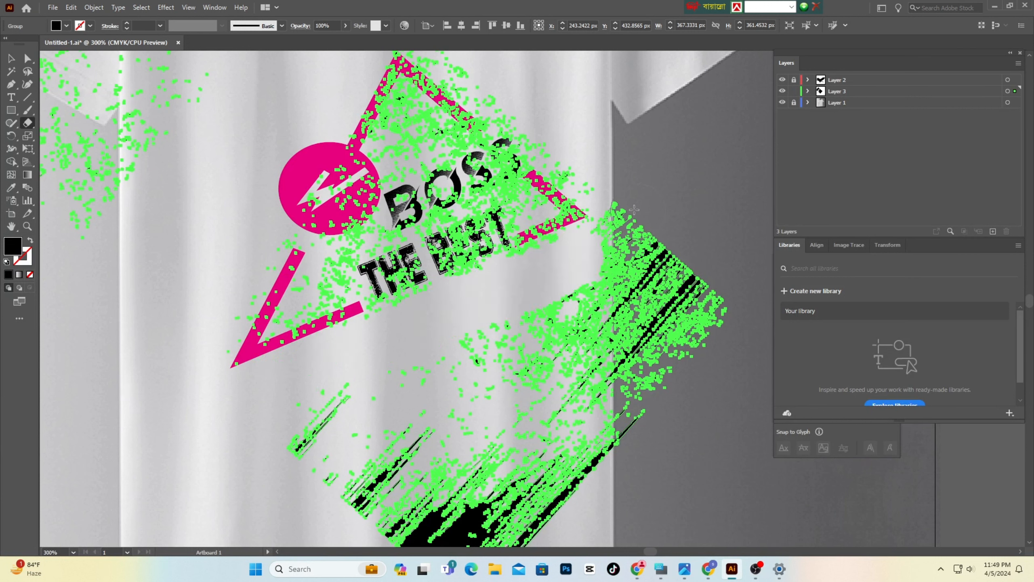
{"action": "mouse_move", "coordinate": [610, 250]}
{"action": "left_mouse_down"}
{"action": "mouse_move", "coordinate": [629, 246]}
{"action": "mouse_move", "coordinate": [687, 330]}
{"action": "left_mouse_up"}
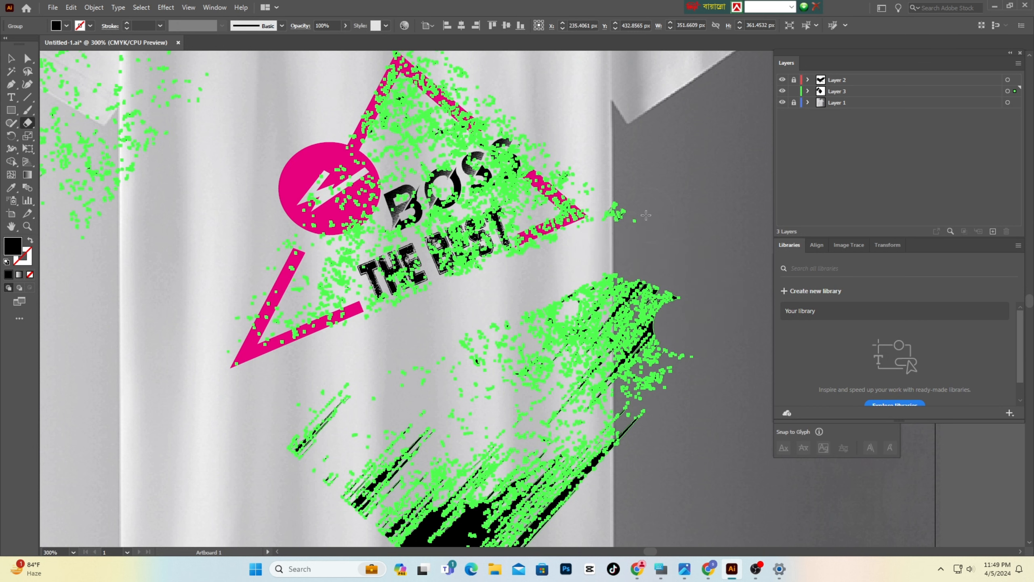
{"action": "left_click_drag", "start_coordinate": [638, 225], "coordinate": [676, 284]}
{"action": "mouse_move", "coordinate": [688, 247]}
{"action": "left_mouse_down"}
{"action": "mouse_move", "coordinate": [653, 254]}
{"action": "mouse_move", "coordinate": [438, 404]}
{"action": "left_mouse_up"}
{"action": "mouse_move", "coordinate": [704, 297]}
{"action": "left_mouse_down"}
{"action": "mouse_move", "coordinate": [583, 340]}
{"action": "mouse_move", "coordinate": [472, 403]}
{"action": "left_mouse_up"}
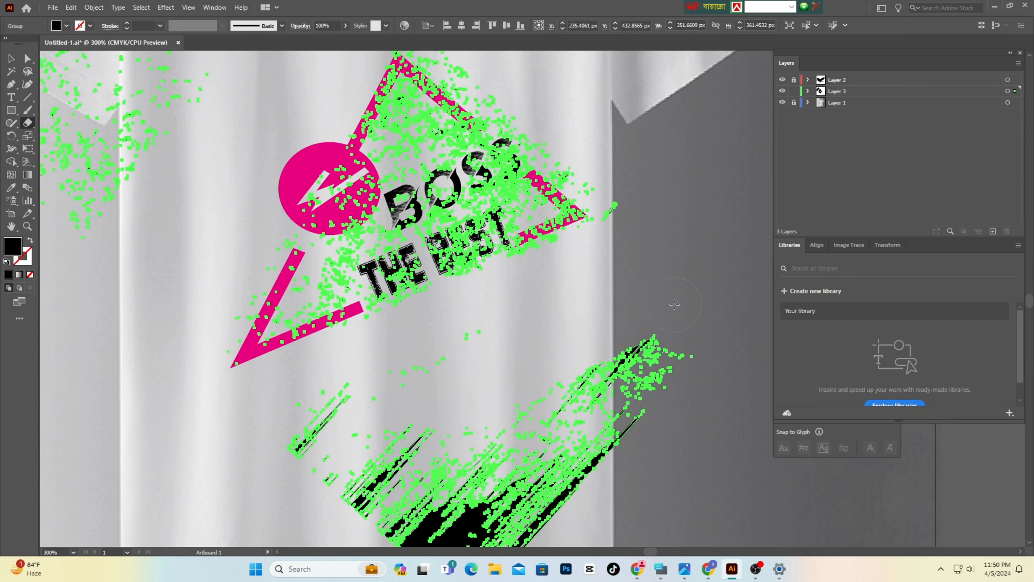
{"action": "scroll", "coordinate": [520, 231], "scroll_direction": "down", "scroll_amount": 2}
{"action": "mouse_move", "coordinate": [519, 231]}
{"action": "left_mouse_down"}
{"action": "mouse_move", "coordinate": [320, 338]}
{"action": "mouse_move", "coordinate": [281, 387]}
{"action": "mouse_move", "coordinate": [559, 514]}
{"action": "mouse_move", "coordinate": [409, 512]}
{"action": "mouse_move", "coordinate": [502, 523]}
{"action": "mouse_move", "coordinate": [503, 445]}
{"action": "mouse_move", "coordinate": [673, 425]}
{"action": "mouse_move", "coordinate": [638, 415]}
{"action": "mouse_move", "coordinate": [678, 325]}
{"action": "mouse_move", "coordinate": [711, 319]}
{"action": "mouse_move", "coordinate": [583, 355]}
{"action": "mouse_move", "coordinate": [587, 325]}
{"action": "mouse_move", "coordinate": [656, 290]}
{"action": "mouse_move", "coordinate": [449, 380]}
{"action": "mouse_move", "coordinate": [371, 397]}
{"action": "mouse_move", "coordinate": [373, 367]}
{"action": "mouse_move", "coordinate": [298, 389]}
{"action": "mouse_move", "coordinate": [482, 408]}
{"action": "left_mouse_up"}
{"action": "scroll", "coordinate": [448, 217], "scroll_direction": "up", "scroll_amount": 5}
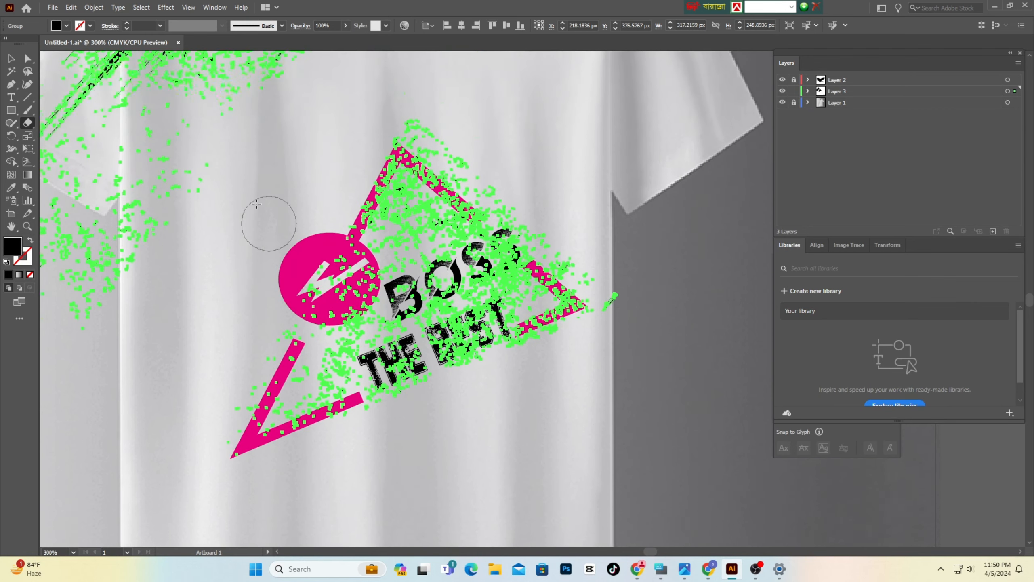
- Erase the remaining grunge streaks and splatters across the shirt's left chest, sleeve and the background beside it
{"action": "mouse_move", "coordinate": [422, 69]}
{"action": "left_mouse_down"}
{"action": "mouse_move", "coordinate": [74, 276]}
{"action": "mouse_move", "coordinate": [162, 215]}
{"action": "mouse_move", "coordinate": [58, 365]}
{"action": "left_mouse_up"}
{"action": "scroll", "coordinate": [449, 508], "scroll_direction": "up", "scroll_amount": 2}
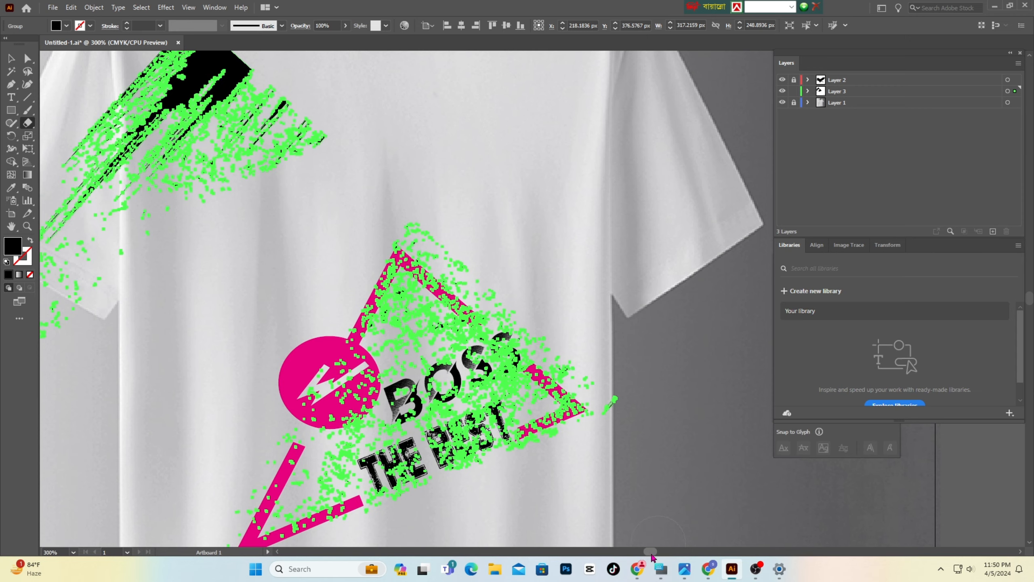
{"action": "scroll", "coordinate": [651, 555], "scroll_direction": "left", "scroll_amount": 6}
{"action": "scroll", "coordinate": [524, 167], "scroll_direction": "up", "scroll_amount": 3}
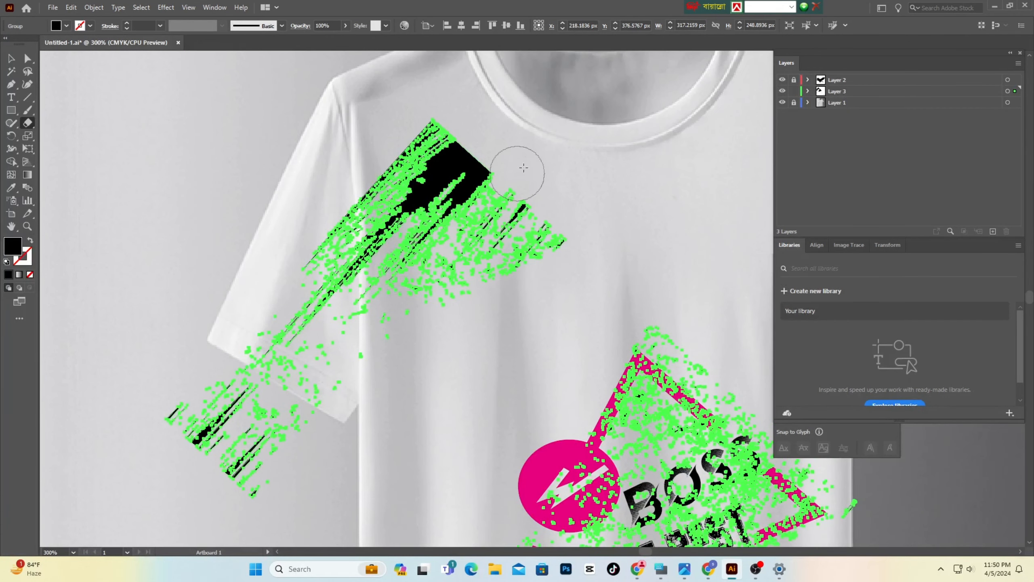
{"action": "mouse_move", "coordinate": [433, 127]}
{"action": "left_mouse_down"}
{"action": "mouse_move", "coordinate": [367, 226]}
{"action": "mouse_move", "coordinate": [496, 231]}
{"action": "mouse_move", "coordinate": [512, 275]}
{"action": "mouse_move", "coordinate": [272, 311]}
{"action": "left_mouse_up"}
{"action": "mouse_move", "coordinate": [469, 139]}
{"action": "left_mouse_down"}
{"action": "mouse_move", "coordinate": [333, 282]}
{"action": "mouse_move", "coordinate": [370, 213]}
{"action": "mouse_move", "coordinate": [273, 319]}
{"action": "mouse_move", "coordinate": [276, 411]}
{"action": "mouse_move", "coordinate": [195, 375]}
{"action": "mouse_move", "coordinate": [219, 457]}
{"action": "mouse_move", "coordinate": [285, 474]}
{"action": "left_mouse_up"}
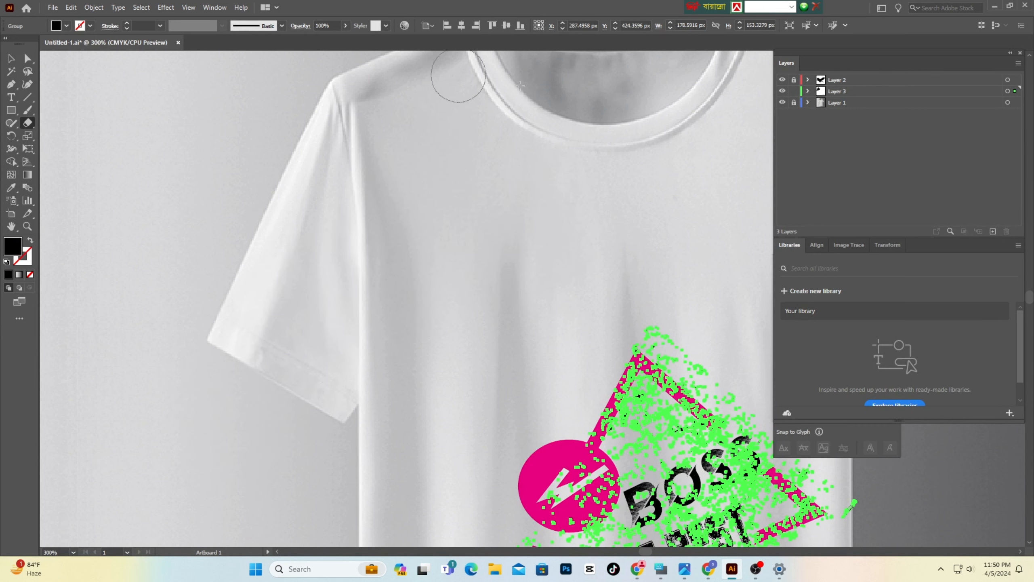
- Deselect the grunge texture and examine the whole graphic on the T-shirt
{"action": "left_click", "coordinate": [11, 58]}
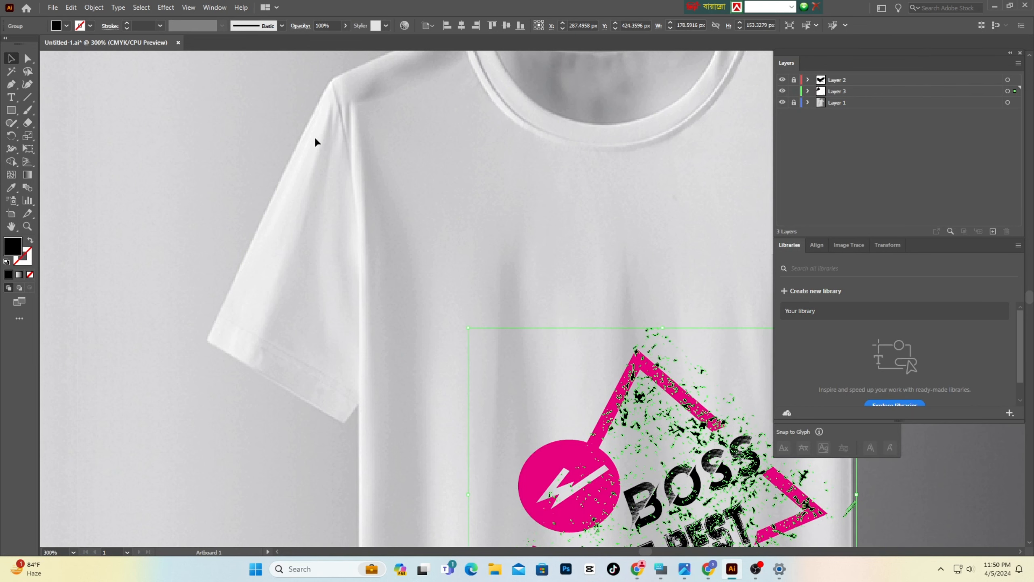
{"action": "key", "text": "ctrl+minus"}
{"action": "key", "text": "ctrl+minus"}
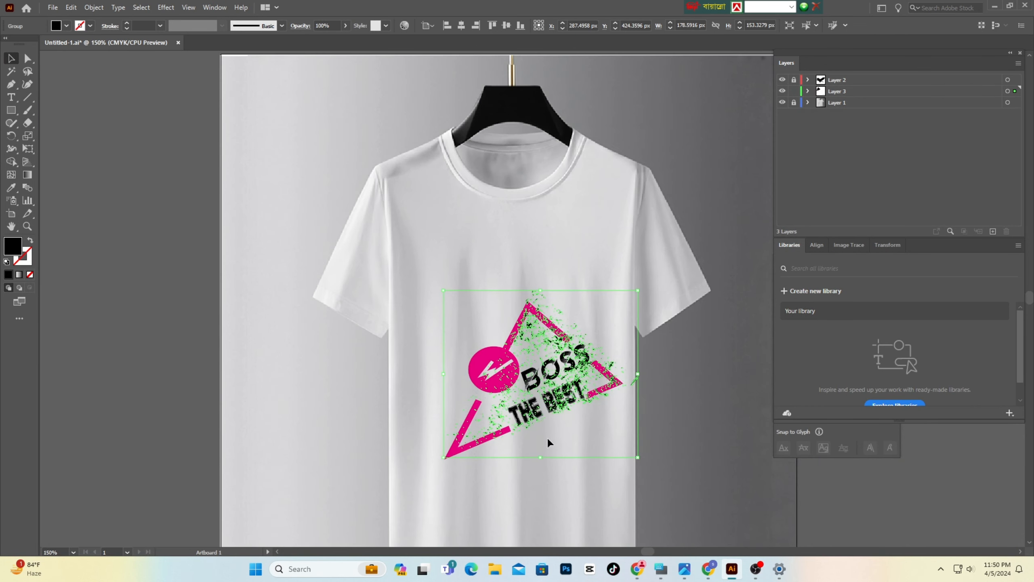
{"action": "scroll", "coordinate": [630, 489], "scroll_direction": "down", "scroll_amount": 3}
{"action": "left_click_drag", "start_coordinate": [648, 551], "coordinate": [651, 551]}
{"action": "scroll", "coordinate": [630, 464], "scroll_direction": "down", "scroll_amount": 5}
{"action": "left_click", "coordinate": [621, 375]}
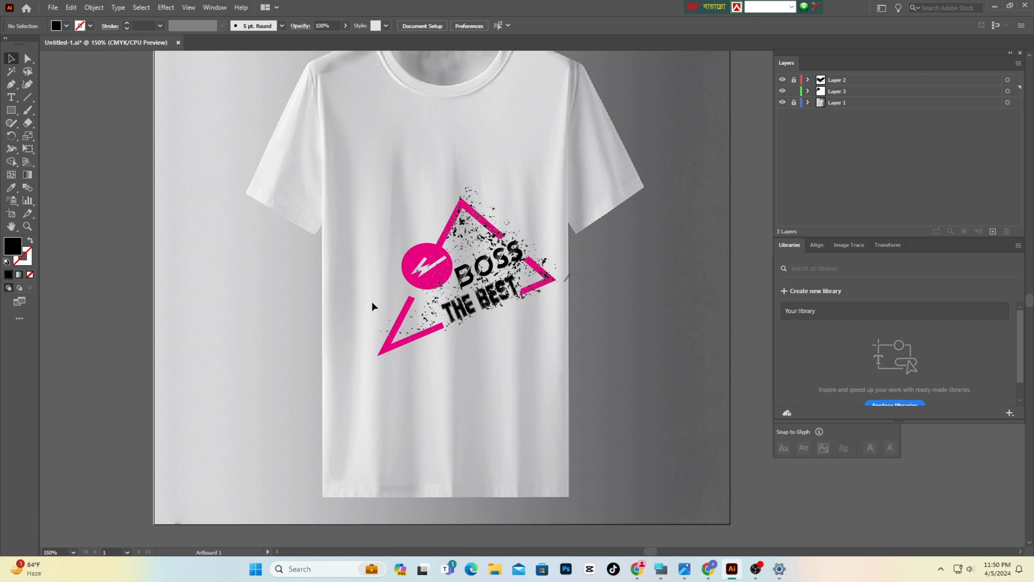
- Select the grunge texture and erase the splatters outside the triangle's lower-left corner and below its bottom edge
{"action": "scroll", "coordinate": [449, 388], "scroll_direction": "up", "scroll_amount": 5}
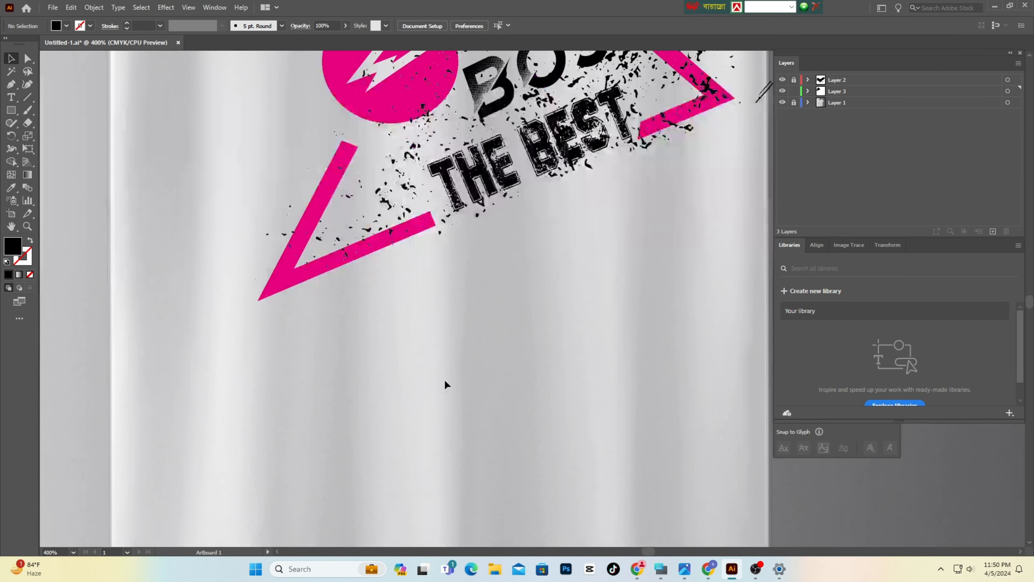
{"action": "scroll", "coordinate": [446, 349], "scroll_direction": "up", "scroll_amount": 3}
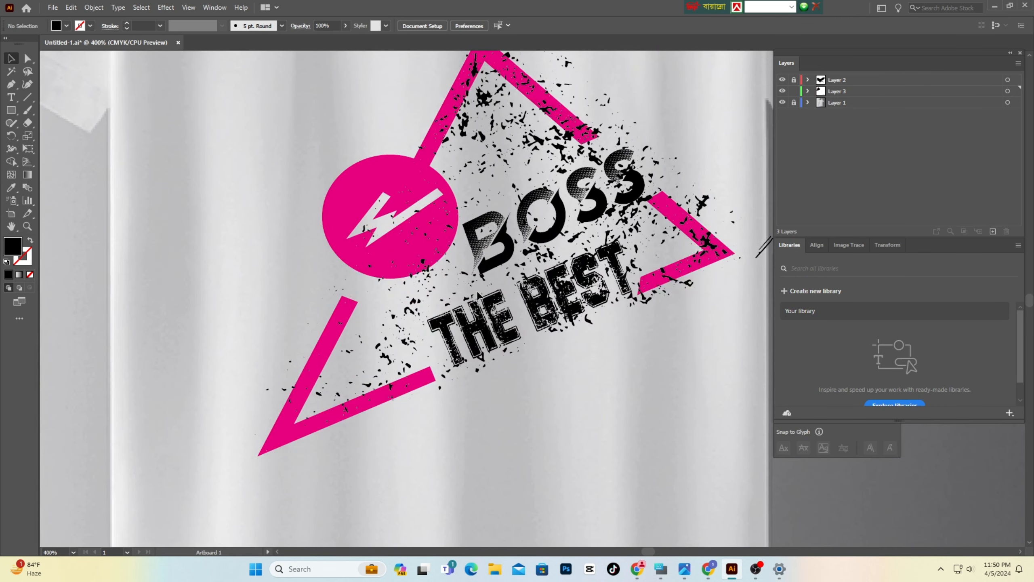
{"action": "left_click", "coordinate": [519, 254]}
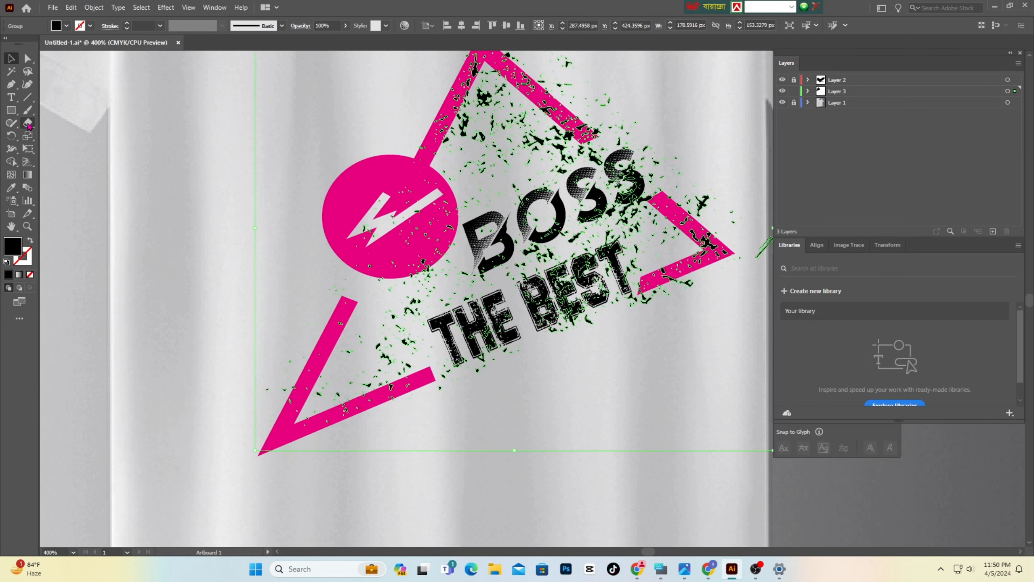
{"action": "left_click", "coordinate": [28, 123]}
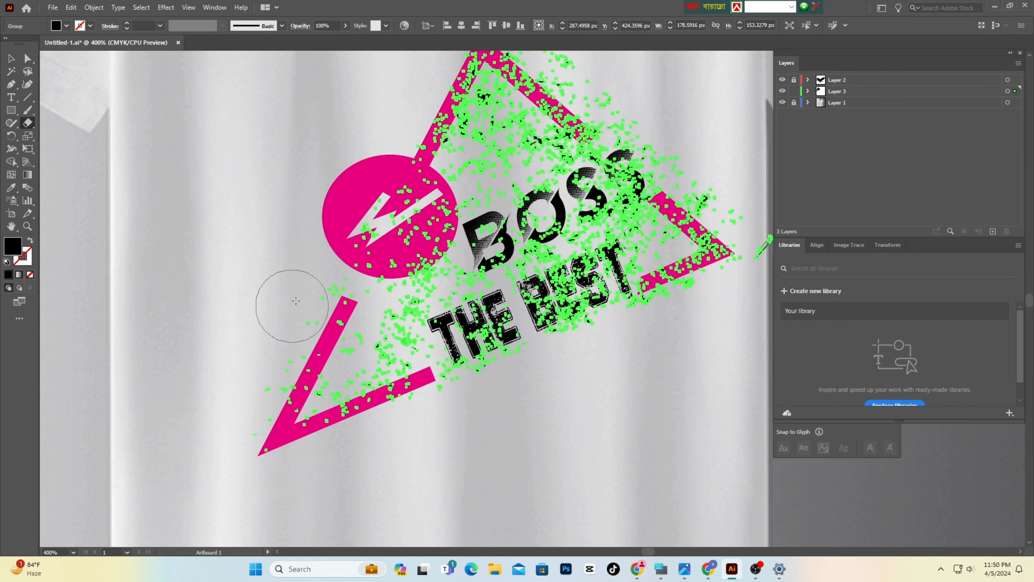
{"action": "mouse_move", "coordinate": [301, 284]}
{"action": "left_mouse_down"}
{"action": "mouse_move", "coordinate": [242, 425]}
{"action": "mouse_move", "coordinate": [238, 464]}
{"action": "left_mouse_up"}
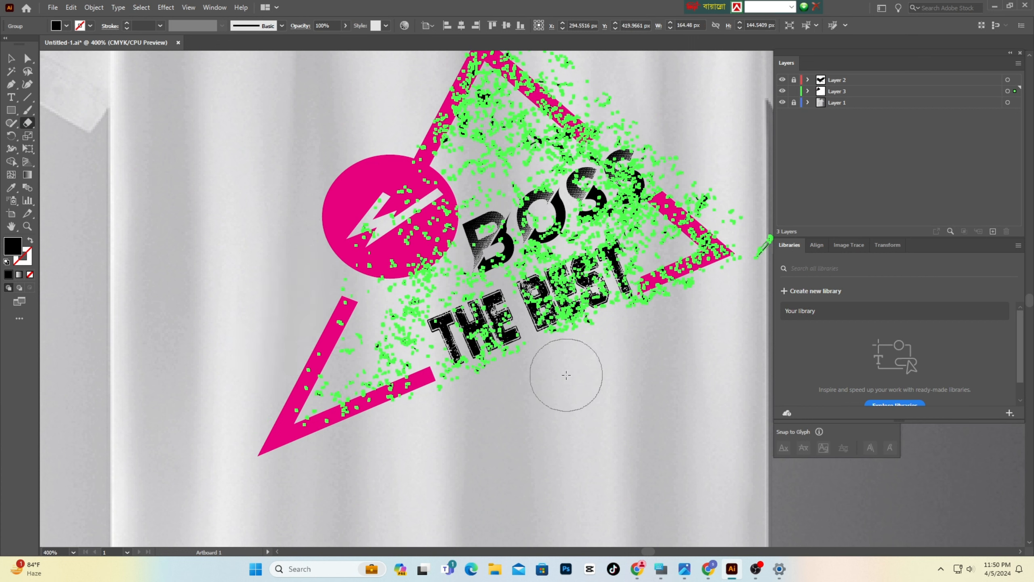
{"action": "left_click_drag", "start_coordinate": [567, 375], "coordinate": [244, 475]}
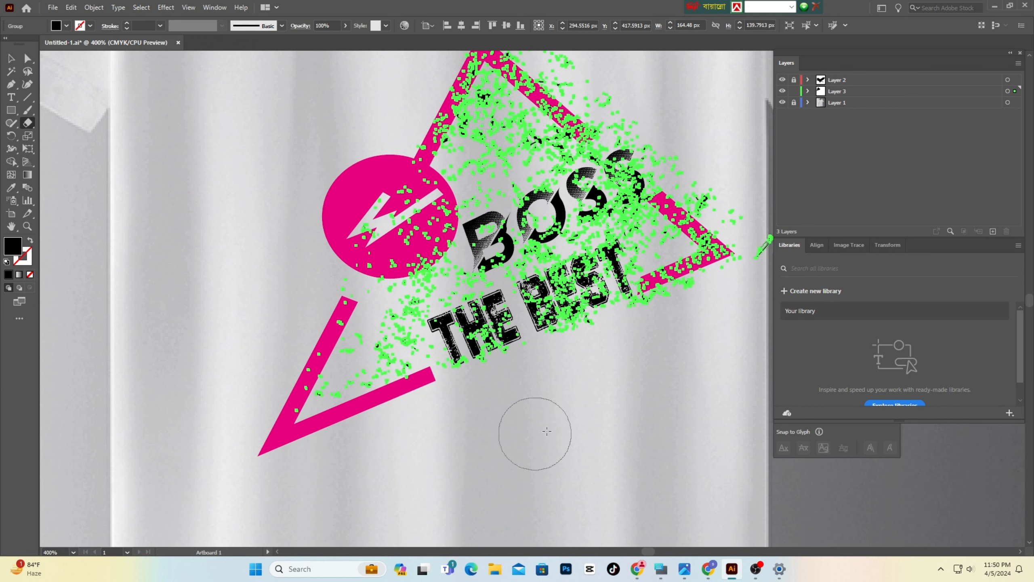
- Erase the grunge splatters above the triangle's apex, beyond its right side and corner, and below THE BEST lettering
{"action": "scroll", "coordinate": [664, 425], "scroll_direction": "up", "scroll_amount": 3}
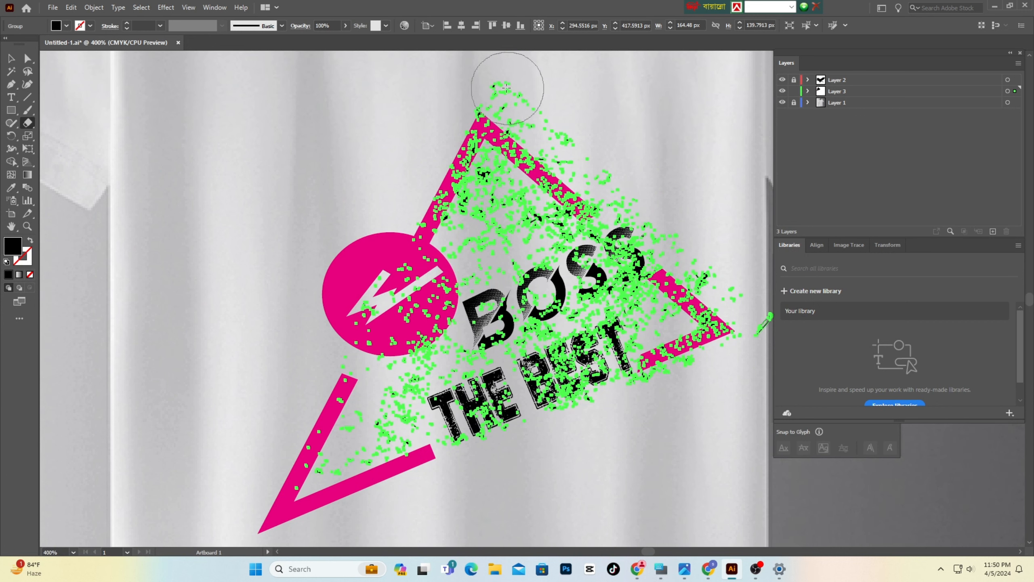
{"action": "mouse_move", "coordinate": [496, 83]}
{"action": "left_mouse_down"}
{"action": "mouse_move", "coordinate": [526, 93]}
{"action": "mouse_move", "coordinate": [648, 209]}
{"action": "mouse_move", "coordinate": [753, 283]}
{"action": "mouse_move", "coordinate": [760, 313]}
{"action": "left_mouse_up"}
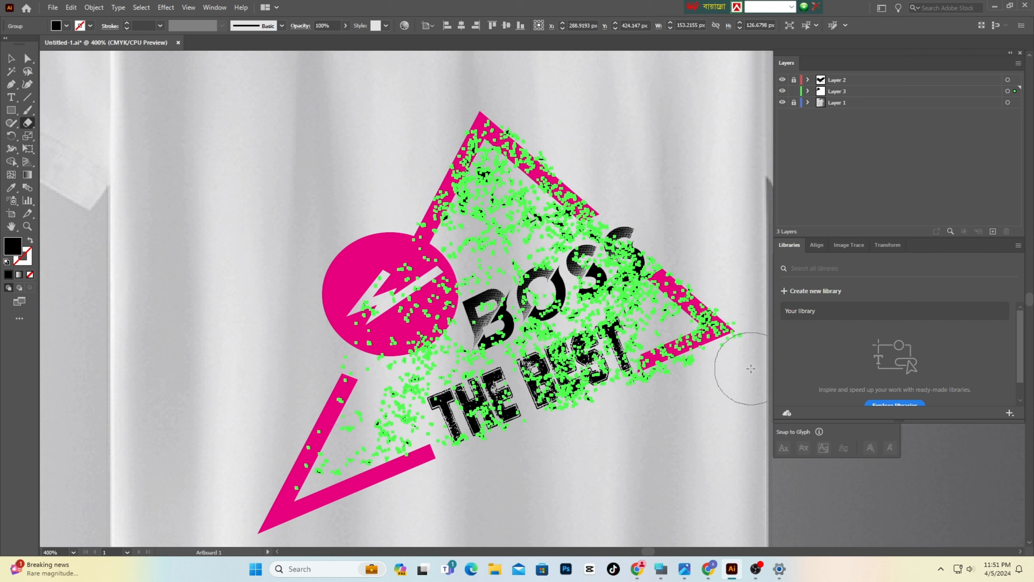
{"action": "left_click_drag", "start_coordinate": [742, 368], "coordinate": [466, 477]}
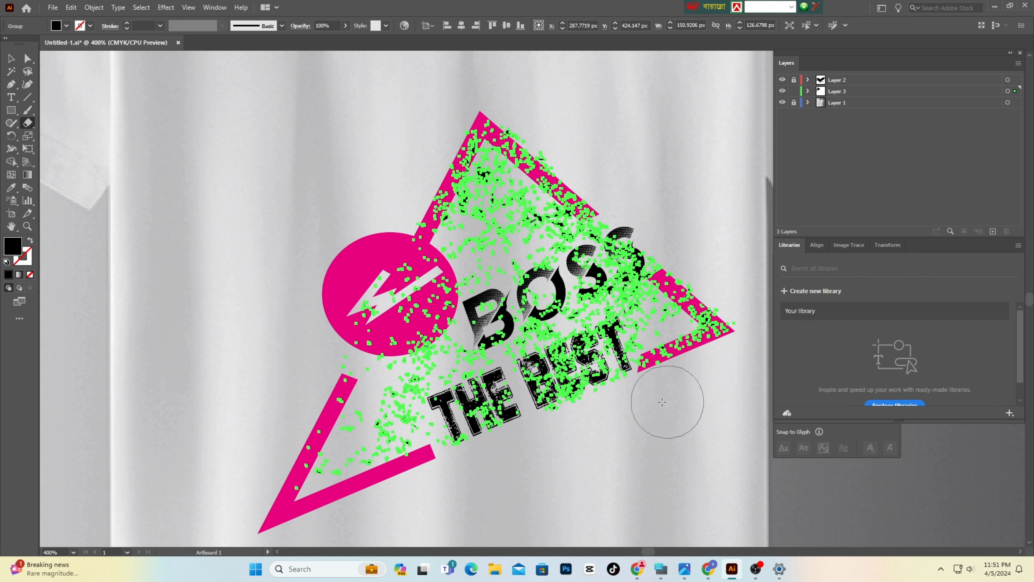
{"action": "left_click_drag", "start_coordinate": [477, 477], "coordinate": [651, 401]}
{"action": "left_click_drag", "start_coordinate": [507, 80], "coordinate": [745, 299]}
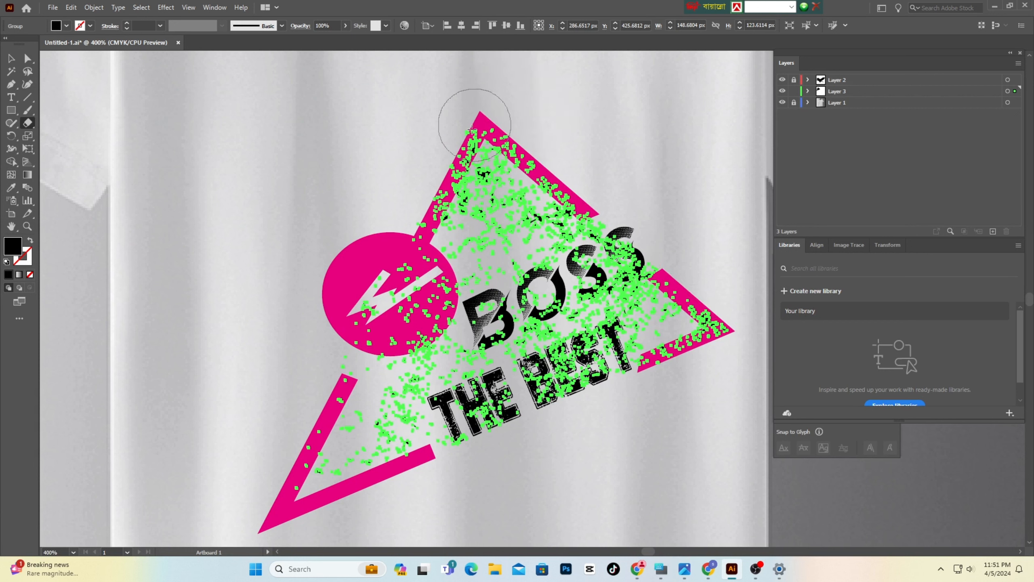
- Erase the grunge specks over the left part of the circle emblem and its lightning mark, then deselect the texture
{"action": "left_click_drag", "start_coordinate": [448, 105], "coordinate": [443, 110]}
{"action": "left_click_drag", "start_coordinate": [358, 249], "coordinate": [329, 350]}
{"action": "left_click_drag", "start_coordinate": [394, 269], "coordinate": [382, 313]}
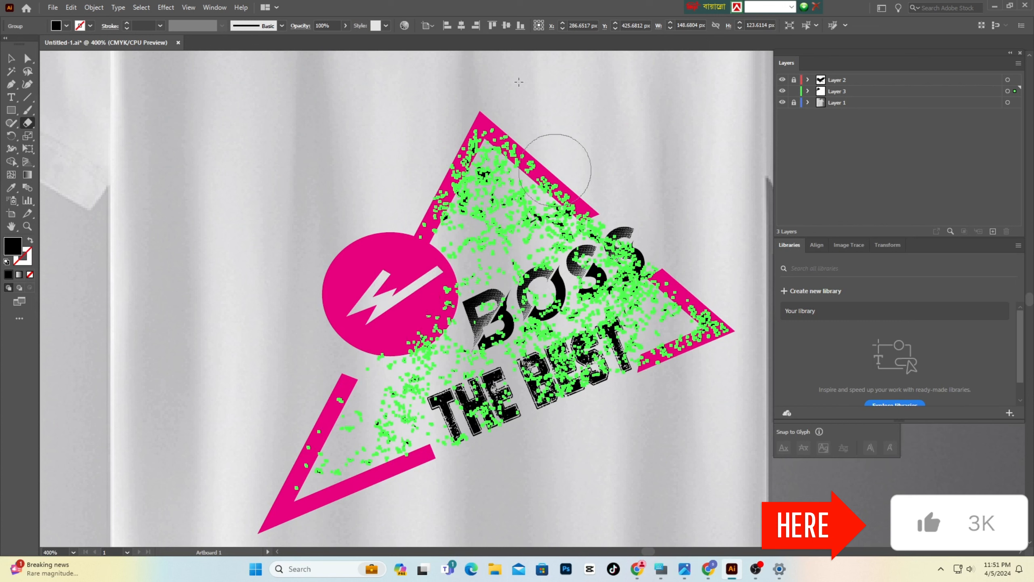
{"action": "key", "text": "v"}
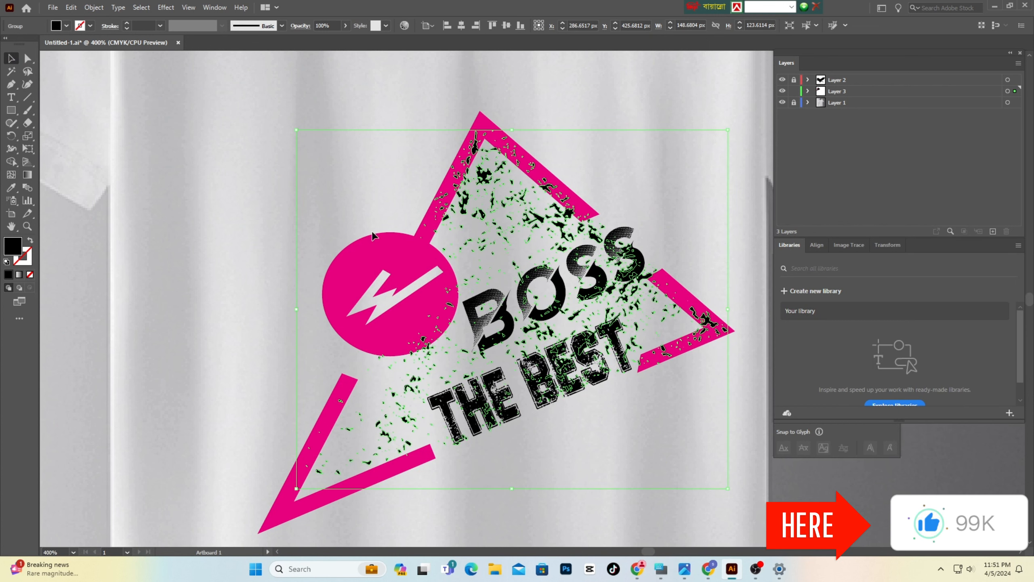
{"action": "left_click", "coordinate": [571, 520]}
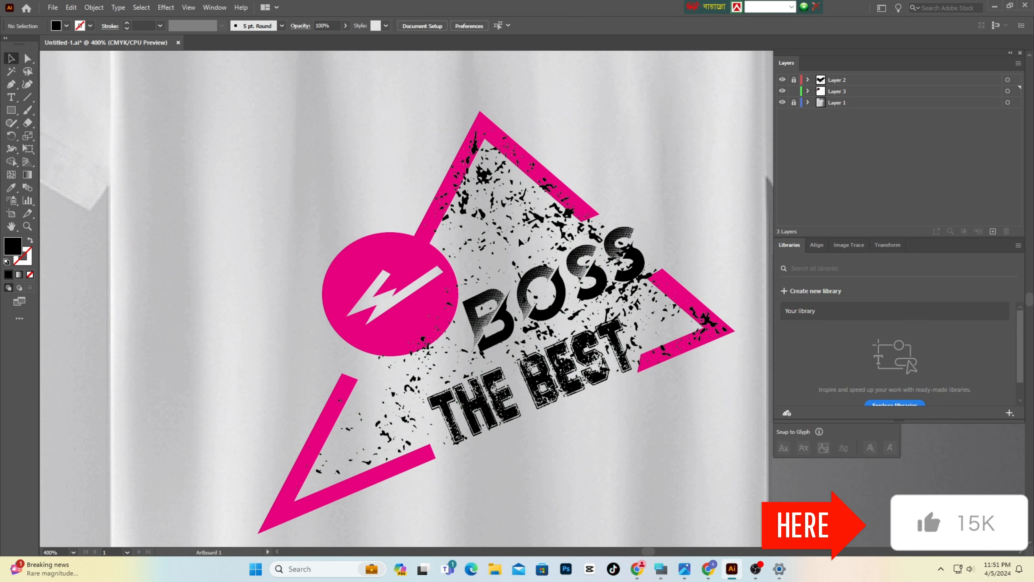
- Recolor the grunge texture magenta by sampling the circle emblem's fill with the Eyedropper, then deselect it
{"action": "scroll", "coordinate": [535, 242], "scroll_direction": "down", "scroll_amount": 4}
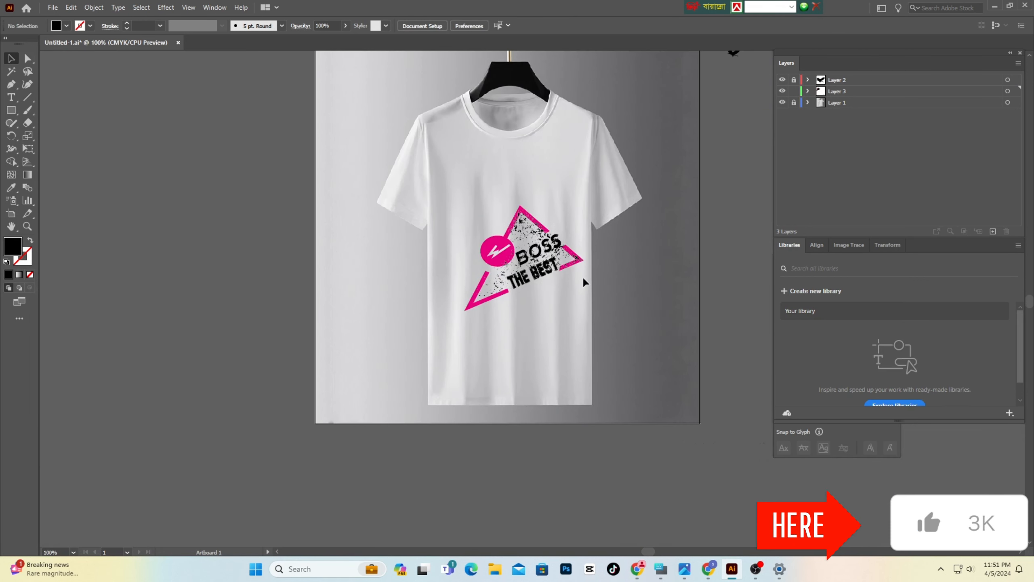
{"action": "scroll", "coordinate": [582, 276], "scroll_direction": "up", "scroll_amount": 1}
{"action": "scroll", "coordinate": [585, 275], "scroll_direction": "up", "scroll_amount": 1}
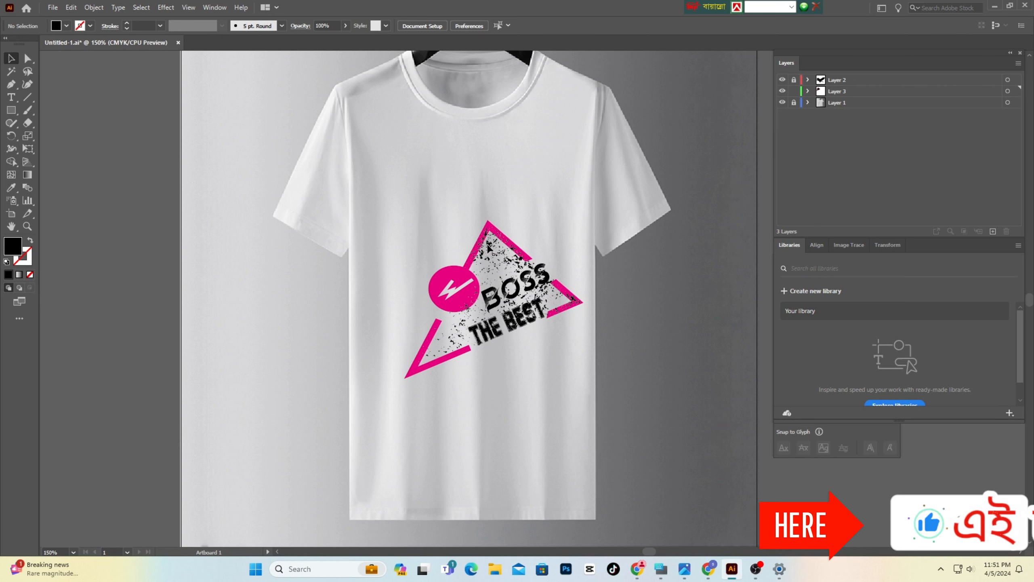
{"action": "left_click", "coordinate": [488, 248]}
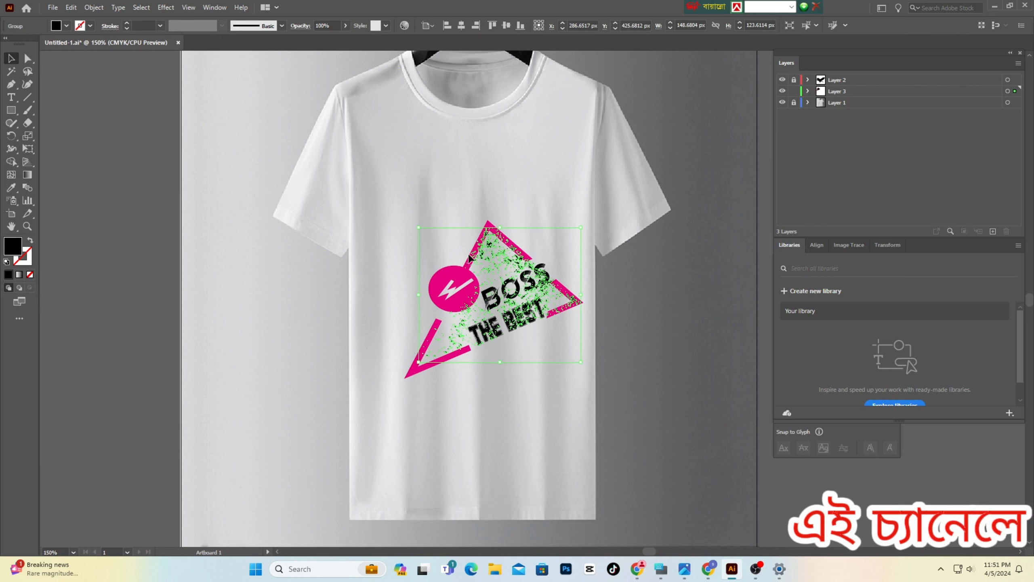
{"action": "left_click", "coordinate": [134, 293]}
{"action": "left_click", "coordinate": [492, 247]}
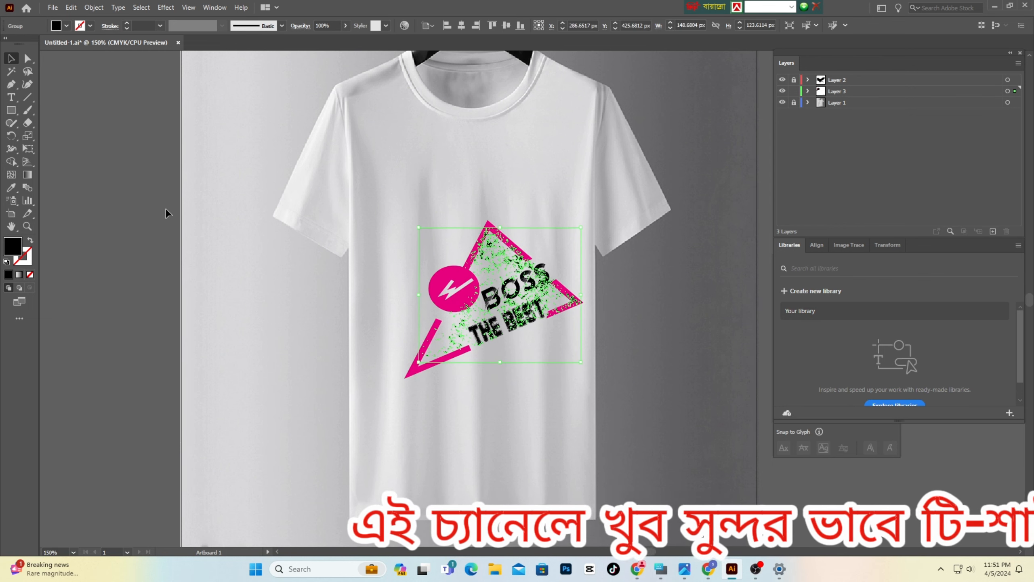
{"action": "left_click", "coordinate": [11, 190]}
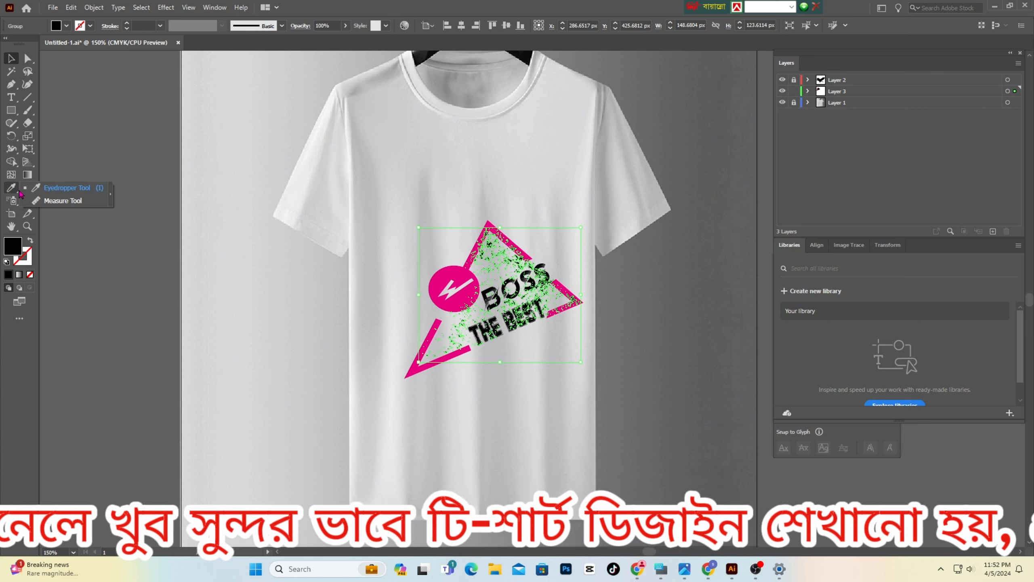
{"action": "left_click", "coordinate": [57, 189]}
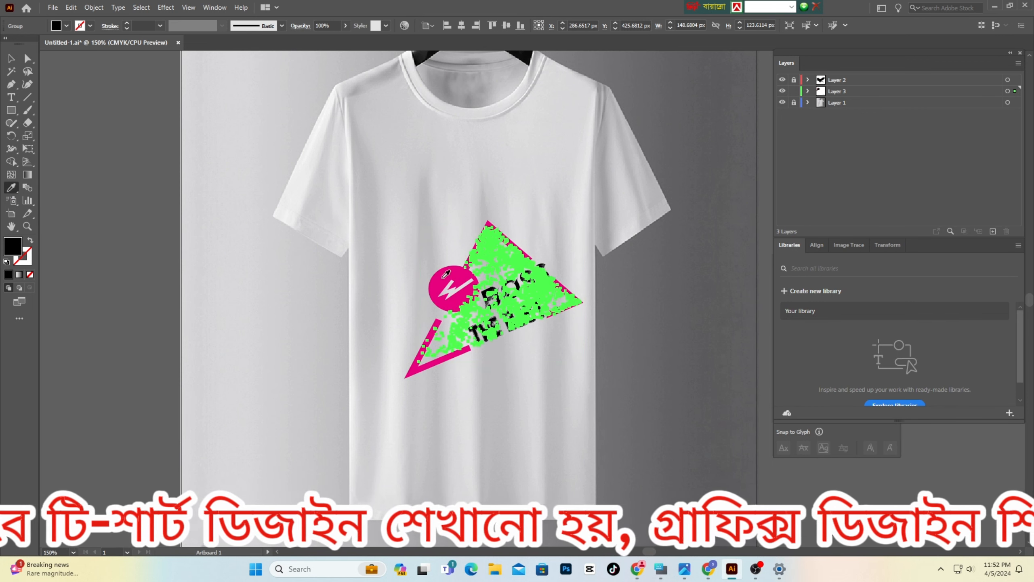
{"action": "left_click", "coordinate": [444, 275]}
{"action": "left_click", "coordinate": [11, 58]}
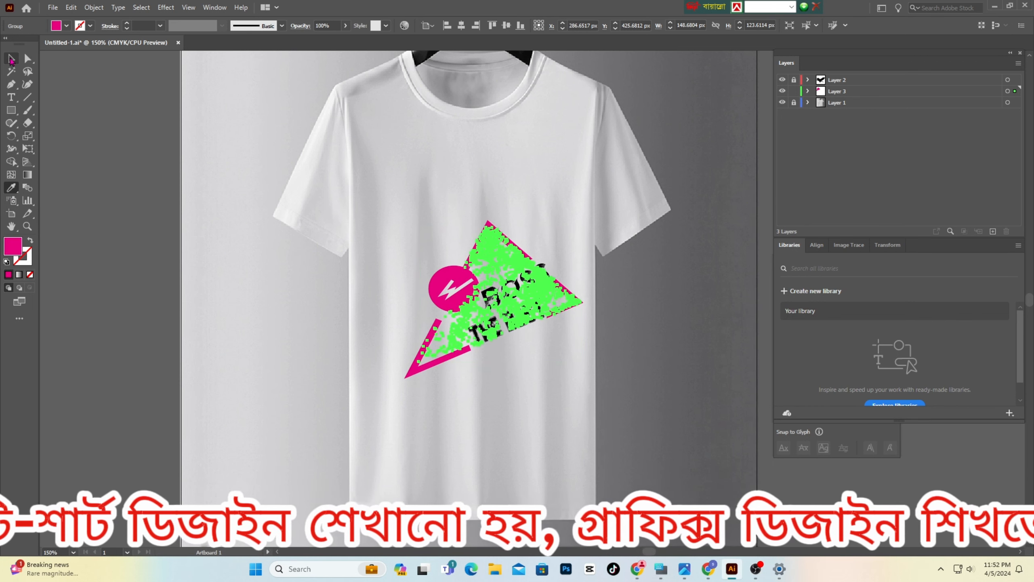
{"action": "left_click", "coordinate": [638, 355]}
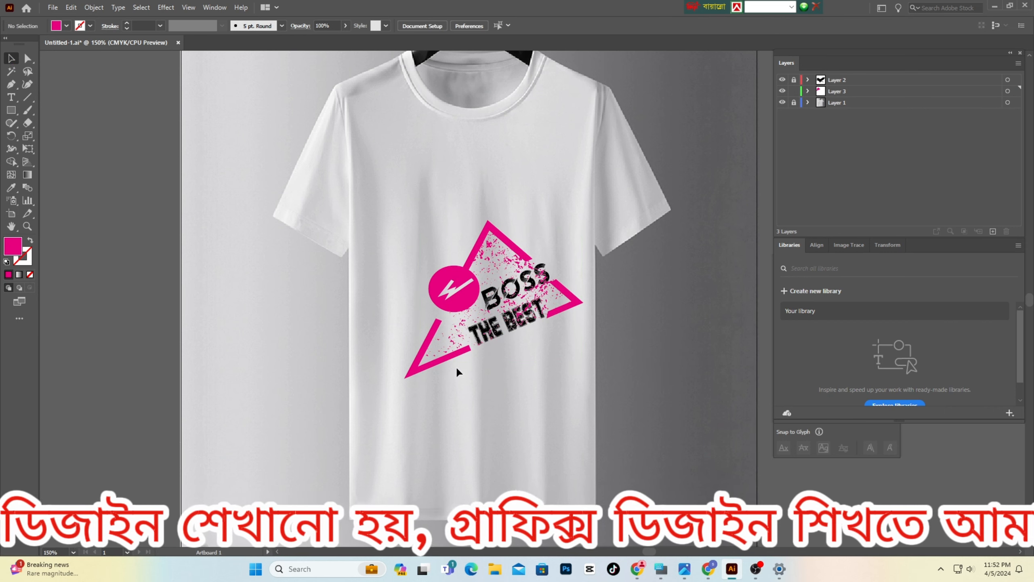
- Scale the magenta grunge texture down slightly to about 144 by 118 px within the triangle, then deselect it
{"action": "scroll", "coordinate": [436, 364], "scroll_direction": "up", "scroll_amount": 1}
{"action": "scroll", "coordinate": [549, 362], "scroll_direction": "up", "scroll_amount": 2}
{"action": "scroll", "coordinate": [557, 355], "scroll_direction": "down", "scroll_amount": 1}
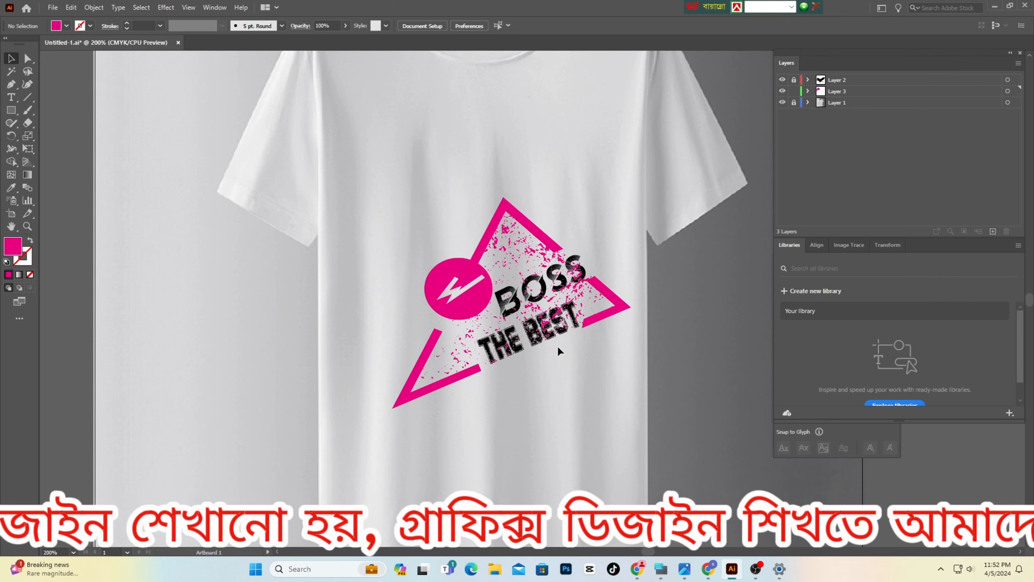
{"action": "left_click", "coordinate": [568, 290]}
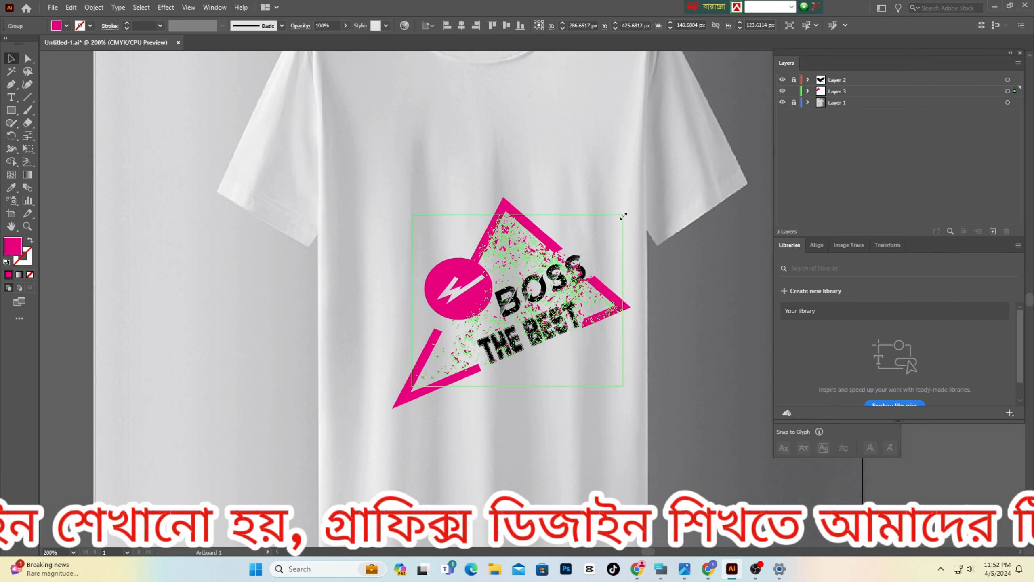
{"action": "left_click", "coordinate": [621, 418]}
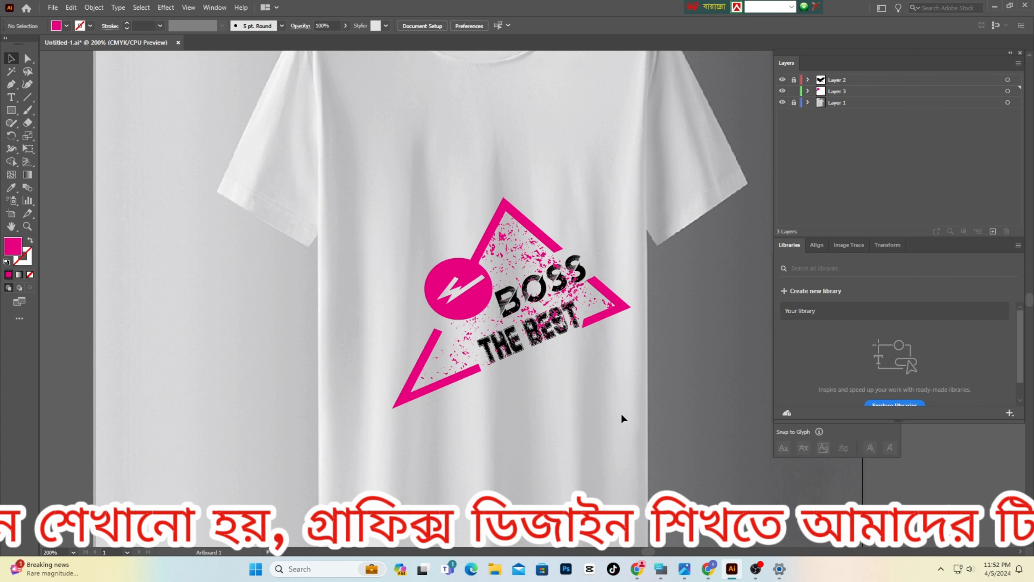
{"action": "left_click", "coordinate": [578, 295]}
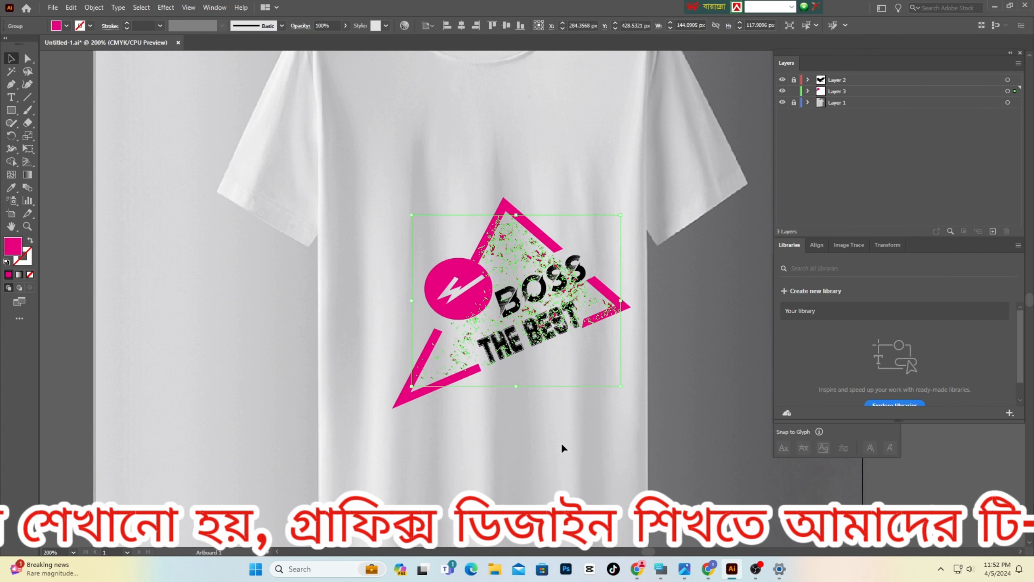
{"action": "left_click", "coordinate": [554, 431]}
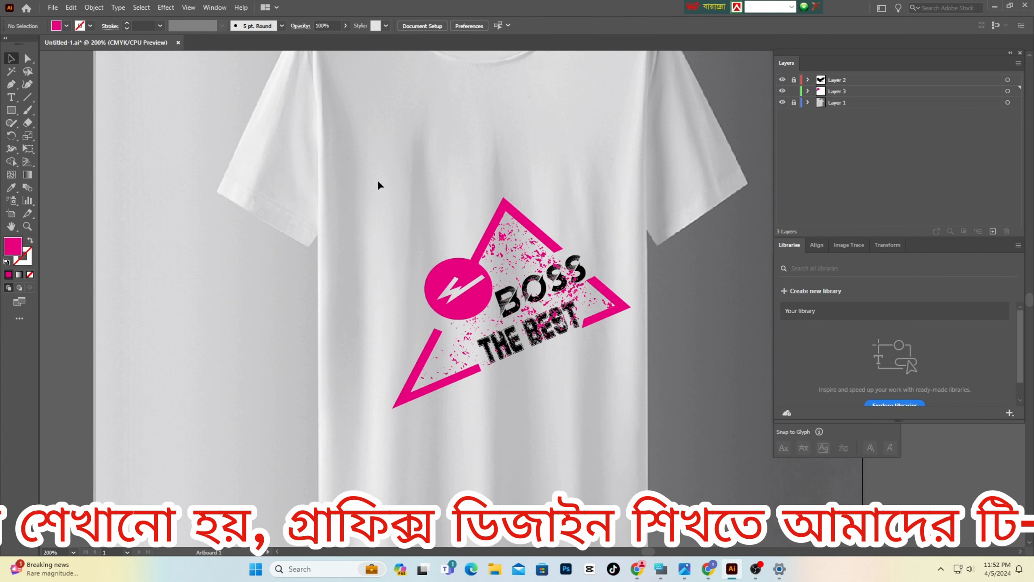
- Group the triangle, circle emblem, lettering and magenta grunge texture into one object
{"action": "scroll", "coordinate": [387, 317], "scroll_direction": "down", "scroll_amount": 2}
{"action": "scroll", "coordinate": [434, 427], "scroll_direction": "down", "scroll_amount": 2}
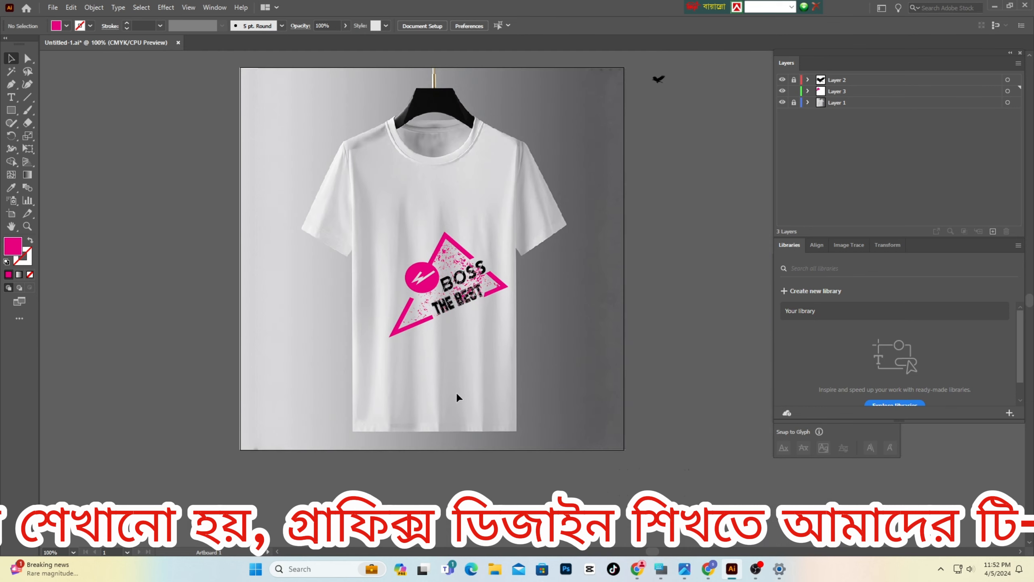
{"action": "left_click", "coordinate": [460, 298]}
{"action": "left_click", "coordinate": [484, 394]}
{"action": "left_click", "coordinate": [94, 9]}
{"action": "left_click", "coordinate": [126, 93]}
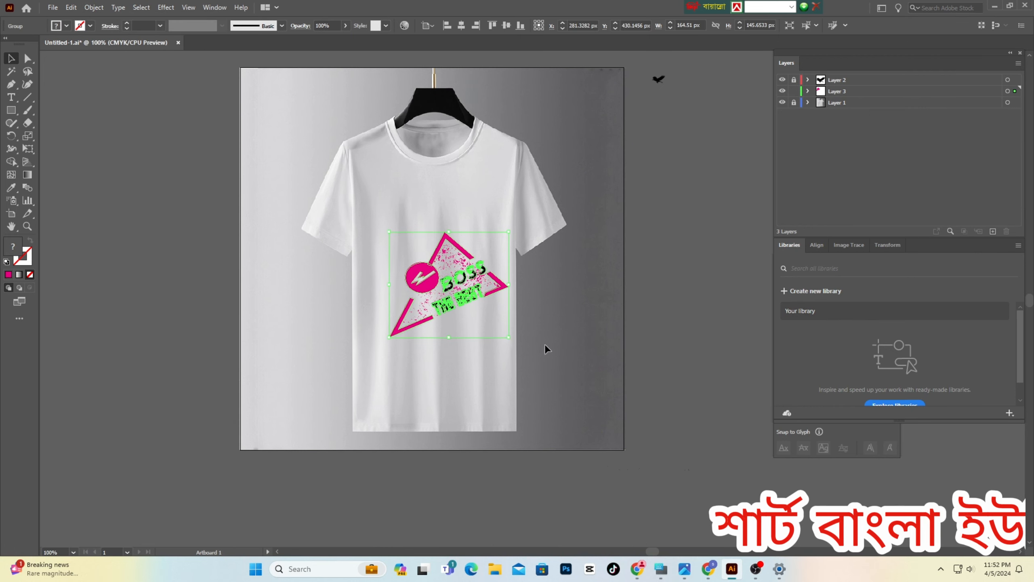
- Ungroup the complete T-shirt graphic, select only the grunge texture, then clear the selection
{"action": "left_click", "coordinate": [583, 358]}
{"action": "left_click", "coordinate": [426, 288]}
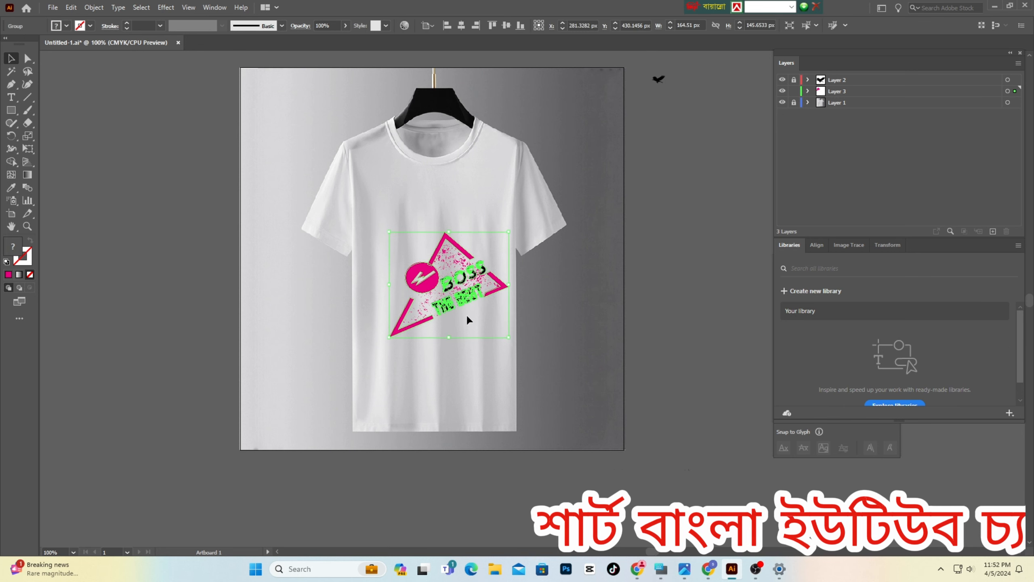
{"action": "right_click", "coordinate": [425, 288]}
{"action": "left_click", "coordinate": [511, 374]}
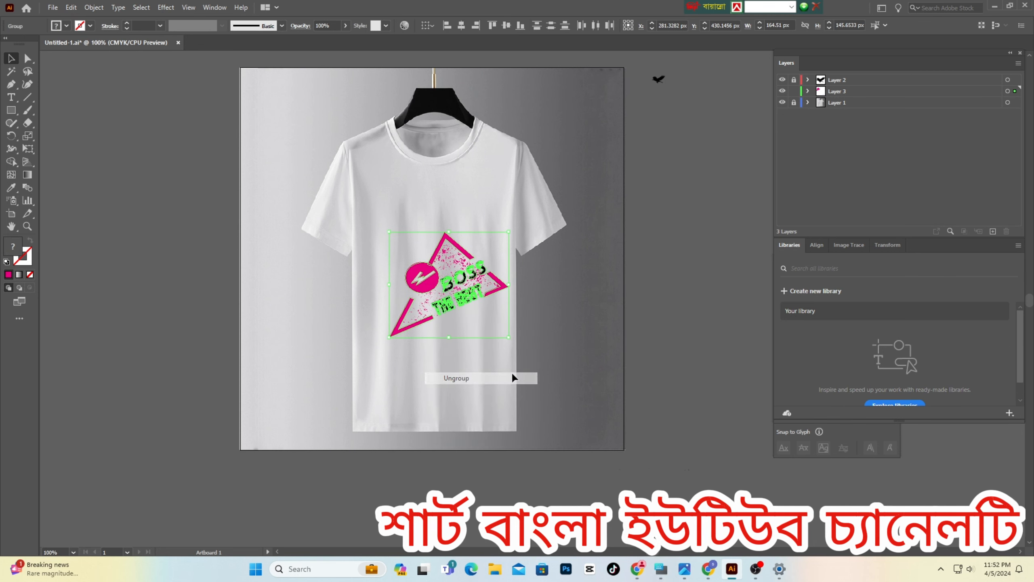
{"action": "left_click", "coordinate": [458, 293]}
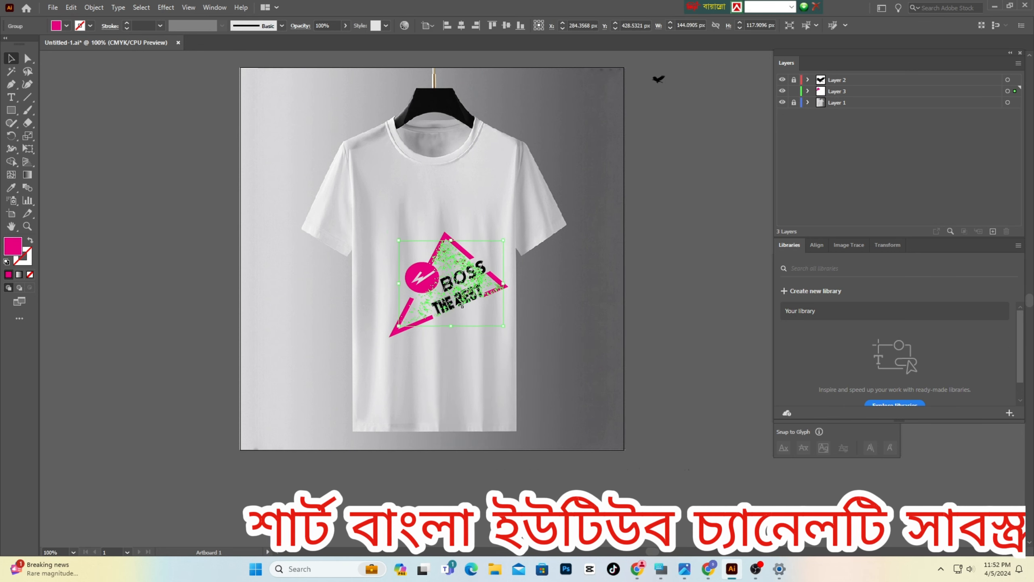
{"action": "left_click", "coordinate": [422, 290]}
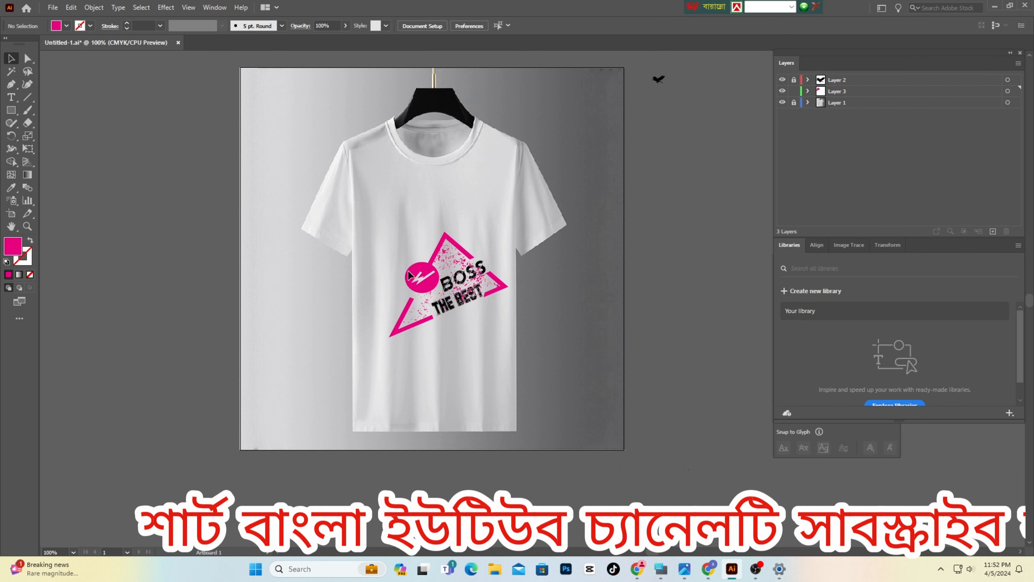
- Shift the magenta circle emblem slightly downward against the triangle's edge, then deselect it
{"action": "left_click", "coordinate": [430, 290]}
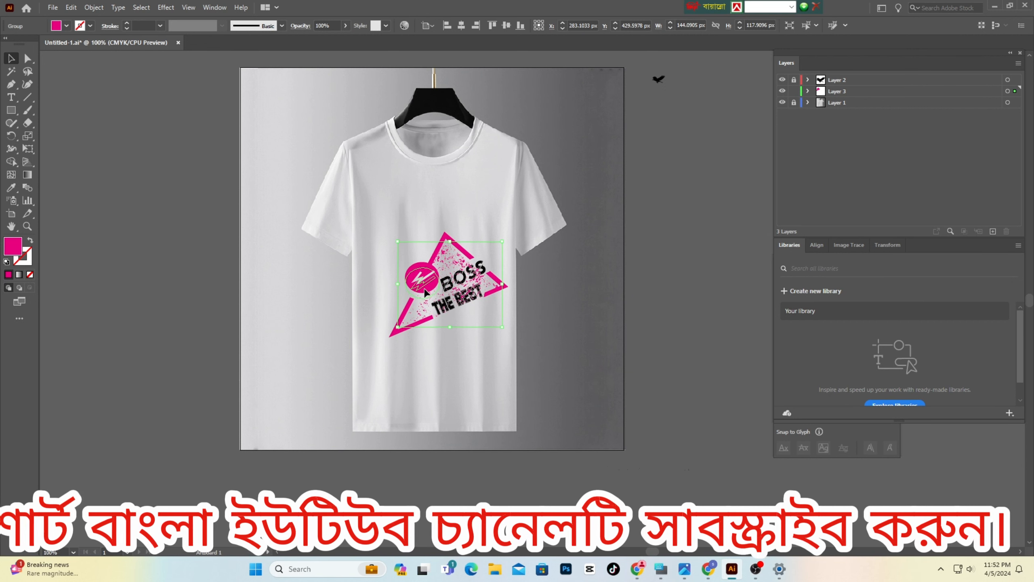
{"action": "left_click", "coordinate": [428, 291]}
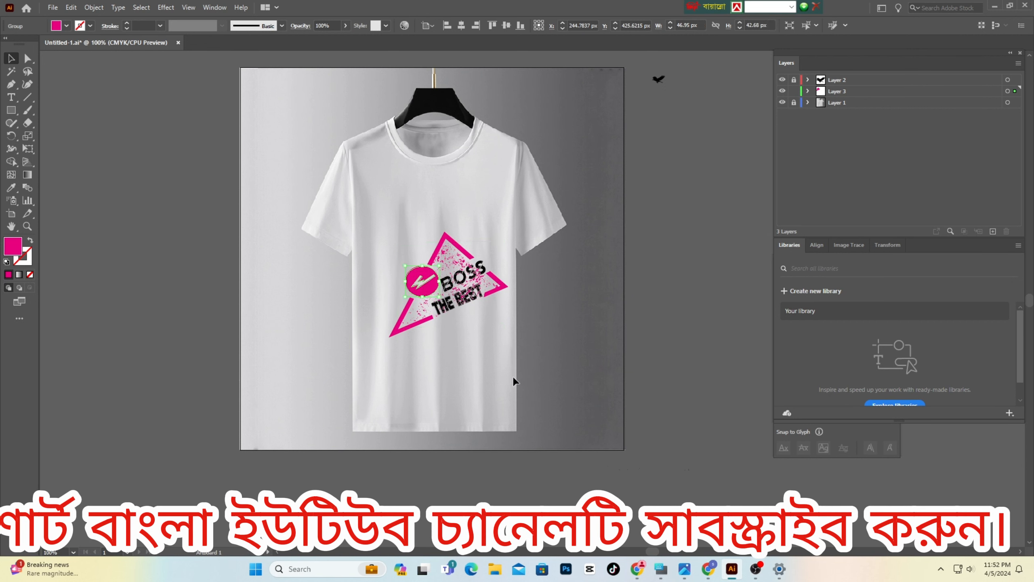
{"action": "left_click", "coordinate": [546, 342]}
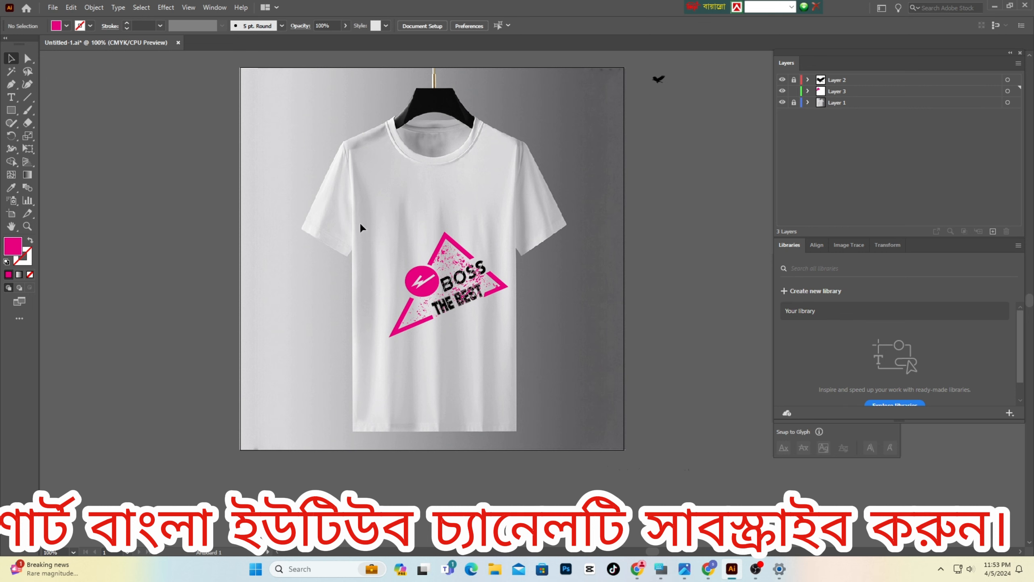
- Group the triangle, circle emblem, lettering and grunge texture into a single object, then clear the selection
{"action": "left_click_drag", "start_coordinate": [482, 327], "coordinate": [529, 333]}
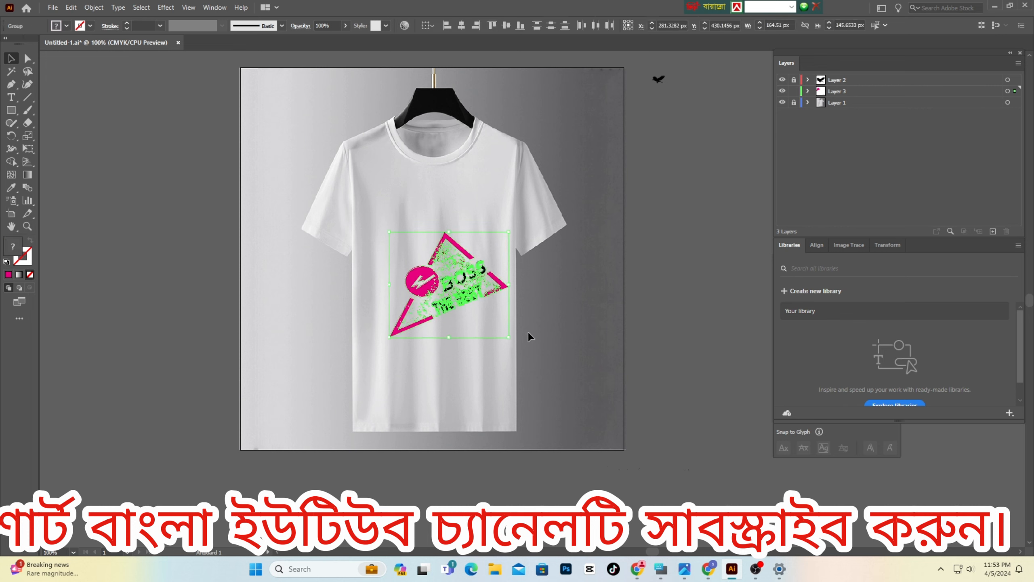
{"action": "right_click", "coordinate": [460, 279]}
{"action": "left_click", "coordinate": [493, 357]}
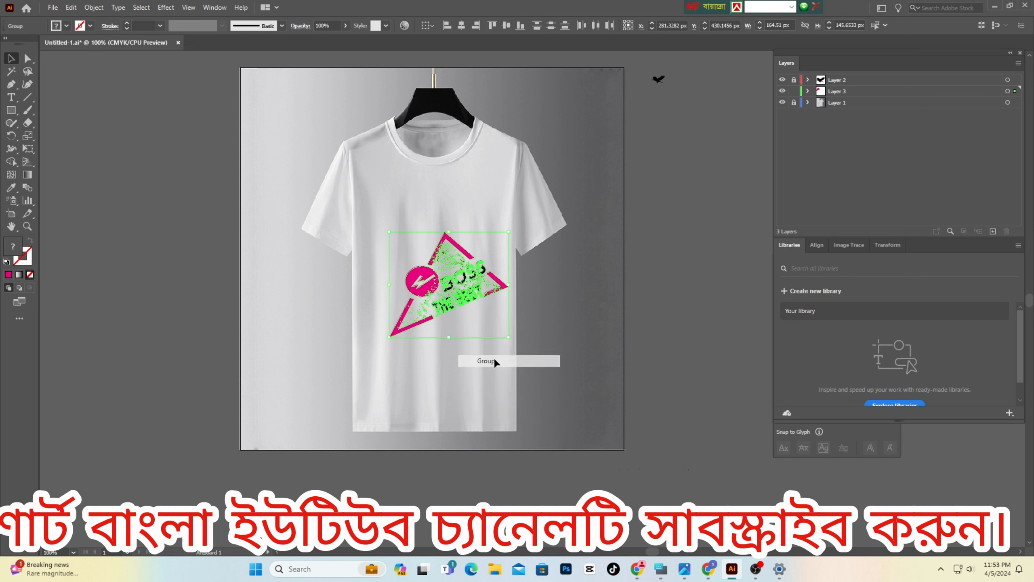
{"action": "left_click", "coordinate": [561, 350]}
- Move the grouped BOSS / THE BEST graphic slightly left and up on the shirt front, then deselect it
{"action": "left_click", "coordinate": [463, 300]}
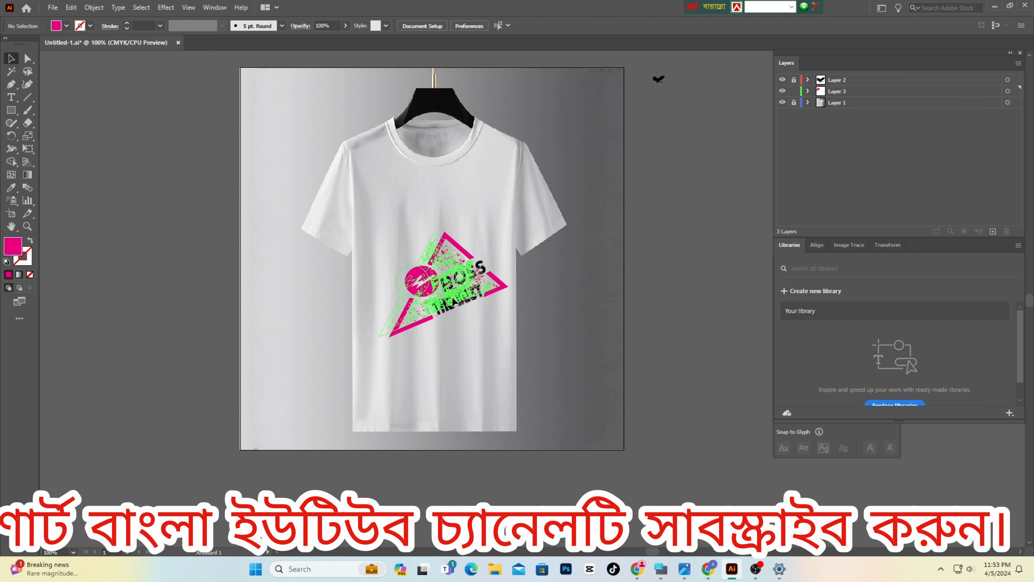
{"action": "left_click", "coordinate": [550, 331]}
{"action": "scroll", "coordinate": [546, 329], "scroll_direction": "down", "scroll_amount": 3}
{"action": "scroll", "coordinate": [546, 329], "scroll_direction": "up", "scroll_amount": 2}
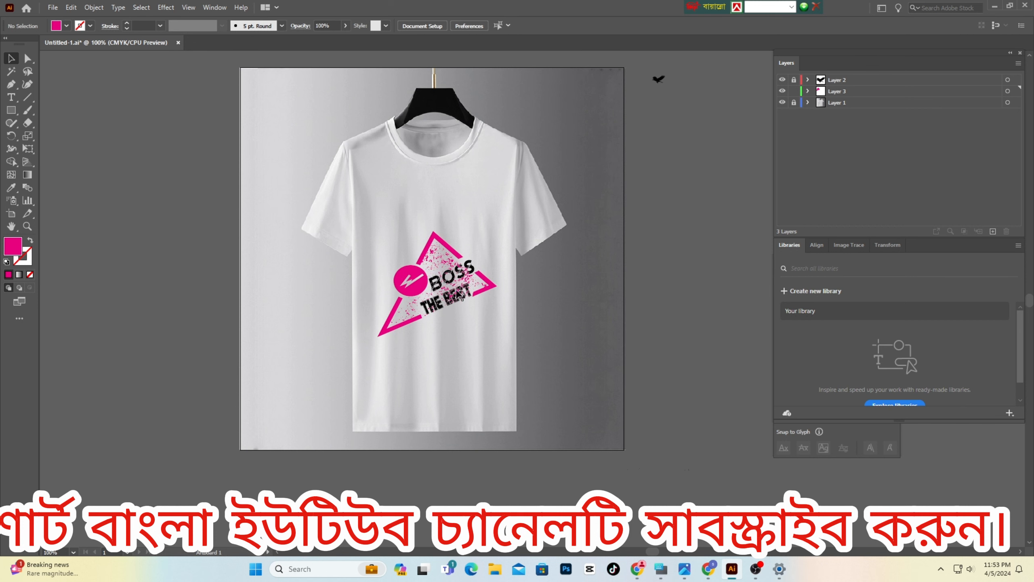
{"action": "left_click", "coordinate": [449, 294]}
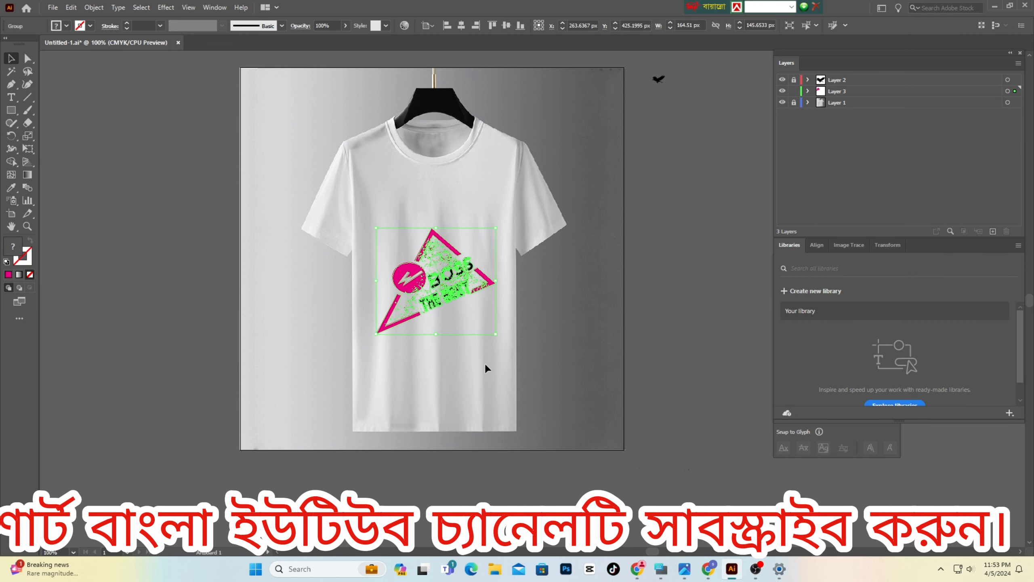
{"action": "left_click", "coordinate": [499, 336]}
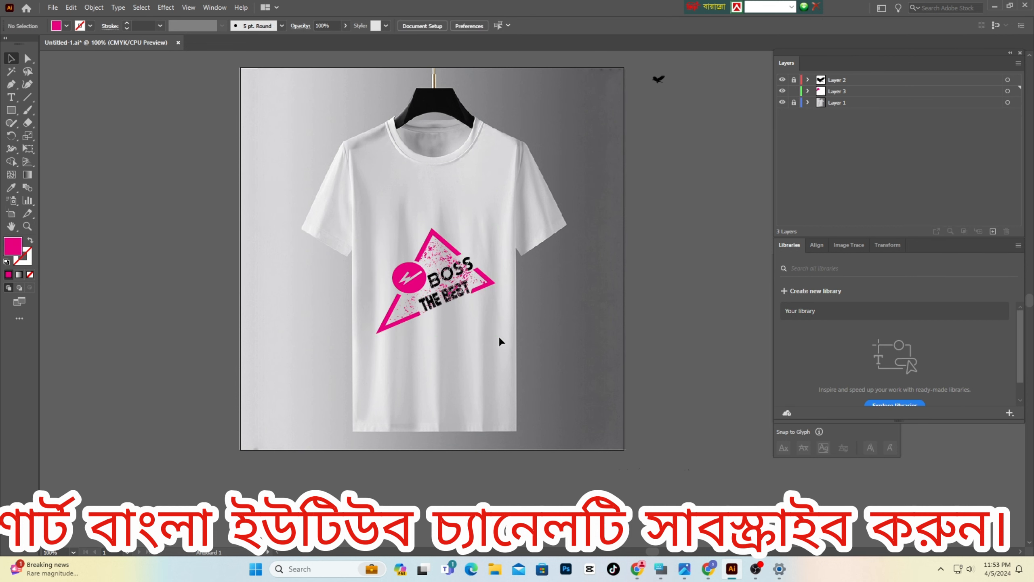
- Rotate the grouped graphic slightly clockwise to flatten its tilt and reposition it in the middle of the shirt front
{"action": "left_click", "coordinate": [470, 292]}
{"action": "left_click_drag", "start_coordinate": [500, 338], "coordinate": [486, 343]}
{"action": "left_click", "coordinate": [461, 325]}
{"action": "left_click_drag", "start_coordinate": [445, 293], "coordinate": [458, 288]}
{"action": "left_click", "coordinate": [572, 337]}
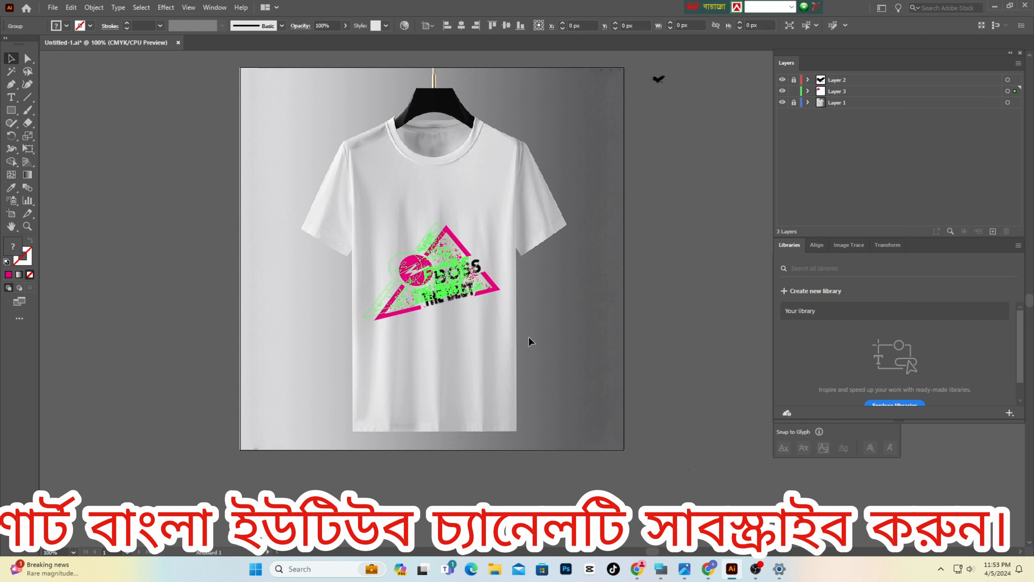
{"action": "left_click", "coordinate": [571, 349]}
- Unlock Layer 2 and Layer 1, then align the shirt image and the grouped graphic by their horizontal centers
{"action": "scroll", "coordinate": [402, 234], "scroll_direction": "up", "scroll_amount": 3}
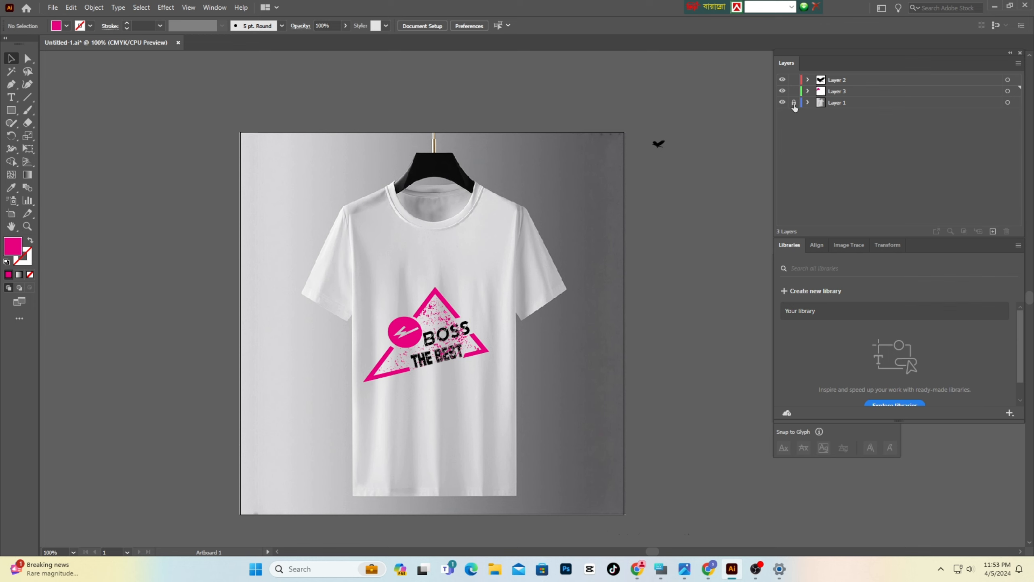
{"action": "left_click", "coordinate": [793, 104]}
{"action": "scroll", "coordinate": [716, 209], "scroll_direction": "down", "scroll_amount": 1}
{"action": "left_click_drag", "start_coordinate": [166, 146], "coordinate": [619, 446]}
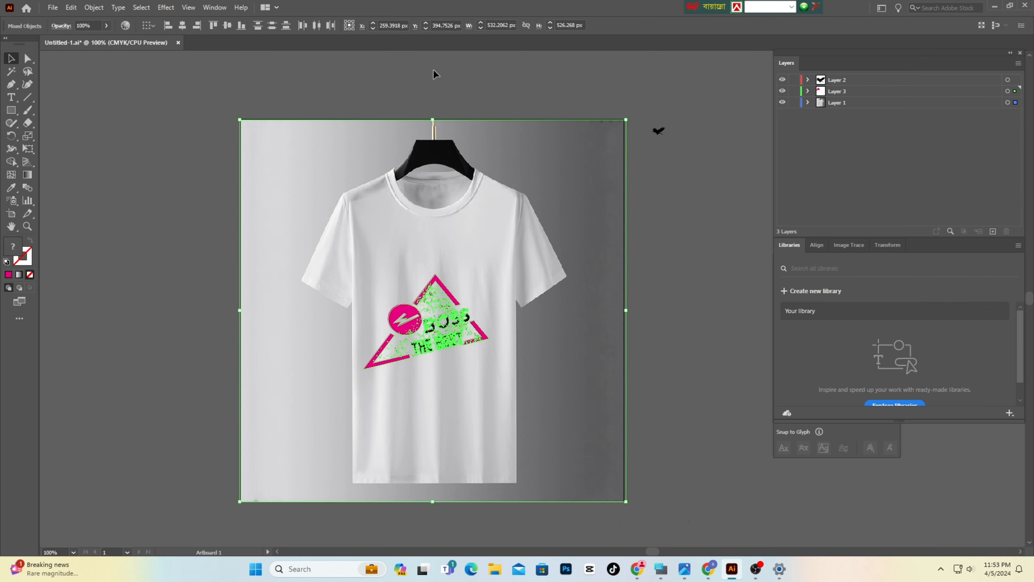
{"action": "left_click", "coordinate": [182, 26]}
{"action": "left_click", "coordinate": [689, 384]}
{"action": "scroll", "coordinate": [484, 317], "scroll_direction": "down", "scroll_amount": 1}
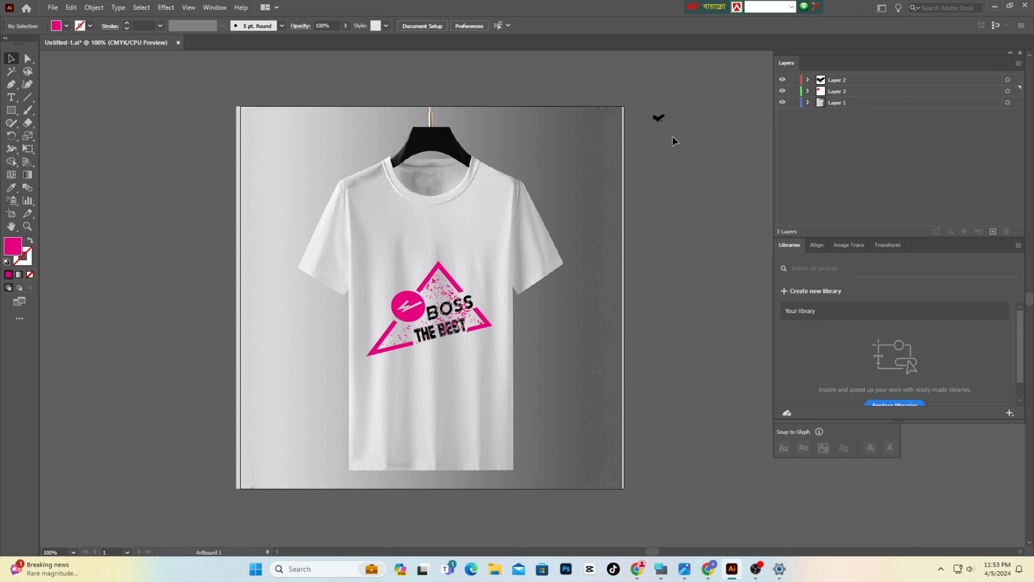
- Move the small black bird mark from beside the artboard onto the shirt's chest above the triangle, then deselect it
{"action": "left_click", "coordinate": [658, 119]}
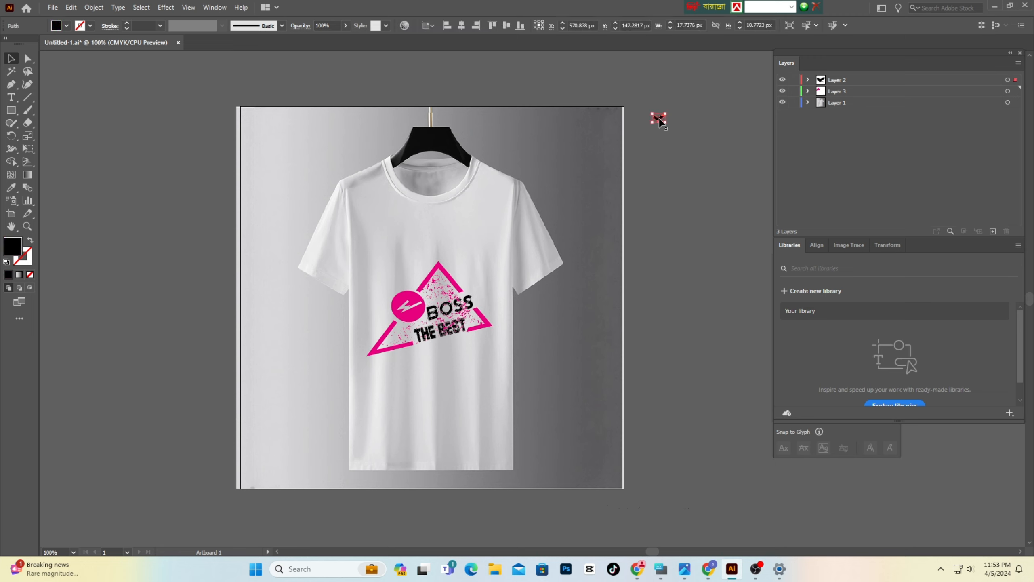
{"action": "left_click_drag", "start_coordinate": [480, 204], "coordinate": [482, 204]}
{"action": "left_click", "coordinate": [515, 240]}
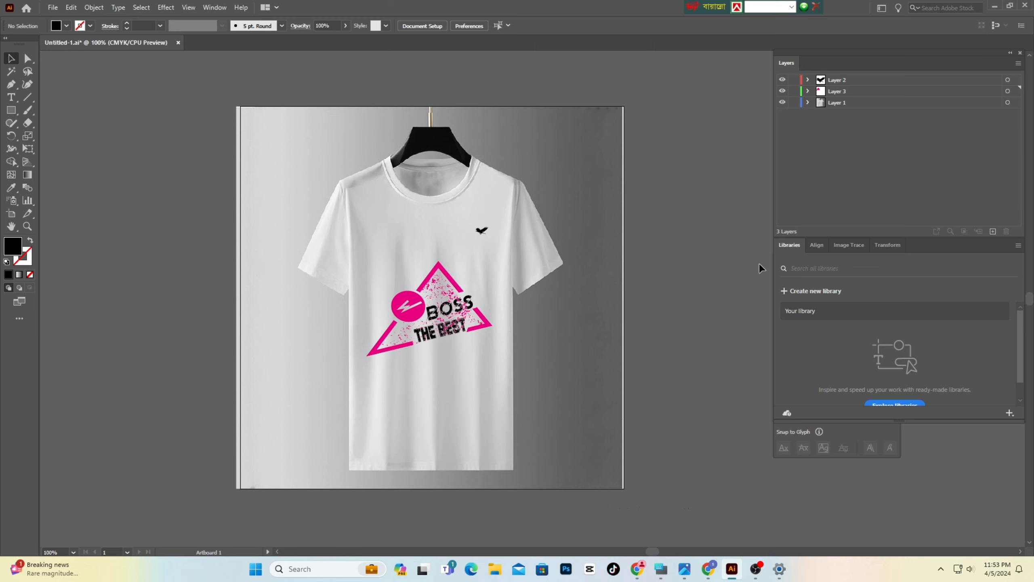
{"action": "scroll", "coordinate": [754, 264], "scroll_direction": "down", "scroll_amount": 2}
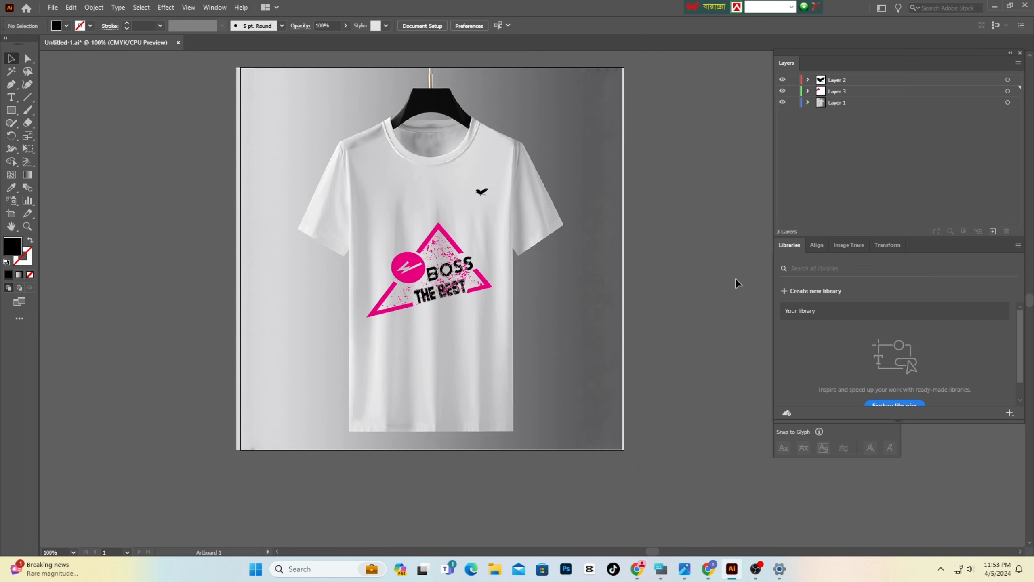
{"action": "scroll", "coordinate": [716, 326], "scroll_direction": "up", "scroll_amount": 3}
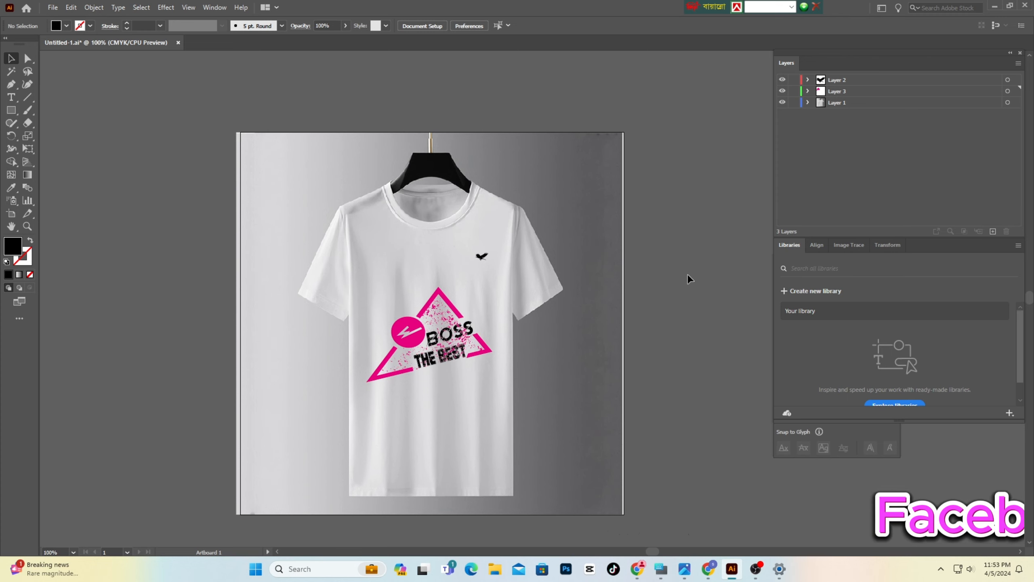
{"action": "scroll", "coordinate": [625, 345], "scroll_direction": "down", "scroll_amount": 1}
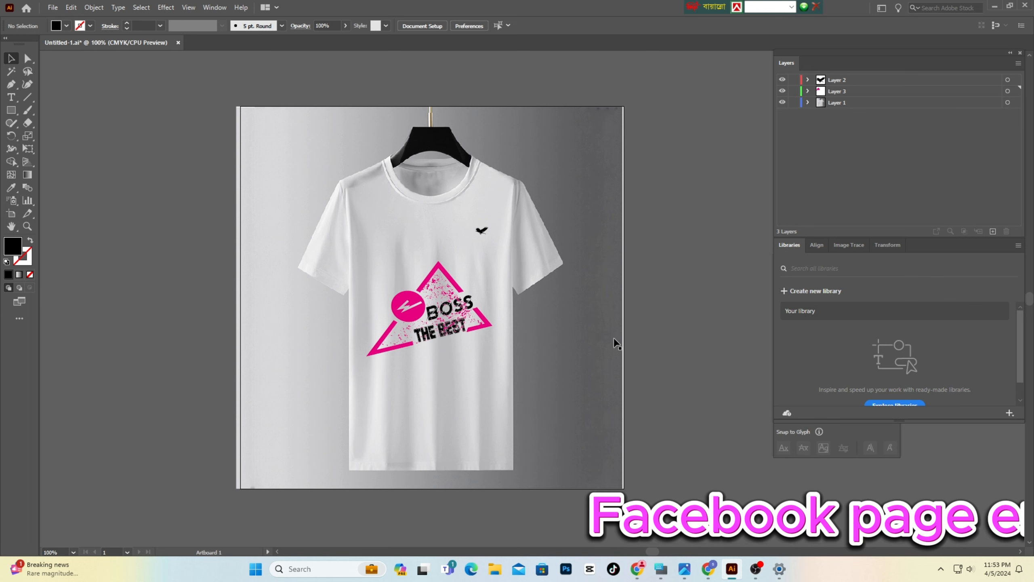
{"action": "scroll", "coordinate": [667, 353], "scroll_direction": "down", "scroll_amount": 2}
{"action": "scroll", "coordinate": [667, 349], "scroll_direction": "up", "scroll_amount": 2}
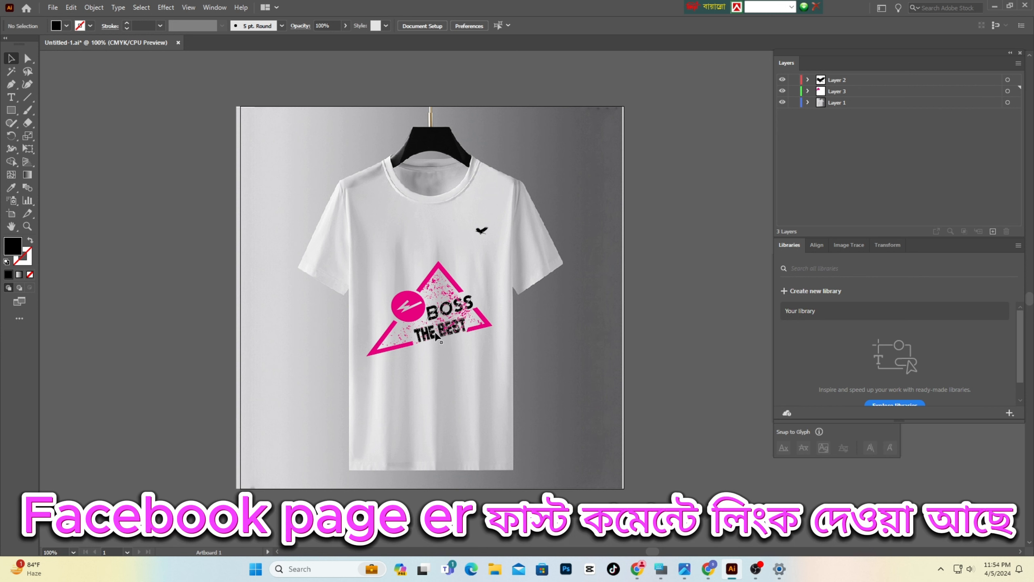
{"action": "scroll", "coordinate": [437, 333], "scroll_direction": "down", "scroll_amount": 1}
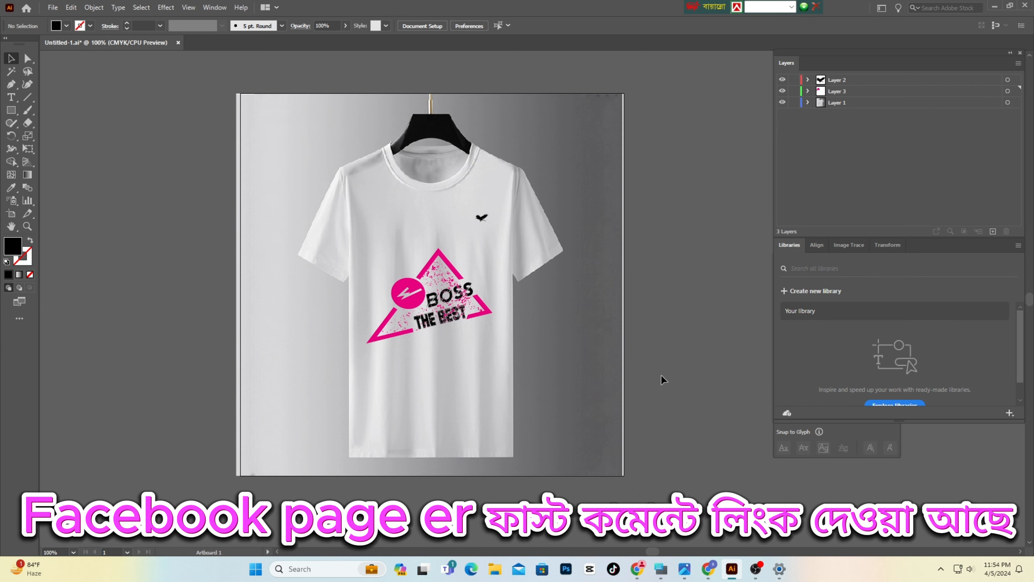
{"action": "scroll", "coordinate": [462, 397], "scroll_direction": "up", "scroll_amount": 2}
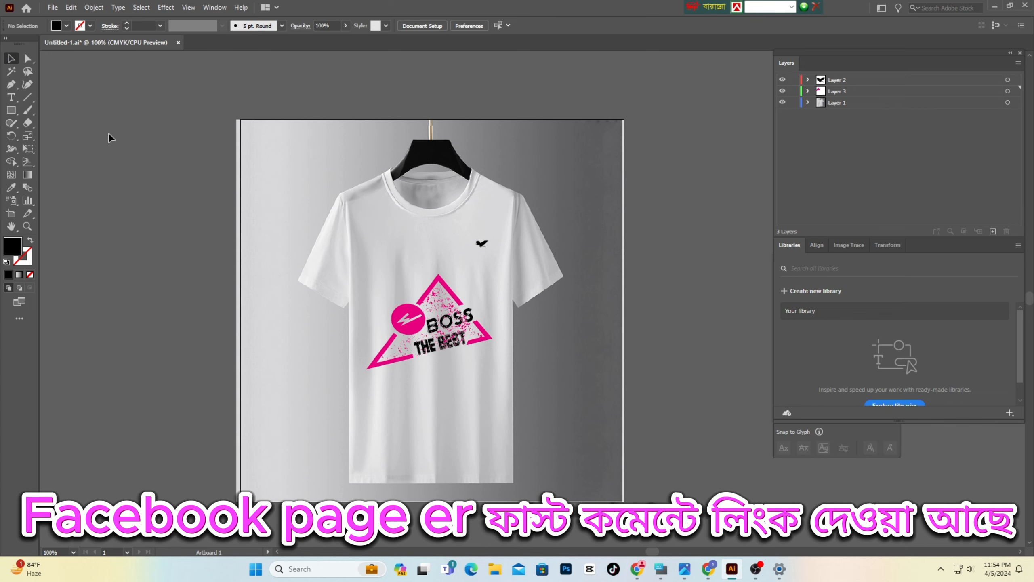
{"action": "left_click", "coordinate": [286, 162]}
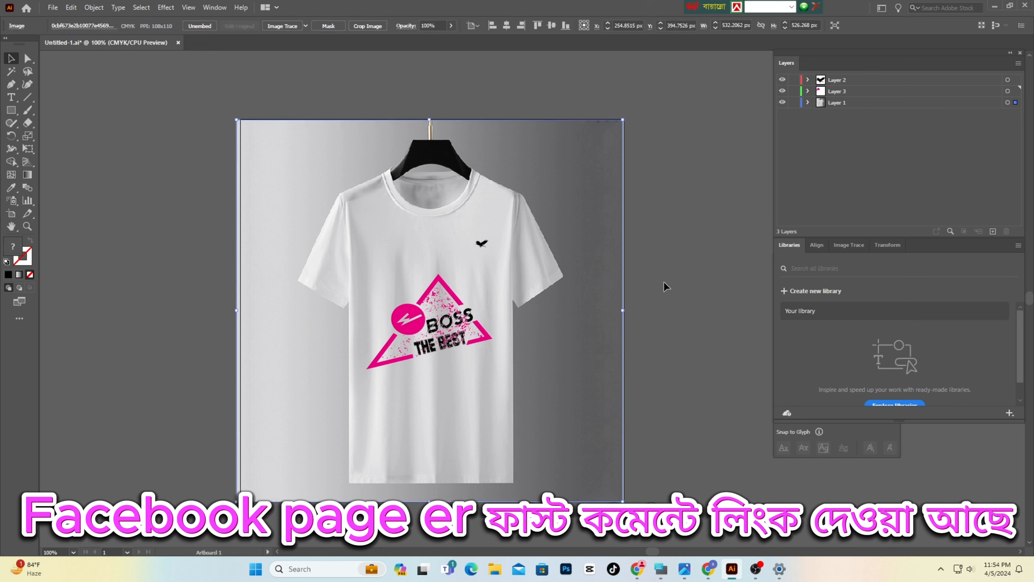
{"action": "left_click", "coordinate": [670, 330]}
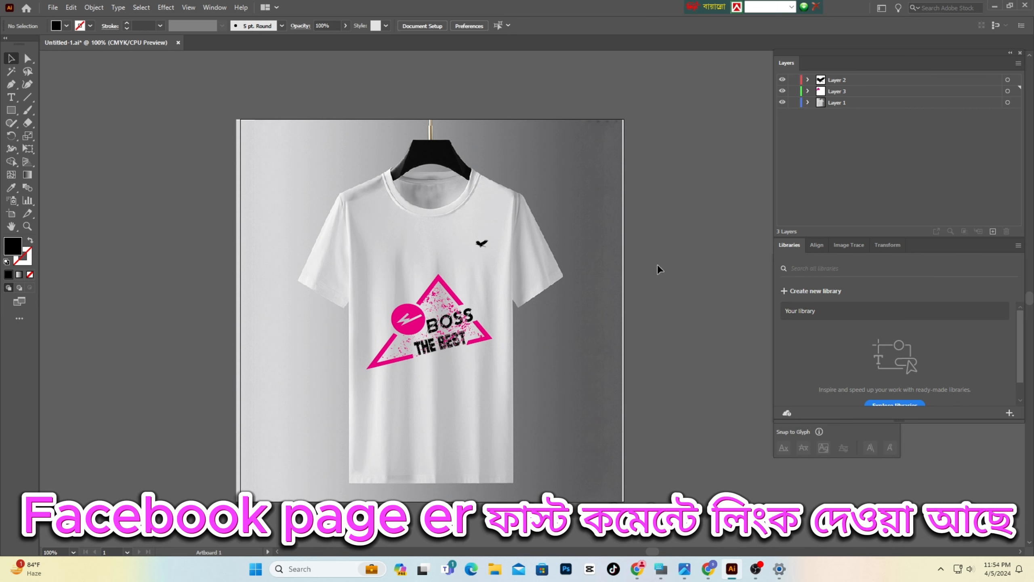
{"action": "scroll", "coordinate": [655, 264], "scroll_direction": "down", "scroll_amount": 1}
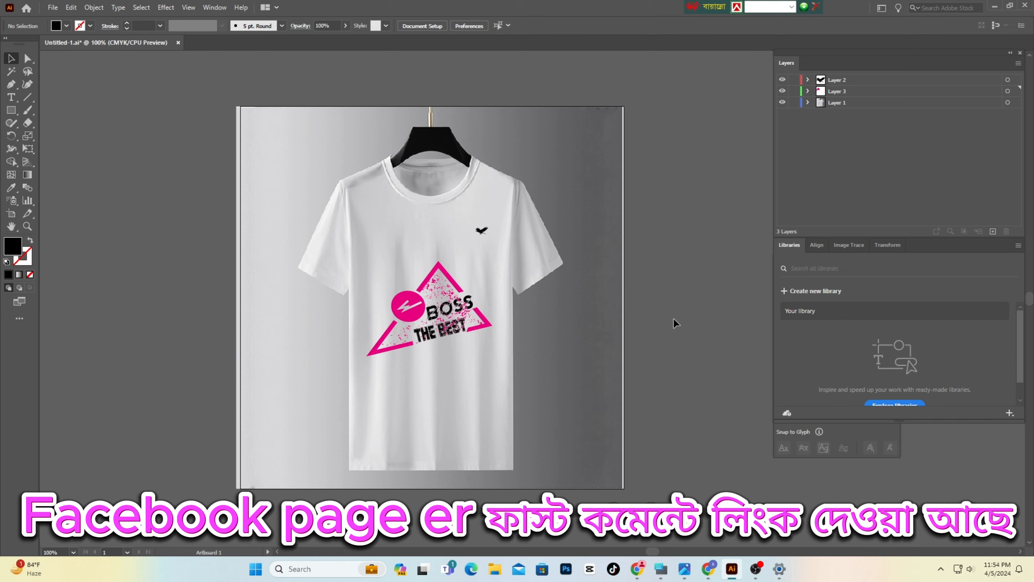
{"action": "scroll", "coordinate": [674, 322], "scroll_direction": "up", "scroll_amount": 1}
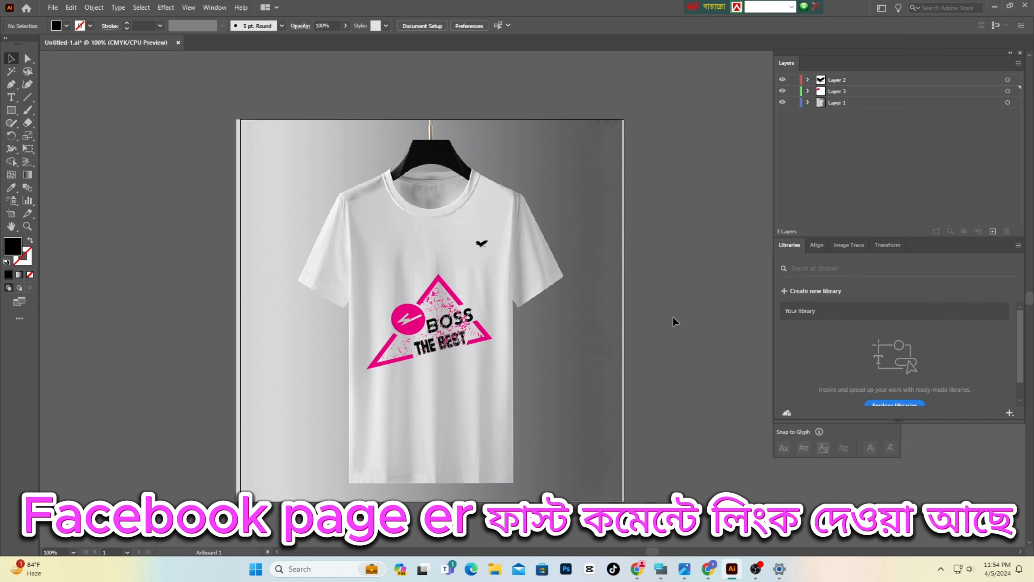